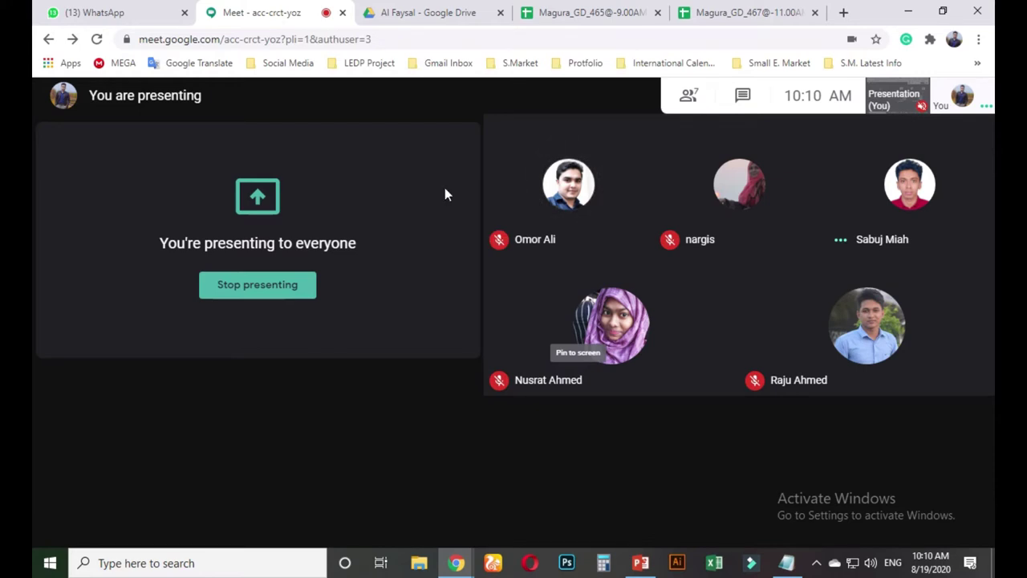
- Stop presenting the screen to the meeting participants
{"action": "left_click", "coordinate": [250, 286]}
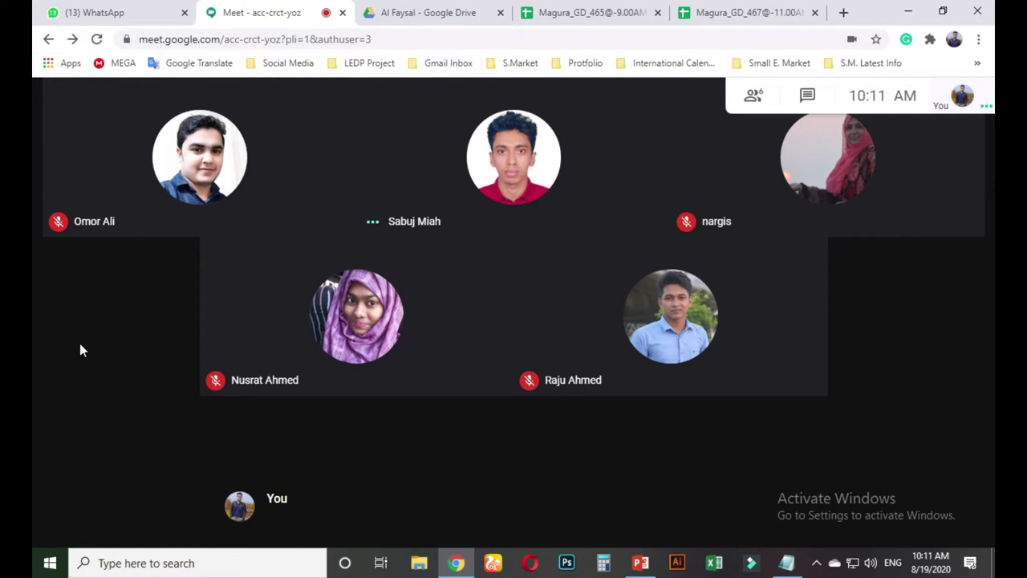
{"action": "mouse_move", "coordinate": [117, 412]}
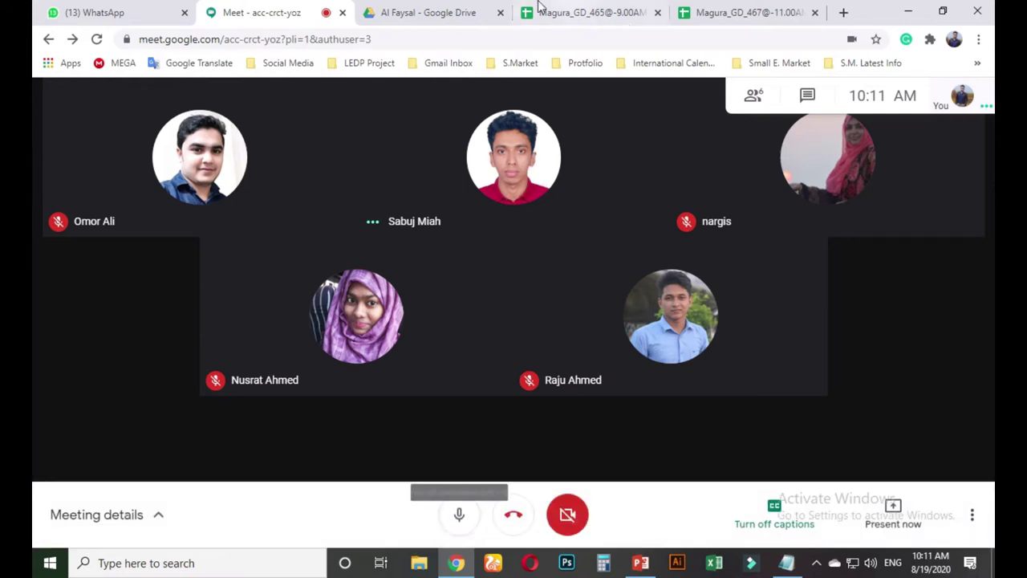
{"action": "mouse_move", "coordinate": [629, 23]}
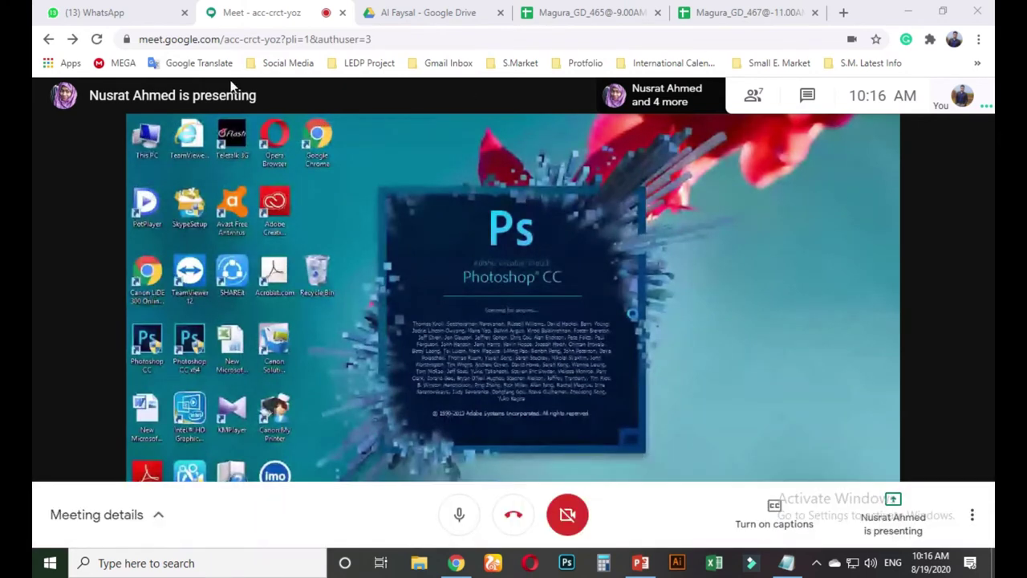
{"action": "left_click", "coordinate": [410, 36]}
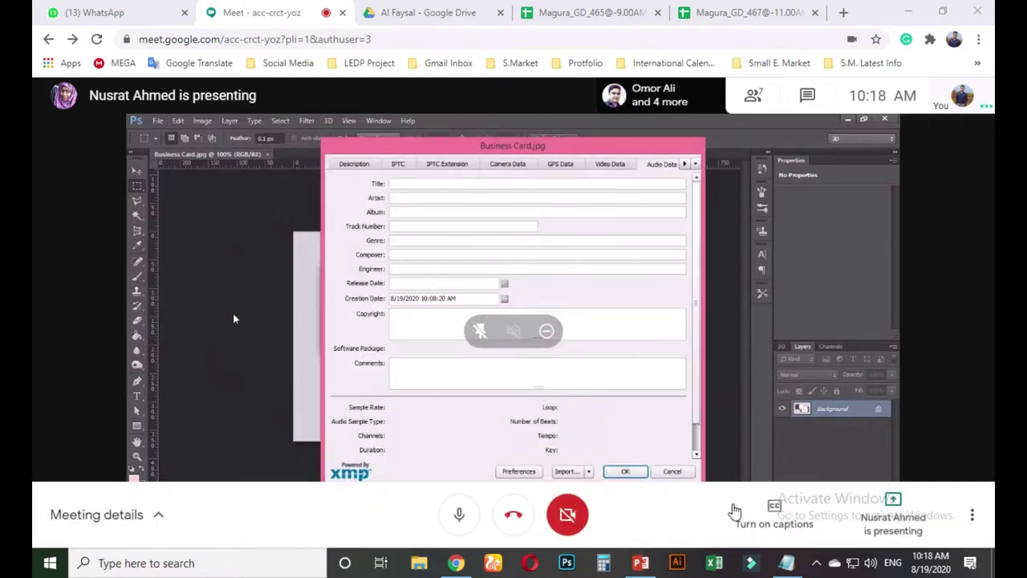
- Check the microphone and Line In volume settings and the default device options in Realtek HD Audio Manager and close it
{"action": "left_click", "coordinate": [818, 562]}
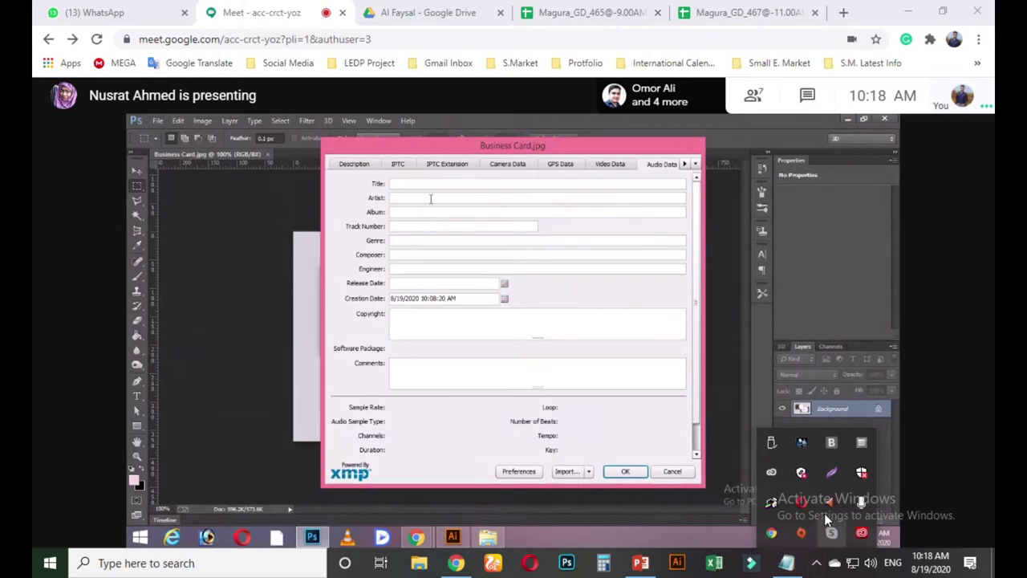
{"action": "double_click", "coordinate": [814, 507]}
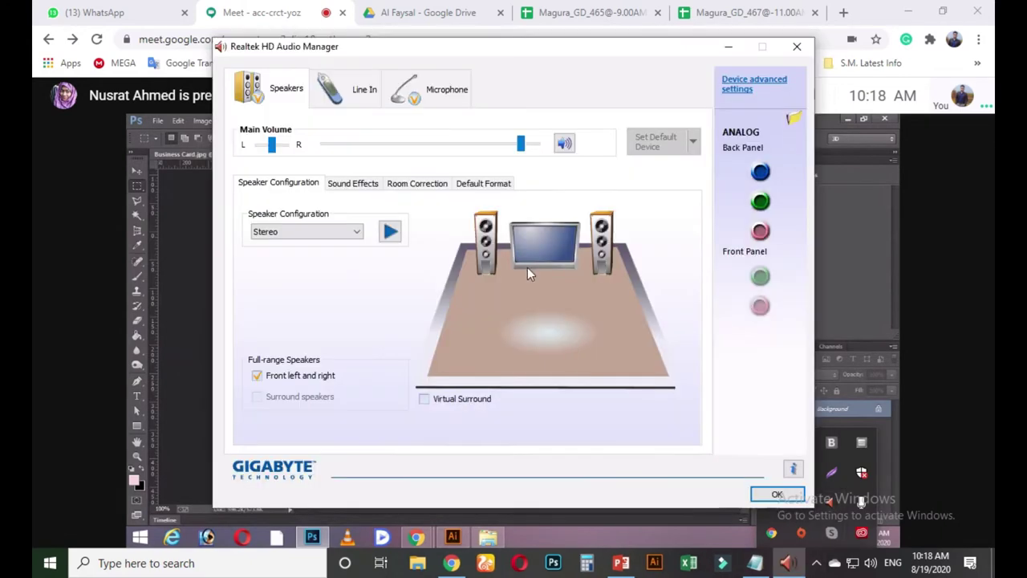
{"action": "left_click", "coordinate": [433, 89]}
{"action": "left_click", "coordinate": [323, 161]}
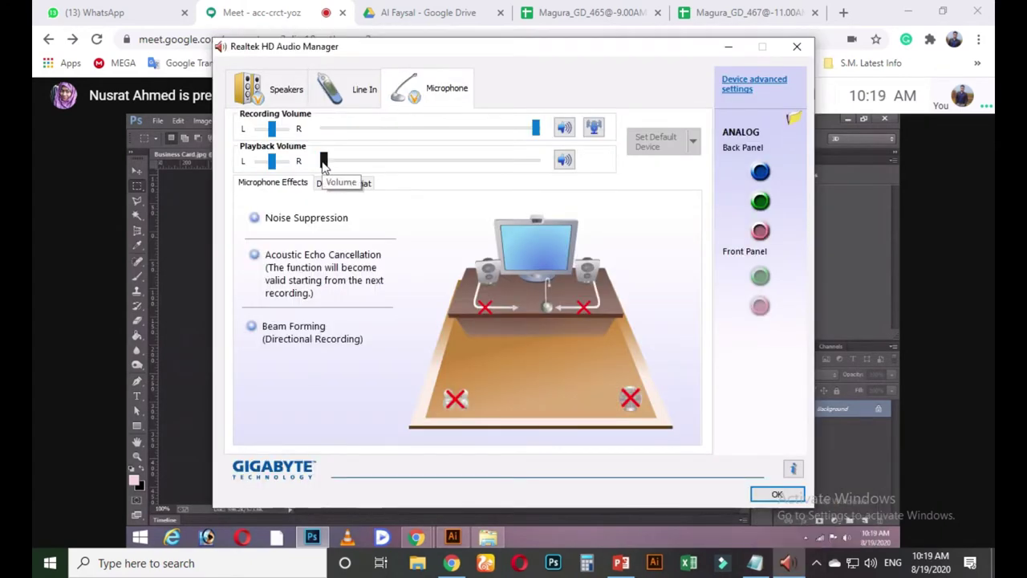
{"action": "left_click_drag", "start_coordinate": [324, 161], "coordinate": [494, 164]}
{"action": "left_click", "coordinate": [370, 104]}
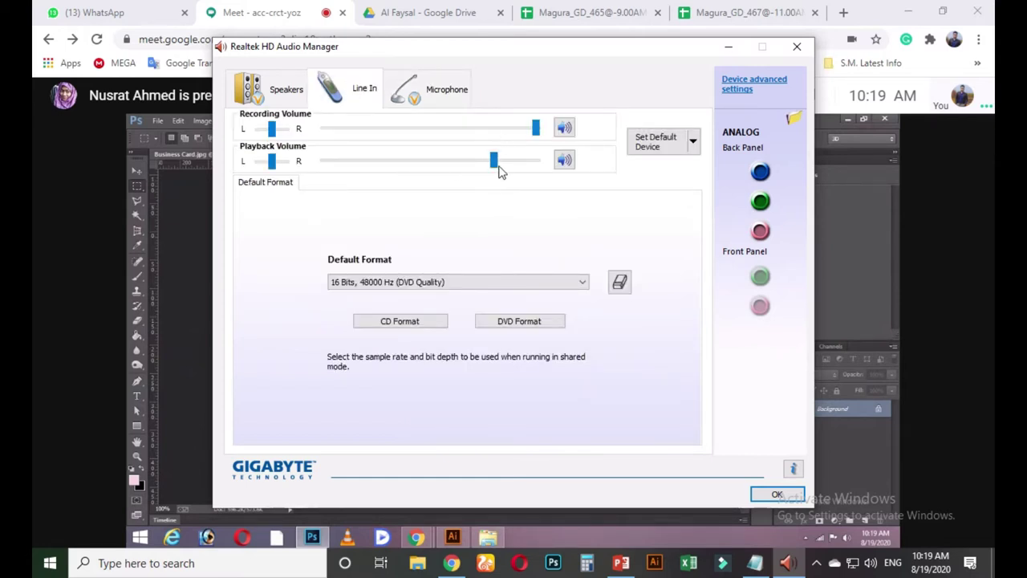
{"action": "left_click", "coordinate": [693, 142]}
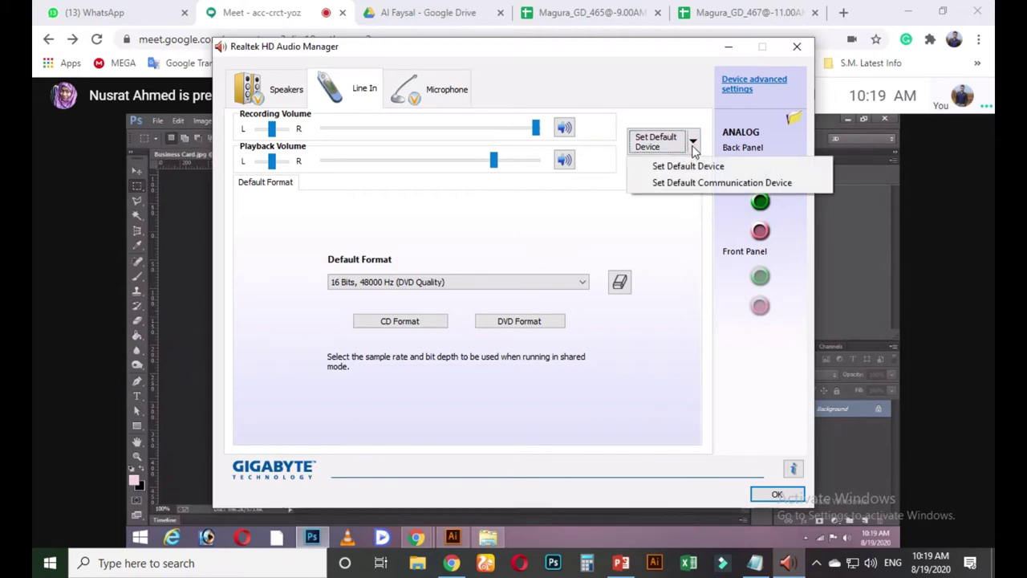
{"action": "left_click", "coordinate": [775, 493]}
{"action": "left_click", "coordinate": [775, 493]}
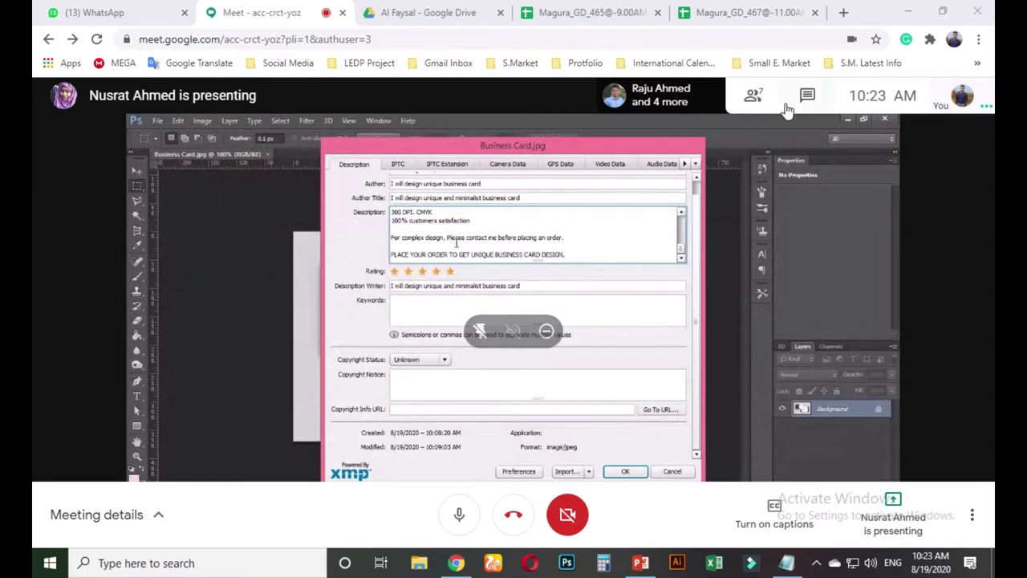
- Copy the mykeyworder.com keywords link for "Arrow logo design" from a new browser tab and return to the meeting
{"action": "left_click", "coordinate": [843, 13]}
{"action": "type", "text": "m"}
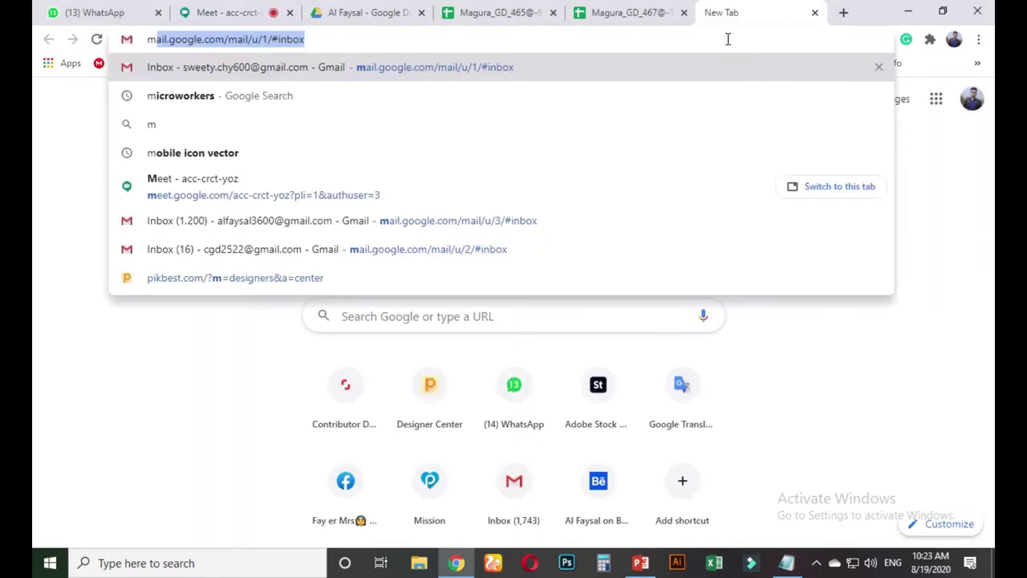
{"action": "type", "text": "yk"}
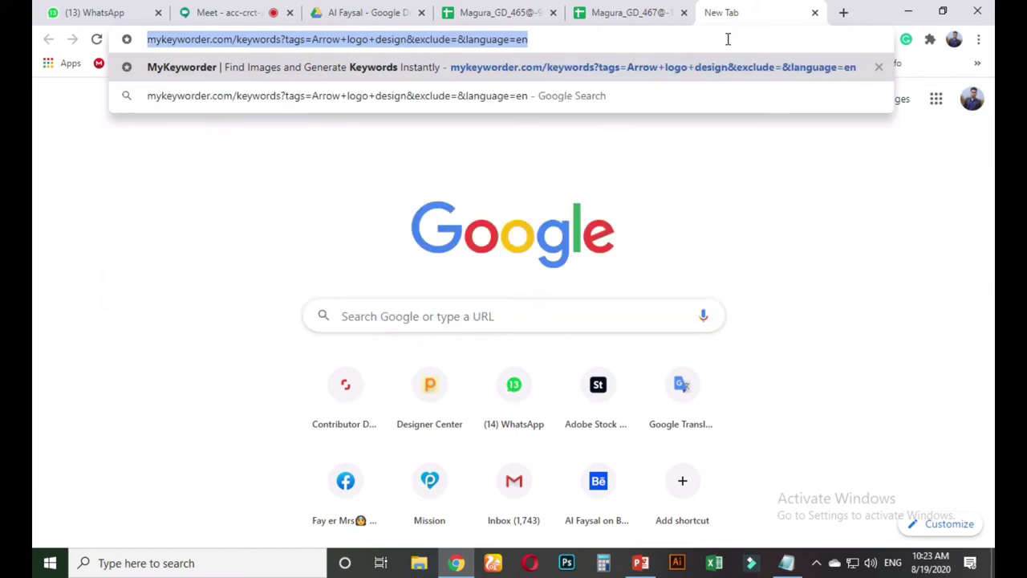
{"action": "key", "text": "Return"}
{"action": "left_click", "coordinate": [226, 13]}
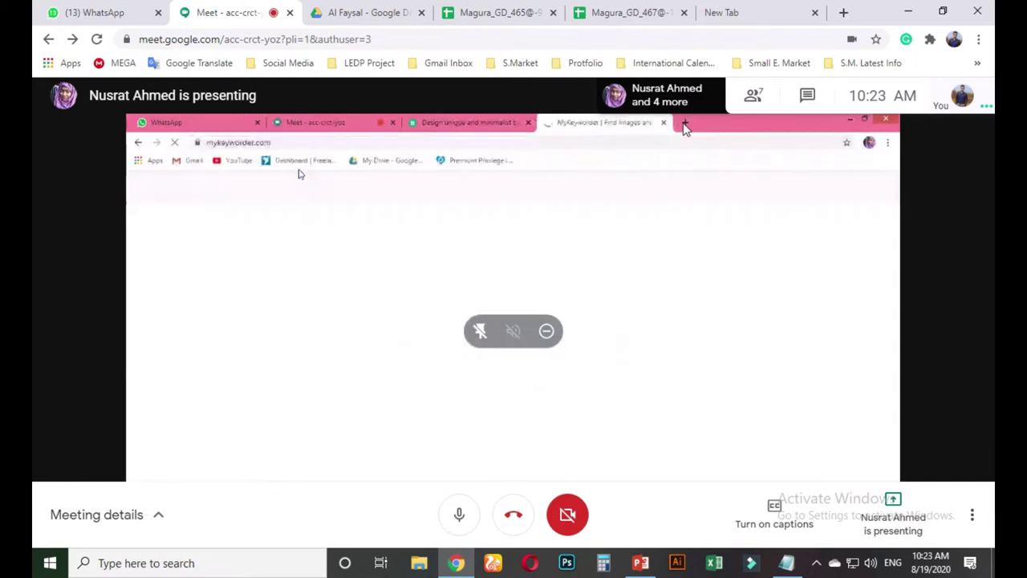
{"action": "left_click", "coordinate": [767, 100]}
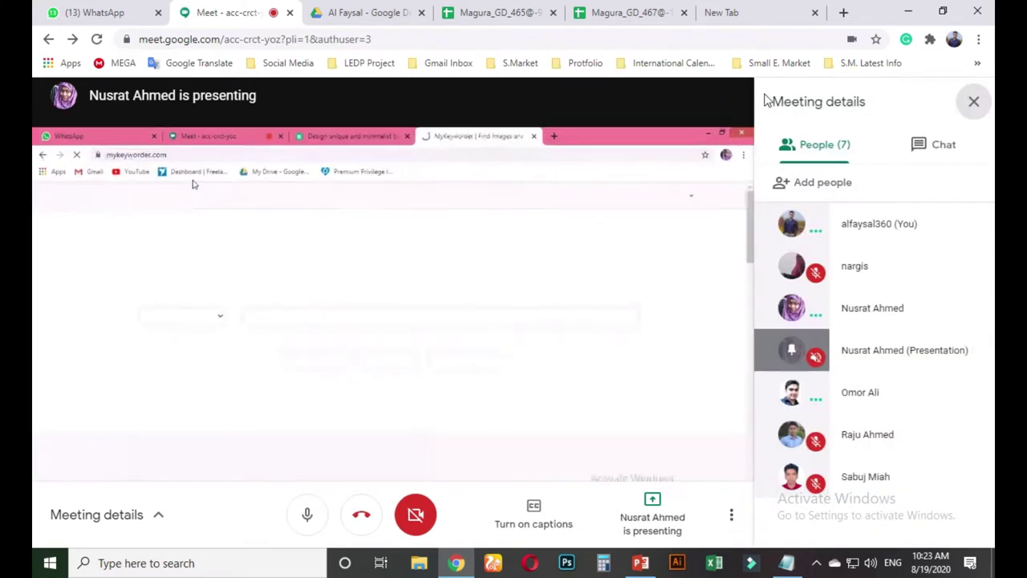
{"action": "left_click", "coordinate": [974, 102]}
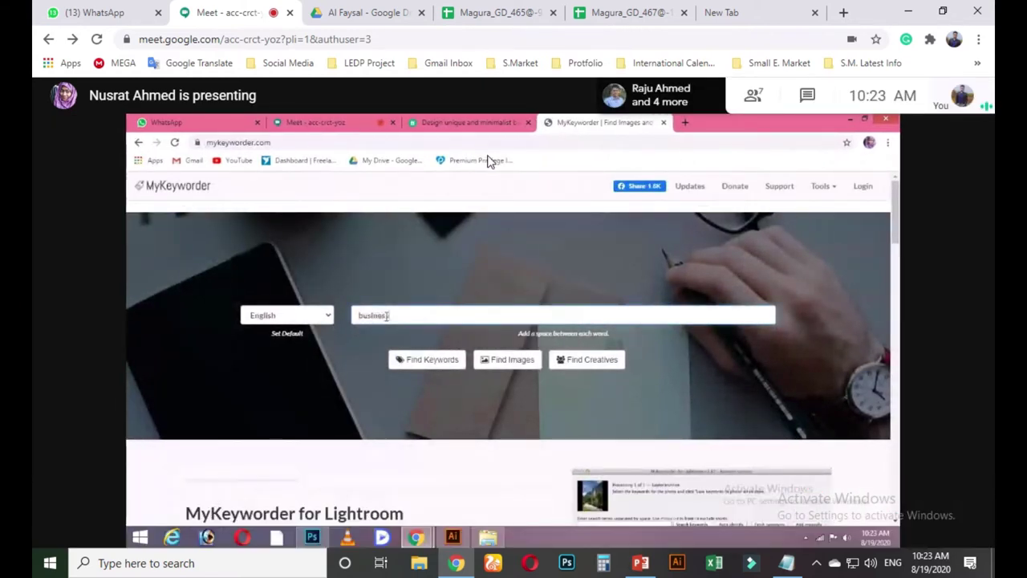
{"action": "type", "text": "ard design"}
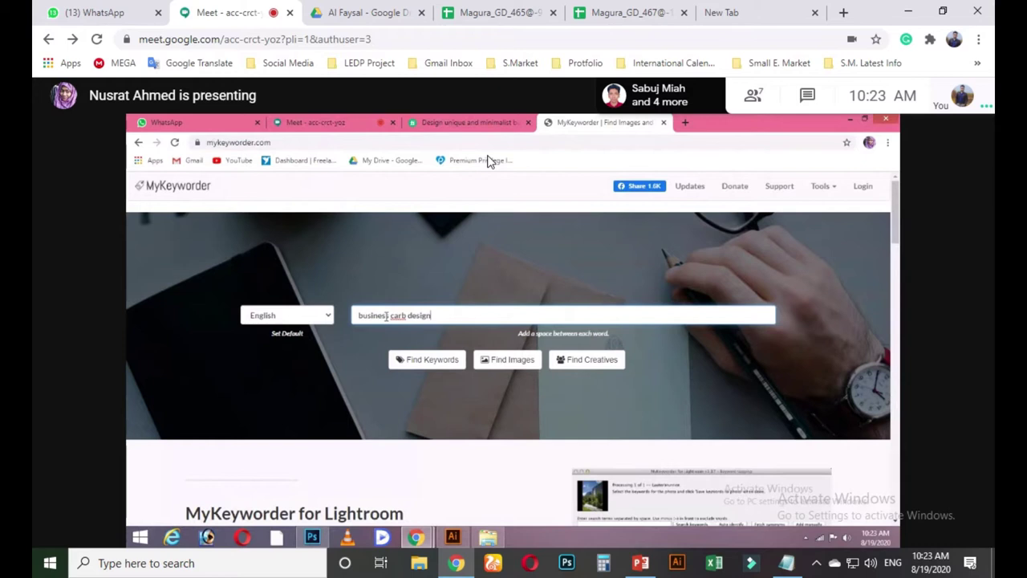
{"action": "type", "text": "s"}
{"action": "key", "text": "Right"}
{"action": "key", "text": "Right"}
{"action": "key", "text": "Right"}
{"action": "key", "text": "Right"}
{"action": "key", "text": "Right"}
{"action": "key", "text": "BackSpace"}
{"action": "type", "text": "d"}
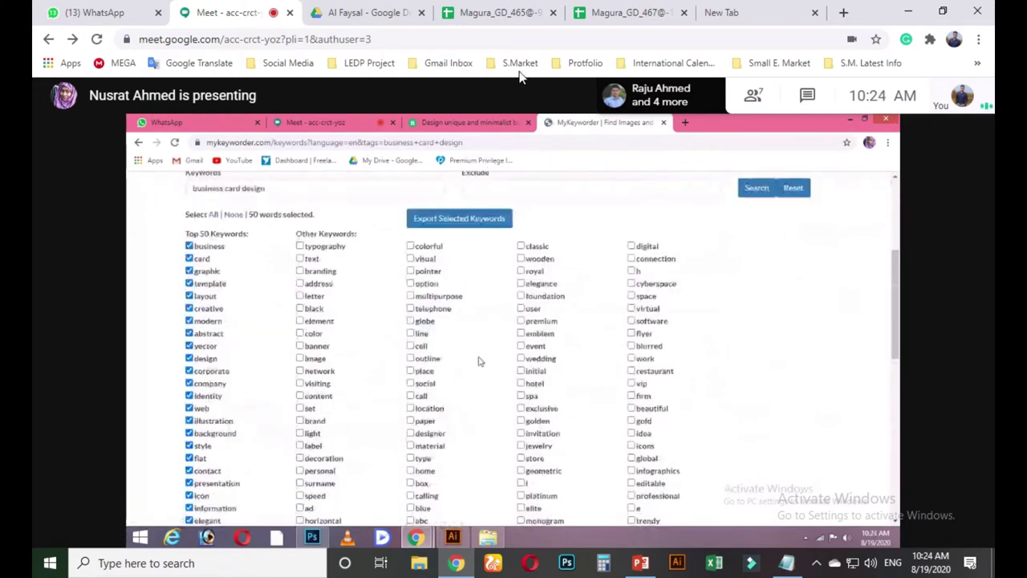
- Mute the unmuted participant listed directly below the shared presentation for everyone in the call and close the people list
{"action": "left_click", "coordinate": [758, 110]}
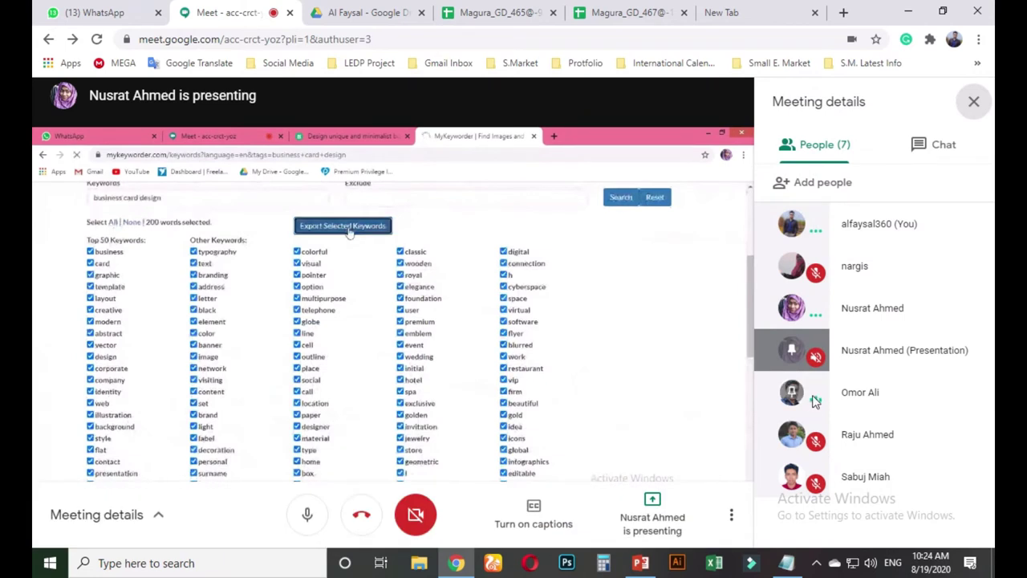
{"action": "left_click", "coordinate": [850, 404]}
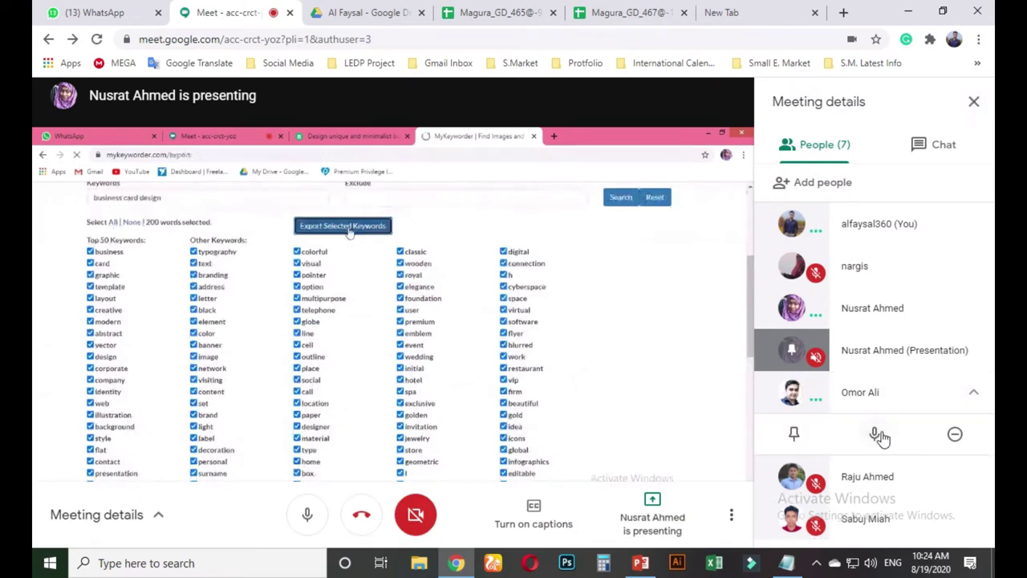
{"action": "left_click", "coordinate": [874, 434]}
{"action": "left_click", "coordinate": [583, 344]}
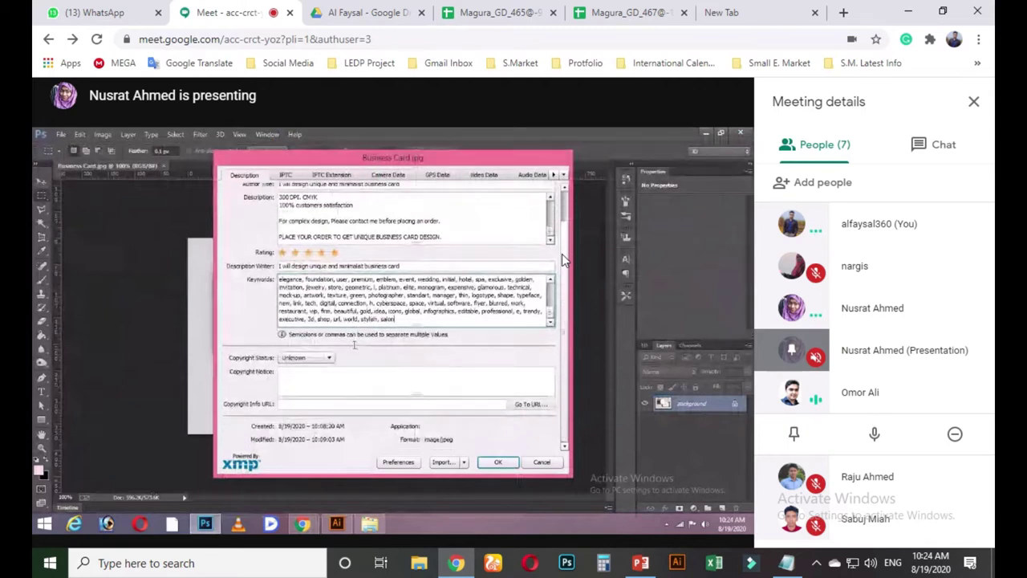
{"action": "left_click", "coordinate": [875, 434]}
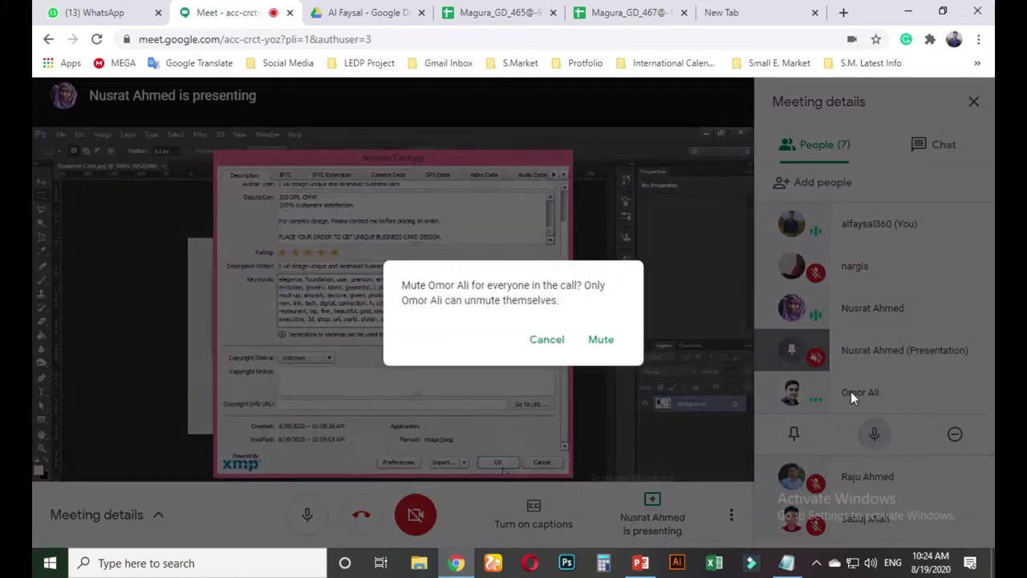
{"action": "left_click", "coordinate": [601, 340]}
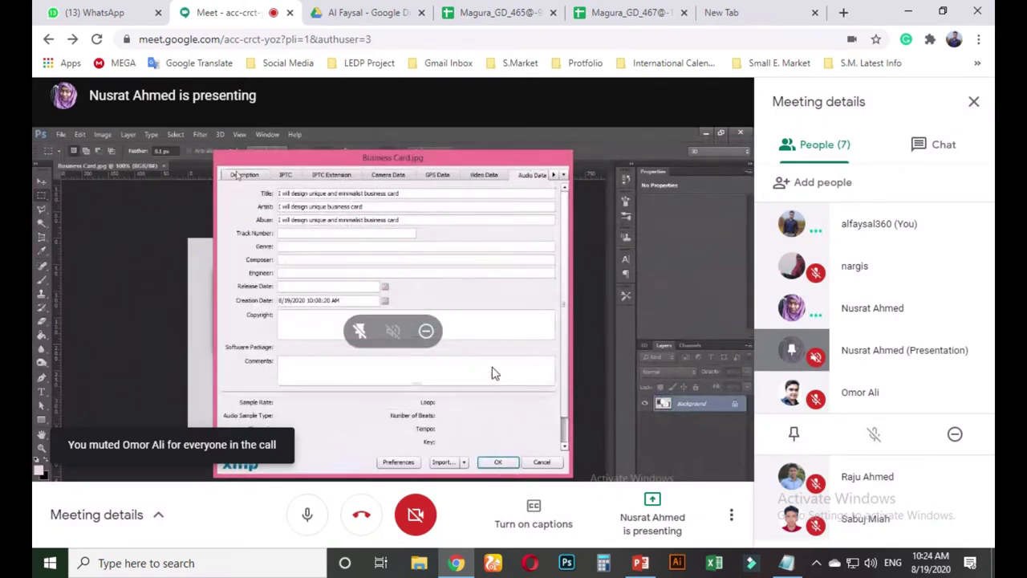
{"action": "left_click", "coordinate": [974, 101]}
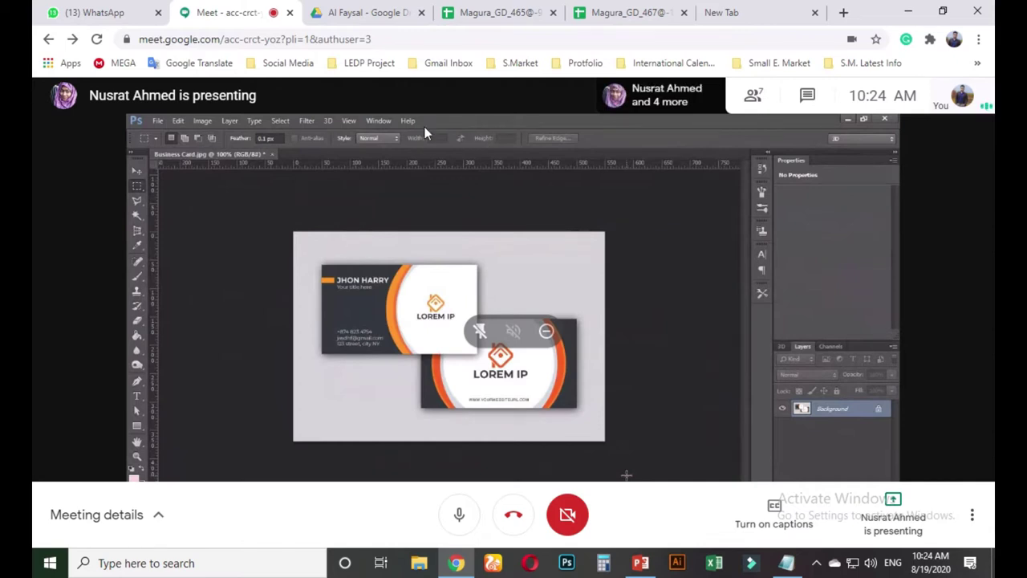
{"action": "left_click", "coordinate": [807, 95]}
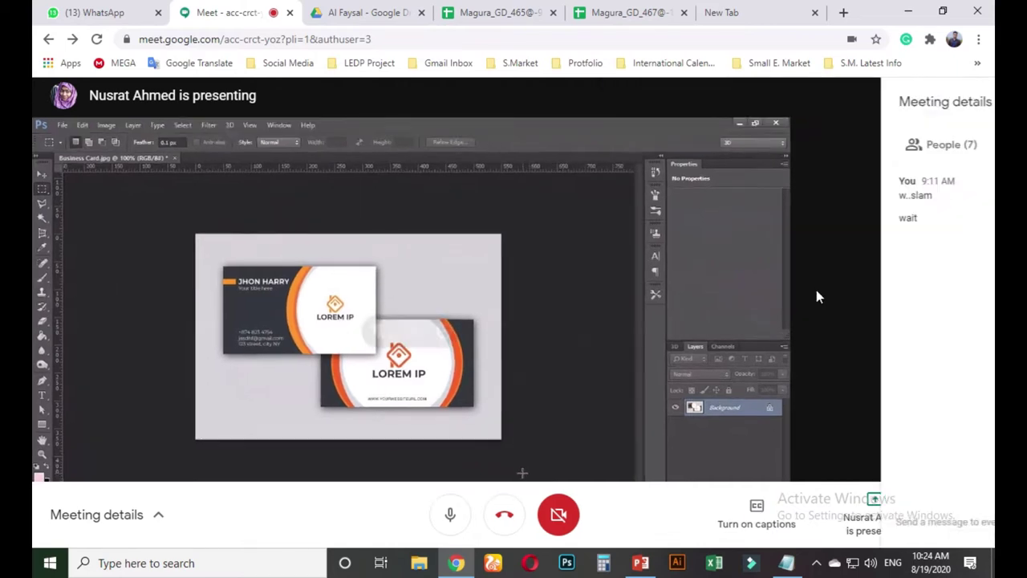
{"action": "type", "text": "https://www.mykeyworder.com/keywords?tags=Arrow+logo+design&exclude=&language=en"}
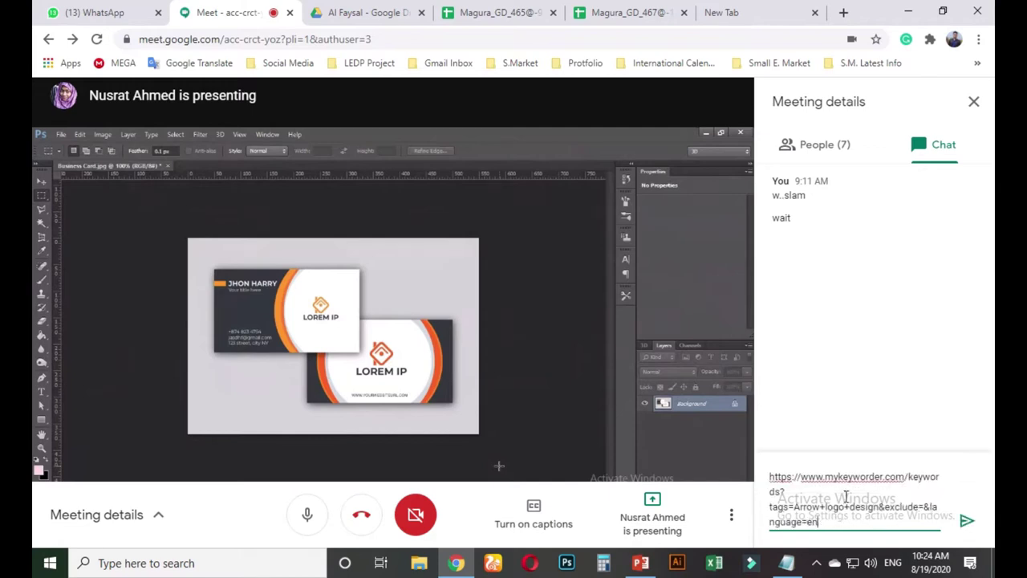
{"action": "key", "text": "Return"}
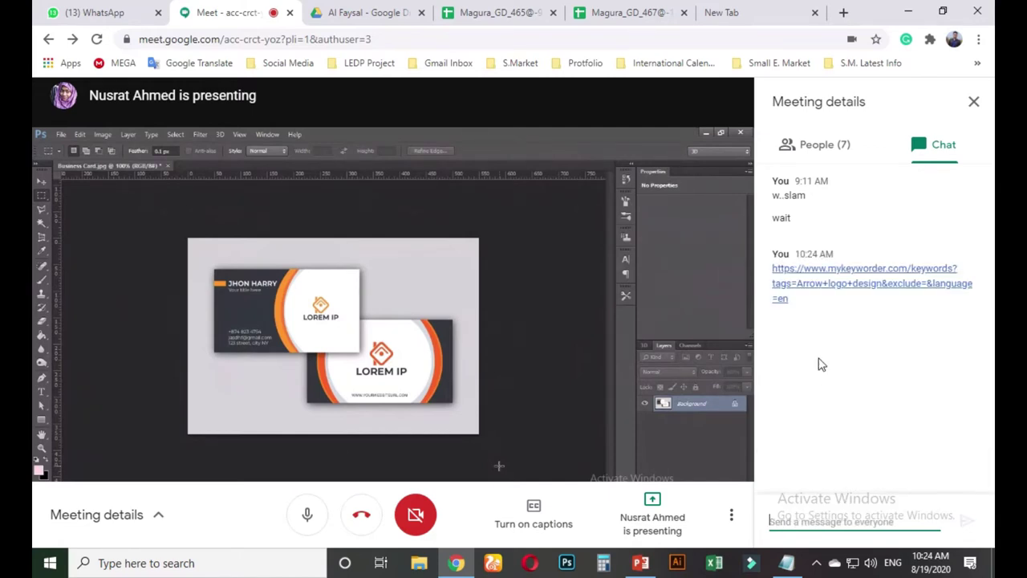
{"action": "left_click", "coordinate": [974, 103]}
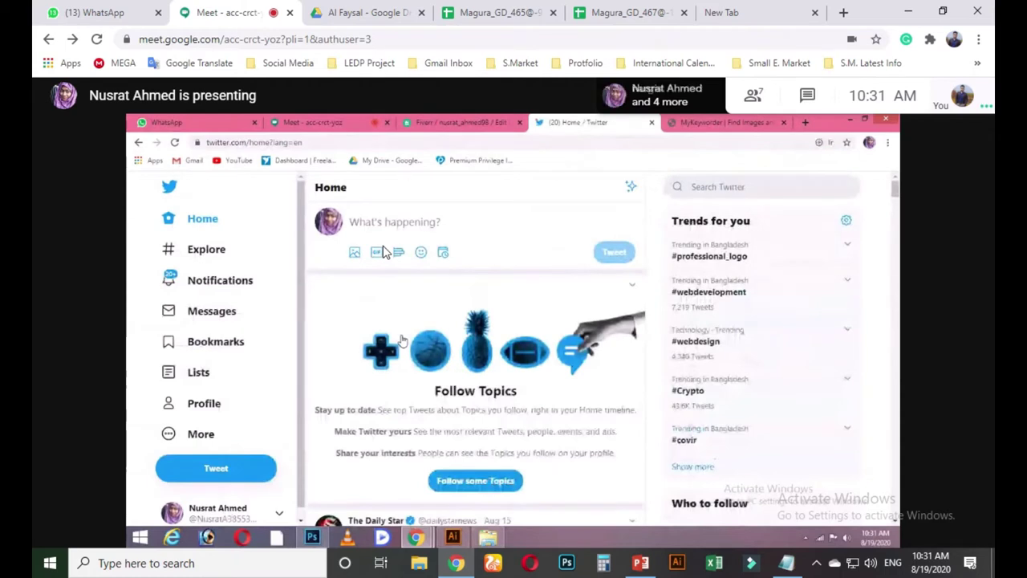
{"action": "mouse_move", "coordinate": [397, 236]}
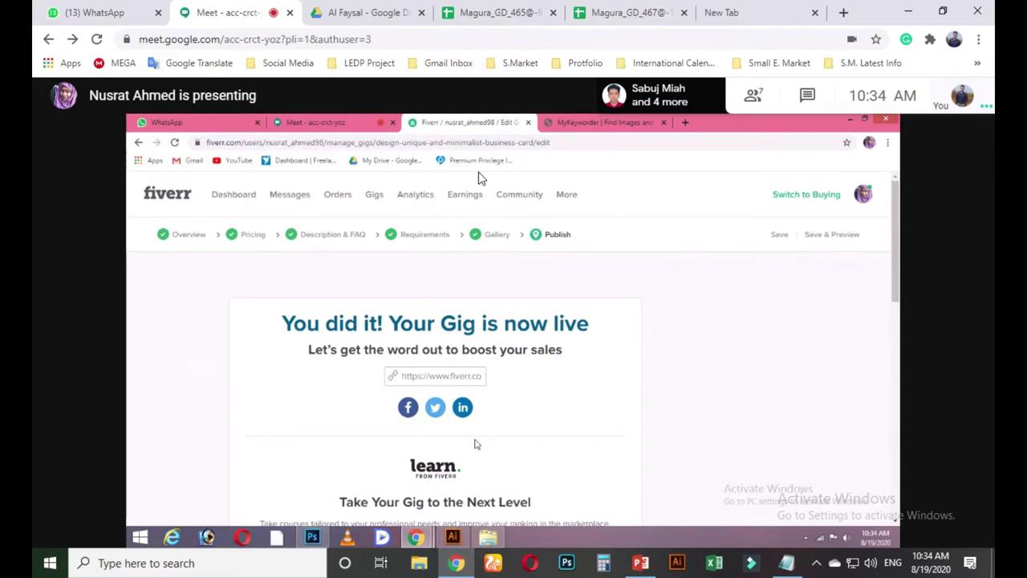
{"action": "mouse_move", "coordinate": [474, 443]}
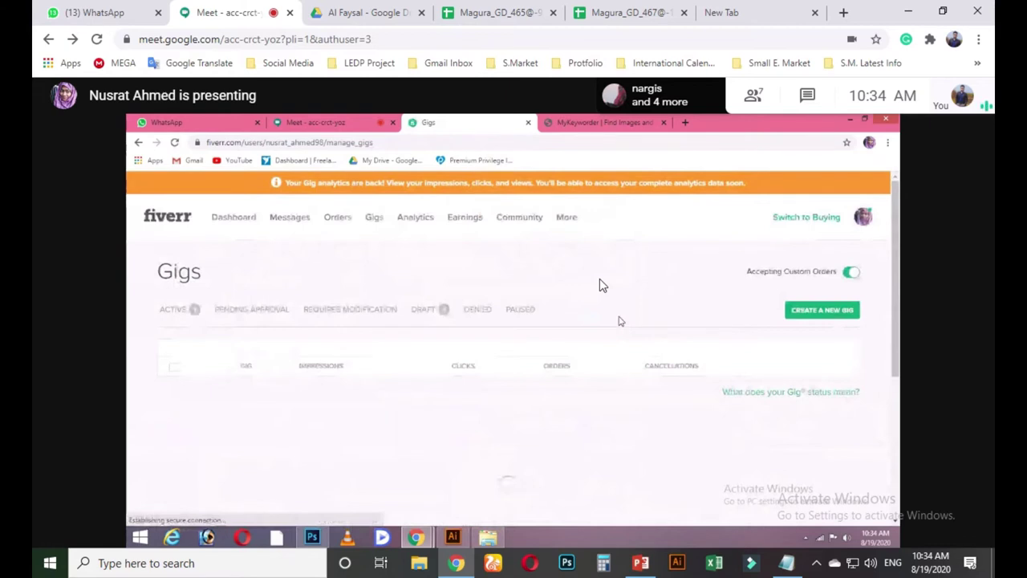
{"action": "mouse_move", "coordinate": [192, 229]}
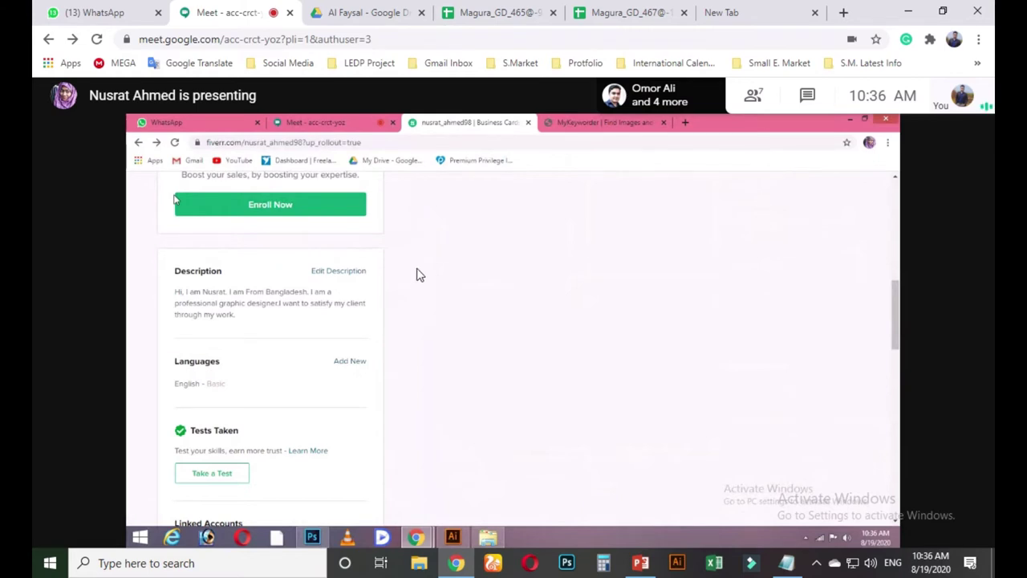
{"action": "mouse_move", "coordinate": [573, 289]}
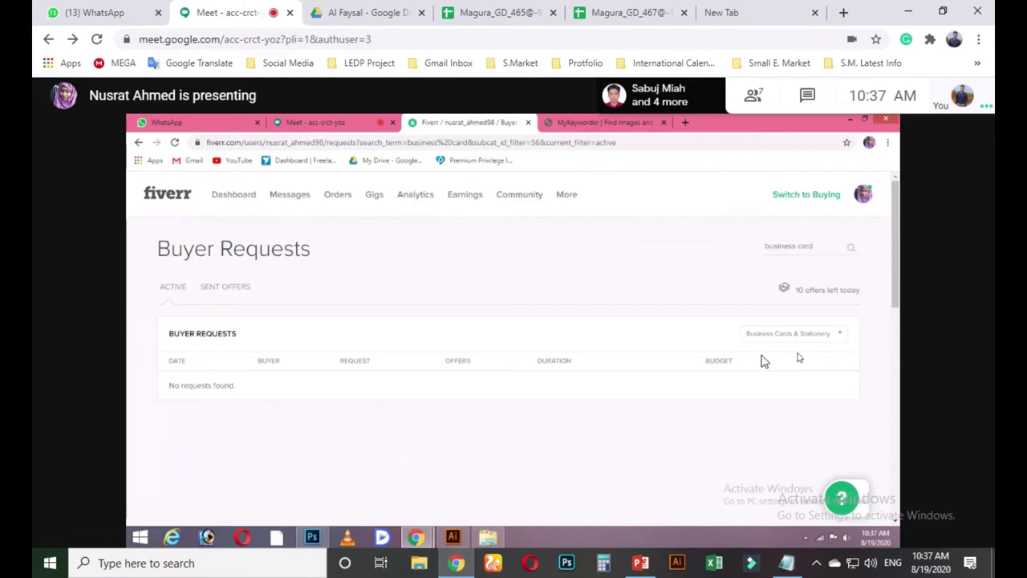
{"action": "mouse_move", "coordinate": [623, 379]}
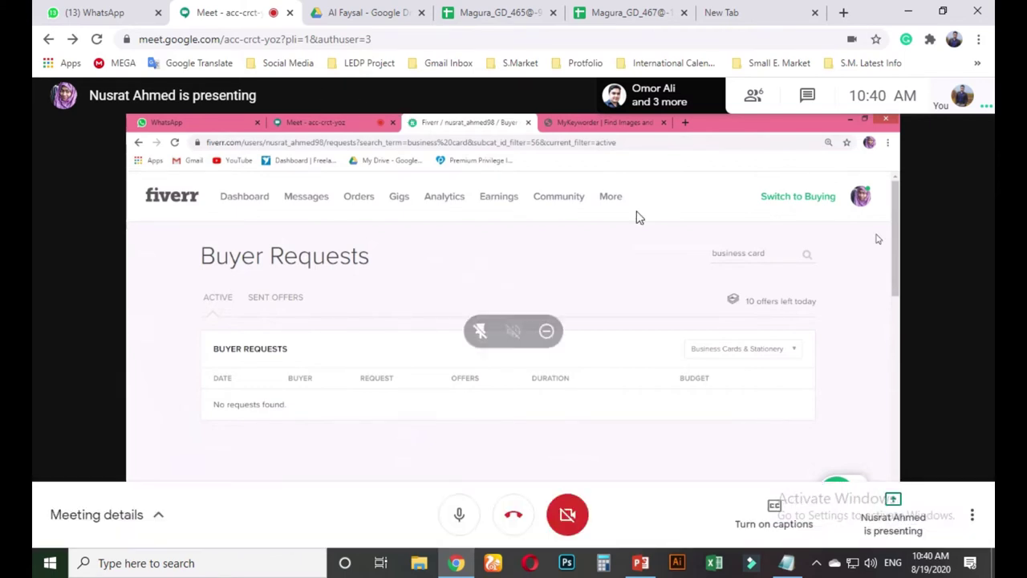
- Load the account's Fiverr seller dashboard in the blank browser tab
{"action": "left_click", "coordinate": [747, 10]}
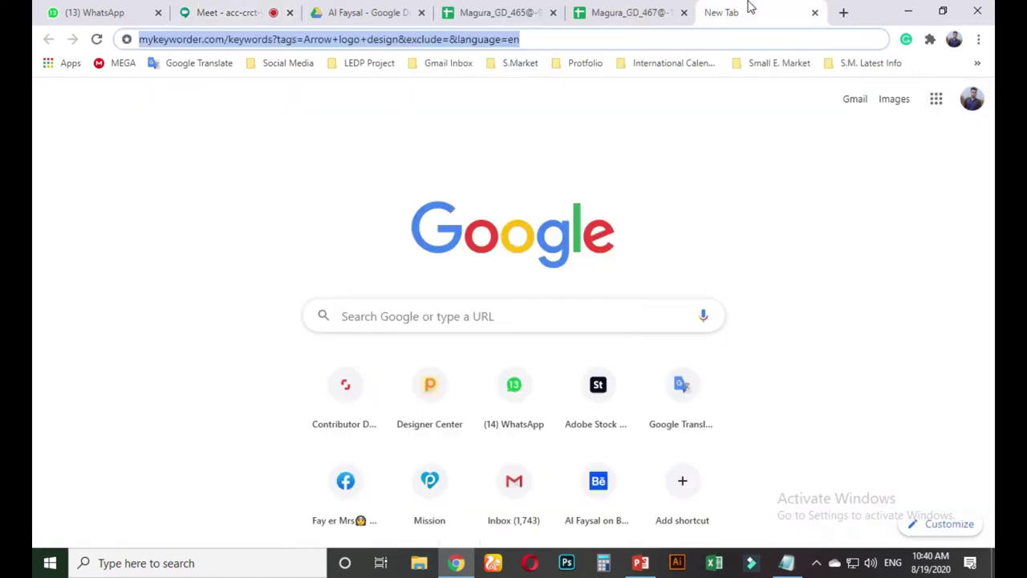
{"action": "type", "text": "fiverr.com/users/alfaysal360/seller_dashboard"}
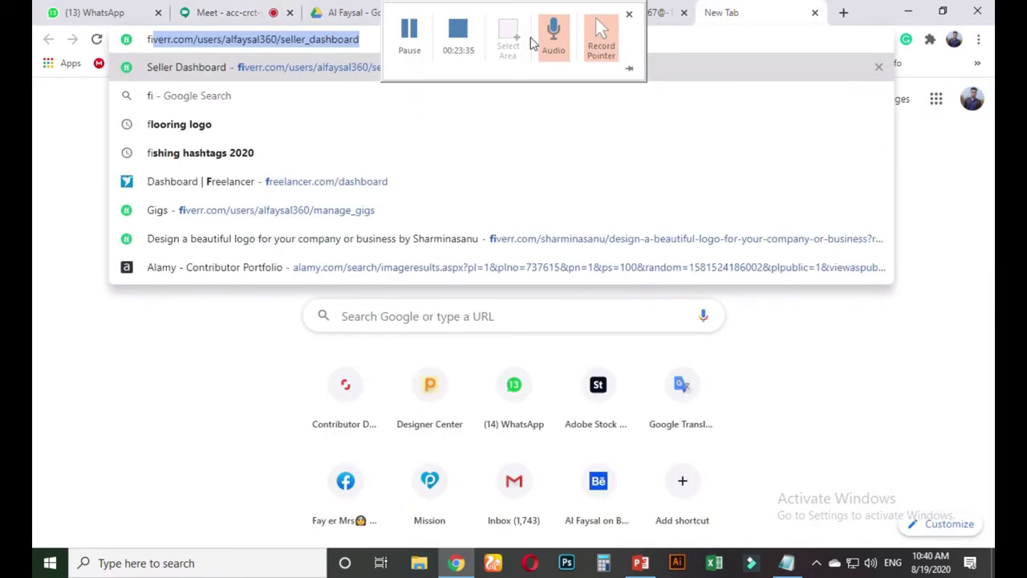
{"action": "key", "text": "Return"}
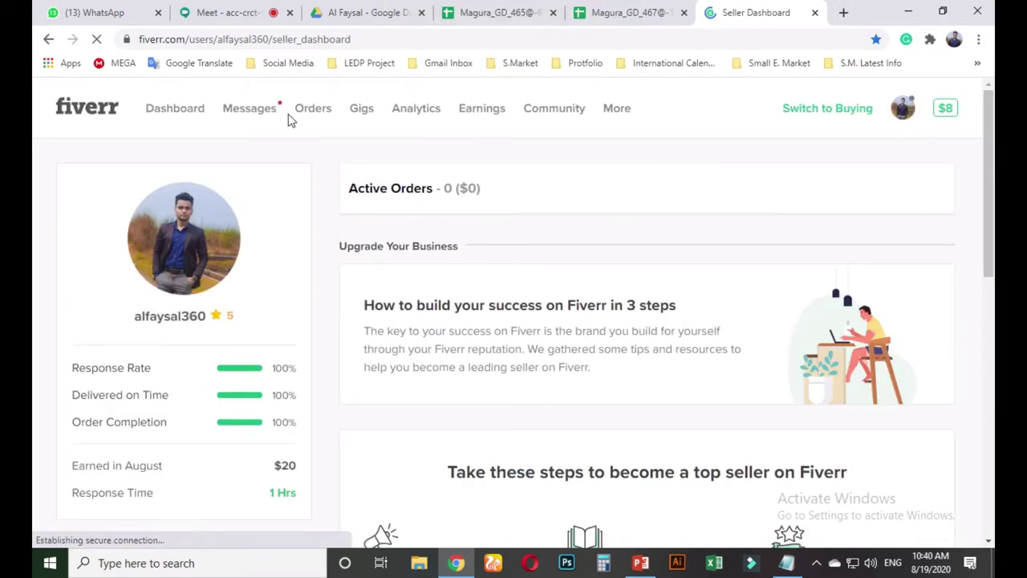
- Return to the Google Meet call and present the Chrome window containing the meeting to the participants
{"action": "left_click", "coordinate": [229, 13]}
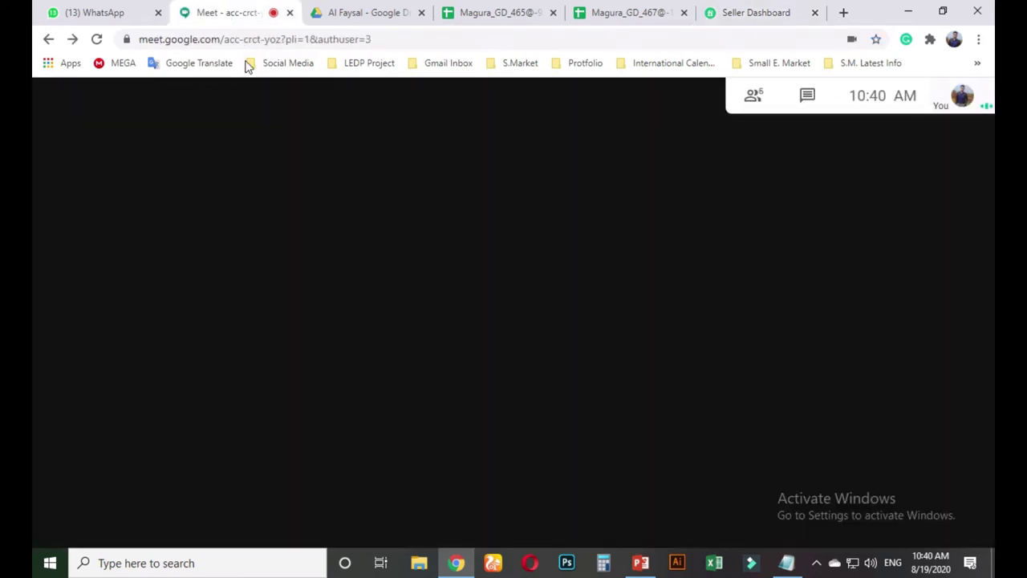
{"action": "left_click", "coordinate": [899, 512]}
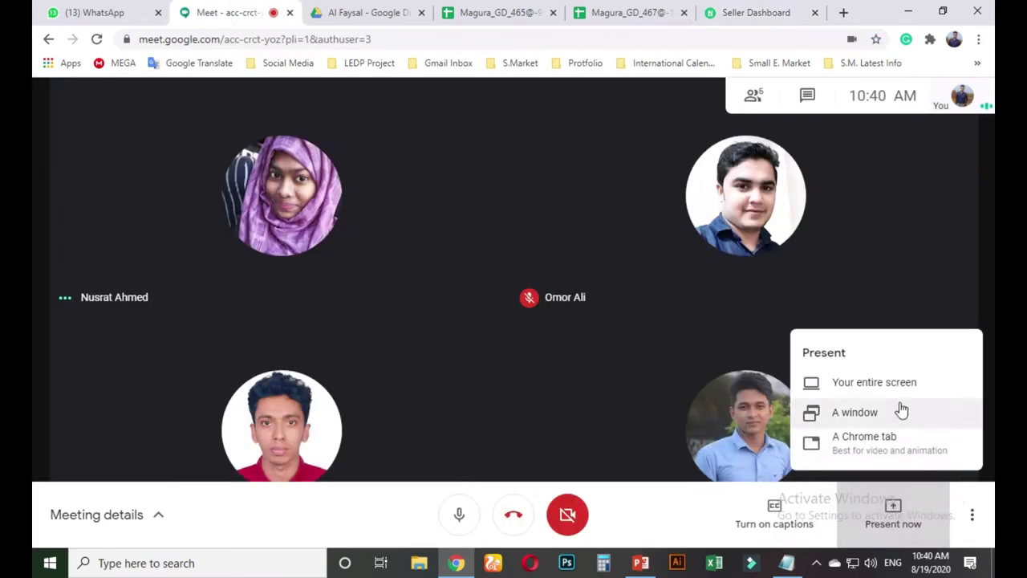
{"action": "left_click", "coordinate": [862, 415]}
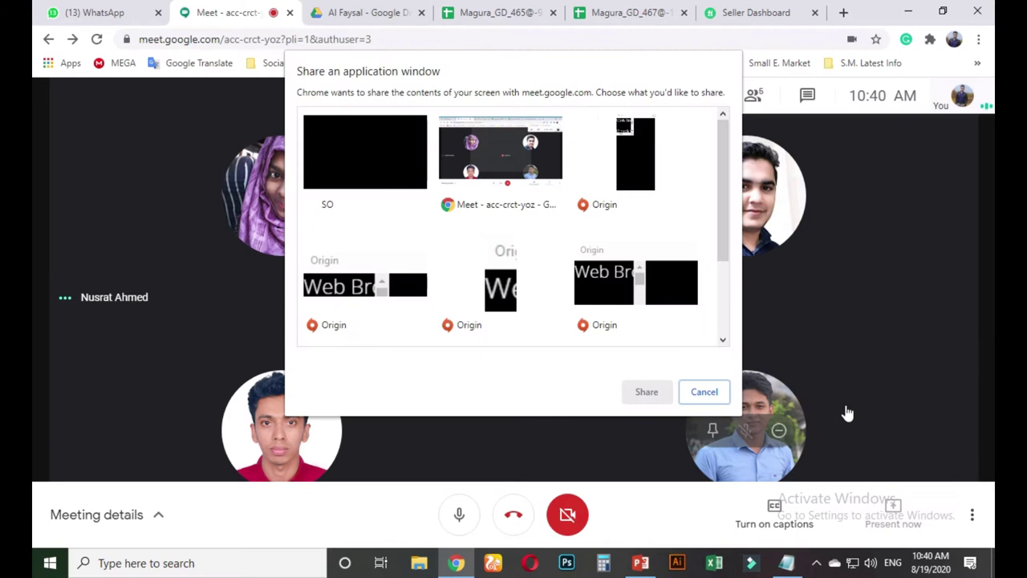
{"action": "scroll", "coordinate": [623, 231], "scroll_direction": "down", "scroll_amount": 3}
{"action": "scroll", "coordinate": [592, 253], "scroll_direction": "up", "scroll_amount": 3}
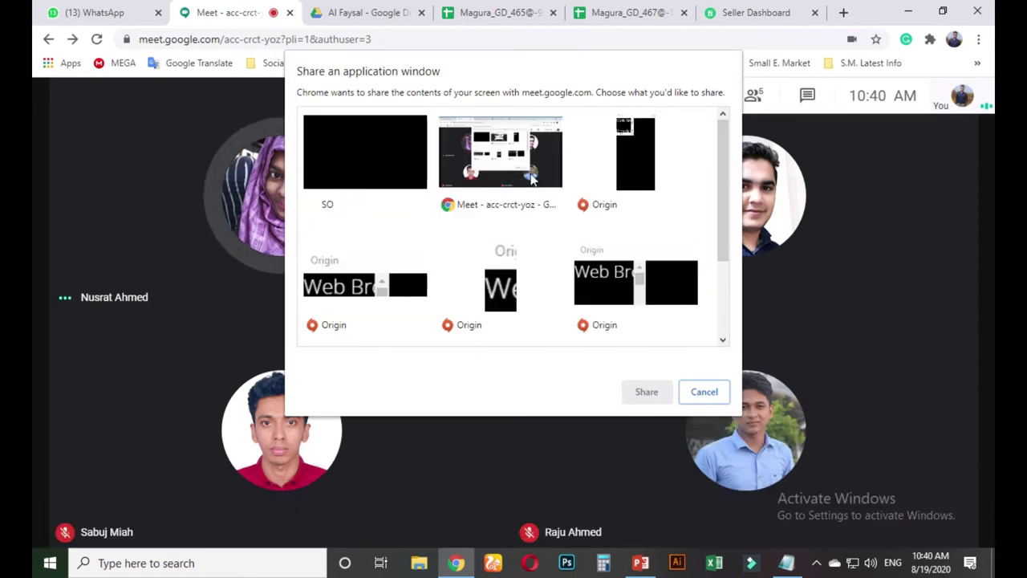
{"action": "left_click", "coordinate": [531, 178]}
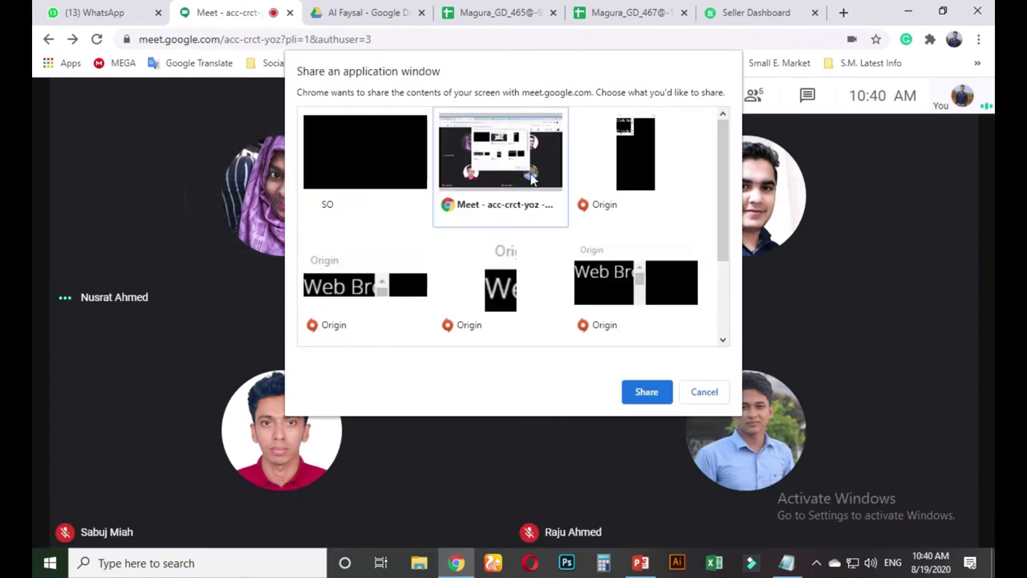
{"action": "left_click", "coordinate": [647, 393]}
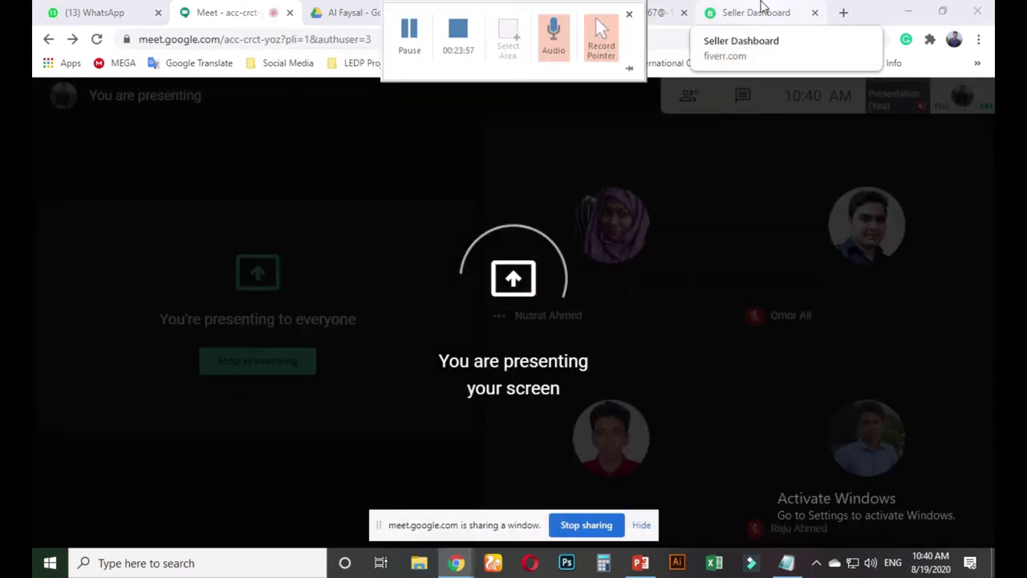
- Switch to the Fiverr seller dashboard, hide the window-sharing notice and open the Buyer Requests page
{"action": "left_click", "coordinate": [763, 7]}
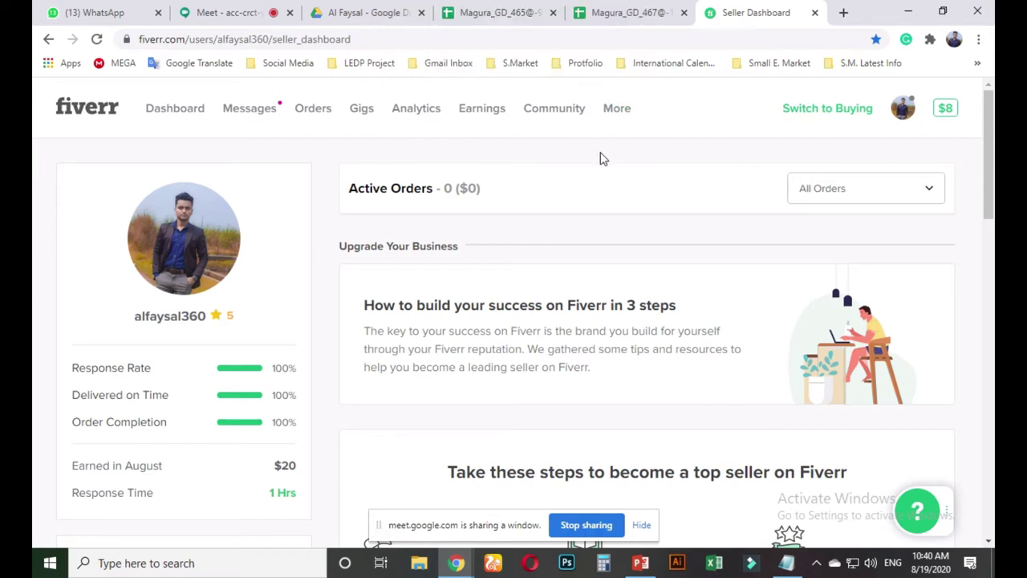
{"action": "left_click", "coordinate": [641, 525]}
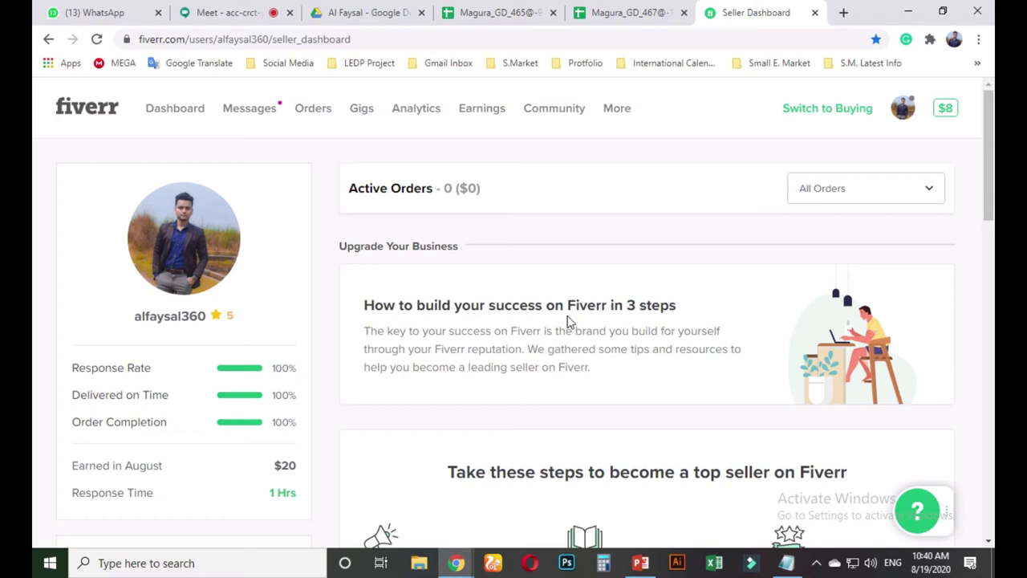
{"action": "mouse_move", "coordinate": [623, 115]}
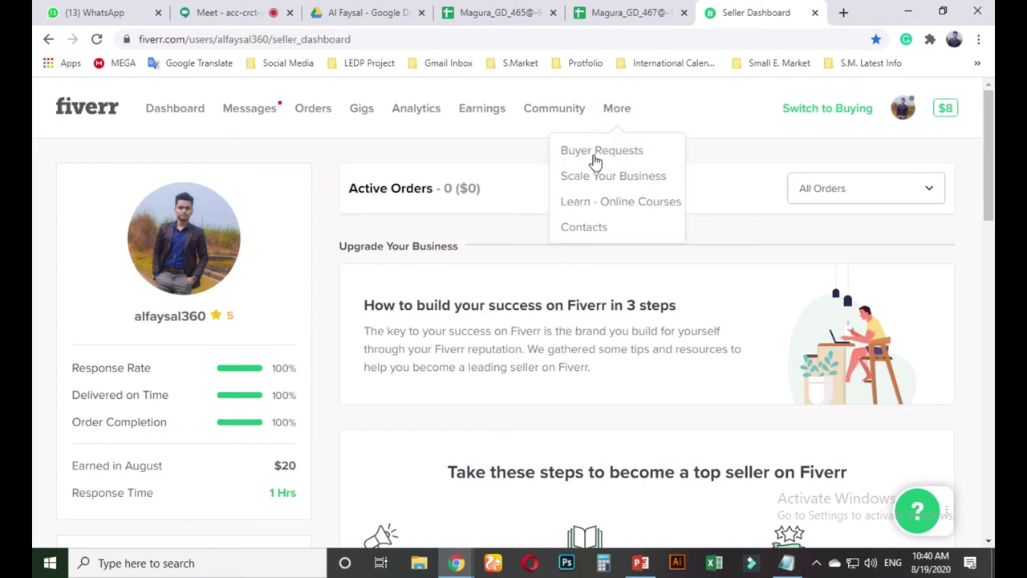
{"action": "left_click", "coordinate": [595, 153]}
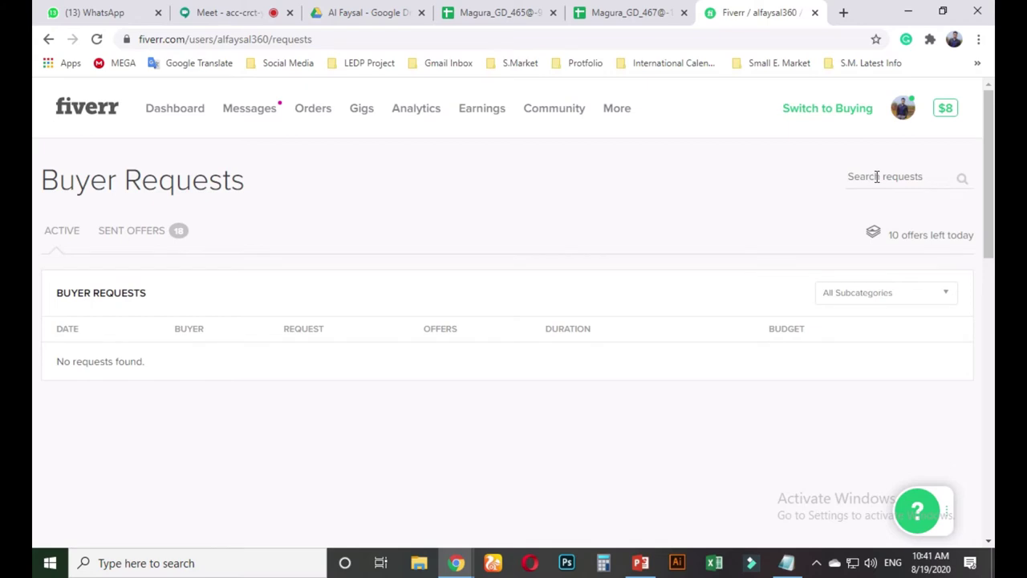
- Check the buyer requests filtered by Logo Design, Illustration and Business Cards & Stationery, and restore All Subcategories
{"action": "left_click", "coordinate": [887, 298]}
{"action": "left_click", "coordinate": [848, 316]}
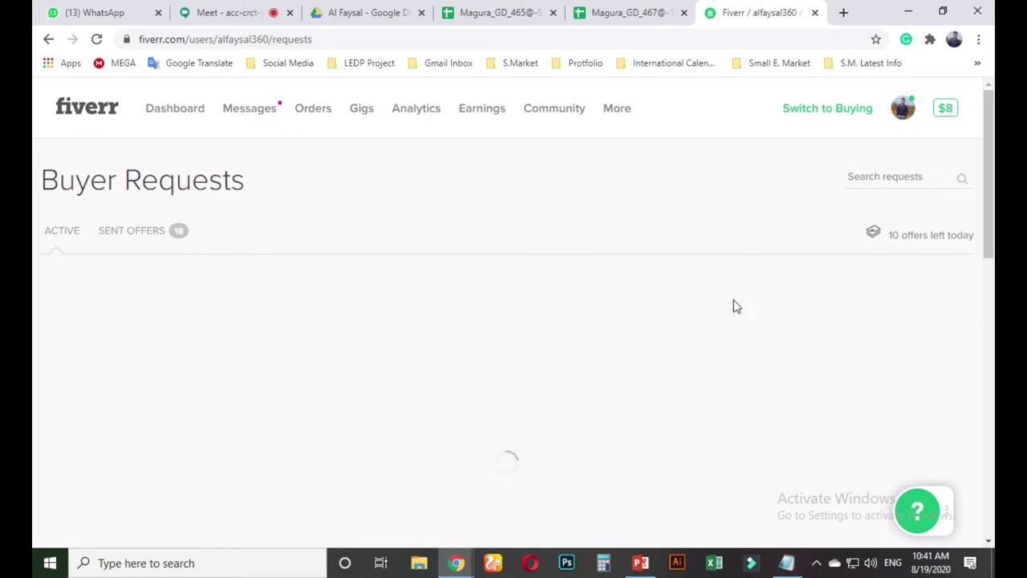
{"action": "left_click", "coordinate": [912, 302]}
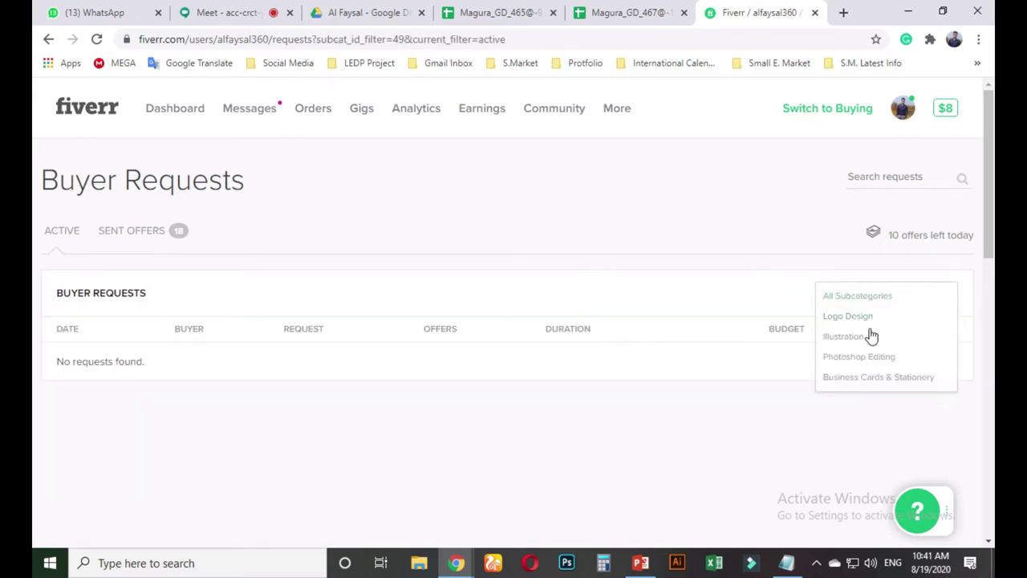
{"action": "left_click", "coordinate": [860, 343]}
{"action": "left_click", "coordinate": [885, 310]}
{"action": "left_click", "coordinate": [885, 377]}
{"action": "left_click", "coordinate": [917, 303]}
{"action": "left_click", "coordinate": [877, 297]}
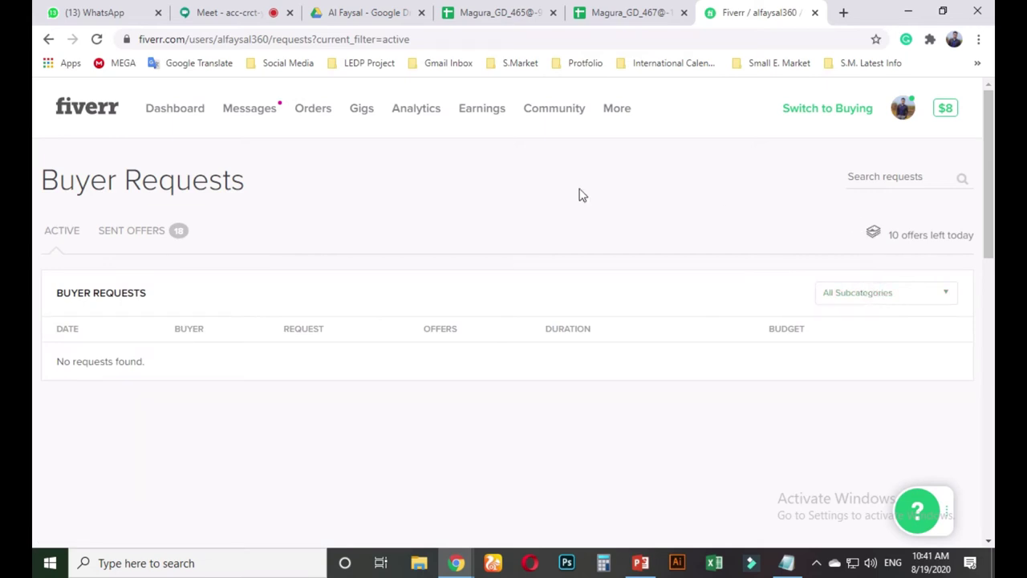
- View the Fiverr account's message notifications and close them again
{"action": "left_click", "coordinate": [272, 116]}
{"action": "left_click", "coordinate": [271, 116]}
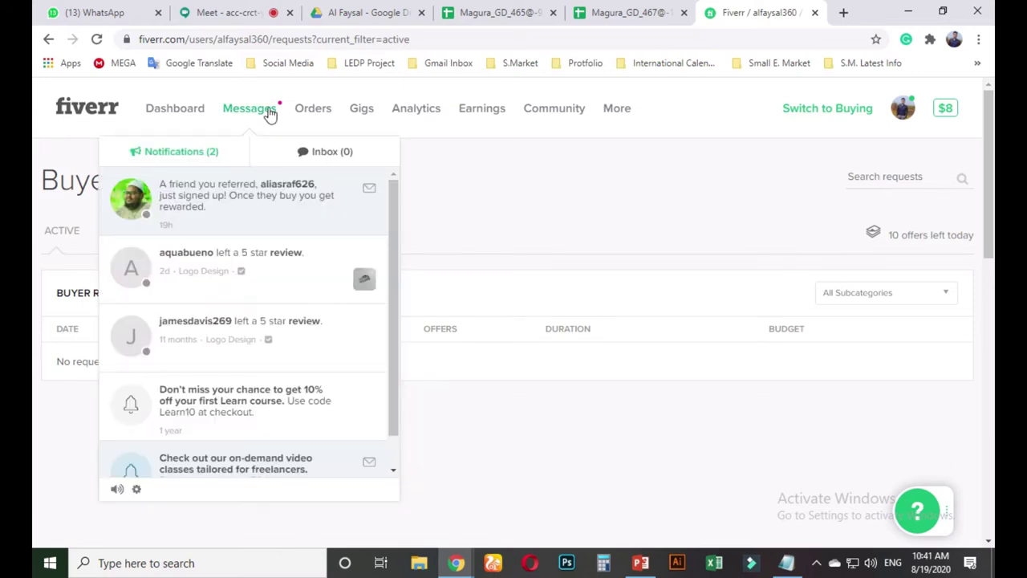
{"action": "left_click", "coordinate": [272, 117]}
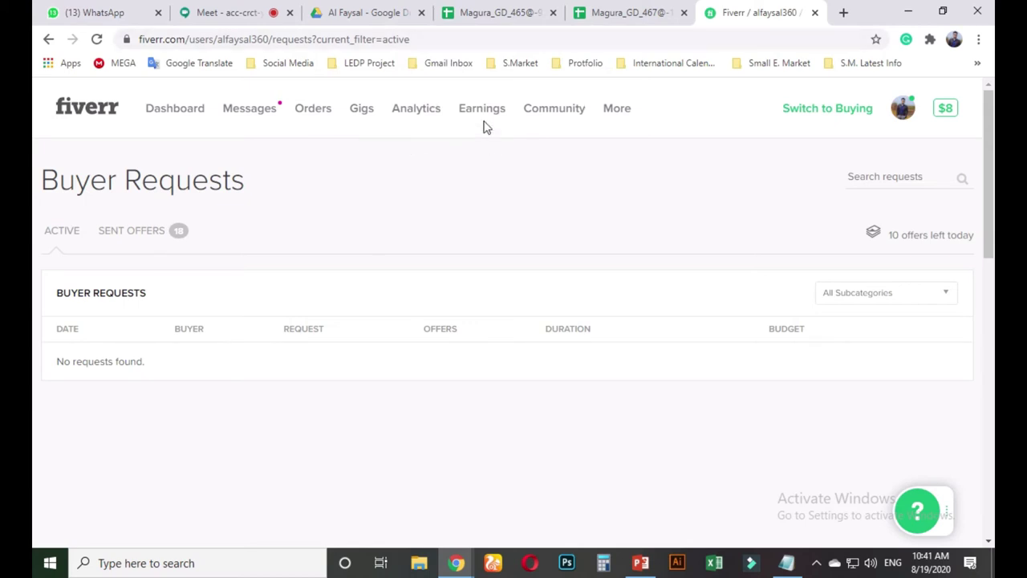
- Stop presenting the window in the meeting and turn on captions
{"action": "left_click", "coordinate": [233, 12]}
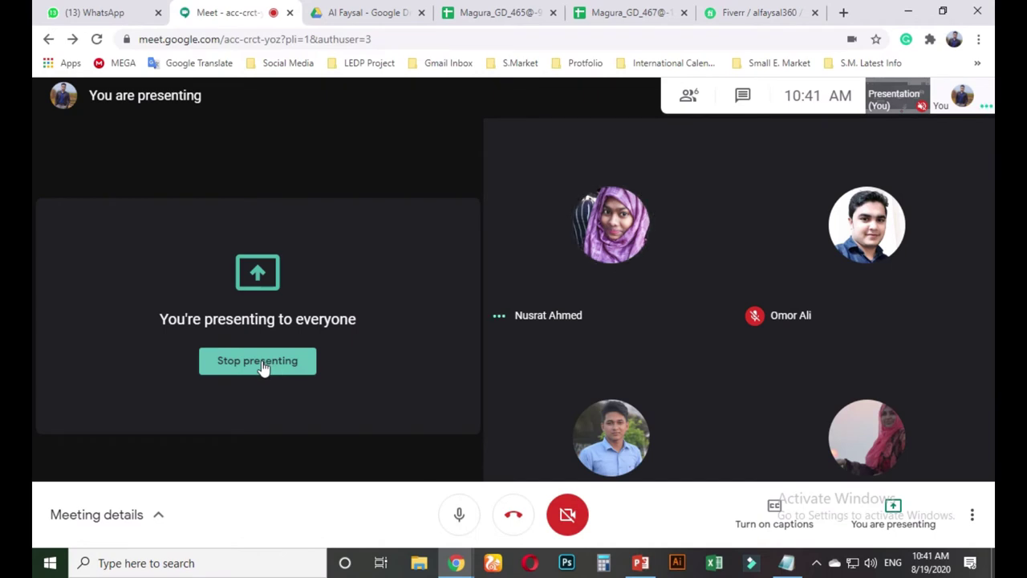
{"action": "left_click", "coordinate": [262, 363]}
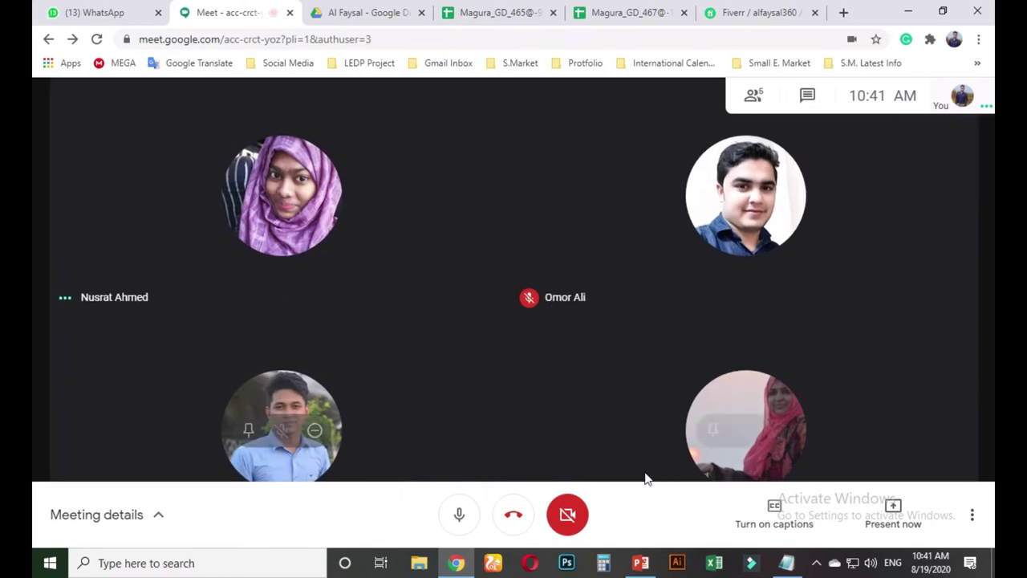
{"action": "left_click", "coordinate": [783, 525]}
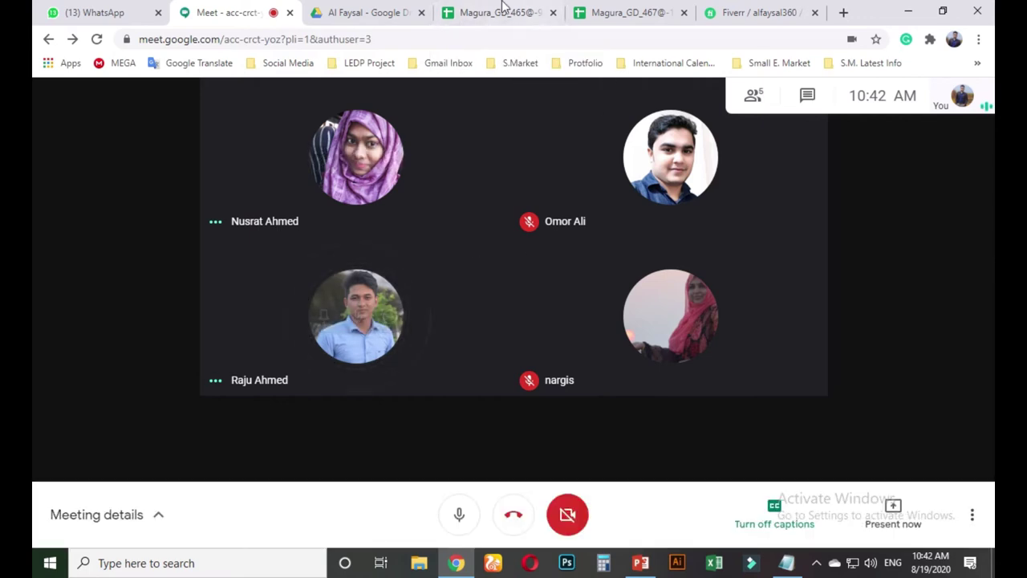
- Look through the Fiverr seller profile, the published business card gig and the gig's gallery editing page
{"action": "mouse_move", "coordinate": [440, 15]}
{"action": "left_click", "coordinate": [411, 32]}
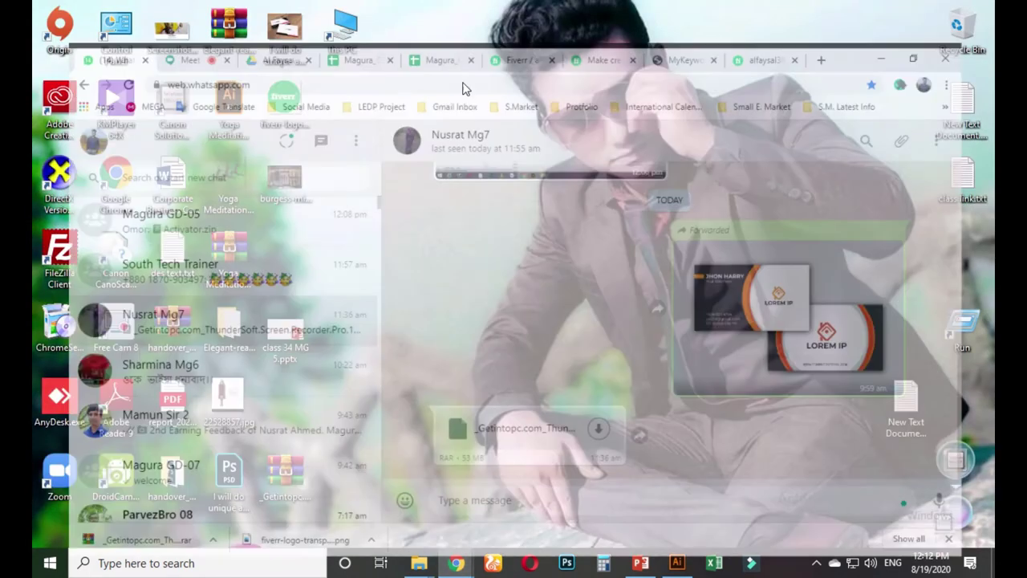
{"action": "left_click", "coordinate": [785, 12]}
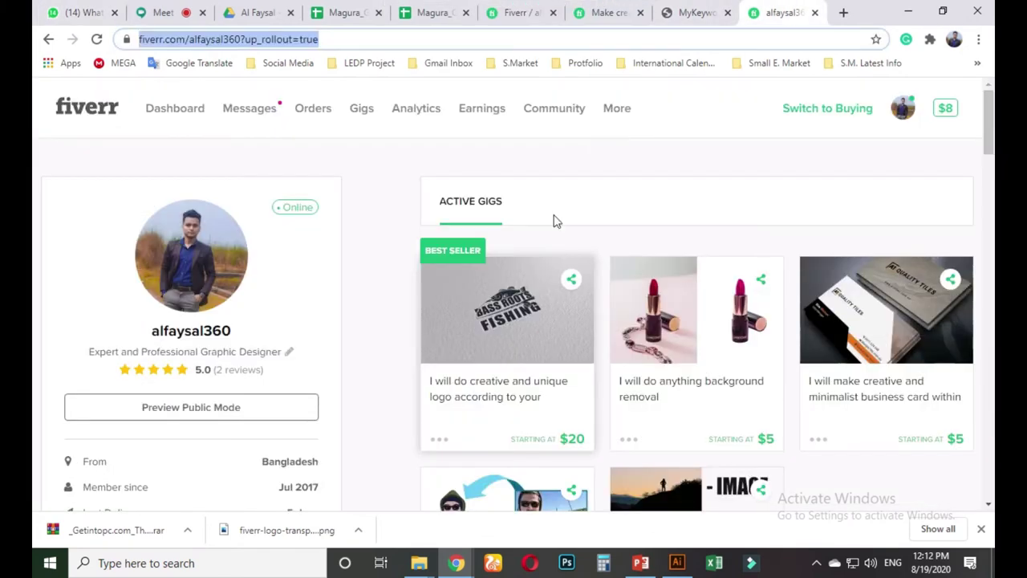
{"action": "key", "text": "ctrl+2"}
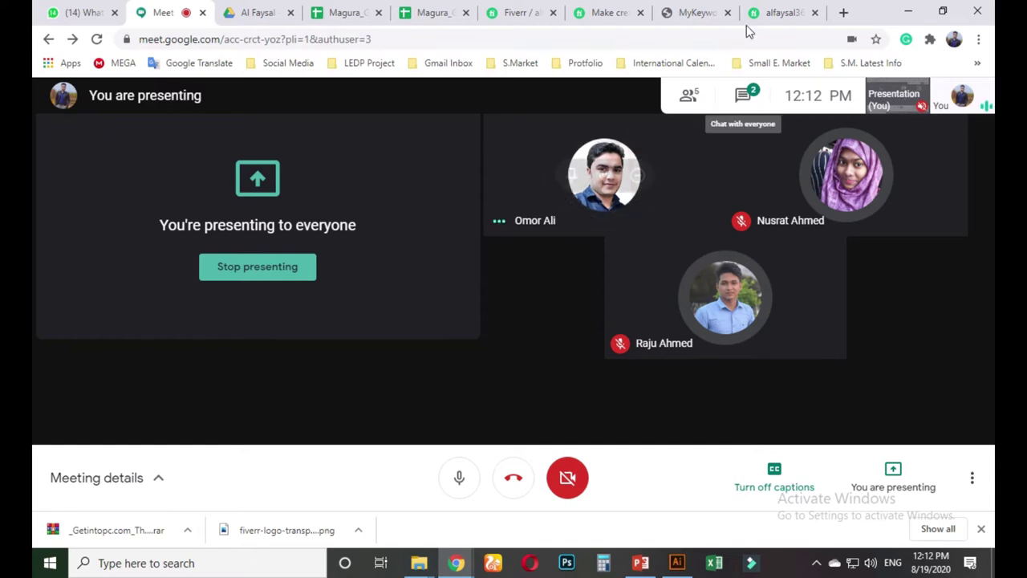
{"action": "left_click", "coordinate": [767, 13]}
{"action": "left_click", "coordinate": [618, 10]}
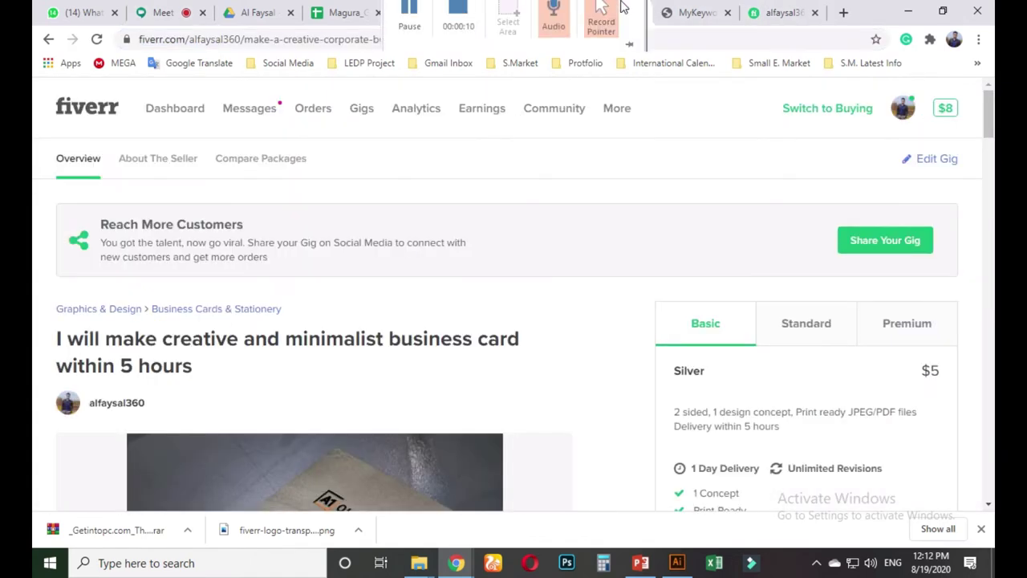
{"action": "left_click", "coordinate": [529, 11]}
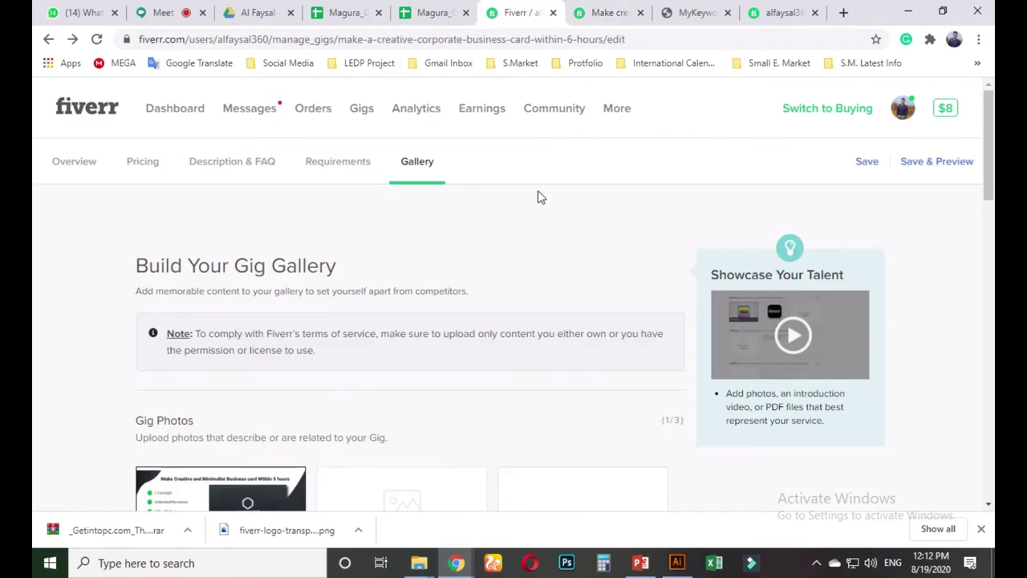
{"action": "scroll", "coordinate": [396, 357], "scroll_direction": "down", "scroll_amount": 3}
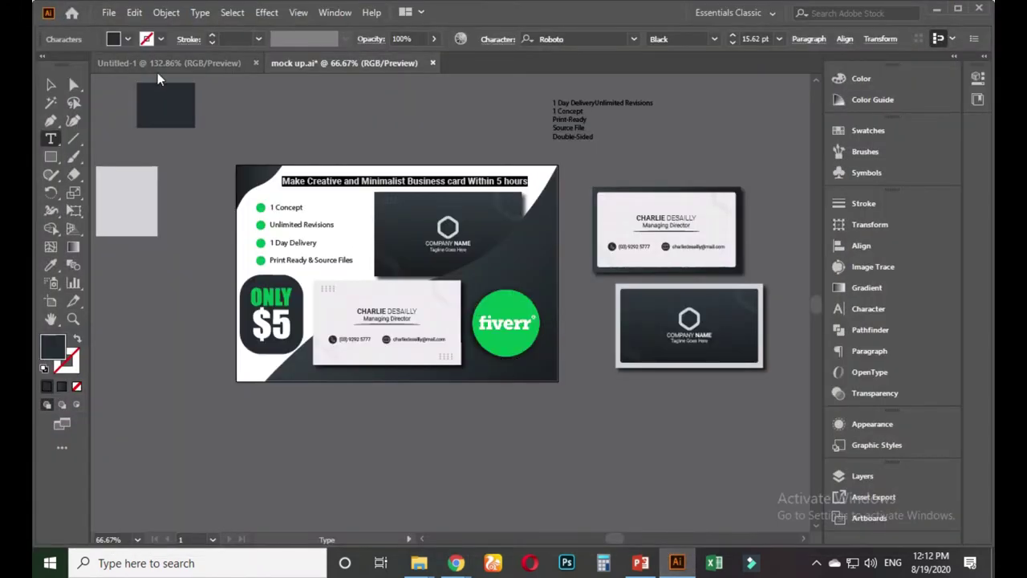
- In Illustrator's mock up.ai, finish editing the headline text and move the dark and white business cards off the gig artboard
{"action": "key", "text": "Escape"}
{"action": "left_click", "coordinate": [376, 119]}
{"action": "scroll", "coordinate": [416, 273], "scroll_direction": "up", "scroll_amount": 2}
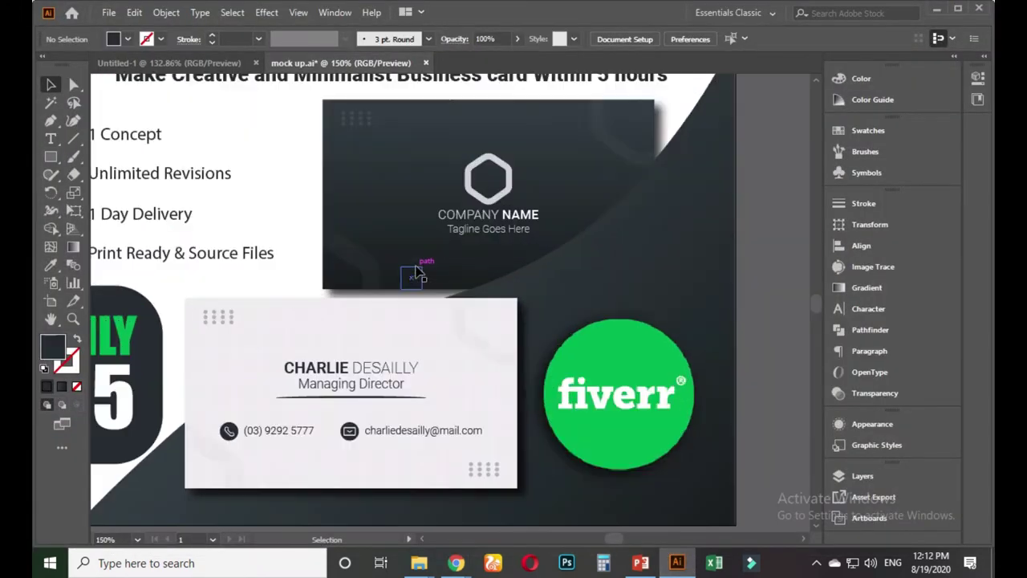
{"action": "scroll", "coordinate": [414, 277], "scroll_direction": "down", "scroll_amount": 2}
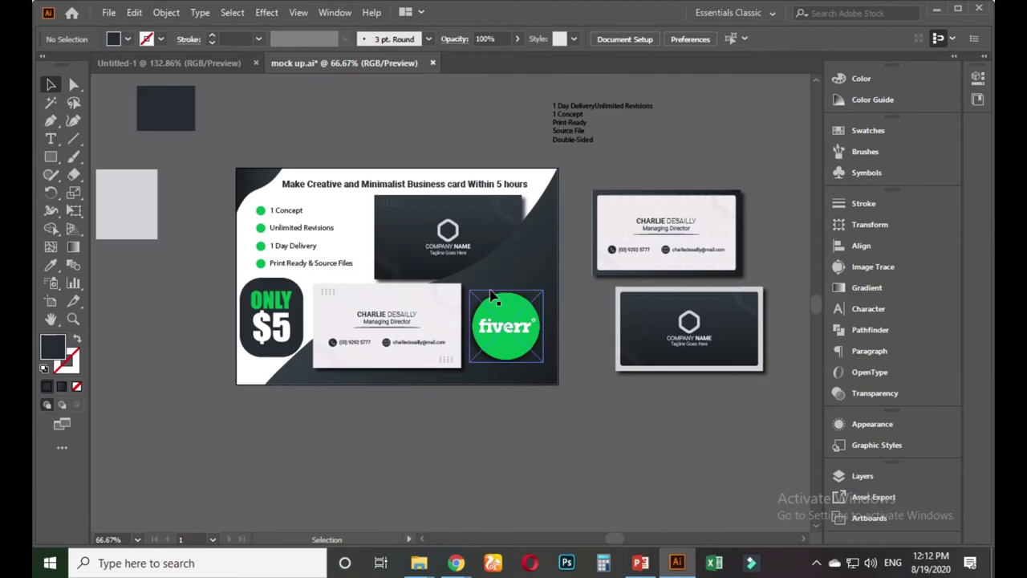
{"action": "left_click", "coordinate": [456, 240]}
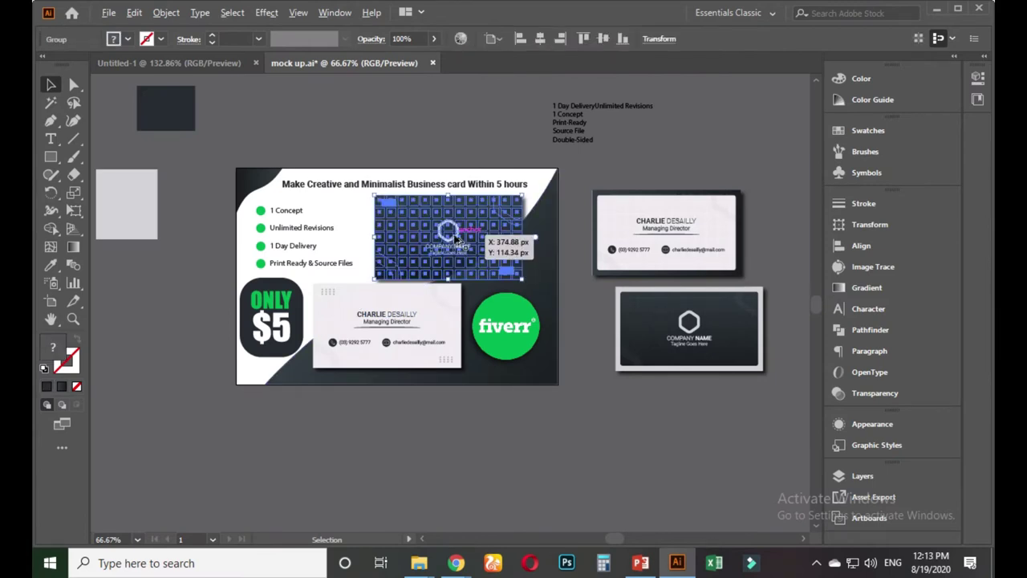
{"action": "scroll", "coordinate": [456, 239], "scroll_direction": "down", "scroll_amount": 1}
{"action": "left_click_drag", "start_coordinate": [456, 239], "coordinate": [579, 443]}
{"action": "left_click", "coordinate": [401, 301]}
{"action": "left_click_drag", "start_coordinate": [402, 301], "coordinate": [371, 474]}
{"action": "left_click", "coordinate": [669, 396]}
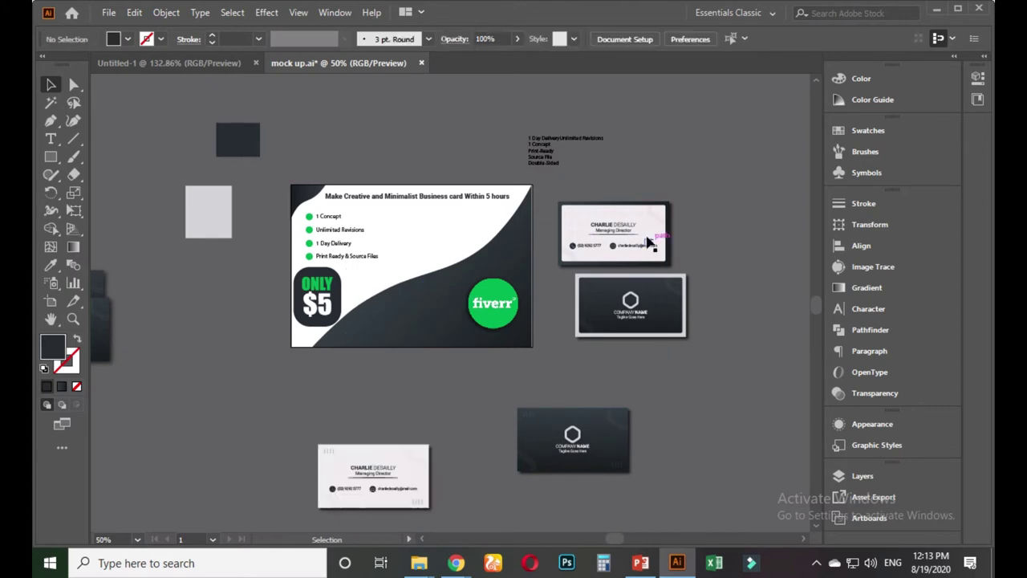
- Separate the front dark card from the stacked dark pair beside the artboard by moving it down to empty canvas
{"action": "left_click", "coordinate": [648, 241]}
{"action": "scroll", "coordinate": [648, 236], "scroll_direction": "down", "scroll_amount": 2}
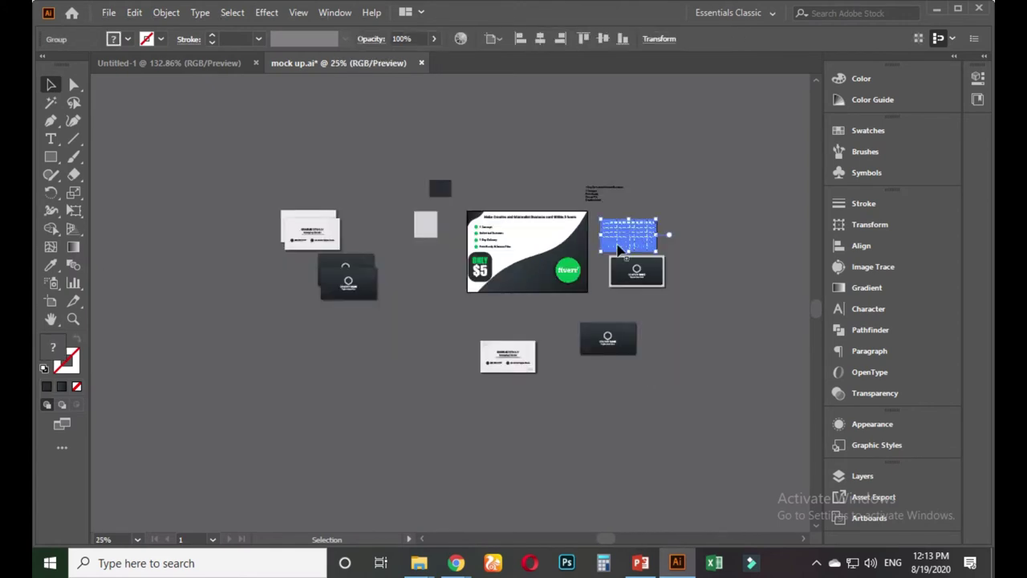
{"action": "scroll", "coordinate": [440, 316], "scroll_direction": "up", "scroll_amount": 1}
{"action": "scroll", "coordinate": [362, 294], "scroll_direction": "up", "scroll_amount": 2}
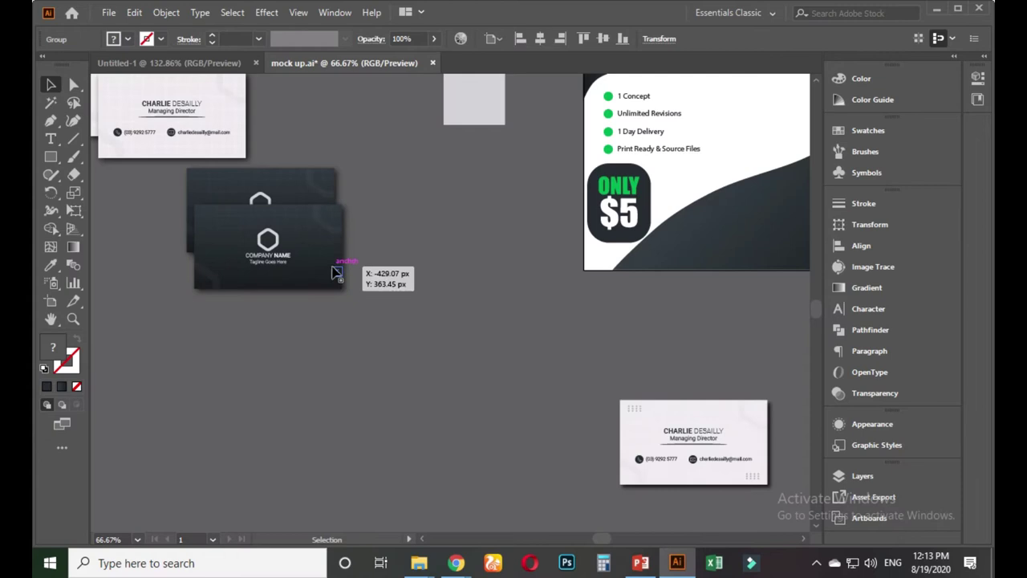
{"action": "scroll", "coordinate": [345, 337], "scroll_direction": "down", "scroll_amount": 1}
{"action": "left_click_drag", "start_coordinate": [297, 313], "coordinate": [313, 398]}
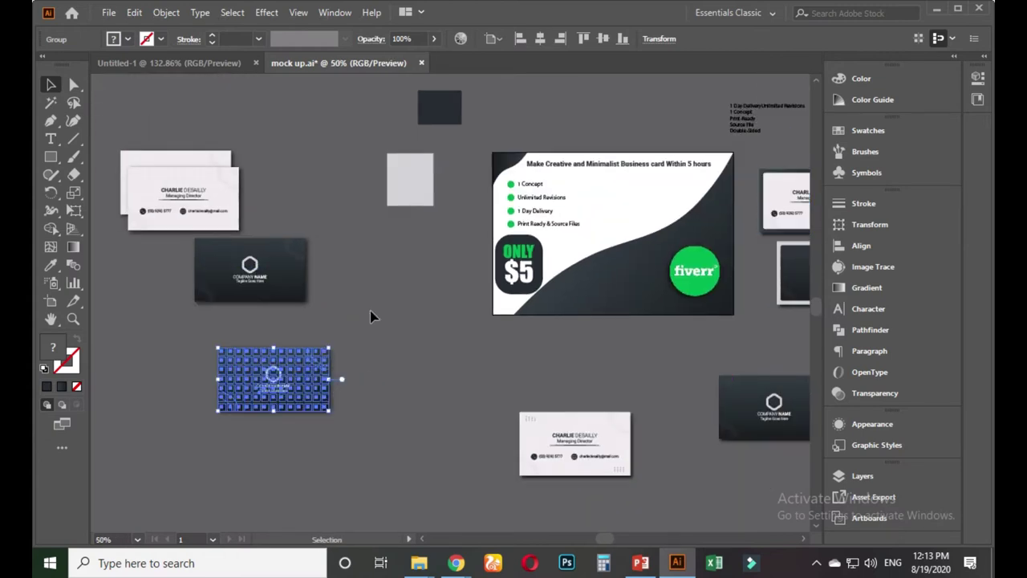
{"action": "left_click", "coordinate": [370, 311]}
{"action": "left_click_drag", "start_coordinate": [437, 338], "coordinate": [358, 351]}
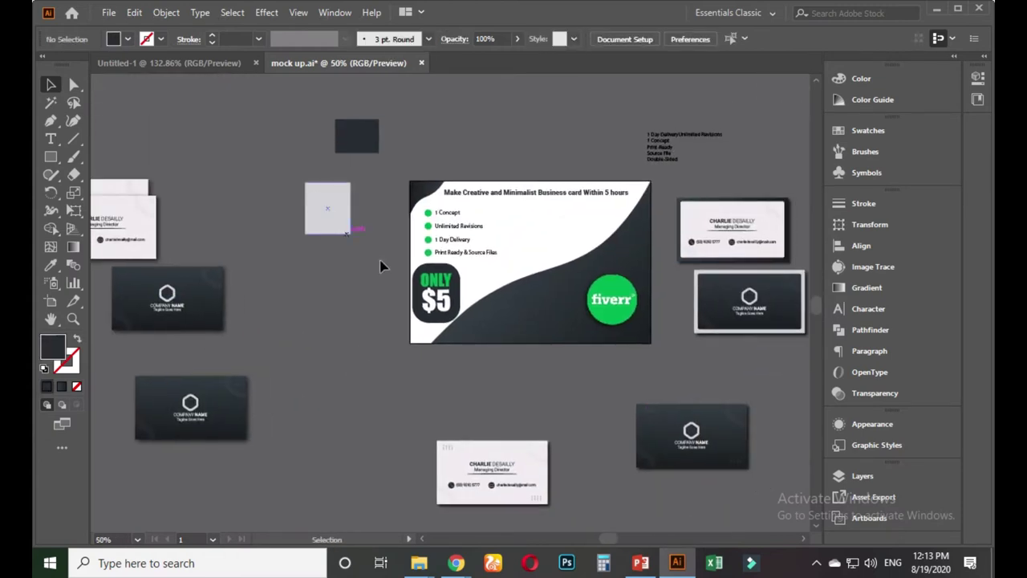
- Move the light-framed dark card onto the gig artboard between the ONLY $5 badge and the Fiverr logo, and select it there
{"action": "scroll", "coordinate": [745, 321], "scroll_direction": "up", "scroll_amount": 1}
{"action": "left_click", "coordinate": [743, 319]}
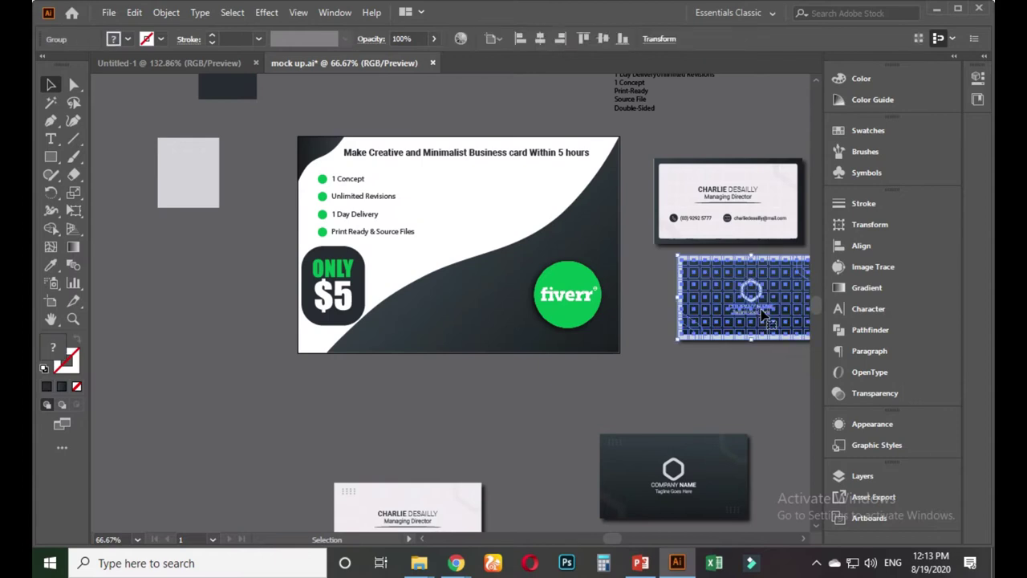
{"action": "left_click_drag", "start_coordinate": [755, 313], "coordinate": [474, 304]}
{"action": "left_click", "coordinate": [493, 395]}
{"action": "left_click_drag", "start_coordinate": [493, 394], "coordinate": [482, 448]}
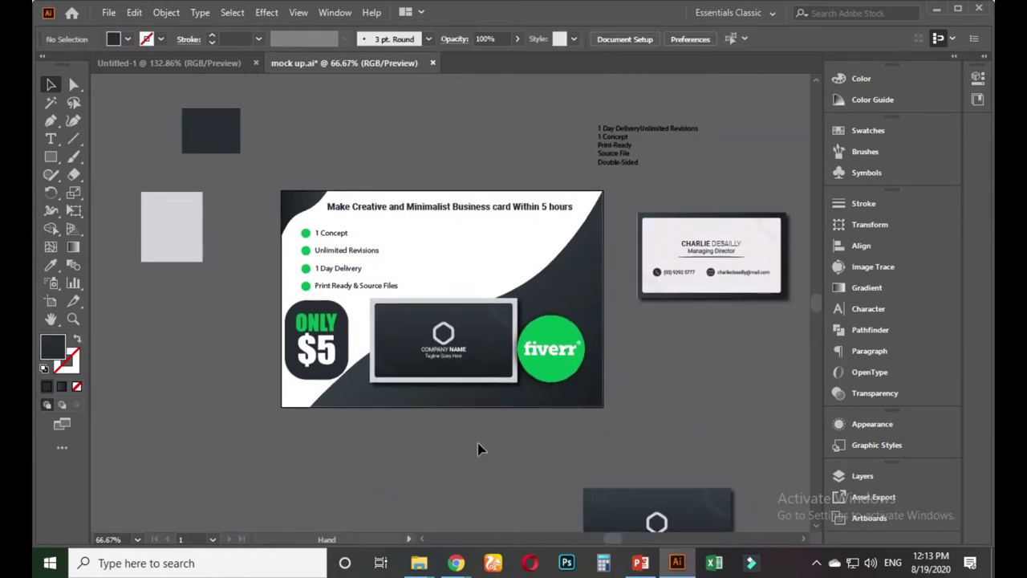
{"action": "scroll", "coordinate": [481, 433], "scroll_direction": "up", "scroll_amount": 1}
{"action": "left_click", "coordinate": [444, 341]}
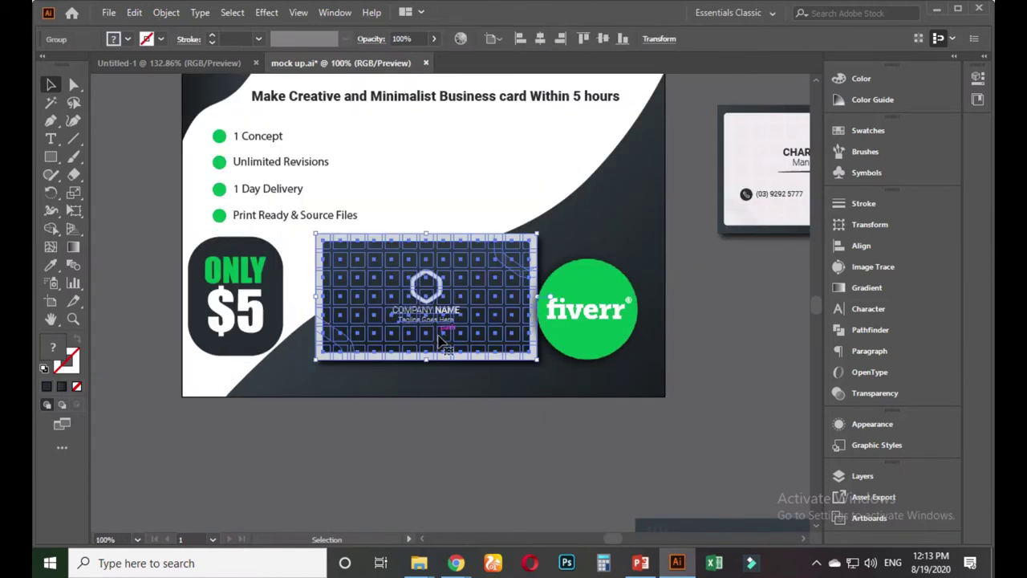
- Nudge the light-framed dark card slightly left so it sits between the ONLY $5 badge and the Fiverr logo
{"action": "key", "text": "Left"}
{"action": "key", "text": "Left"}
{"action": "key", "text": "Left"}
{"action": "key", "text": "Left"}
{"action": "key", "text": "Left"}
{"action": "key", "text": "Left"}
{"action": "key", "text": "Left"}
{"action": "key", "text": "Left"}
{"action": "key", "text": "Left"}
{"action": "key", "text": "Left"}
{"action": "key", "text": "Left"}
{"action": "key", "text": "Left"}
{"action": "key", "text": "Left"}
{"action": "key", "text": "Left"}
{"action": "key", "text": "Left"}
{"action": "key", "text": "Left"}
{"action": "key", "text": "Left"}
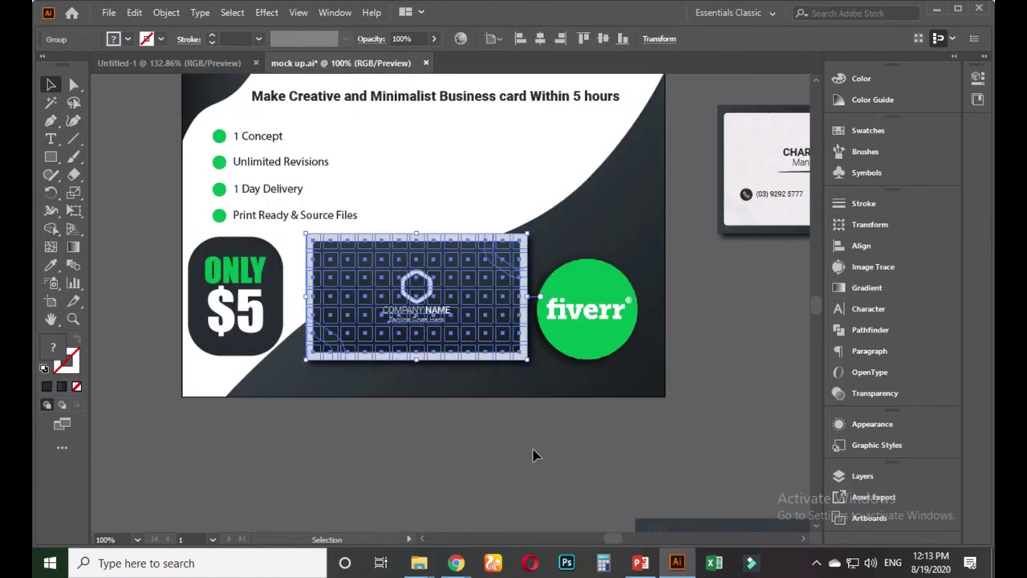
{"action": "left_click", "coordinate": [543, 458]}
- Move the dark-framed white contact card onto the gig artboard, above the dark card and beside the bullet list
{"action": "left_click_drag", "start_coordinate": [543, 458], "coordinate": [477, 559]}
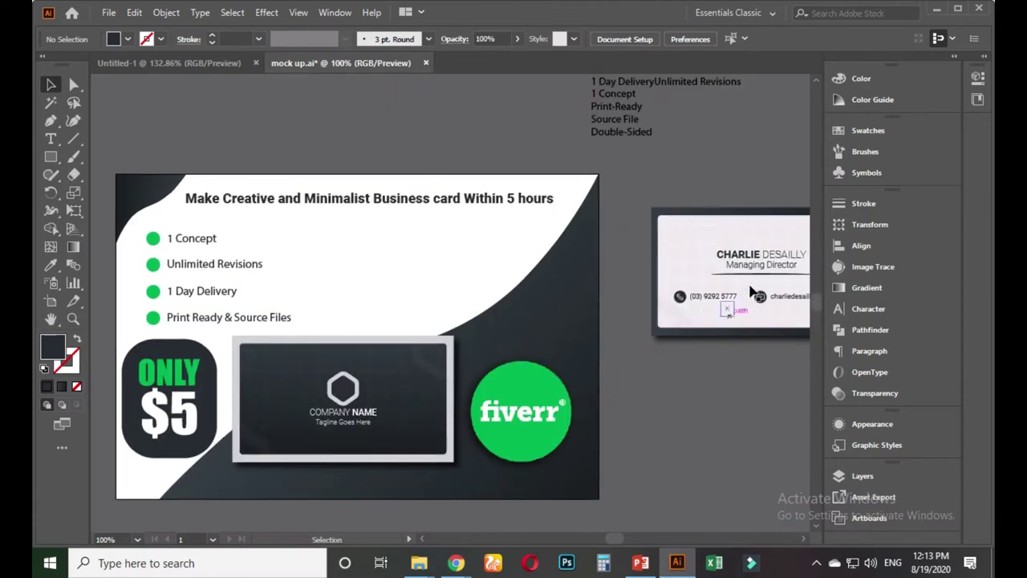
{"action": "left_click", "coordinate": [766, 275]}
{"action": "left_click_drag", "start_coordinate": [766, 275], "coordinate": [443, 273]}
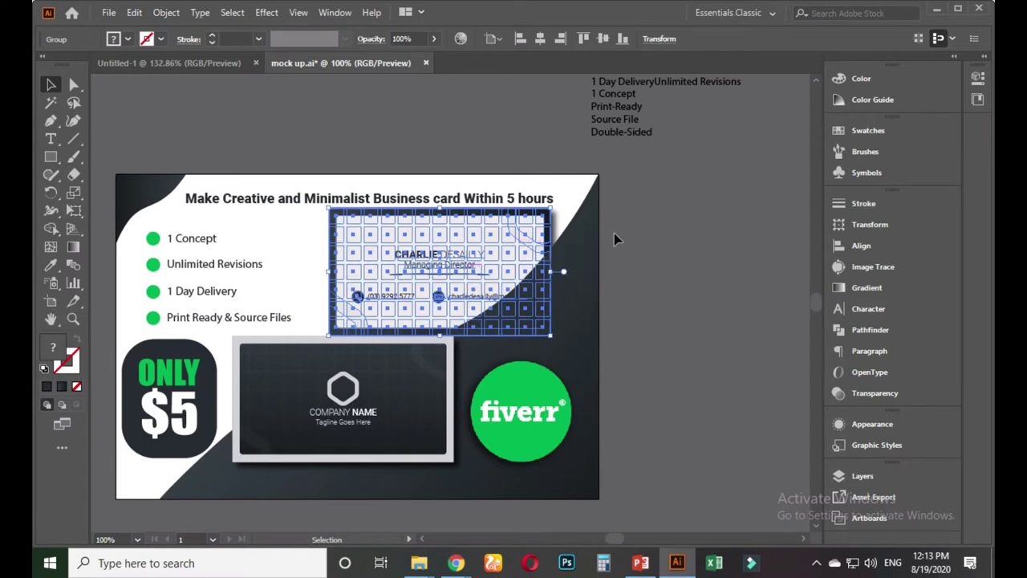
{"action": "left_click", "coordinate": [679, 256]}
- Shift the dark card straight down a little and align the Fiverr logo to its vertical center
{"action": "left_click_drag", "start_coordinate": [378, 404], "coordinate": [419, 418]}
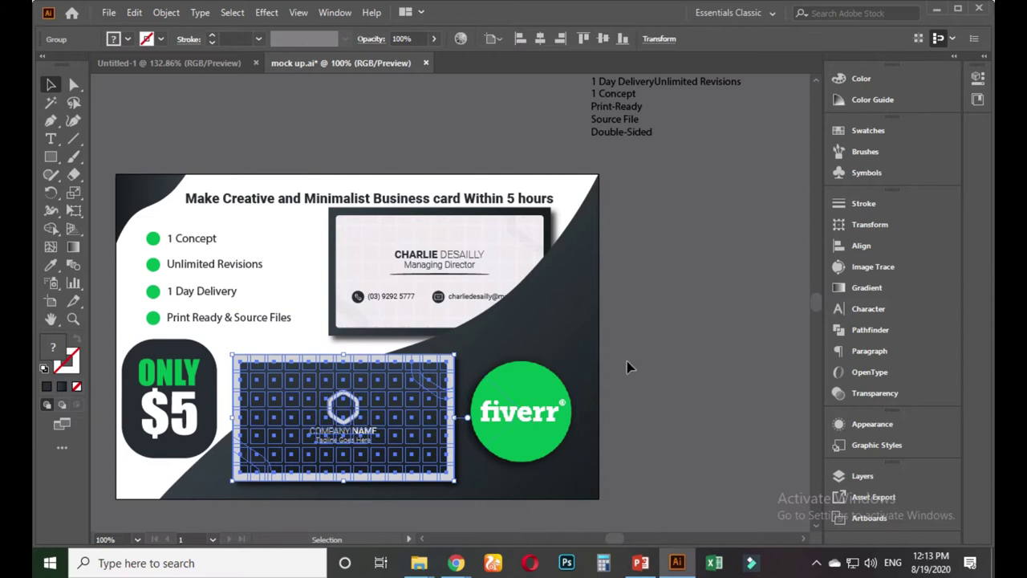
{"action": "left_click", "coordinate": [628, 367]}
{"action": "left_click", "coordinate": [539, 413]}
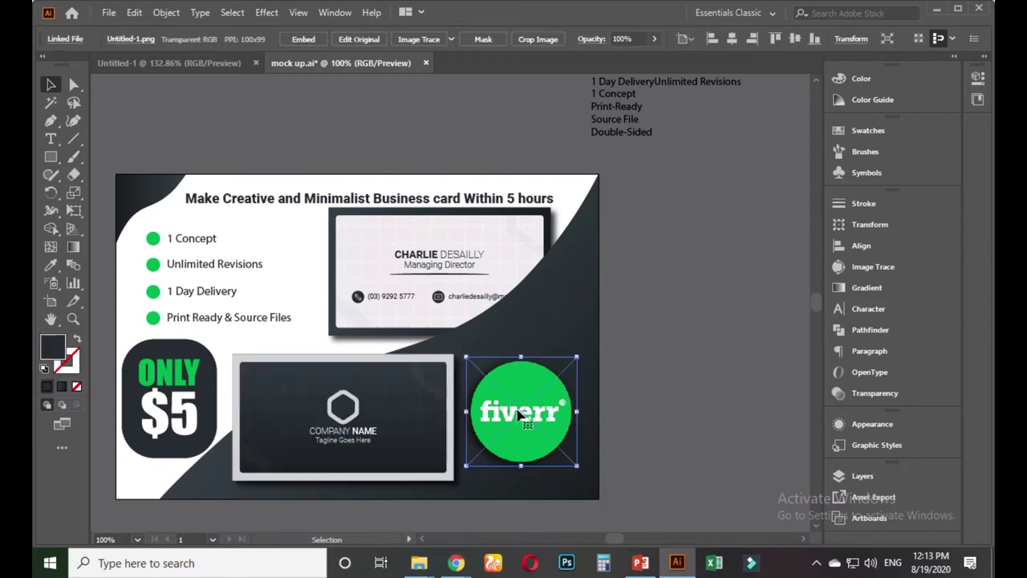
{"action": "left_click", "coordinate": [426, 413], "text": "shift"}
{"action": "key", "text": "ctrl+g"}
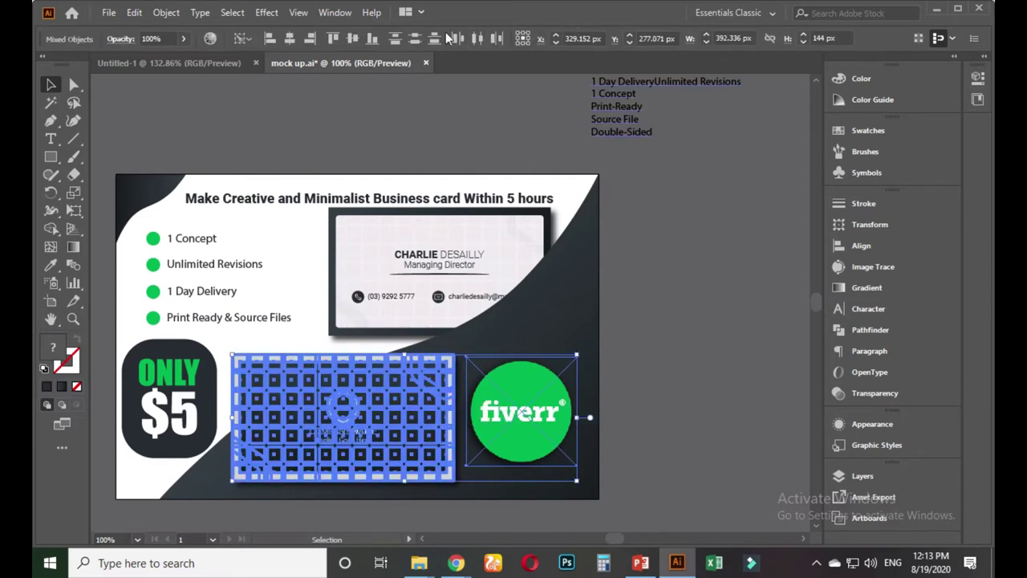
{"action": "left_click", "coordinate": [353, 38]}
{"action": "left_click", "coordinate": [655, 327]}
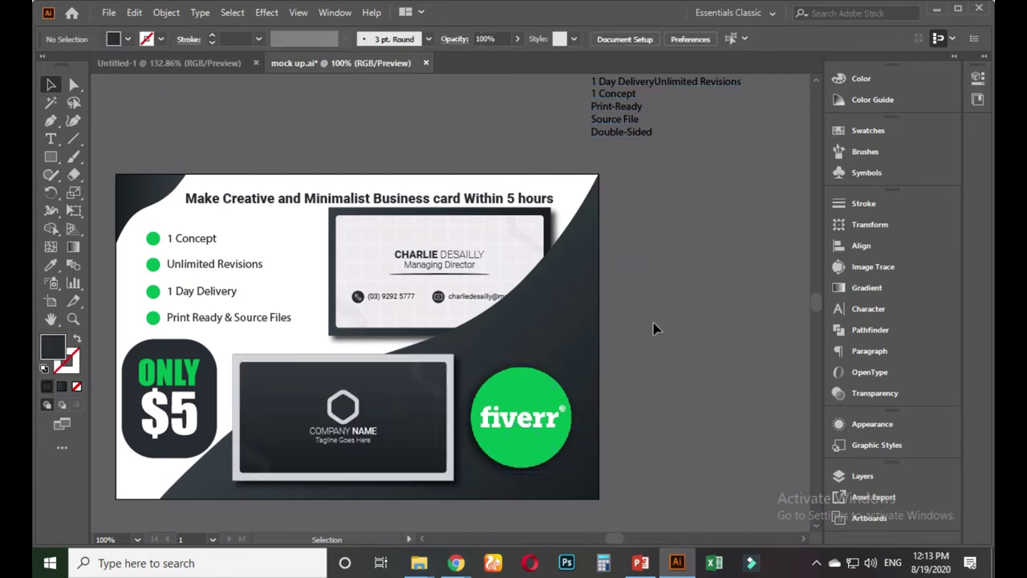
- Nudge the white contact card down to close the gap between it and the dark card below
{"action": "scroll", "coordinate": [651, 327], "scroll_direction": "up", "scroll_amount": 1}
{"action": "left_click", "coordinate": [488, 291]}
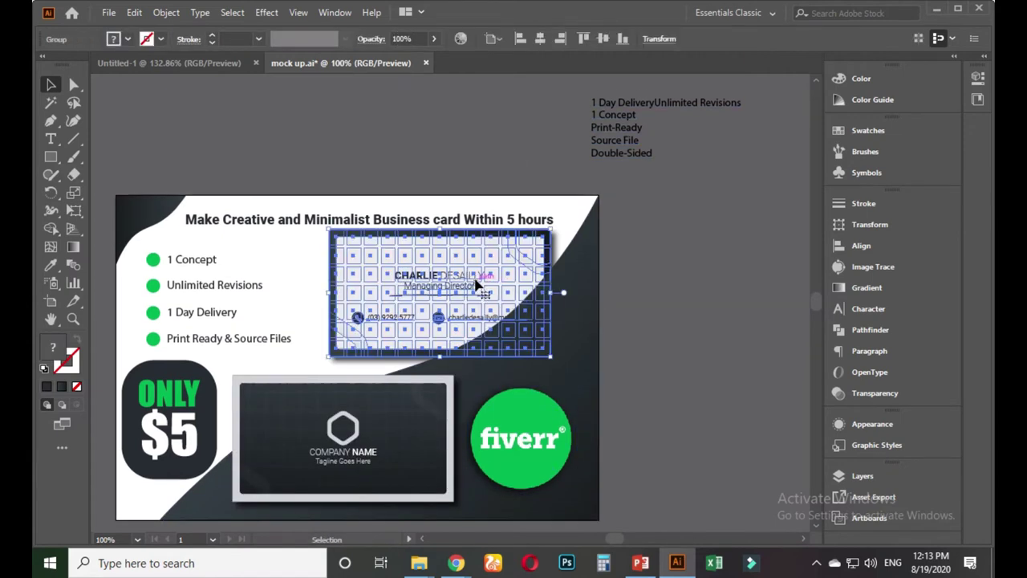
{"action": "key", "text": "Down"}
{"action": "key", "text": "Down"}
{"action": "key", "text": "Down"}
{"action": "key", "text": "Down"}
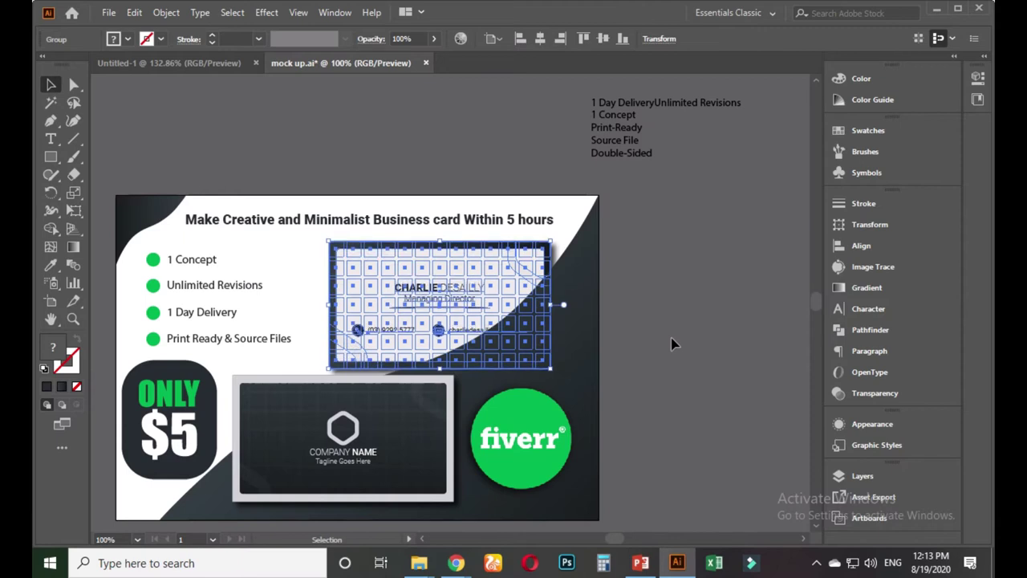
{"action": "left_click", "coordinate": [674, 345]}
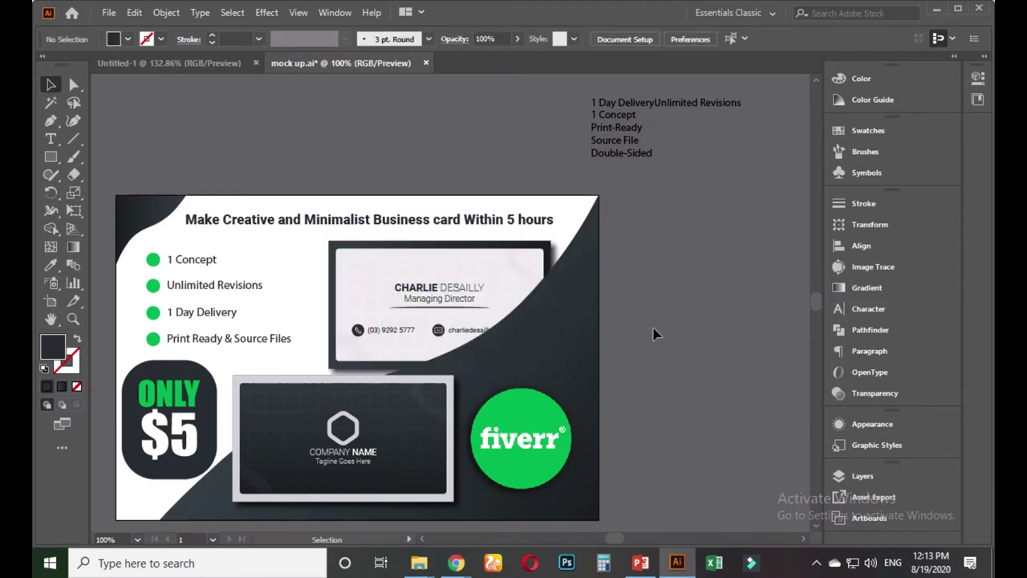
- Nudge the ONLY $5 badge slightly up and to the left on the gig artboard
{"action": "left_click", "coordinate": [200, 401]}
{"action": "key", "text": "Up"}
{"action": "key", "text": "Up"}
{"action": "key", "text": "Left"}
{"action": "key", "text": "Left"}
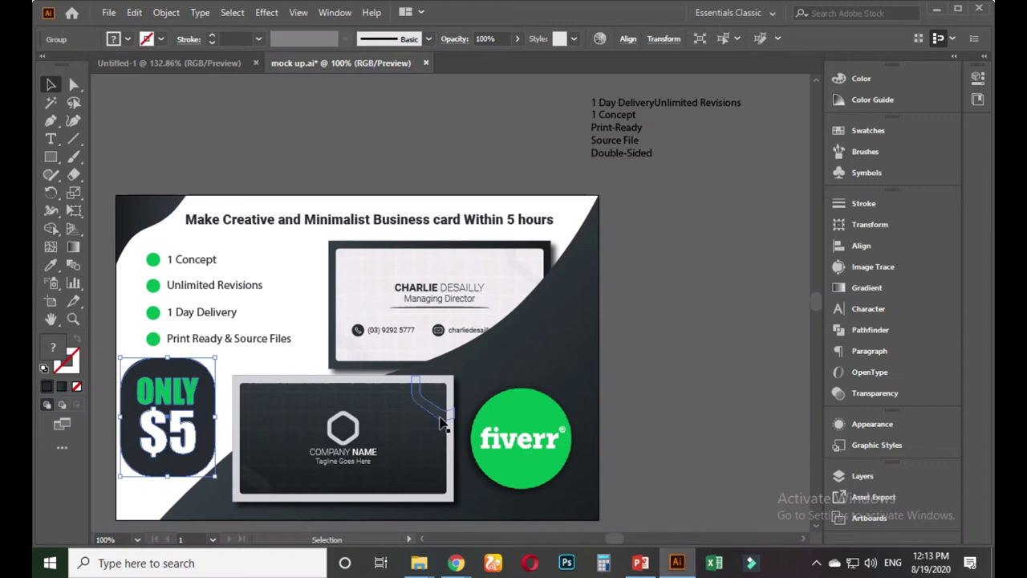
{"action": "left_click", "coordinate": [659, 348]}
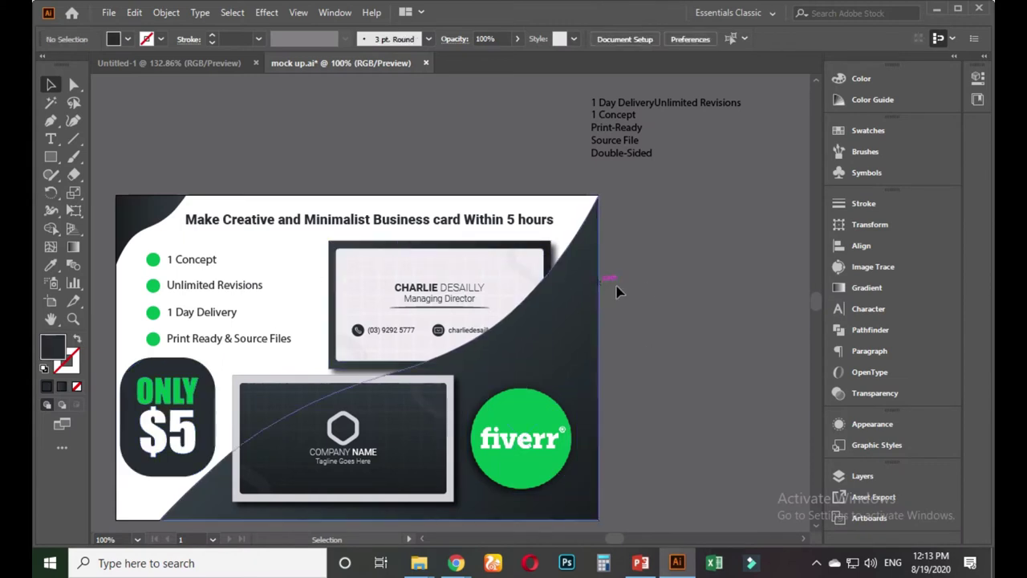
- Align the four-line bullet list and the white contact card to each other by their vertical centers
{"action": "scroll", "coordinate": [594, 293], "scroll_direction": "up", "scroll_amount": 1}
{"action": "left_click", "coordinate": [453, 281]}
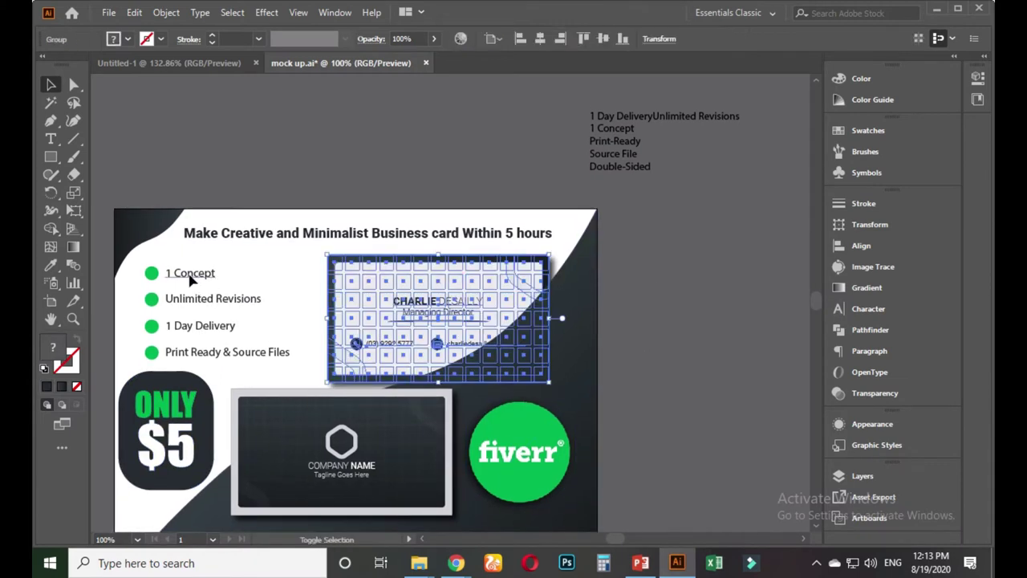
{"action": "left_click", "coordinate": [207, 281], "text": "shift"}
{"action": "left_click", "coordinate": [338, 285]}
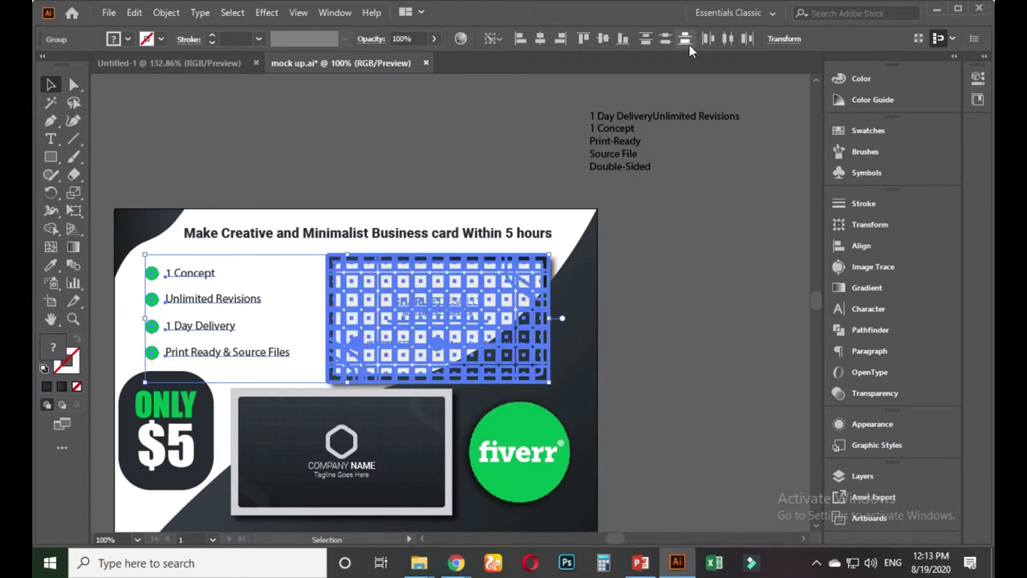
{"action": "left_click", "coordinate": [604, 38]}
{"action": "left_click", "coordinate": [710, 301]}
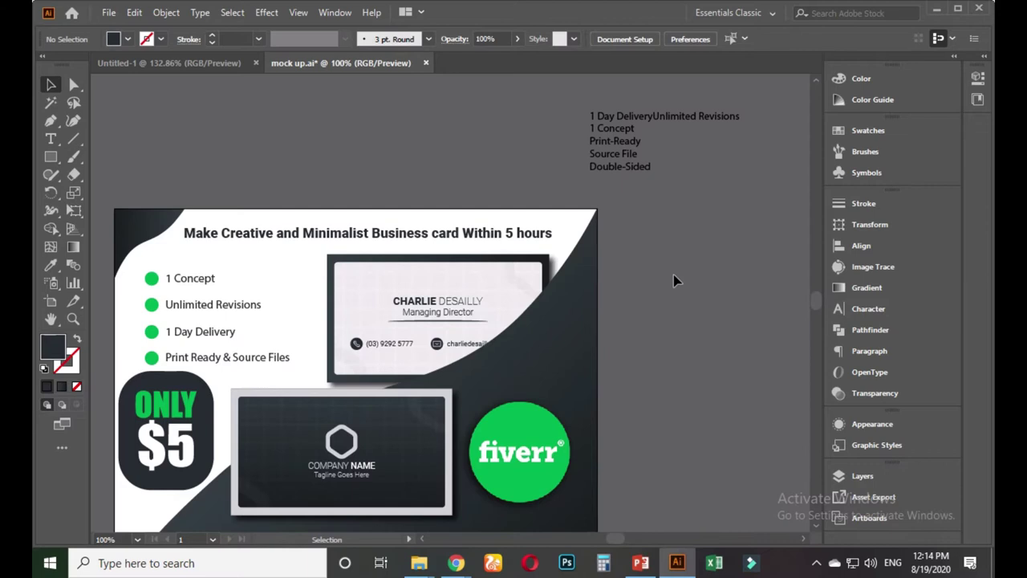
{"action": "left_click", "coordinate": [652, 265], "text": "ctrl+alt"}
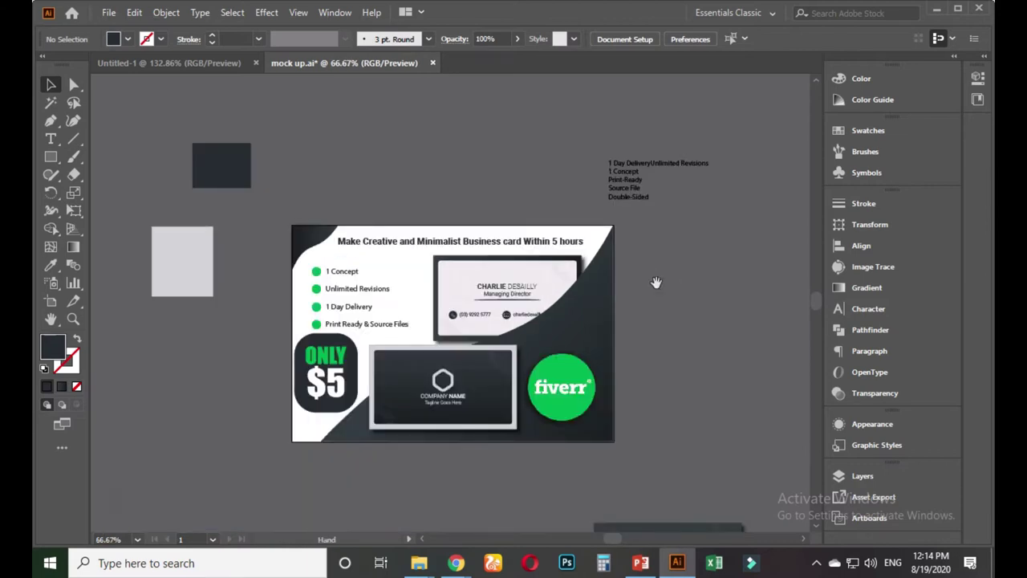
{"action": "left_click", "coordinate": [602, 290], "text": "ctrl"}
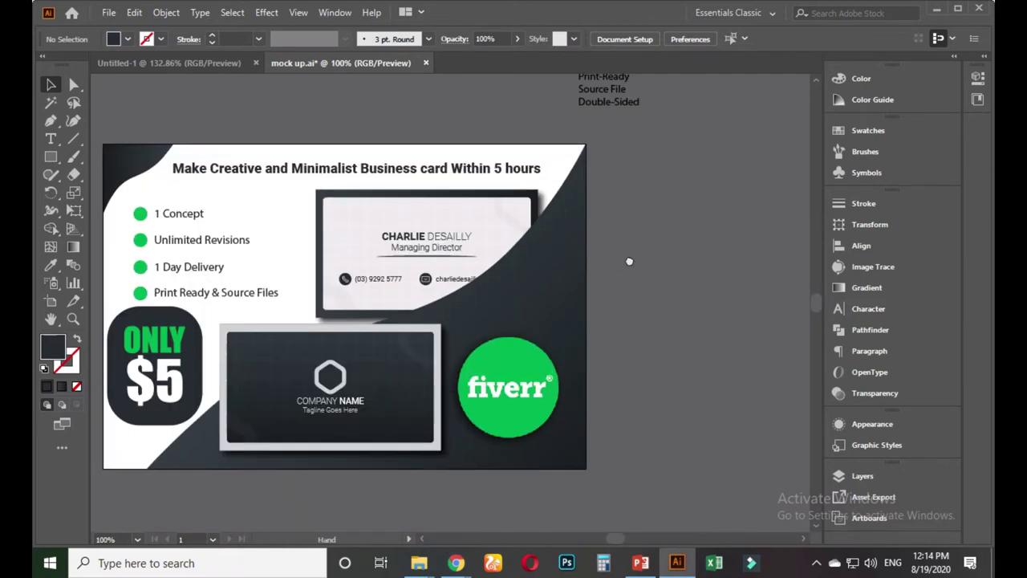
{"action": "left_click_drag", "start_coordinate": [629, 261], "coordinate": [655, 274]}
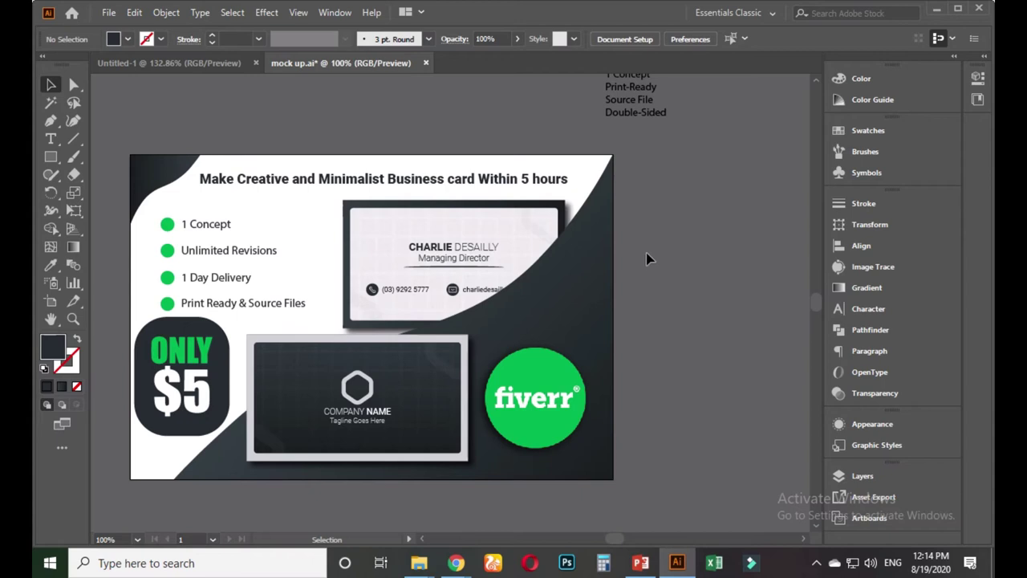
- Save the gig artwork for web as a JPEG in the Fiverr folder, named "Make Creative and Minimalist Business card Within 5 hours 2"
{"action": "key", "text": "ctrl+alt+shift+s"}
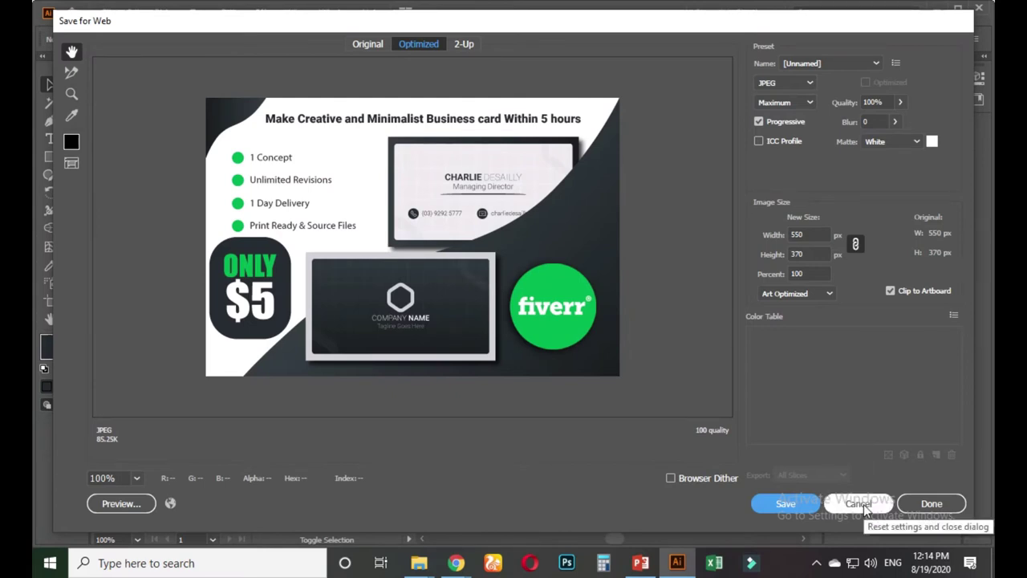
{"action": "left_click", "coordinate": [785, 504]}
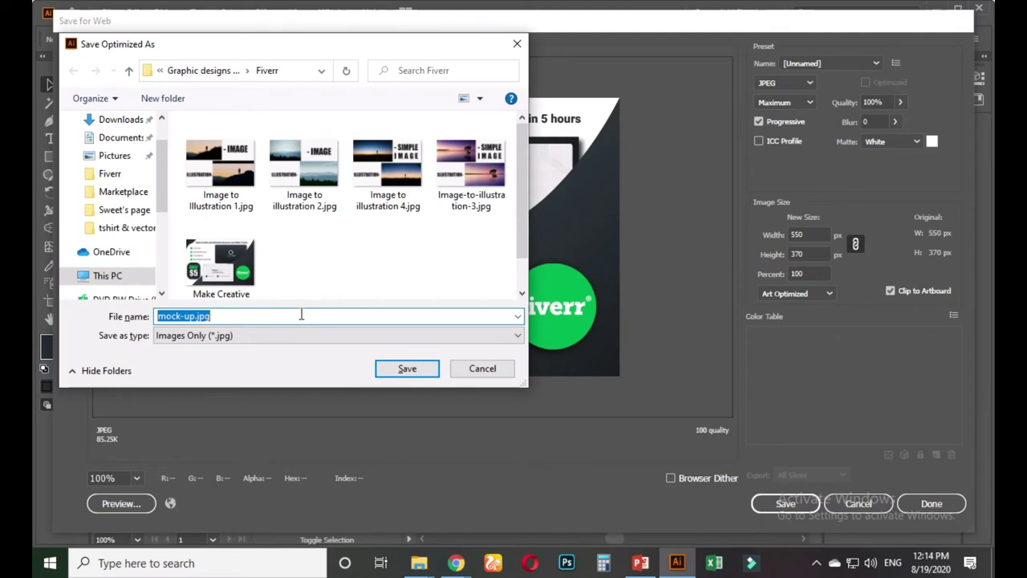
{"action": "scroll", "coordinate": [313, 296], "scroll_direction": "down", "scroll_amount": 1}
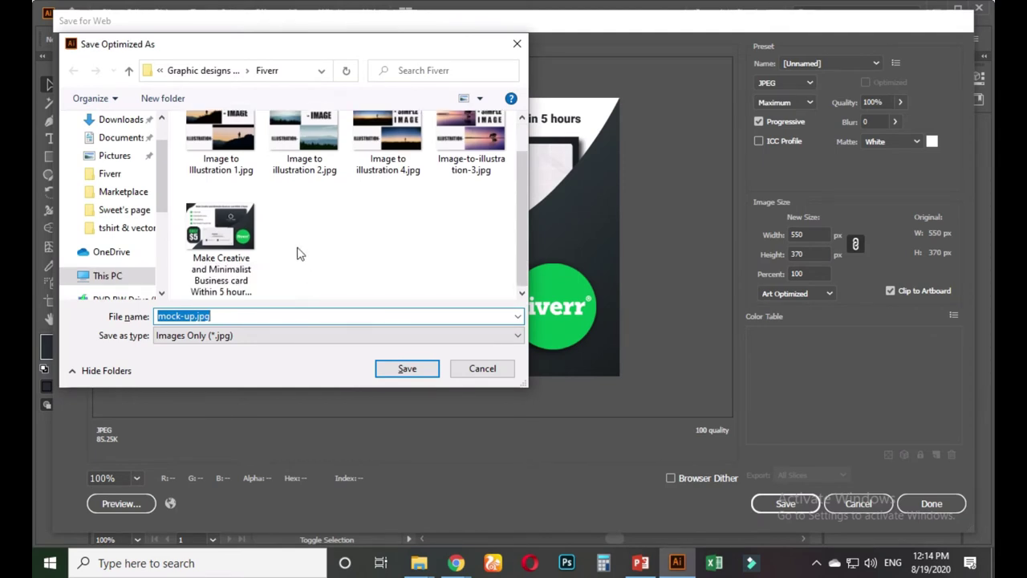
{"action": "left_click", "coordinate": [232, 265]}
{"action": "left_click", "coordinate": [424, 315]}
{"action": "left_click", "coordinate": [423, 316]}
{"action": "key", "text": "BackSpace"}
{"action": "key", "text": "BackSpace"}
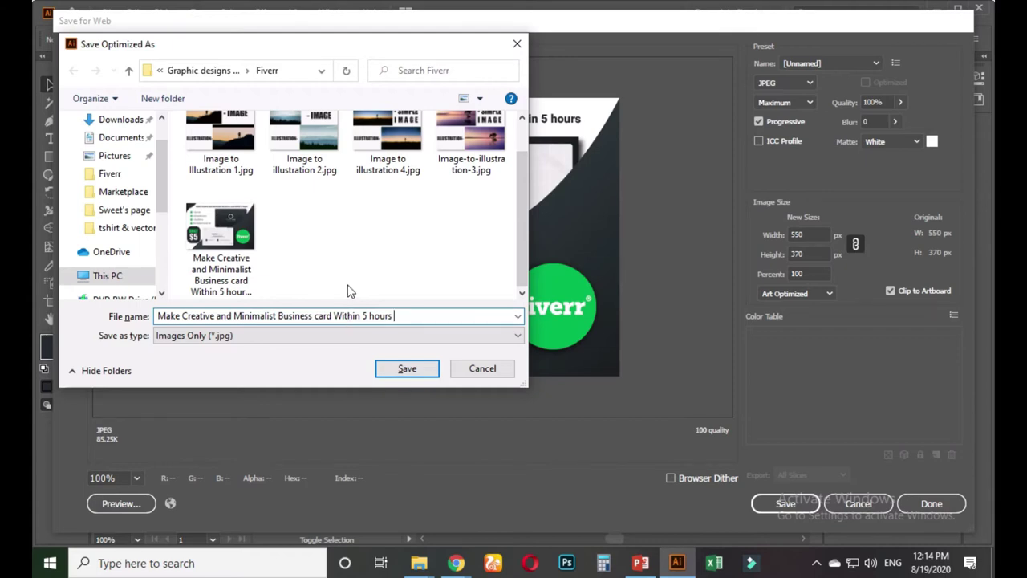
{"action": "key", "text": "Return"}
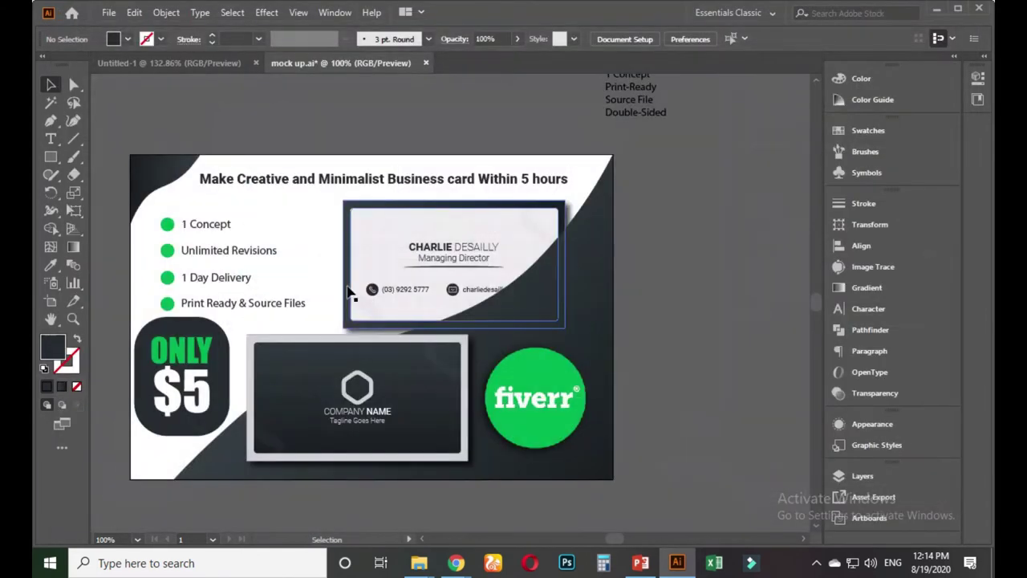
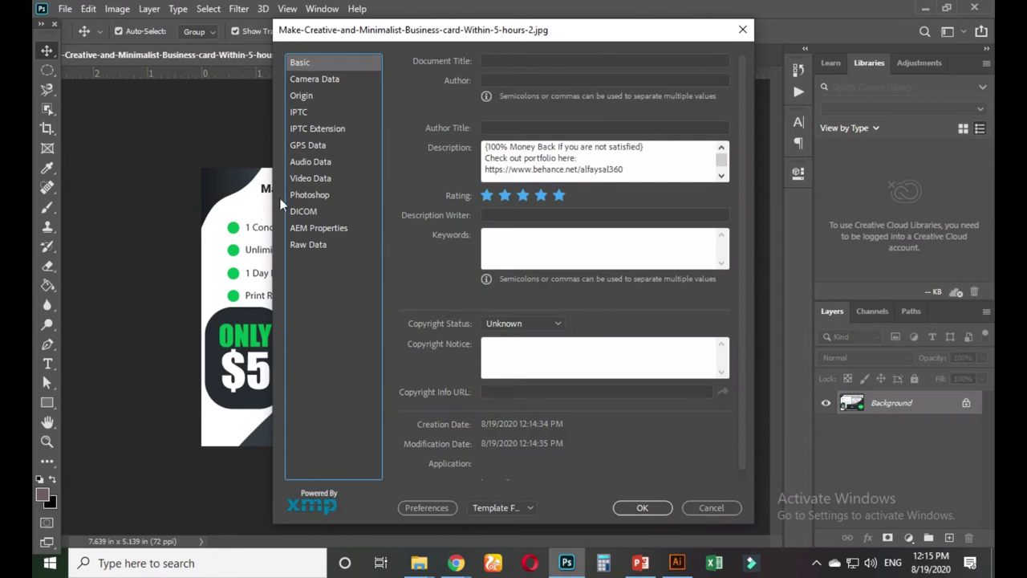
- In Photoshop, paste the copied business card keyword list into the exported JPG's file info and apply it
{"action": "left_click", "coordinate": [514, 239]}
{"action": "key", "text": "ctrl+v"}
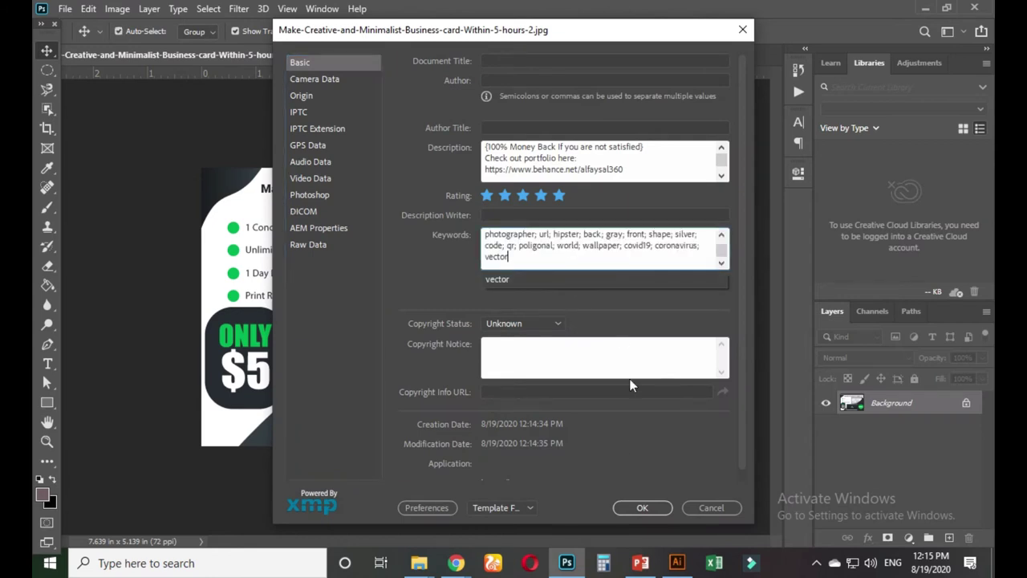
{"action": "left_click", "coordinate": [642, 508]}
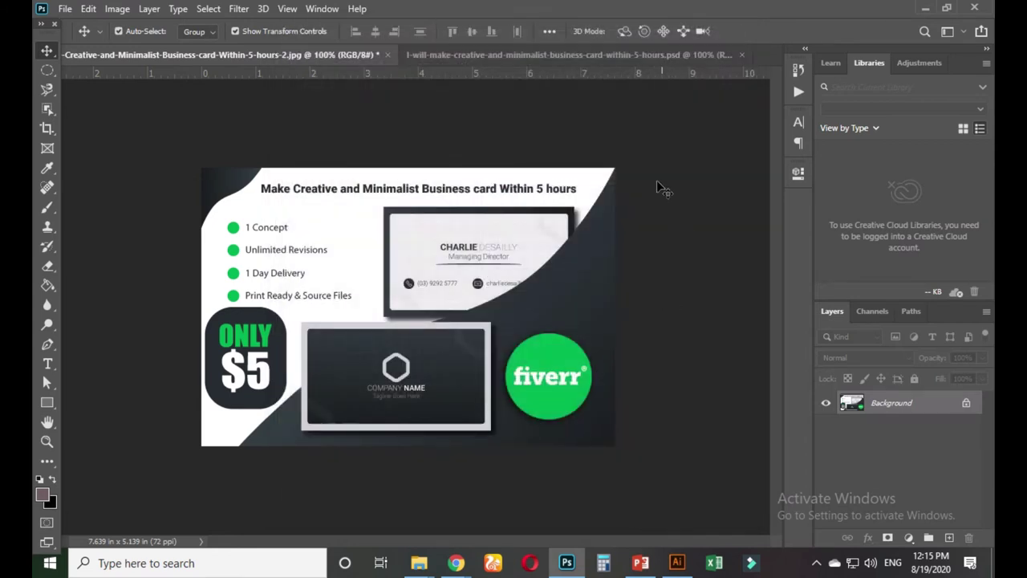
- Copy the document title from the file info of I-will-make-creative-and-minimalist-business-card-within-5-hours.psd
{"action": "left_click", "coordinate": [553, 54]}
{"action": "key", "text": "ctrl"}
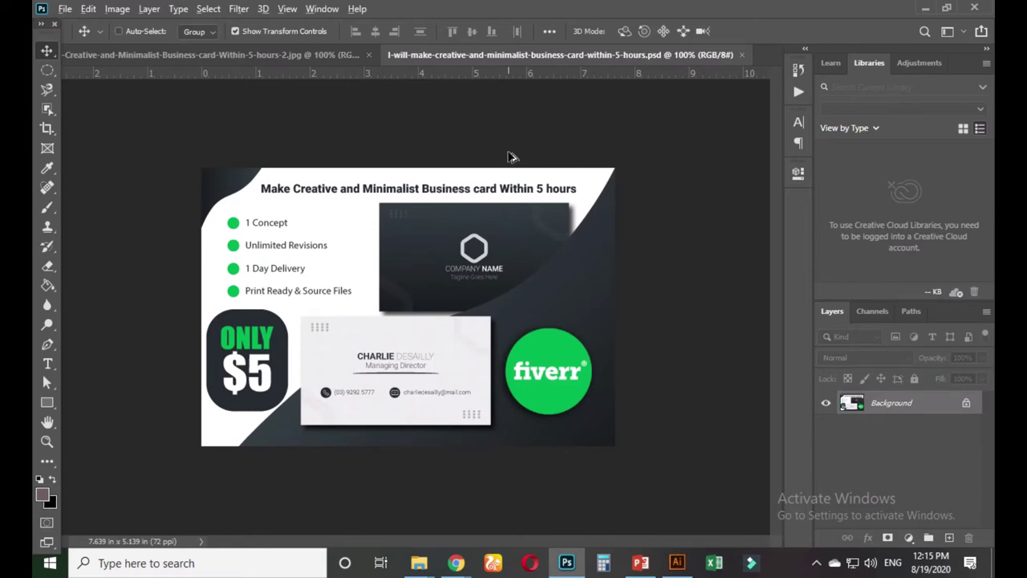
{"action": "key", "text": "ctrl+alt+shift+i"}
{"action": "triple_click", "coordinate": [554, 62]}
{"action": "key", "text": "ctrl+c"}
{"action": "left_click", "coordinate": [647, 507]}
- Set the exported JPG's Document Title, Author, Author Title and Description Writer to "I will make creative and minimalist business card within 5 hours"
{"action": "left_click", "coordinate": [212, 56]}
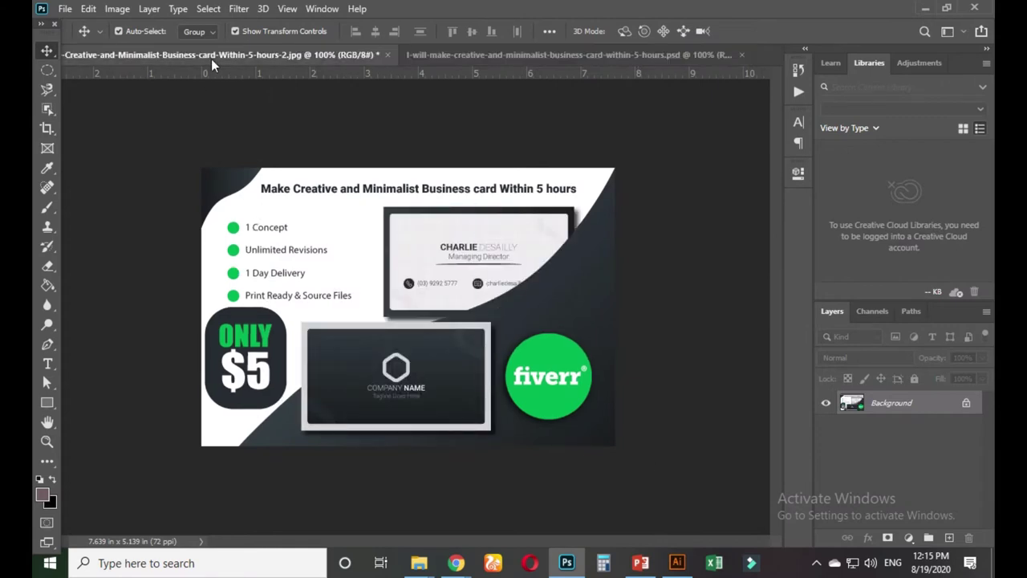
{"action": "key", "text": "ctrl+alt+shift+i"}
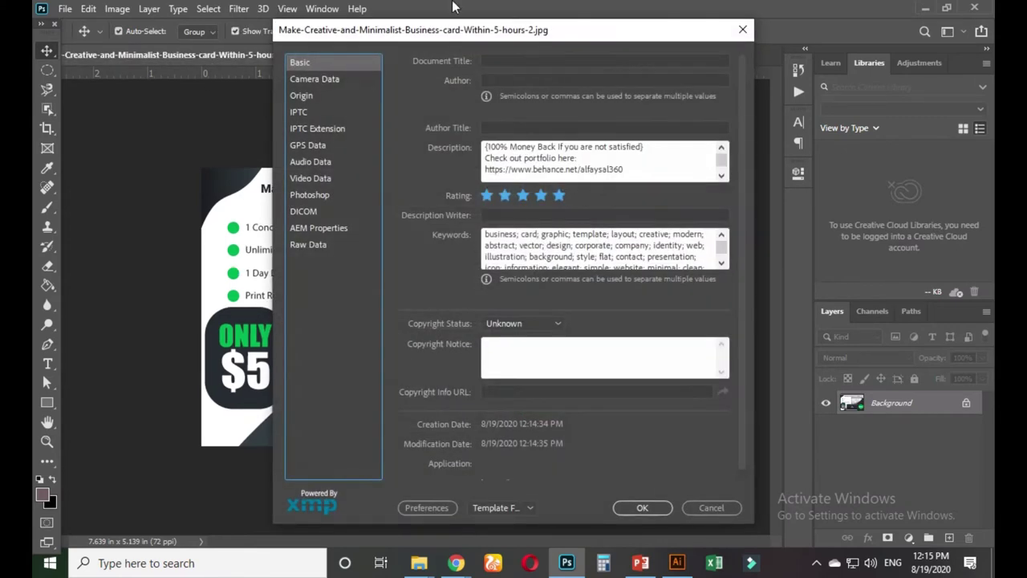
{"action": "left_click", "coordinate": [501, 62]}
{"action": "key", "text": "ctrl+v"}
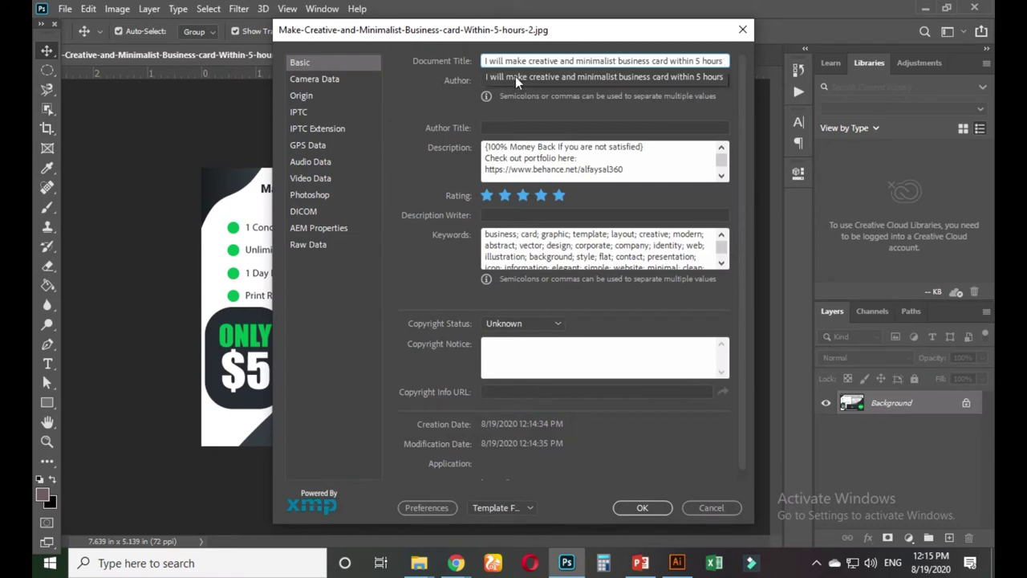
{"action": "left_click", "coordinate": [516, 78]}
{"action": "left_click", "coordinate": [516, 80]}
{"action": "key", "text": "ctrl+v"}
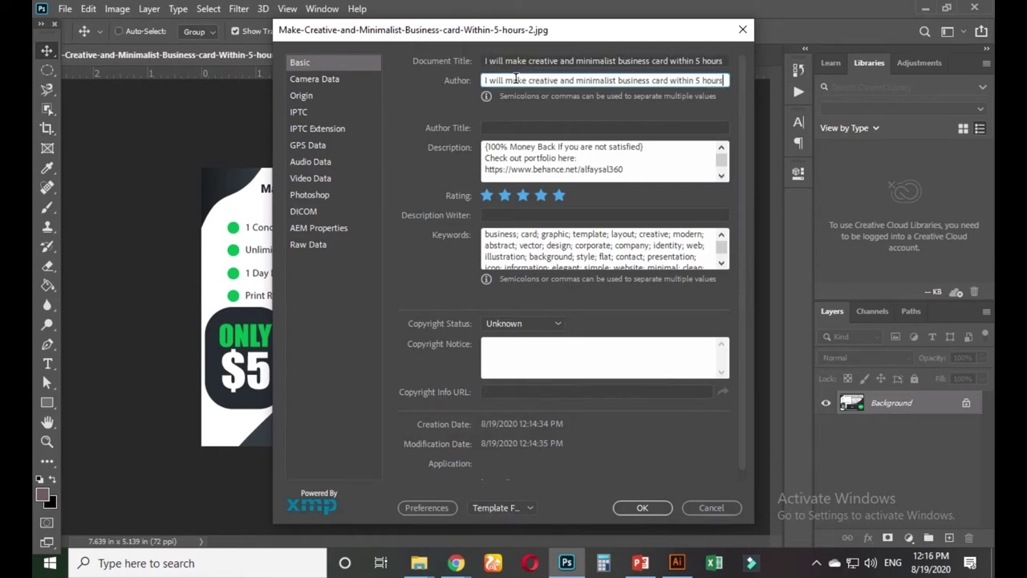
{"action": "left_click", "coordinate": [518, 128]}
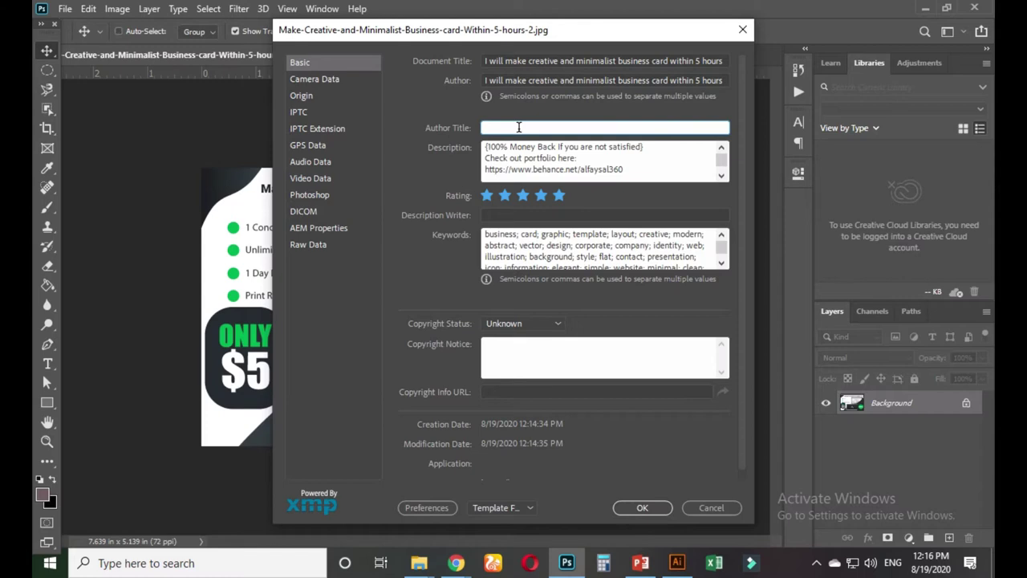
{"action": "key", "text": "ctrl+v"}
{"action": "left_click", "coordinate": [533, 215]}
{"action": "key", "text": "ctrl+v"}
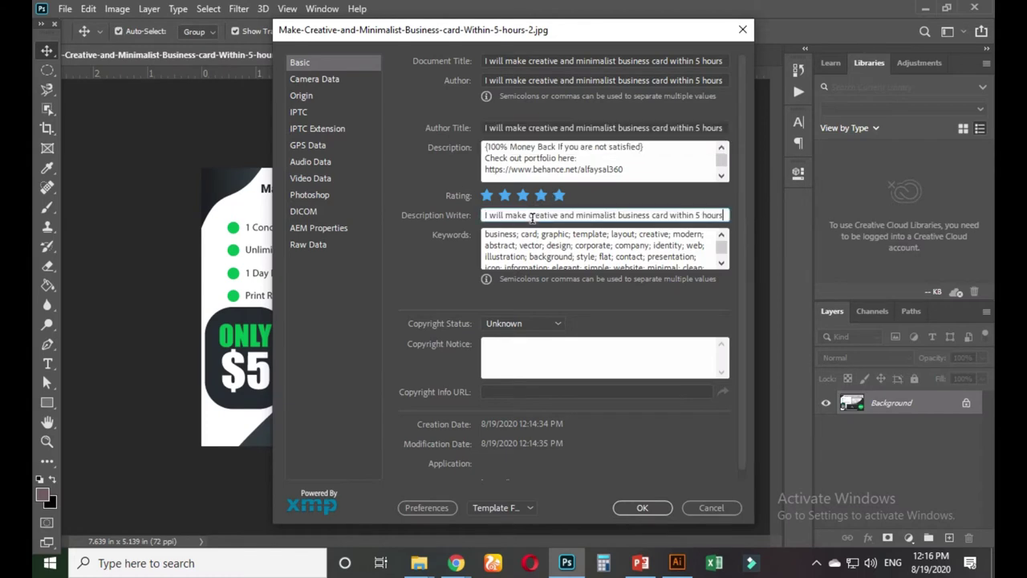
- Shorten the JPG's Author entry to "I will make creative business card within 5 hours"
{"action": "left_click", "coordinate": [552, 81]}
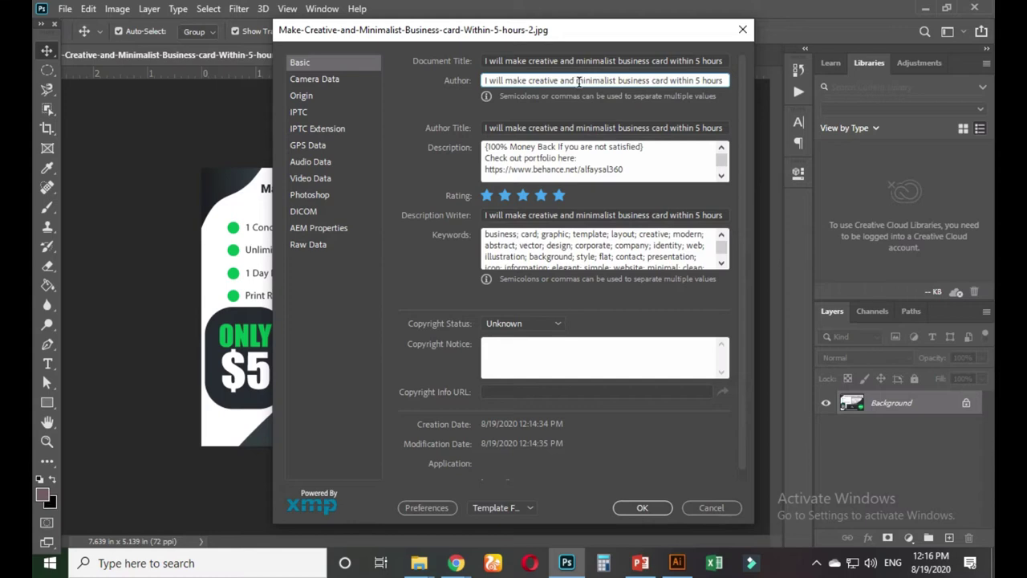
{"action": "left_click_drag", "start_coordinate": [619, 83], "coordinate": [568, 86]}
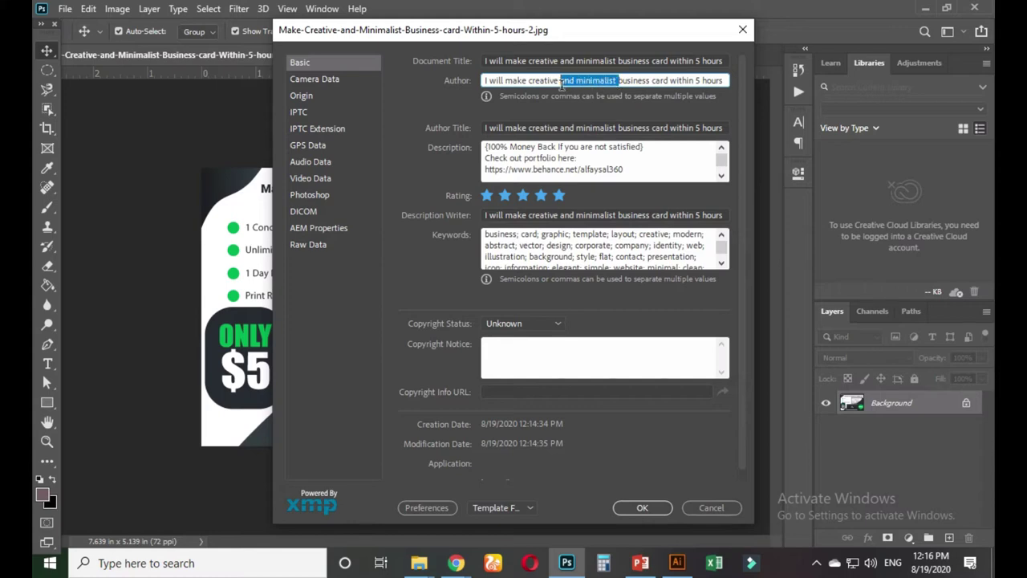
{"action": "key", "text": "BackSpace"}
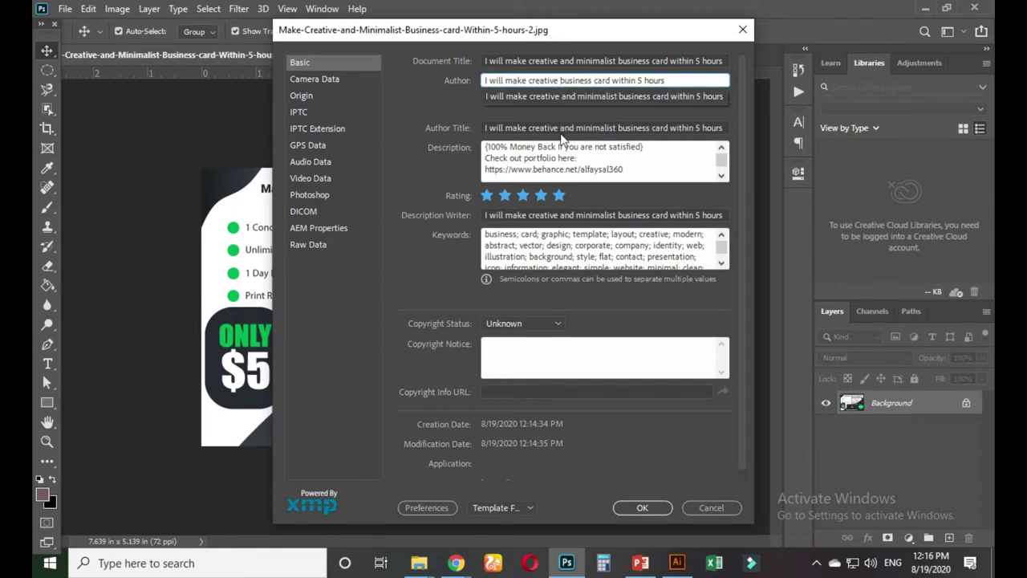
{"action": "left_click", "coordinate": [587, 324]}
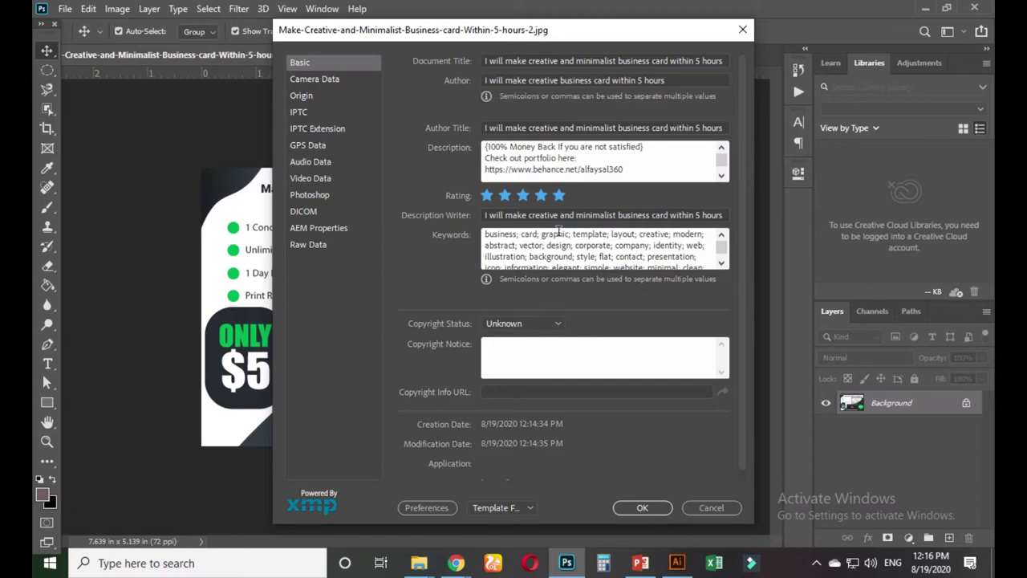
- Change the Author Title to "I will make modern and minimalist business card within 5 hours" and apply the file info
{"action": "left_click", "coordinate": [552, 129]}
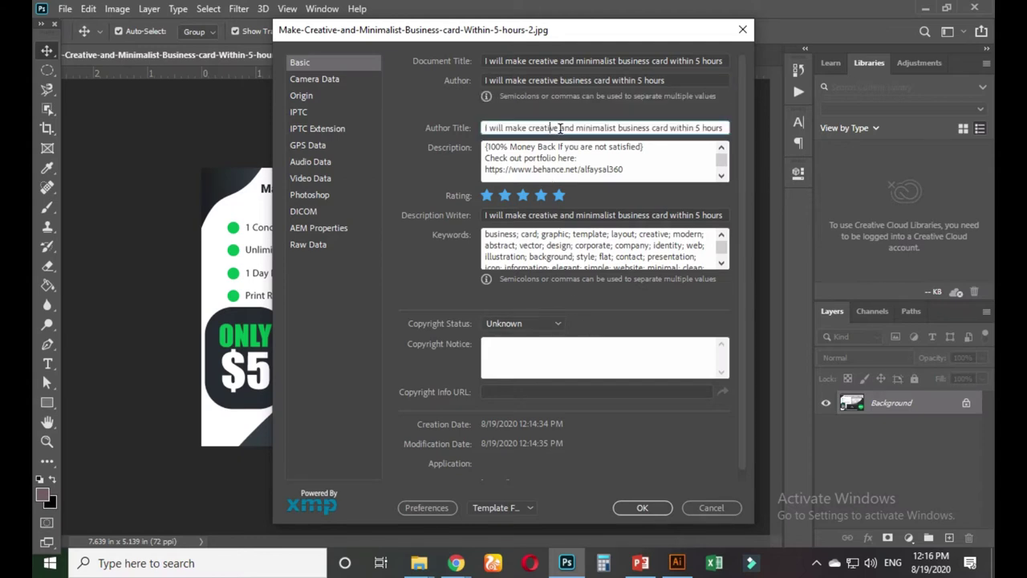
{"action": "type", "text": "modern"}
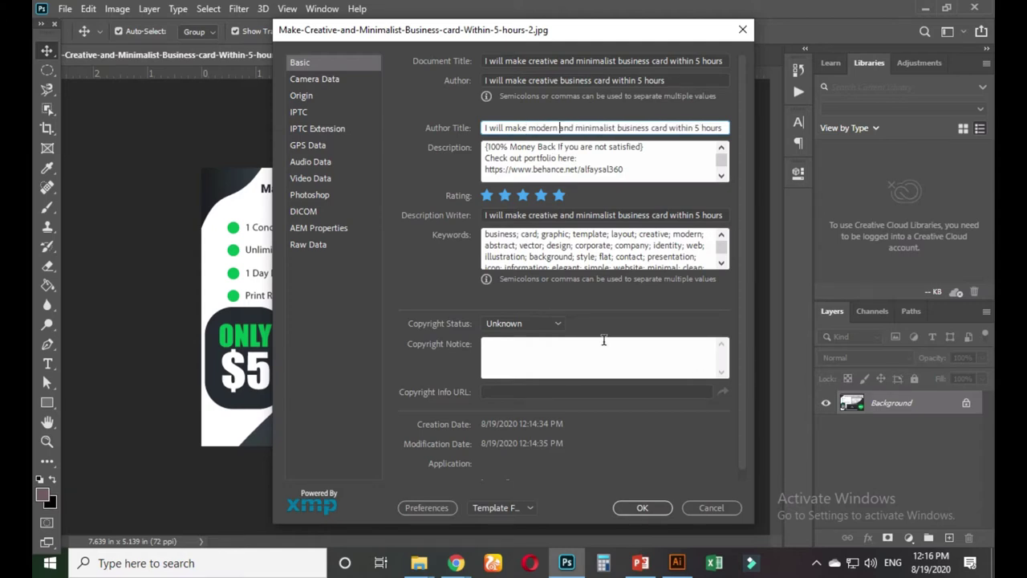
{"action": "left_click", "coordinate": [650, 507]}
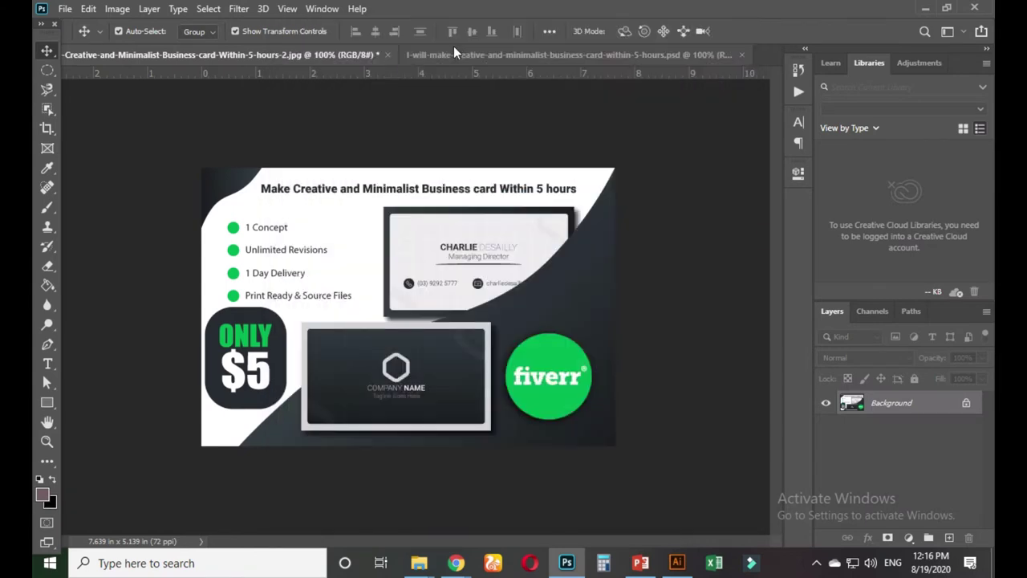
- Copy the Copyright Info URL from the file info of I-will-make-creative-and-minimalist-business-card-within-5-hours.psd
{"action": "left_click", "coordinate": [473, 57]}
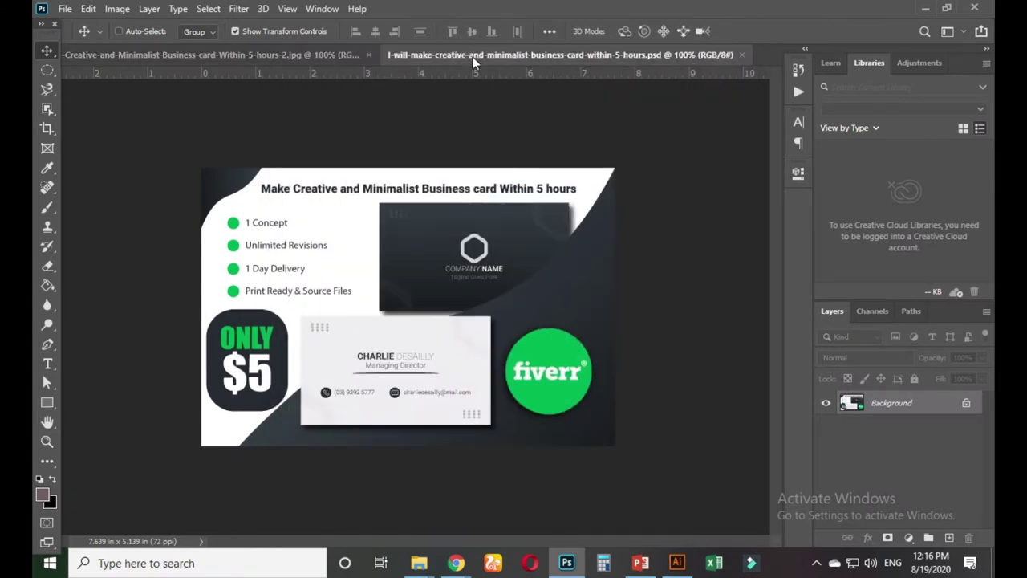
{"action": "key", "text": "ctrl+alt+shift+i"}
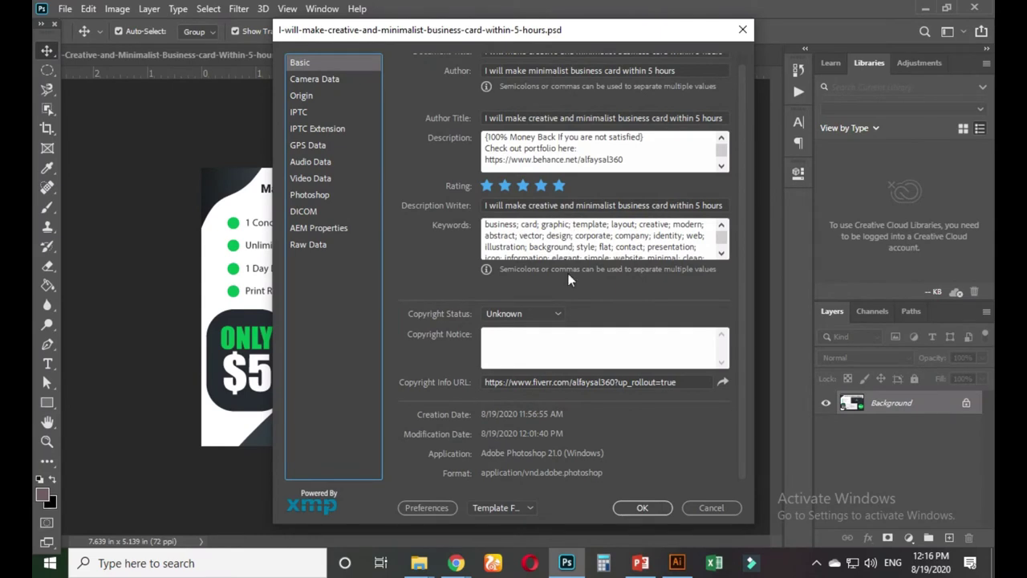
{"action": "left_click", "coordinate": [553, 382]}
{"action": "key", "text": "ctrl+a"}
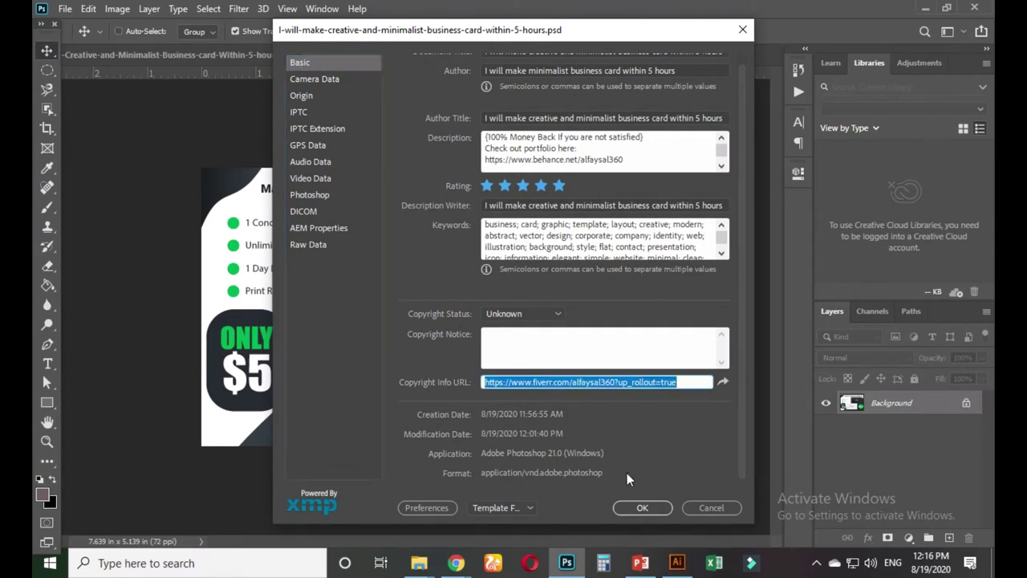
{"action": "left_click", "coordinate": [642, 508]}
- Paste the copied Fiverr URL as the Copyright Info URL in the exported JPG's file info and apply it
{"action": "left_click", "coordinate": [305, 55]}
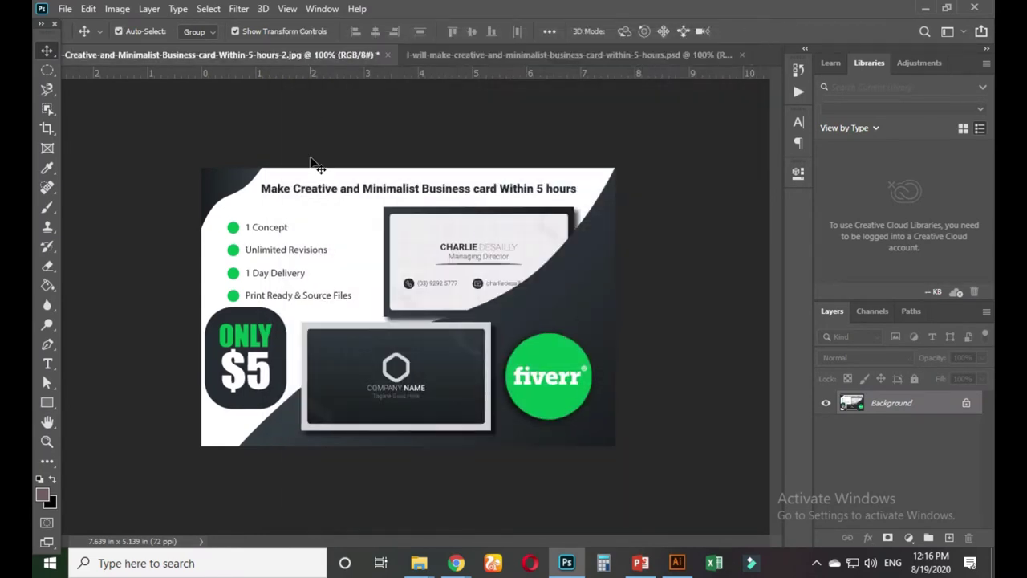
{"action": "key", "text": "ctrl+alt+shift+i"}
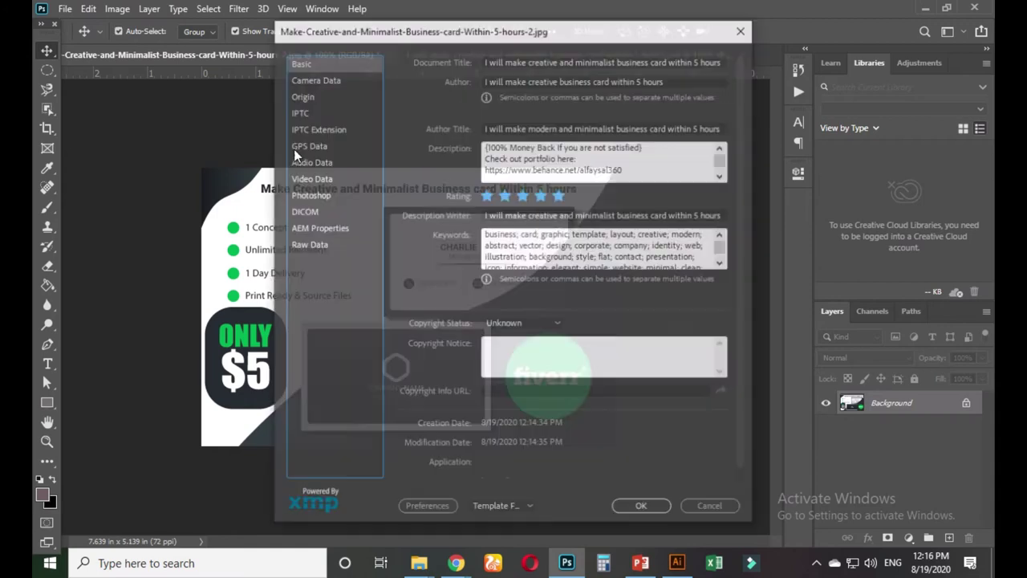
{"action": "left_click", "coordinate": [528, 391]}
{"action": "type", "text": "https://www.fiverr.com/alfaysal360/i-will-make-creative-and-minimalist-business-card-within-5-hours"}
{"action": "left_click", "coordinate": [646, 508]}
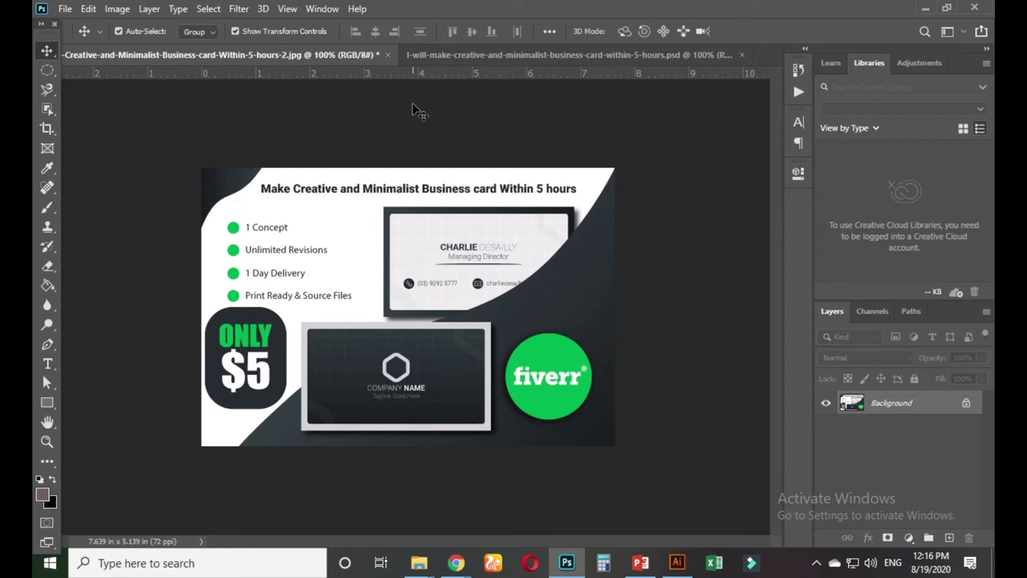
- Start a Save for Web export of the JPG document with the format set to JPEG
{"action": "key", "text": "ctrl+alt+shift+s"}
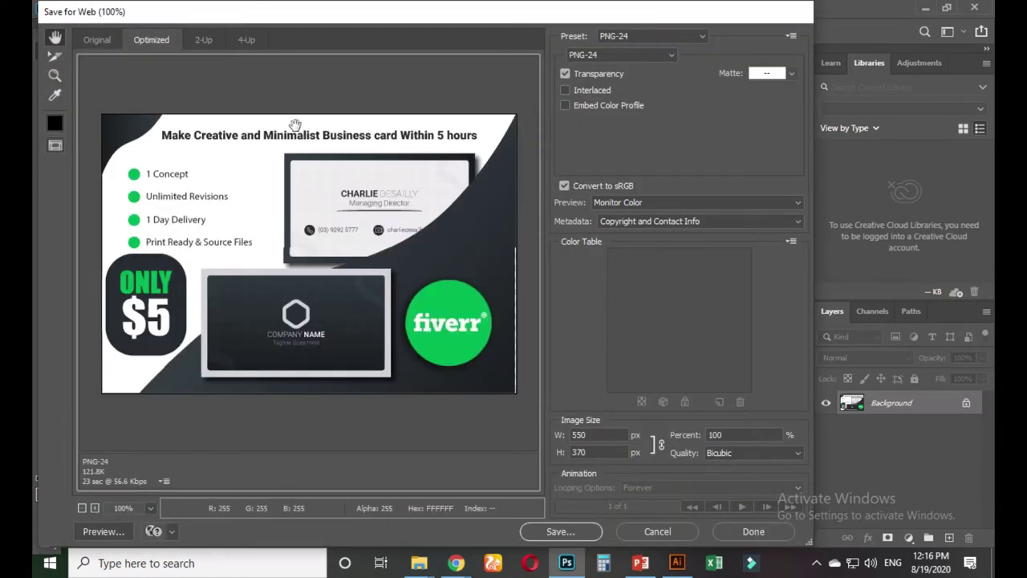
{"action": "left_click", "coordinate": [622, 55]}
{"action": "left_click", "coordinate": [613, 80]}
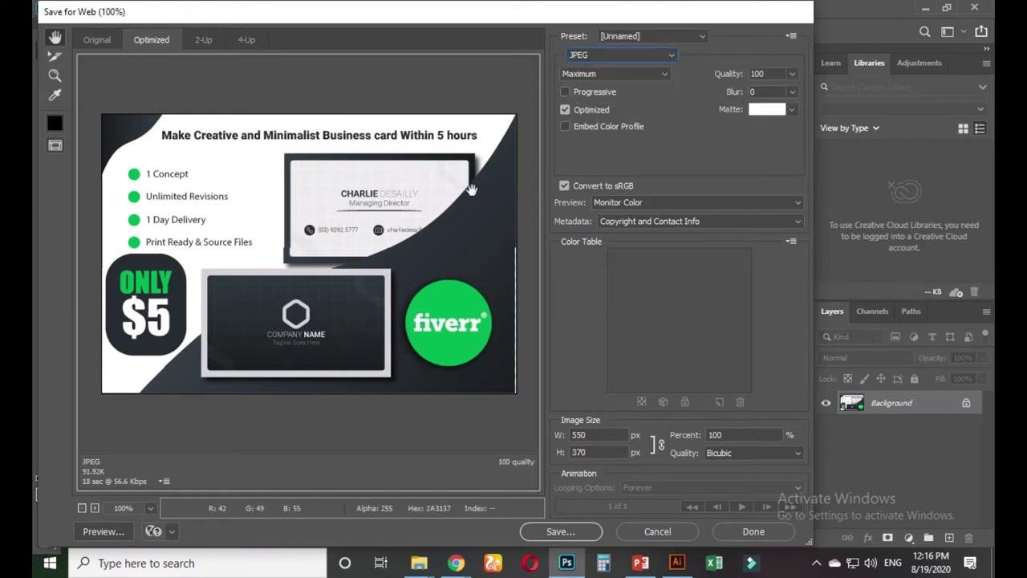
{"action": "left_click", "coordinate": [509, 326], "text": "ctrl"}
{"action": "left_click", "coordinate": [522, 345], "text": "ctrl"}
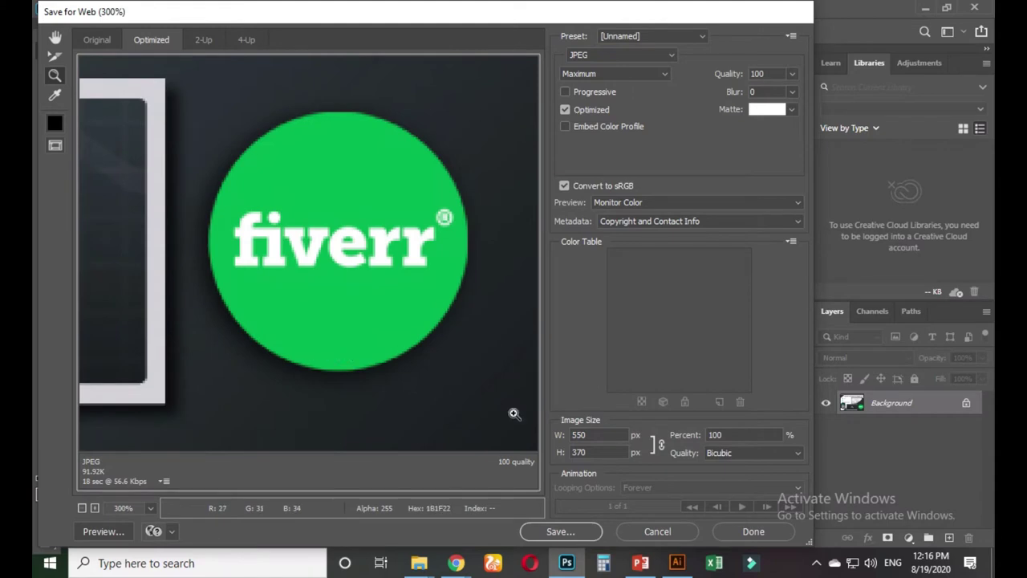
- Choose the Fiverr folder inside Graphic designs work on the Soft & Graphic Design (G:) drive as the export destination
{"action": "key", "text": "Return"}
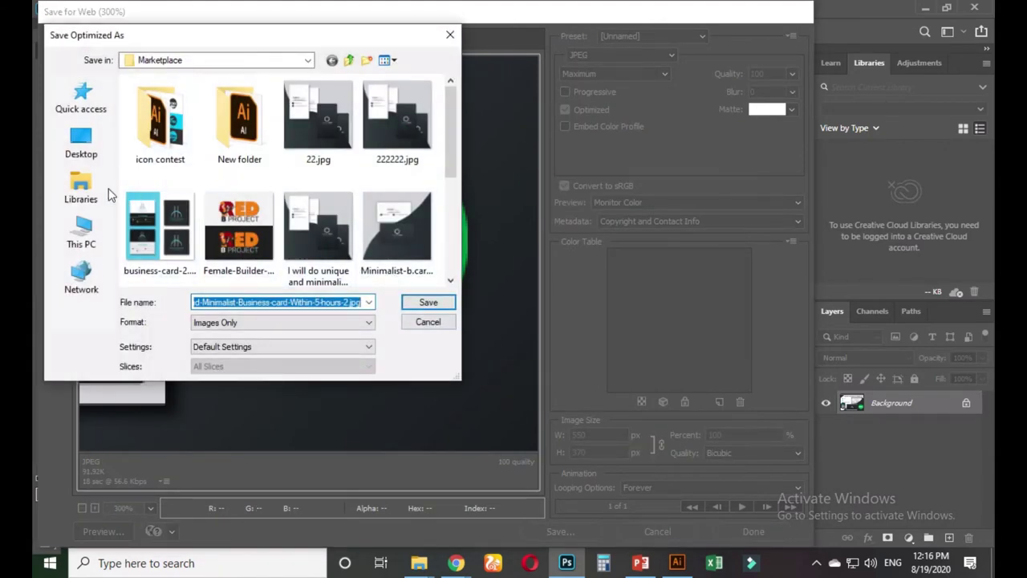
{"action": "left_click", "coordinate": [93, 238]}
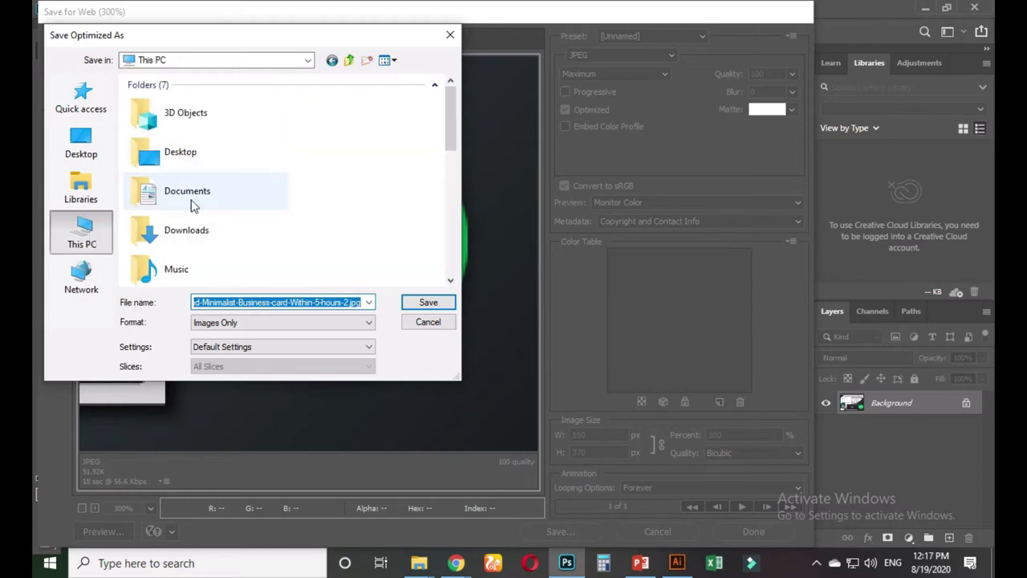
{"action": "scroll", "coordinate": [196, 208], "scroll_direction": "down", "scroll_amount": 10}
{"action": "double_click", "coordinate": [205, 215]}
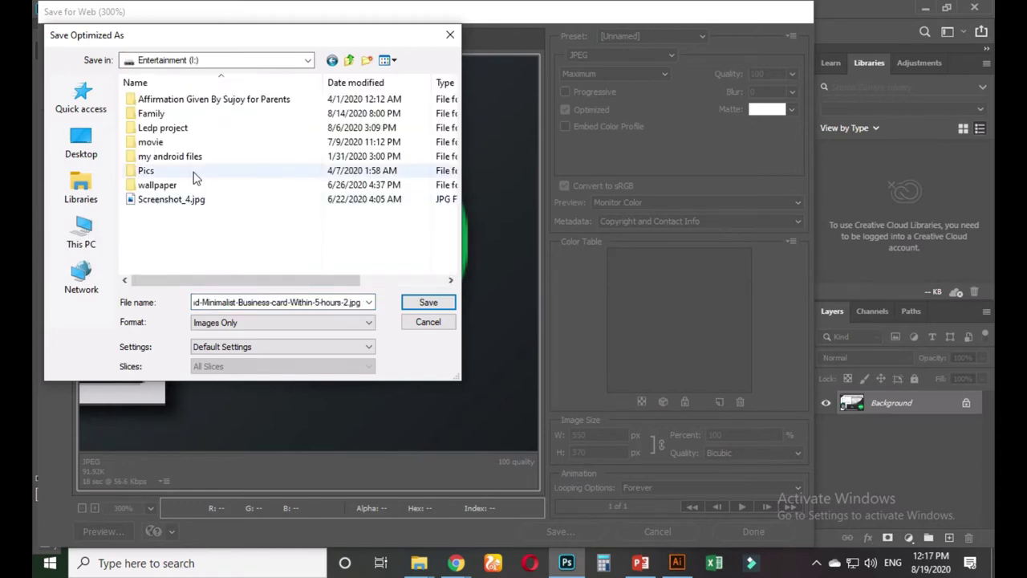
{"action": "left_click", "coordinate": [81, 231]}
{"action": "scroll", "coordinate": [247, 233], "scroll_direction": "down", "scroll_amount": 10}
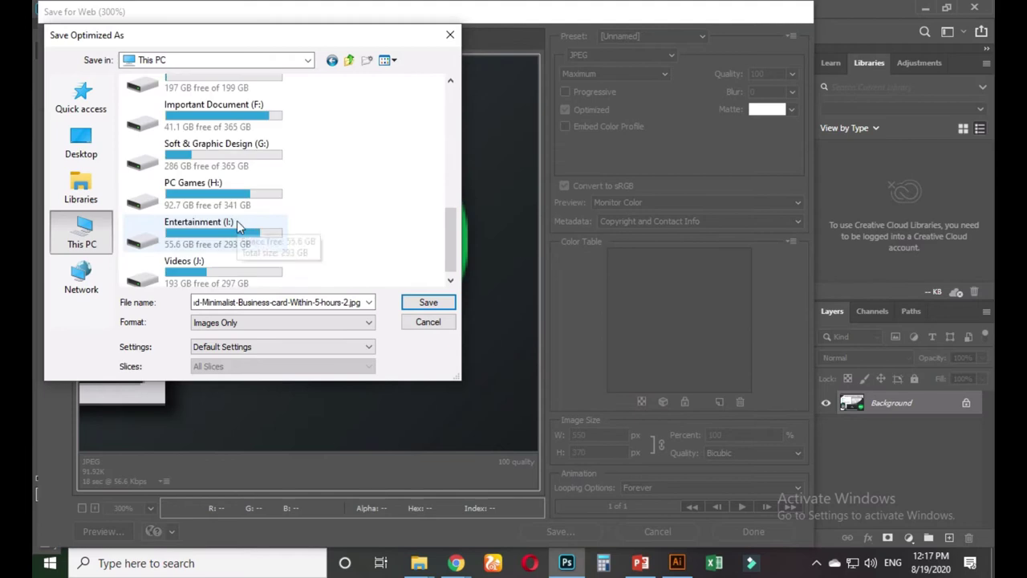
{"action": "double_click", "coordinate": [217, 148]}
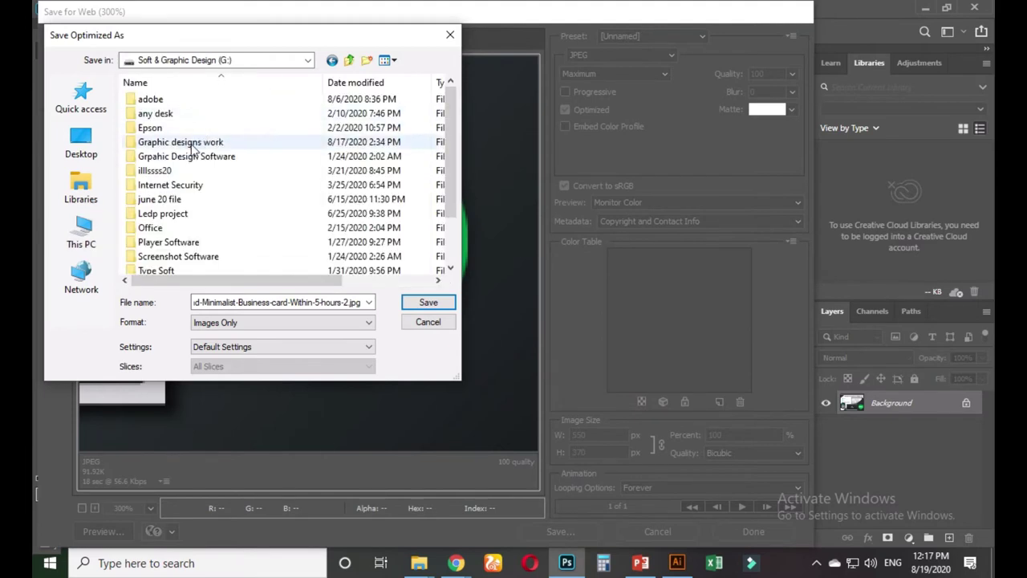
{"action": "double_click", "coordinate": [191, 144]}
{"action": "scroll", "coordinate": [172, 155], "scroll_direction": "down", "scroll_amount": 3}
{"action": "left_click", "coordinate": [164, 108]}
{"action": "double_click", "coordinate": [165, 108]}
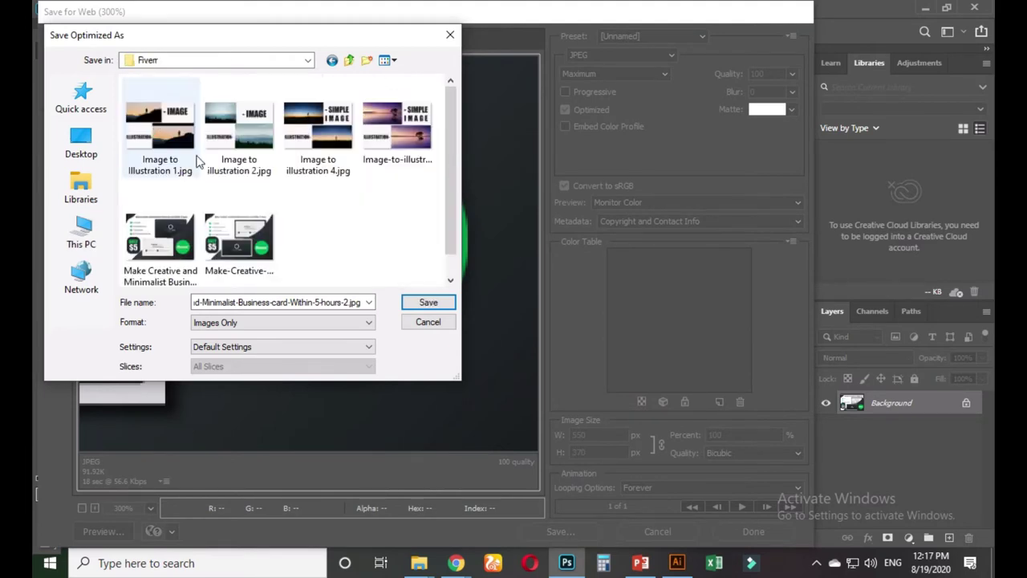
- Save the export over the existing Make-Creative-and-Minimalist-Business-card-Within-5-hours-2.jpg
{"action": "left_click", "coordinate": [319, 301]}
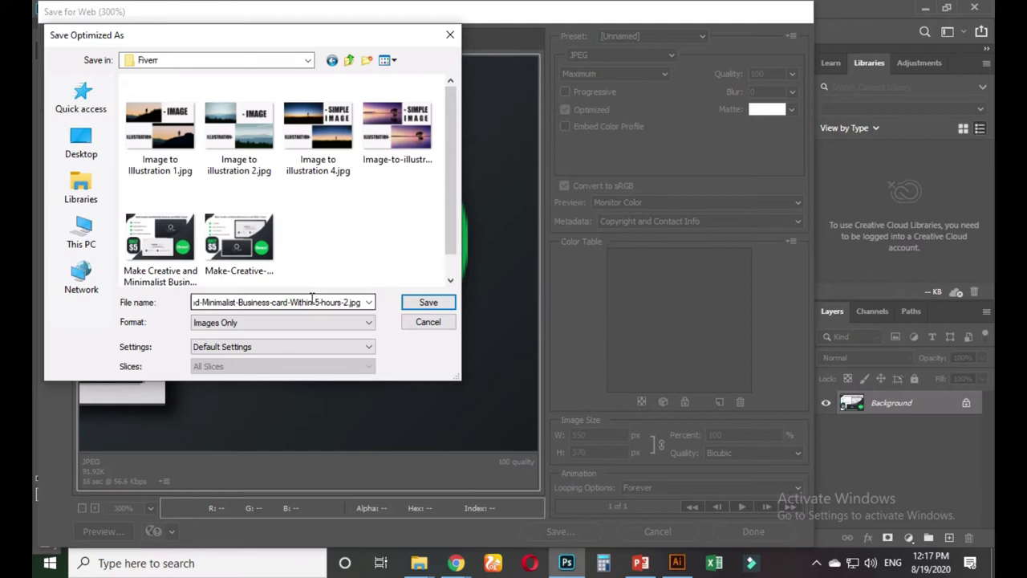
{"action": "left_click", "coordinate": [249, 255]}
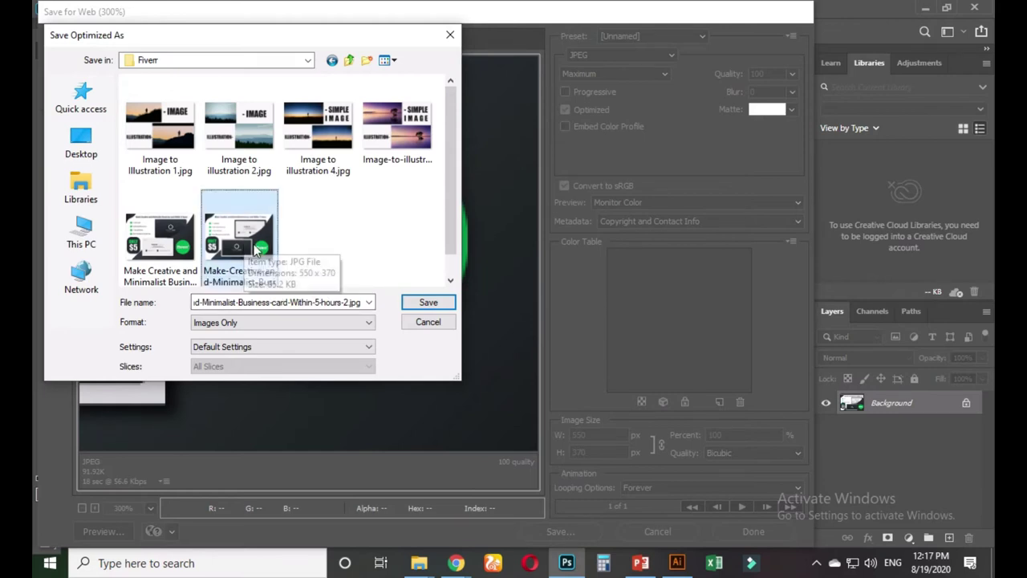
{"action": "double_click", "coordinate": [354, 303]}
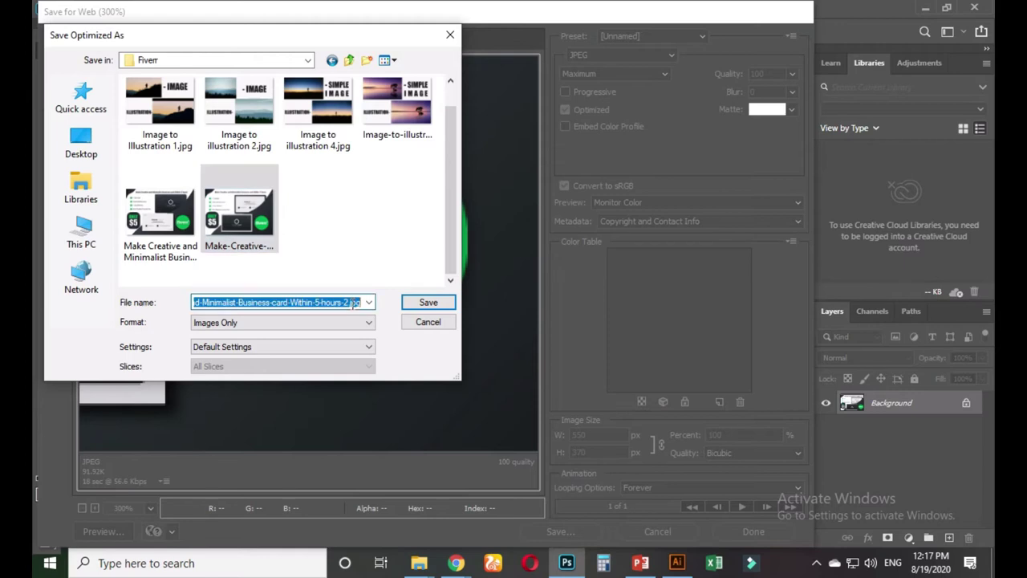
{"action": "key", "text": "Return"}
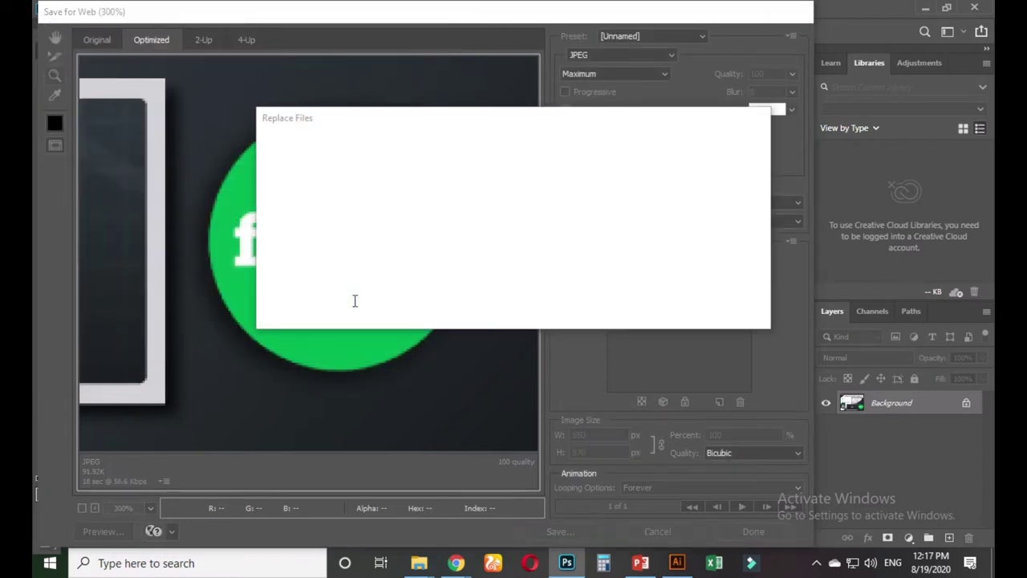
{"action": "left_click", "coordinate": [615, 314]}
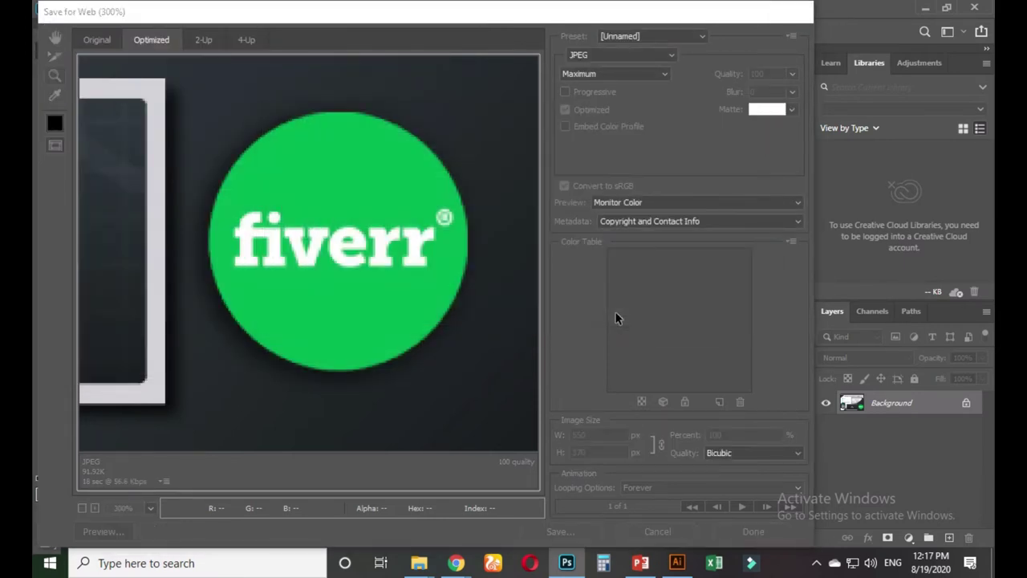
- In File Explorer's Fiverr folder, copy the name of "Make Creative and Minimalist Business card Within 5 hours.jpg"
{"action": "mouse_move", "coordinate": [411, 553]}
{"action": "left_click", "coordinate": [429, 494]}
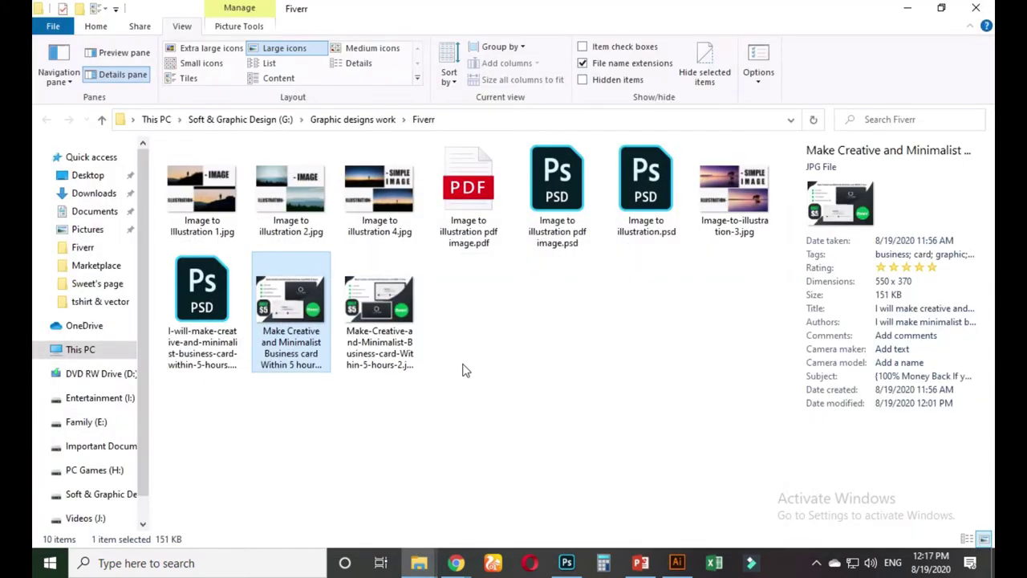
{"action": "left_click", "coordinate": [463, 370]}
{"action": "left_click", "coordinate": [293, 347]}
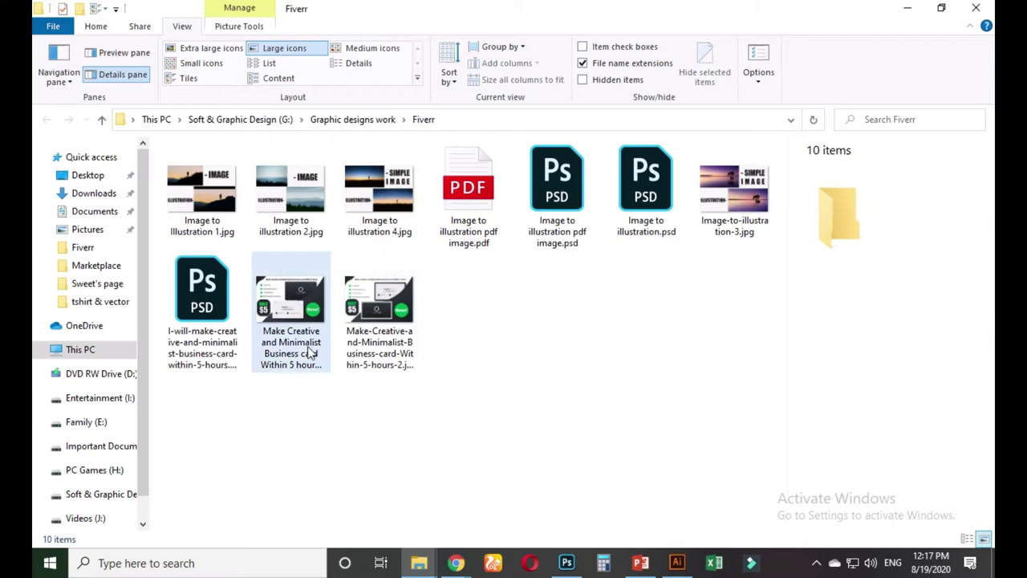
{"action": "key", "text": "F2"}
{"action": "key", "text": "ctrl+c"}
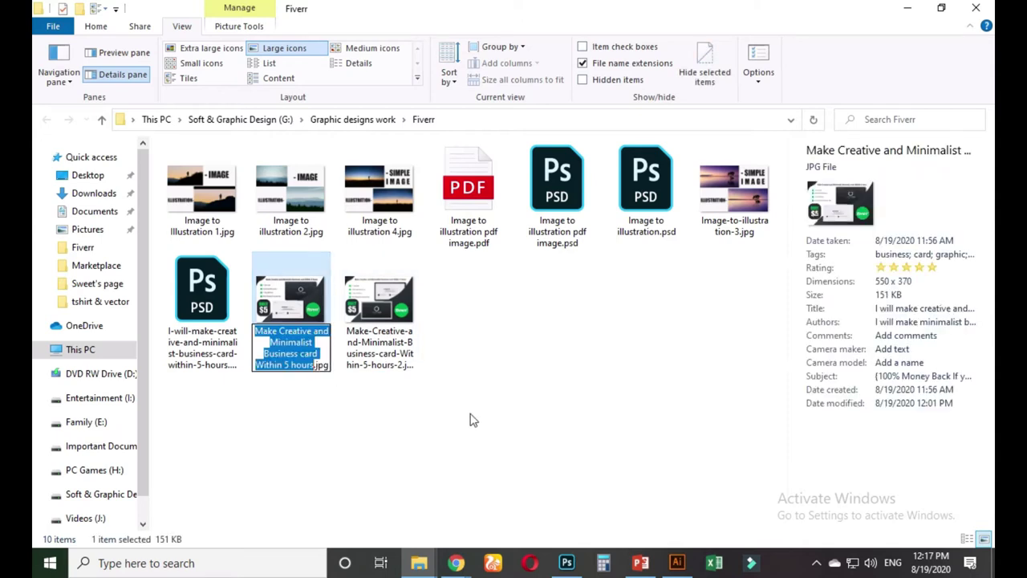
- Rename the hyphenated second business card JPG to "Make modern and Minimalist Business card Within 5 hours"
{"action": "left_click", "coordinate": [379, 358]}
{"action": "key", "text": "F2"}
{"action": "key", "text": "BackSpace"}
{"action": "key", "text": "ctrl+v"}
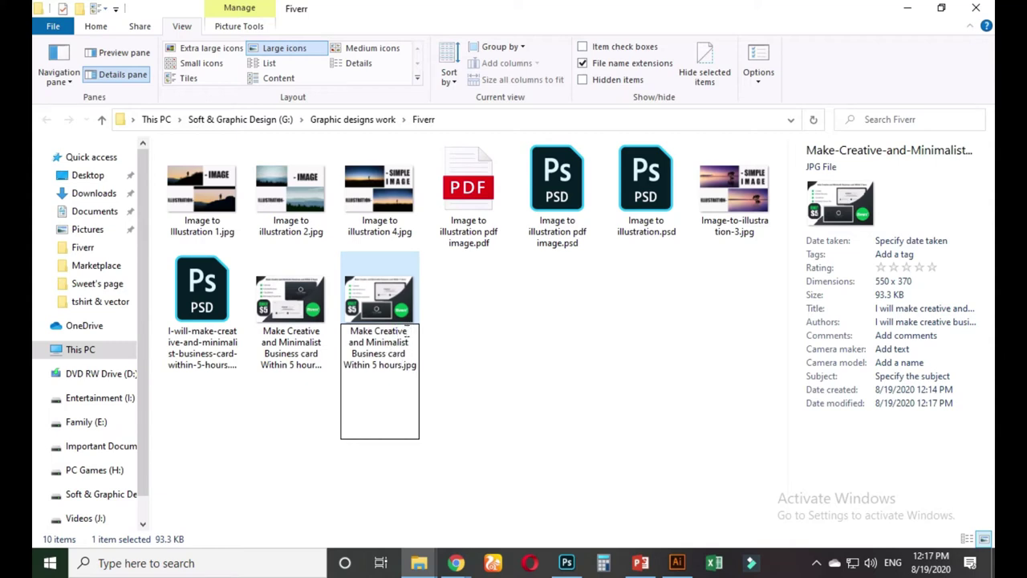
{"action": "key", "text": "BackSpace"}
{"action": "type", "text": "modern"}
{"action": "key", "text": "Return"}
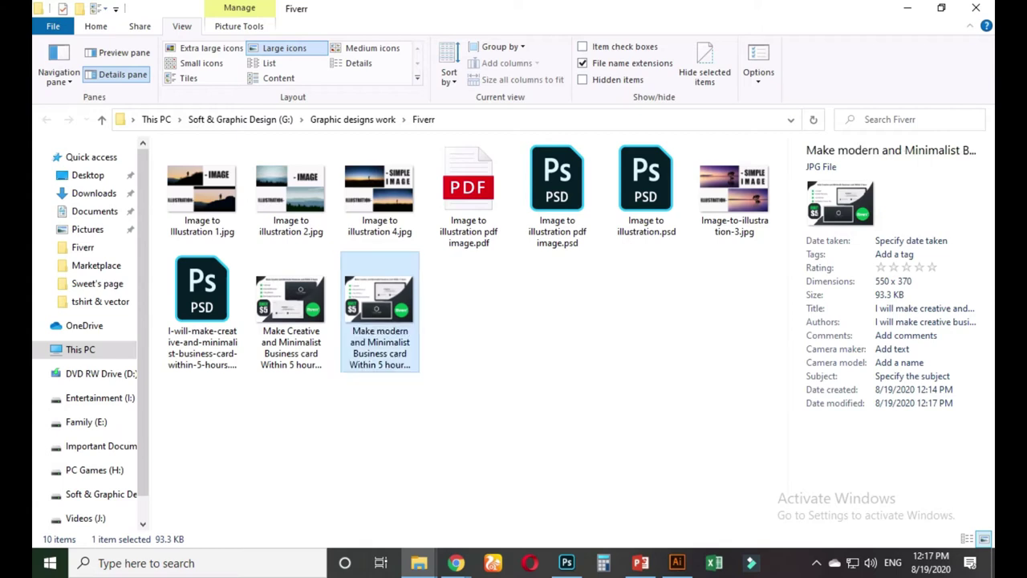
- Delete "Make modern and Minimalist Business card Within 5 hours.jpg" from the Fiverr folder
{"action": "left_click", "coordinate": [478, 323]}
{"action": "left_click", "coordinate": [408, 314]}
{"action": "key", "text": "Delete"}
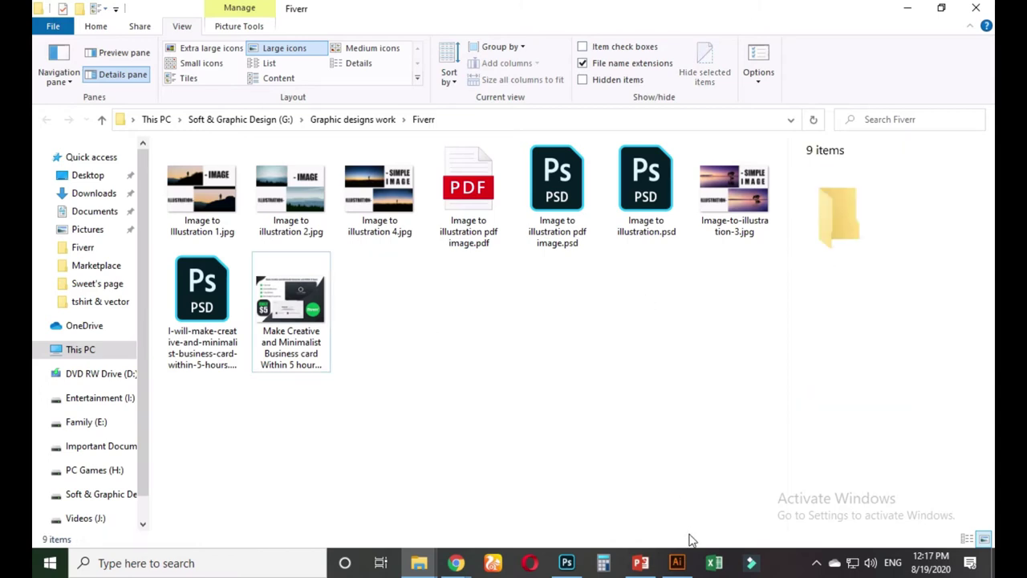
- In Photoshop, start saving the business card image under a new name on the computer, with JPEG as the file type
{"action": "left_click", "coordinate": [567, 562]}
{"action": "left_click", "coordinate": [65, 8]}
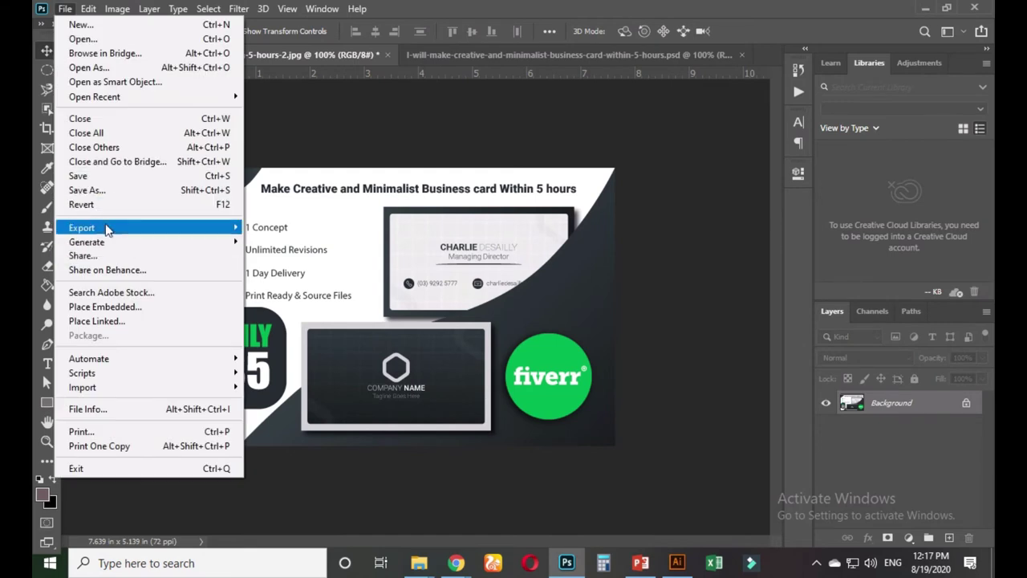
{"action": "mouse_move", "coordinate": [108, 230]}
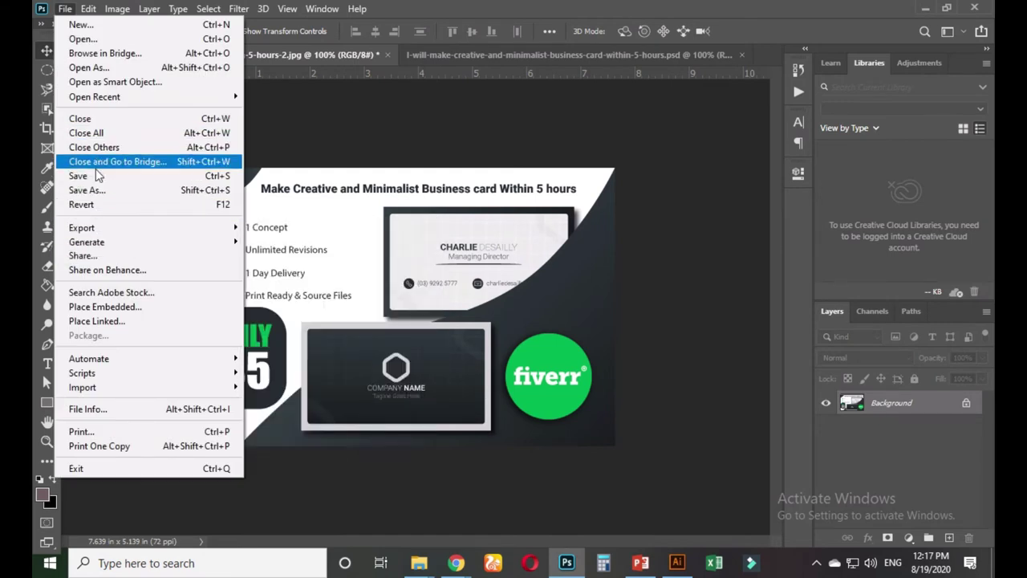
{"action": "left_click", "coordinate": [94, 188]}
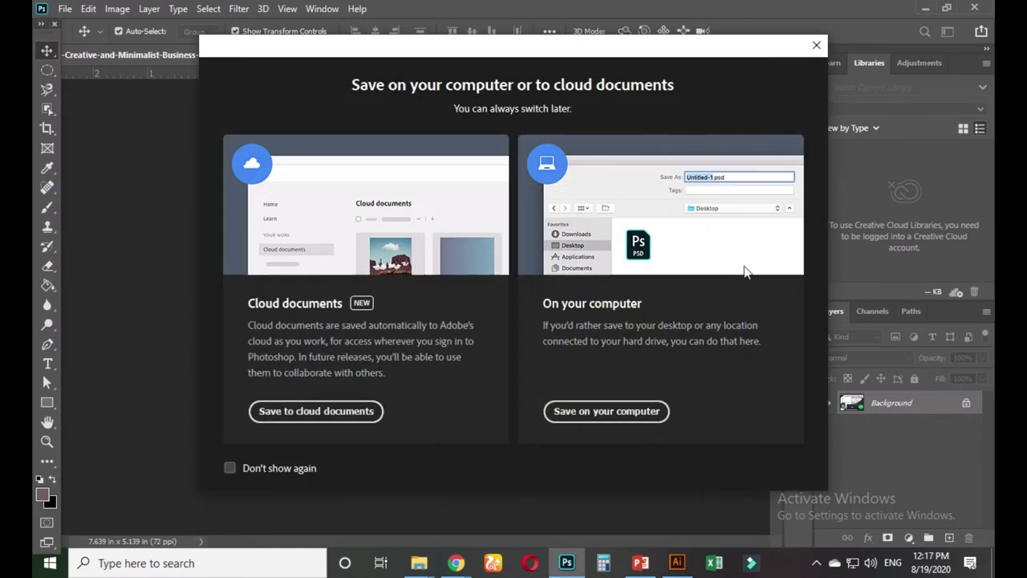
{"action": "left_click", "coordinate": [639, 421]}
{"action": "left_click", "coordinate": [224, 303]}
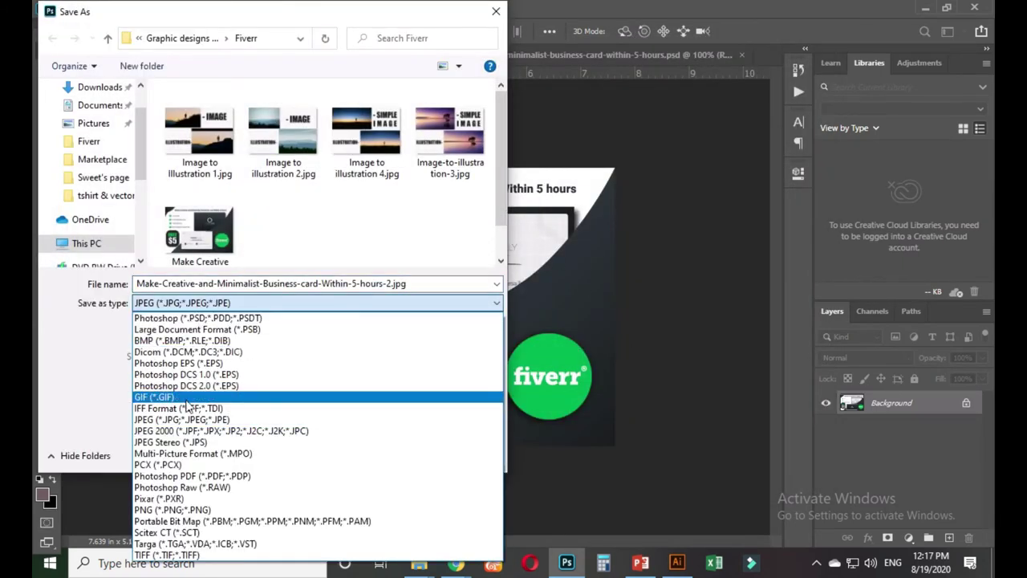
{"action": "left_click", "coordinate": [183, 423]}
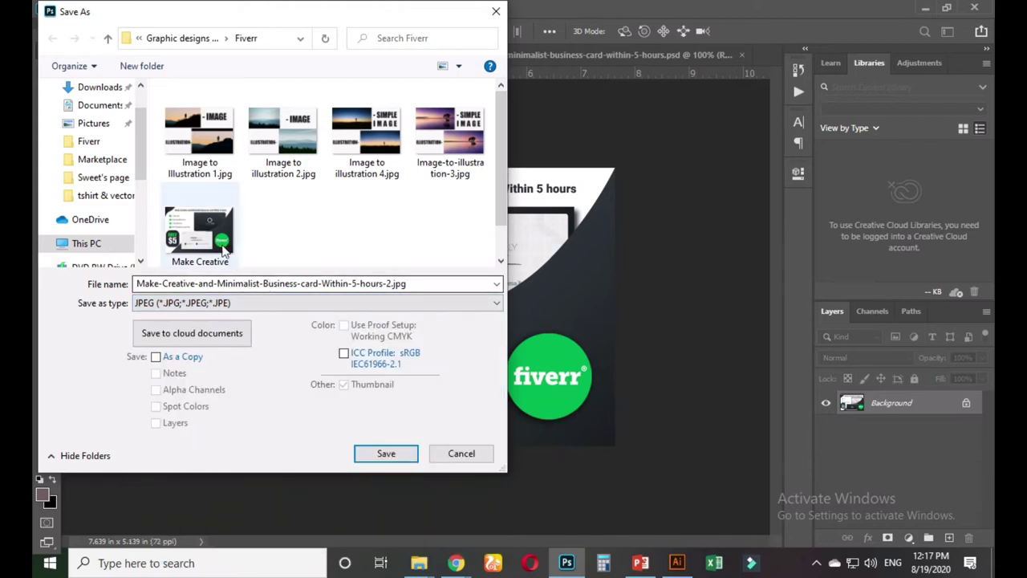
- Adapt the existing JPG's name to "Make Modern and Minimalist Business card Within 5 hours.jpg" and save at maximum quality 12, progressive
{"action": "left_click", "coordinate": [210, 224]}
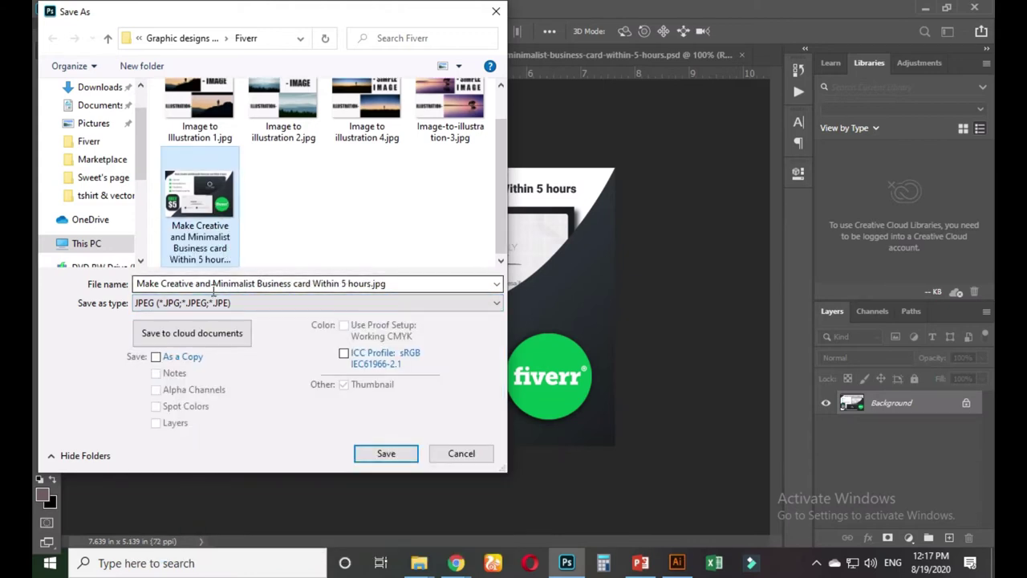
{"action": "left_click", "coordinate": [385, 453]}
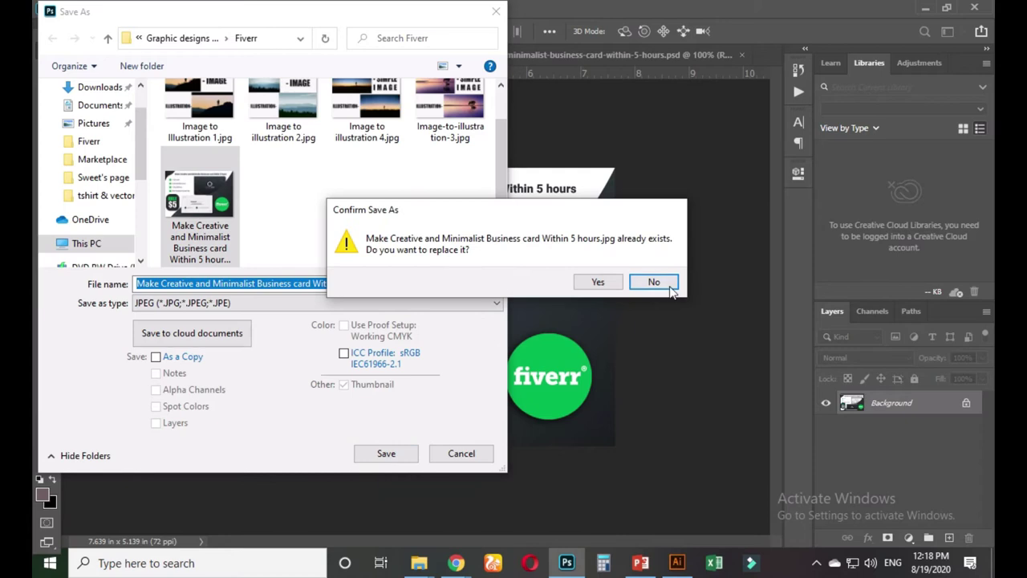
{"action": "left_click", "coordinate": [654, 286]}
{"action": "left_click", "coordinate": [396, 283]}
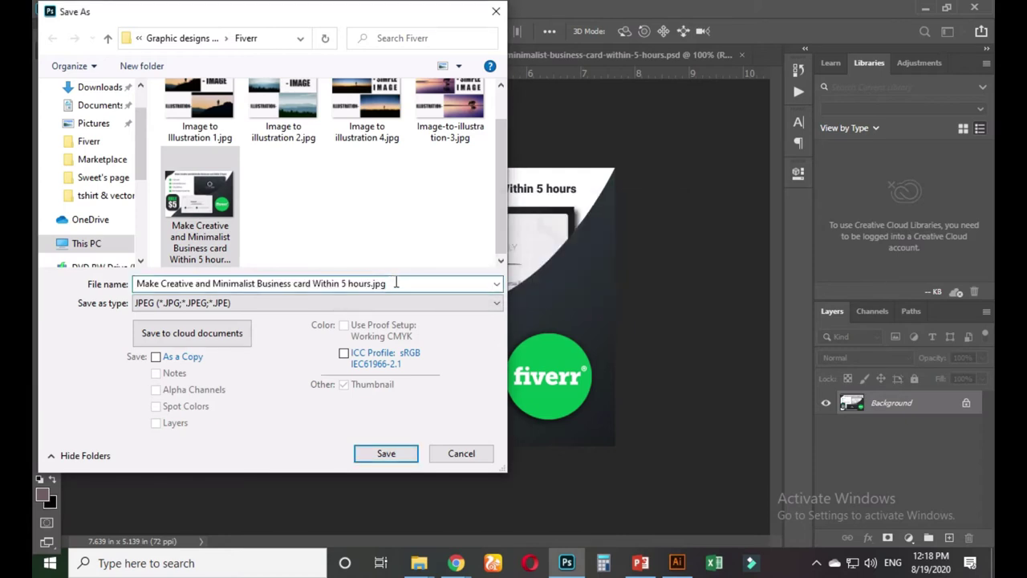
{"action": "left_click_drag", "start_coordinate": [193, 284], "coordinate": [163, 283]}
{"action": "type", "text": "Modr"}
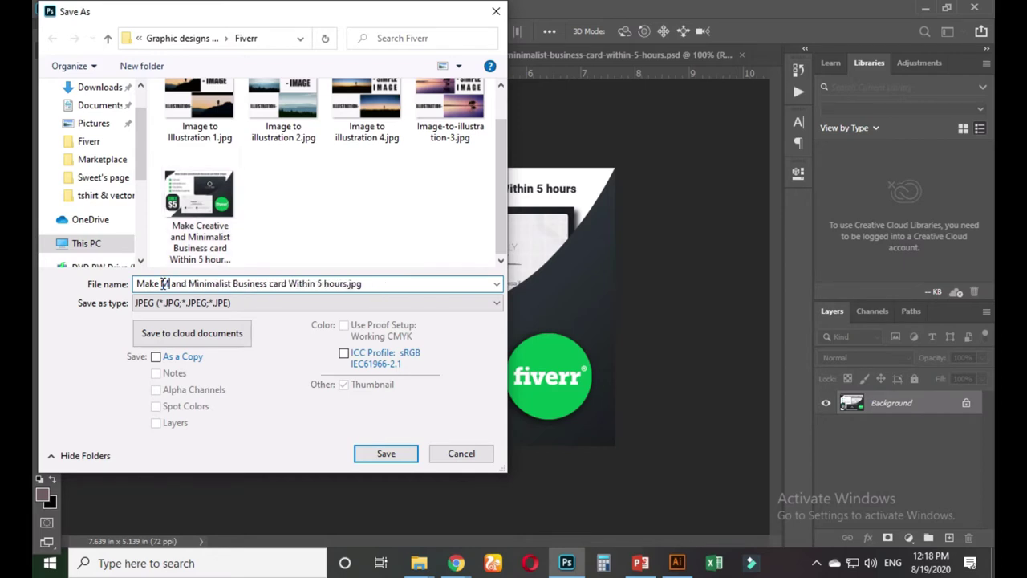
{"action": "key", "text": "BackSpace"}
{"action": "type", "text": "ern"}
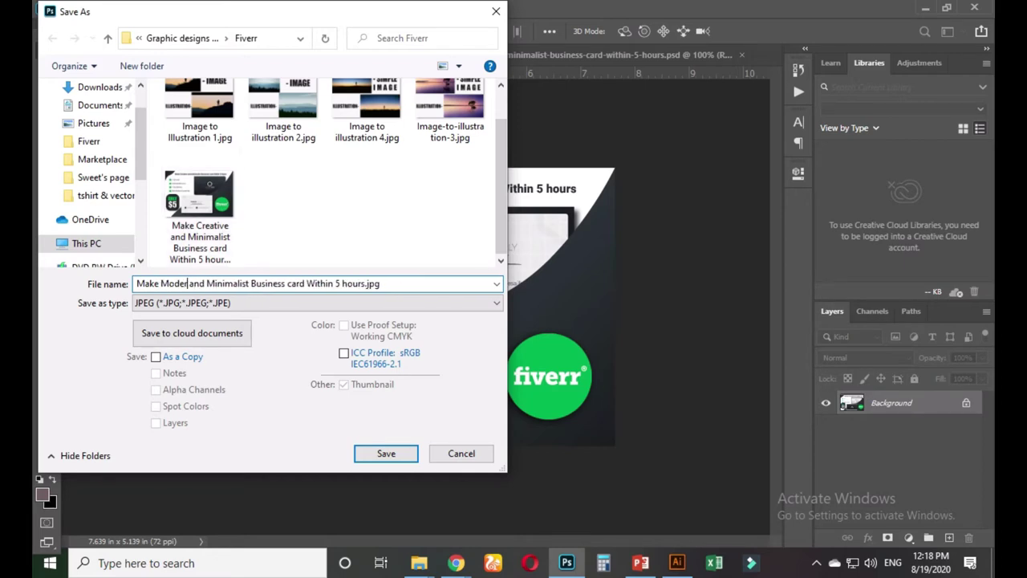
{"action": "key", "text": "Return"}
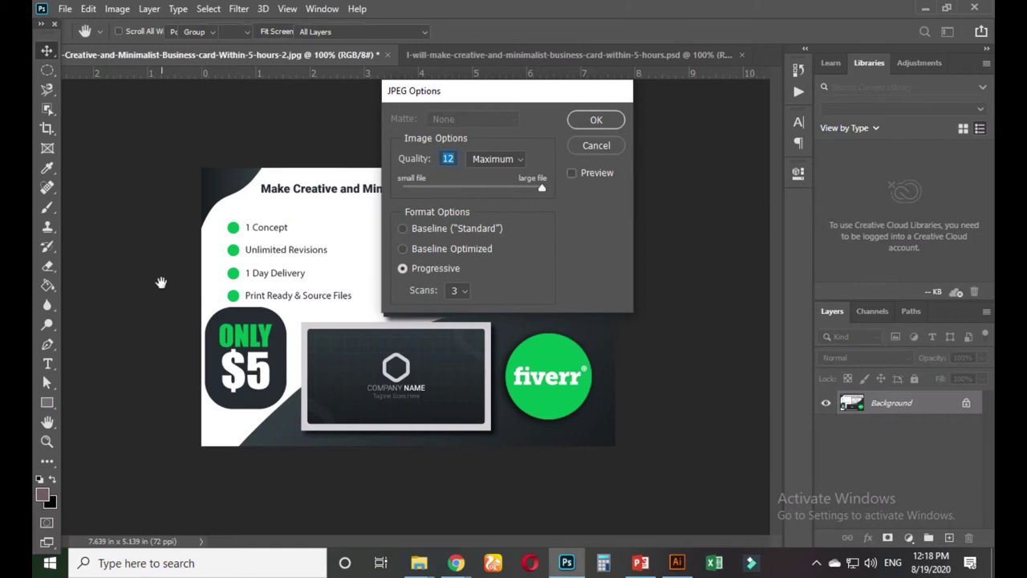
{"action": "key", "text": "Return"}
- In File Explorer's Fiverr folder, check the file details of the newly saved Make Modern and Minimalist Business card JPG
{"action": "mouse_move", "coordinate": [419, 563]}
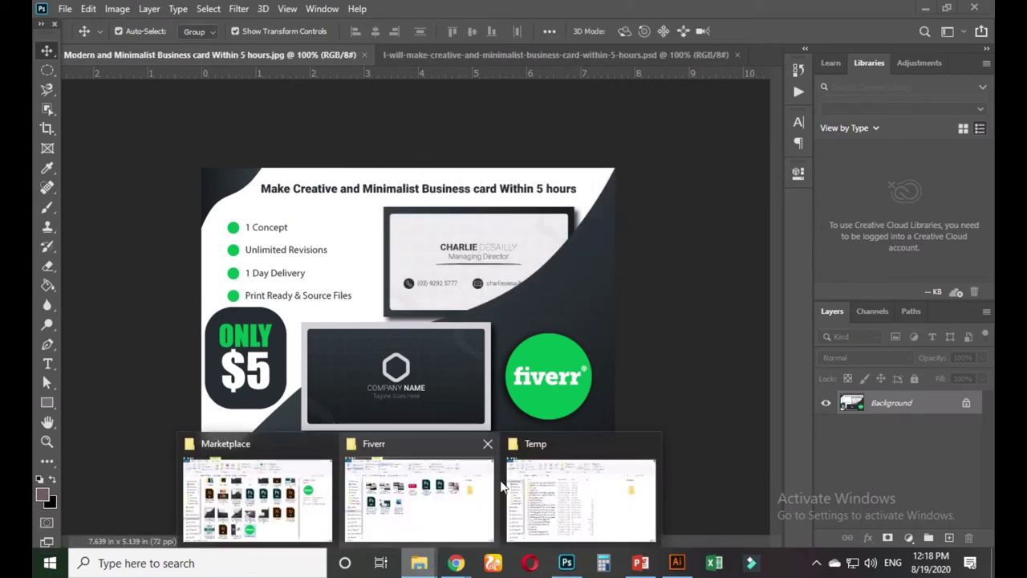
{"action": "left_click", "coordinate": [457, 496]}
{"action": "left_click", "coordinate": [392, 324]}
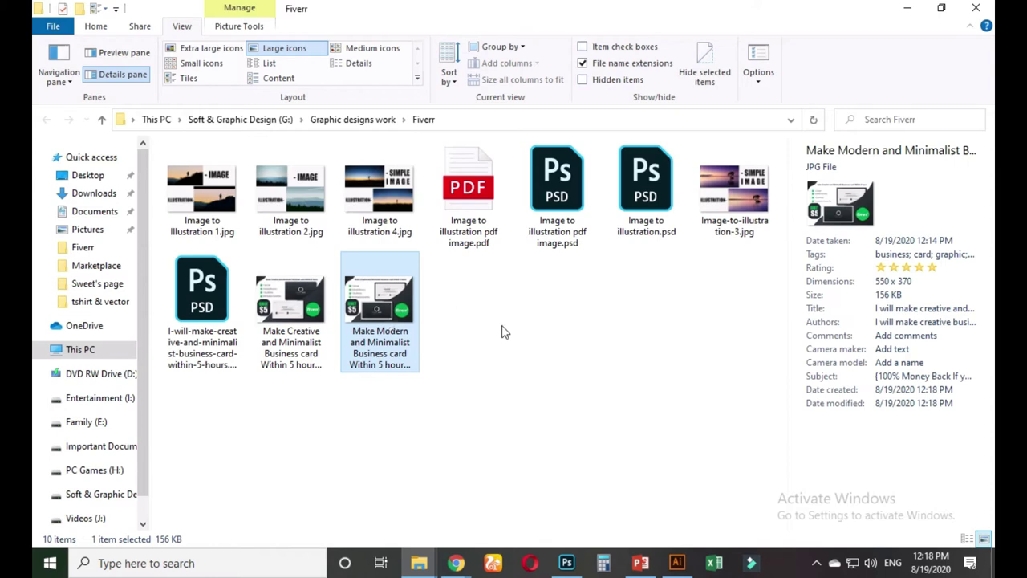
- In Chrome, upload the Make Modern and Minimalist Business card JPG as the second gig photo on the Fiverr gig edit page
{"action": "mouse_move", "coordinate": [456, 560]}
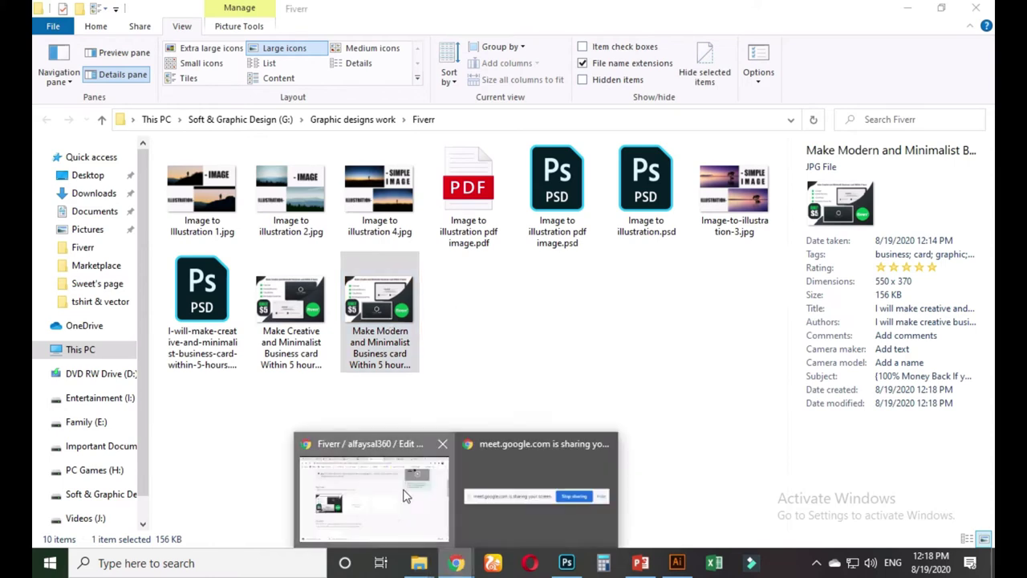
{"action": "left_click", "coordinate": [441, 514]}
{"action": "left_click", "coordinate": [398, 323]}
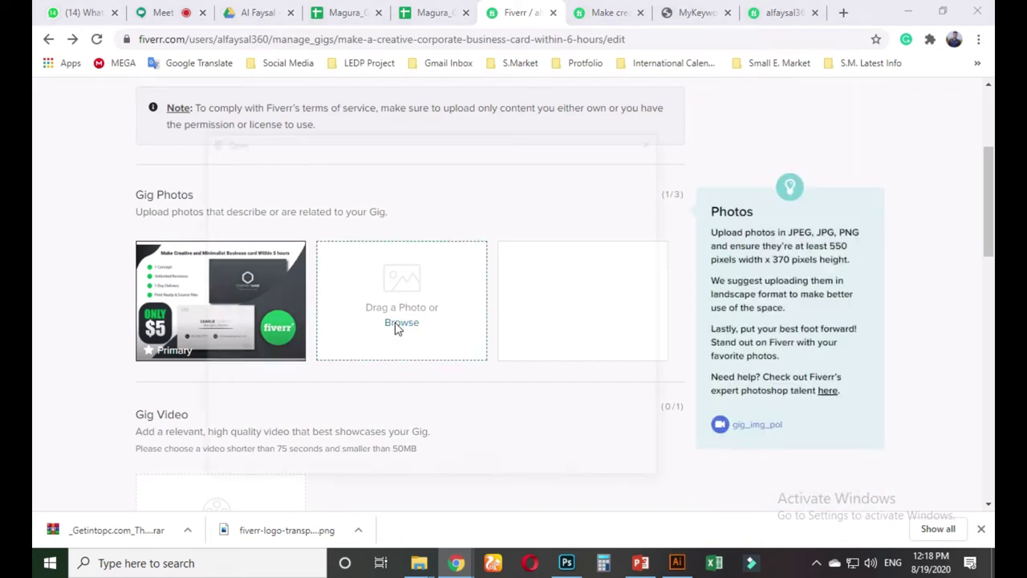
{"action": "left_click", "coordinate": [462, 365]}
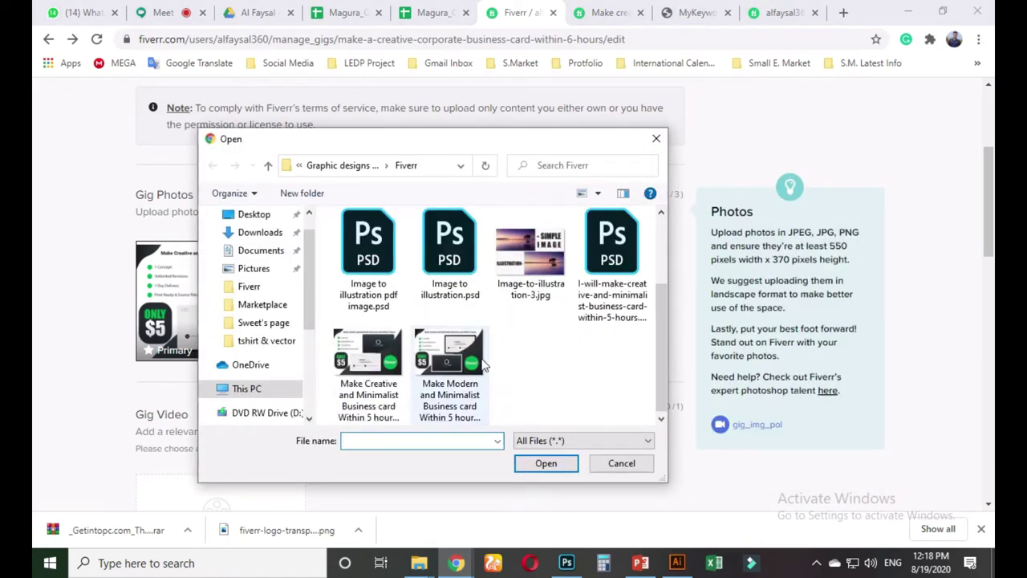
{"action": "left_click", "coordinate": [546, 463]}
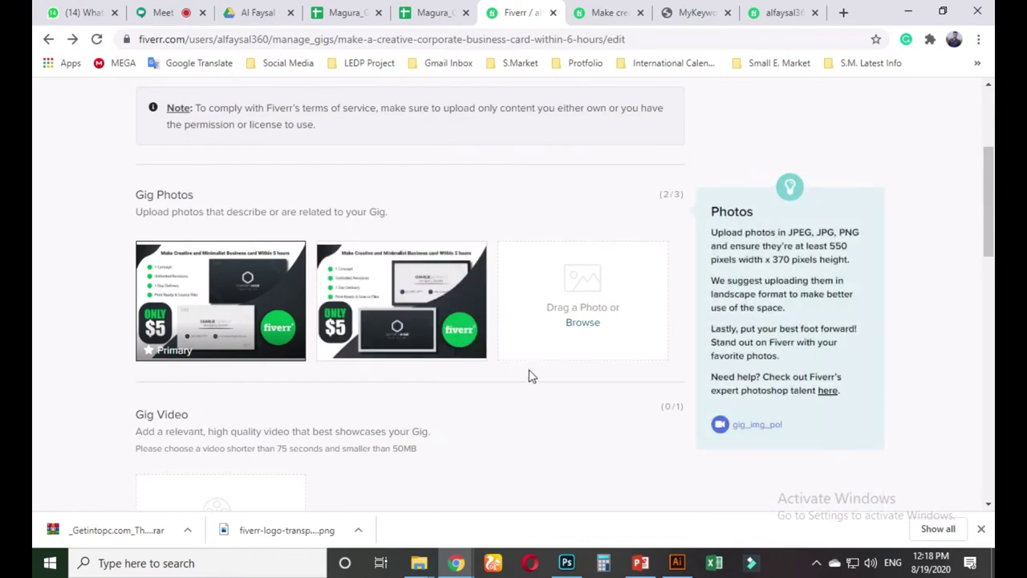
- Load the Behance profile behance.net/banglarfreelancer in place of the MyKeyworder page
{"action": "left_click", "coordinate": [843, 12]}
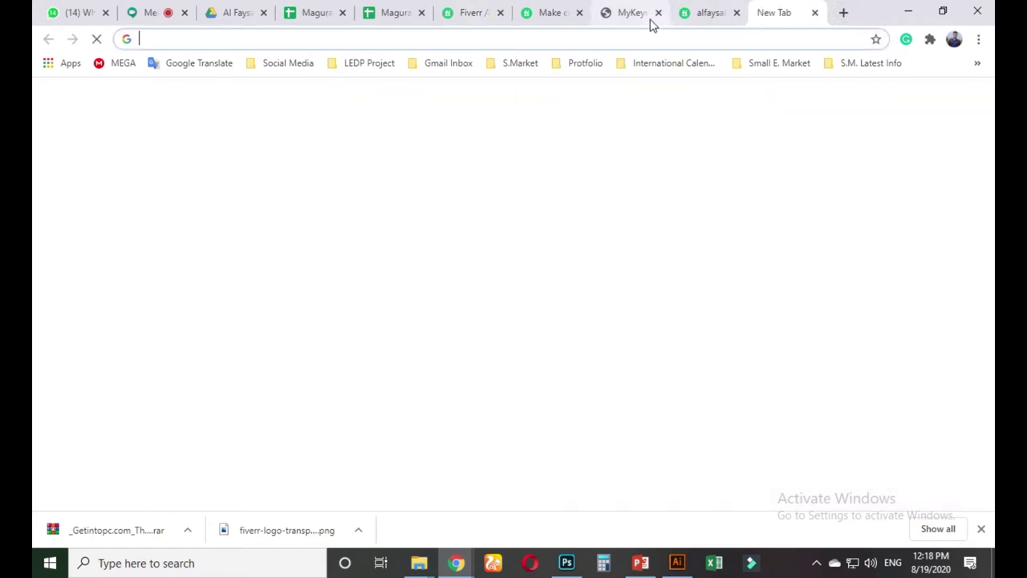
{"action": "left_click", "coordinate": [642, 22]}
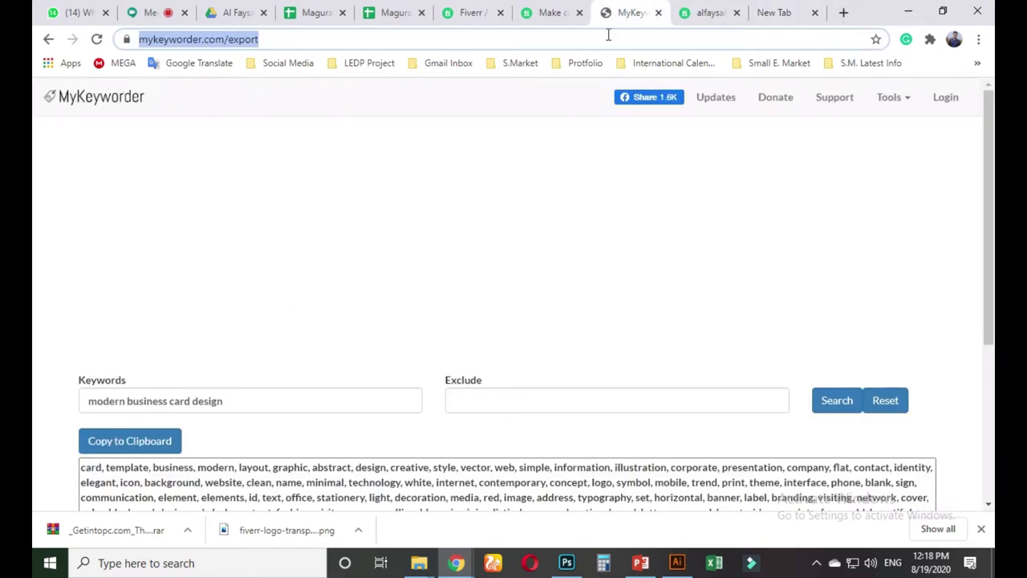
{"action": "left_click", "coordinate": [816, 13]}
{"action": "type", "text": "behance.net/banglarfreelancer"}
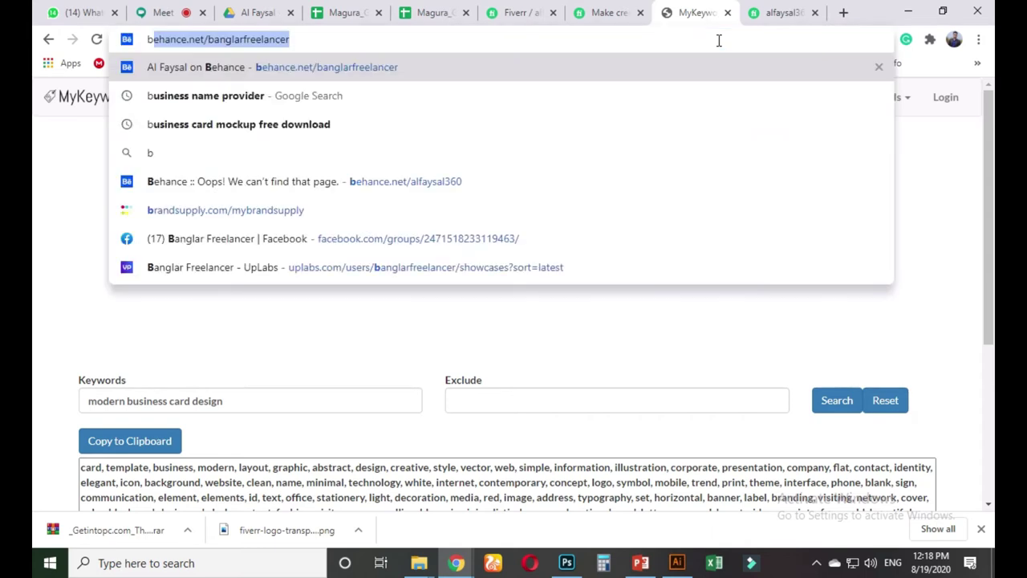
{"action": "key", "text": "Return"}
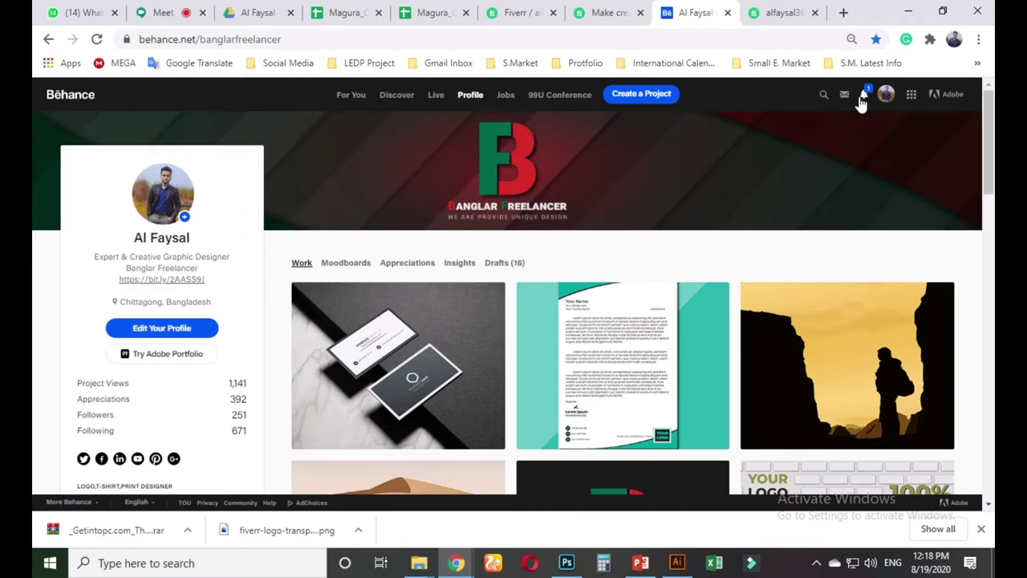
- Check the Behance notifications, browse the profile's work and open the Simple Corporate Business Card project
{"action": "left_click", "coordinate": [864, 96]}
{"action": "left_click", "coordinate": [864, 96]}
{"action": "scroll", "coordinate": [661, 291], "scroll_direction": "down", "scroll_amount": 15}
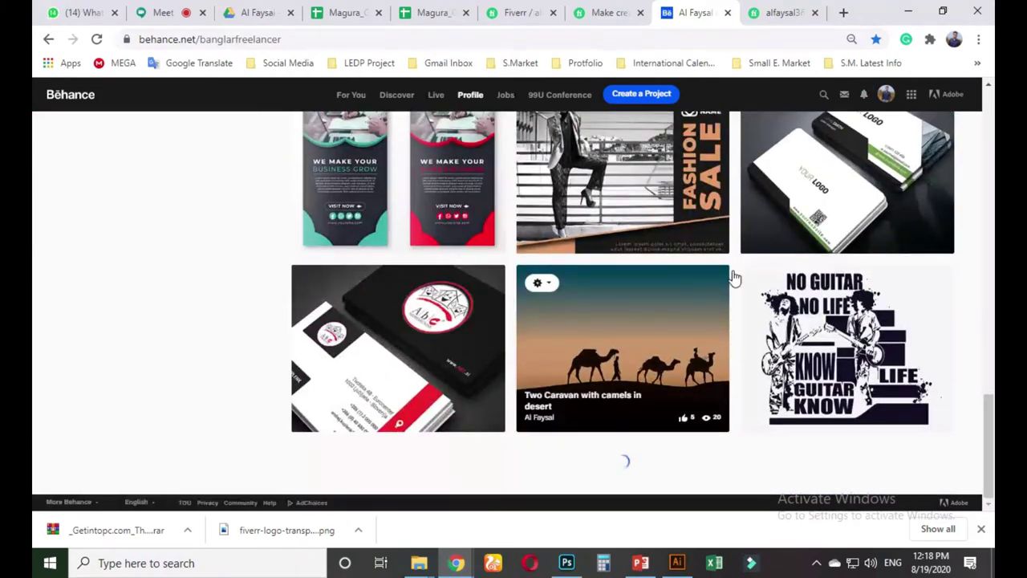
{"action": "scroll", "coordinate": [716, 277], "scroll_direction": "down", "scroll_amount": 2}
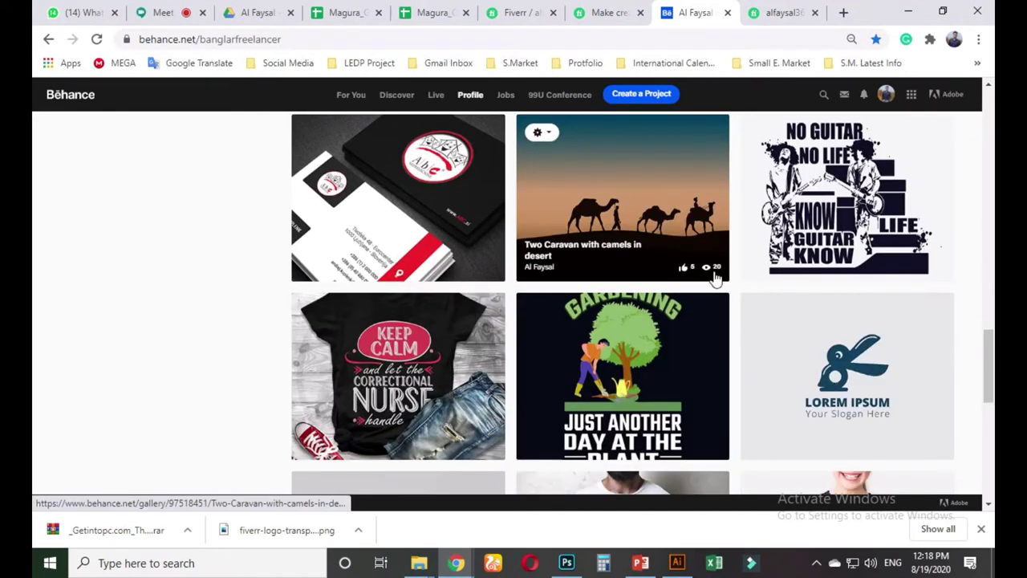
{"action": "left_click", "coordinate": [398, 192]}
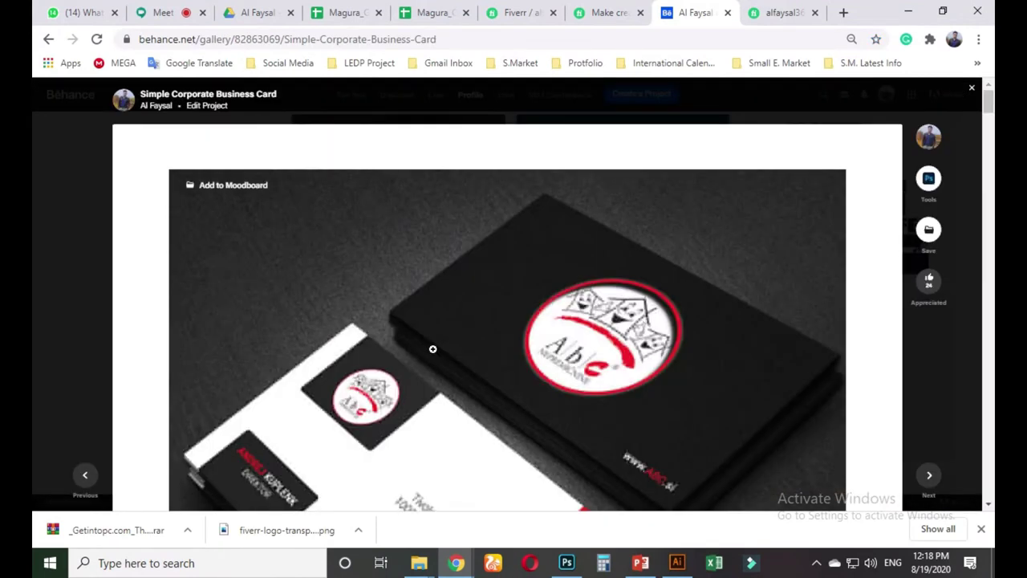
- Examine the business card mockups in the Simple Corporate Business Card project, comparing their colour and layout variants
{"action": "scroll", "coordinate": [433, 350], "scroll_direction": "down", "scroll_amount": 3}
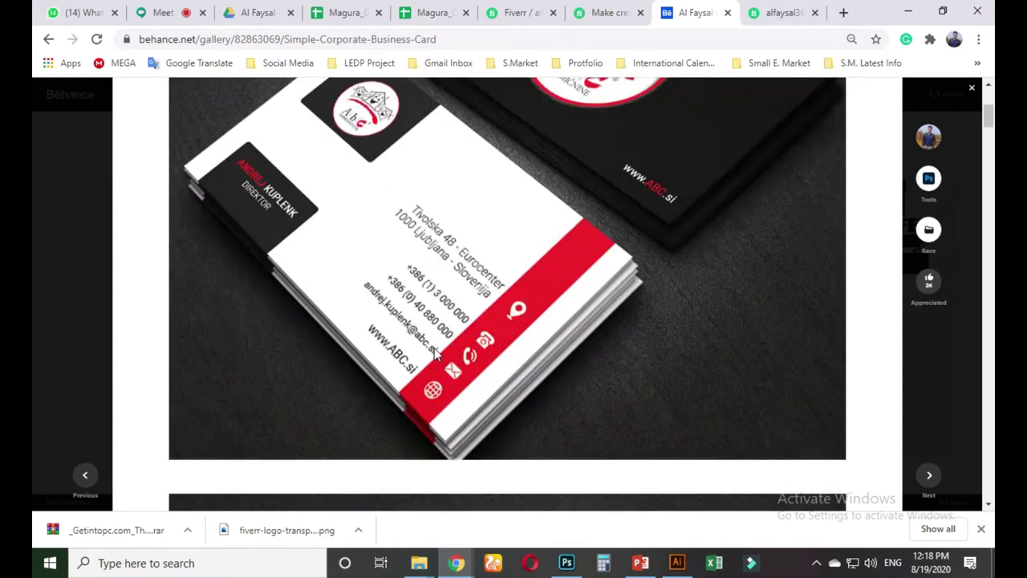
{"action": "scroll", "coordinate": [434, 347], "scroll_direction": "up", "scroll_amount": 2}
{"action": "scroll", "coordinate": [434, 346], "scroll_direction": "down", "scroll_amount": 10}
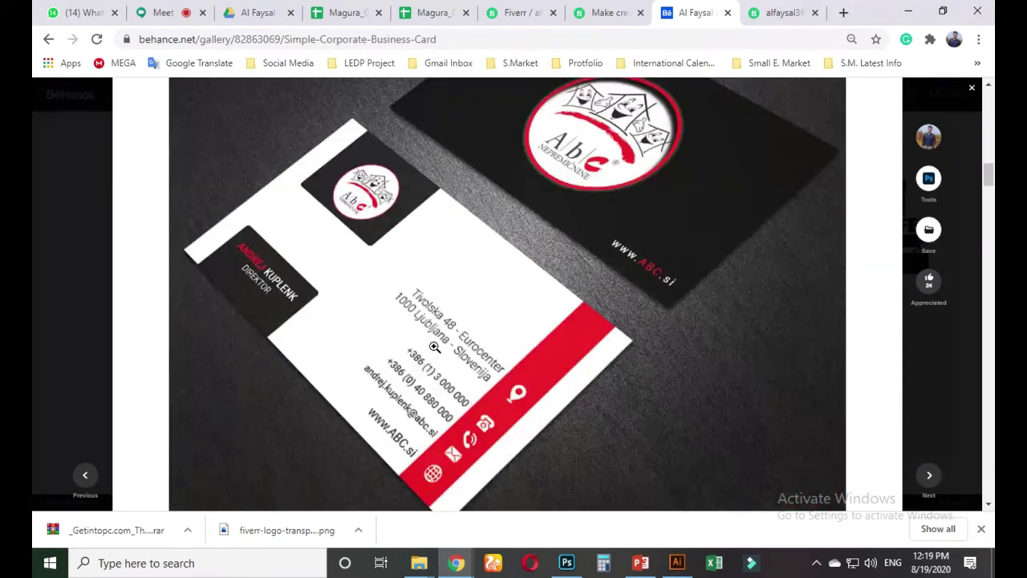
{"action": "scroll", "coordinate": [432, 343], "scroll_direction": "down", "scroll_amount": 6}
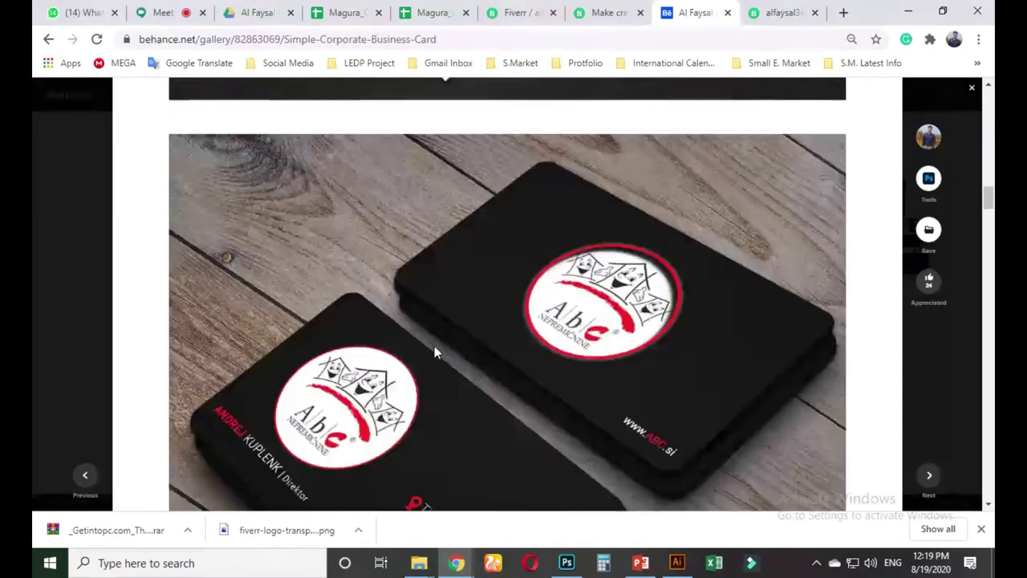
{"action": "scroll", "coordinate": [432, 340], "scroll_direction": "down", "scroll_amount": 10}
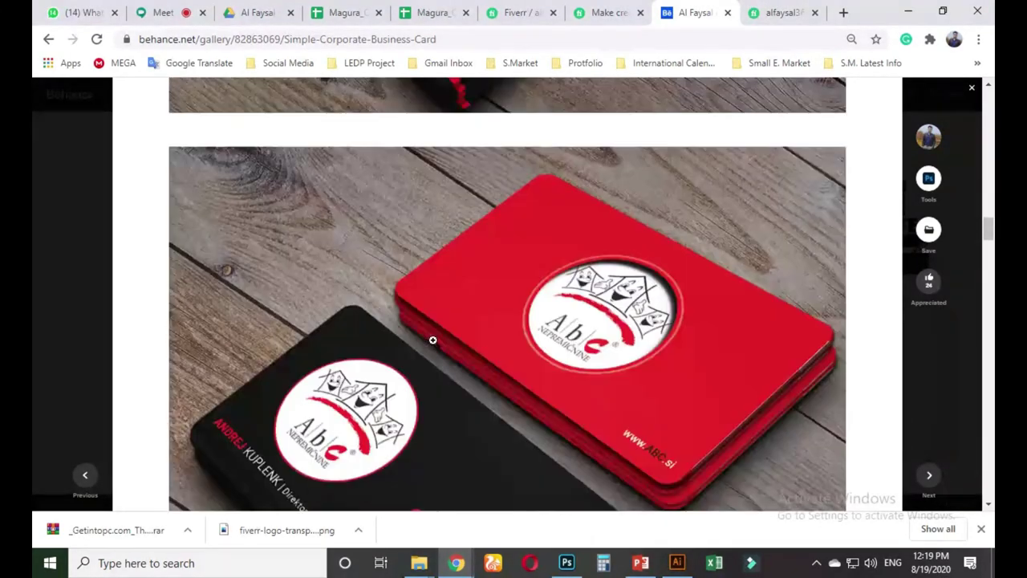
{"action": "scroll", "coordinate": [433, 340], "scroll_direction": "down", "scroll_amount": 8}
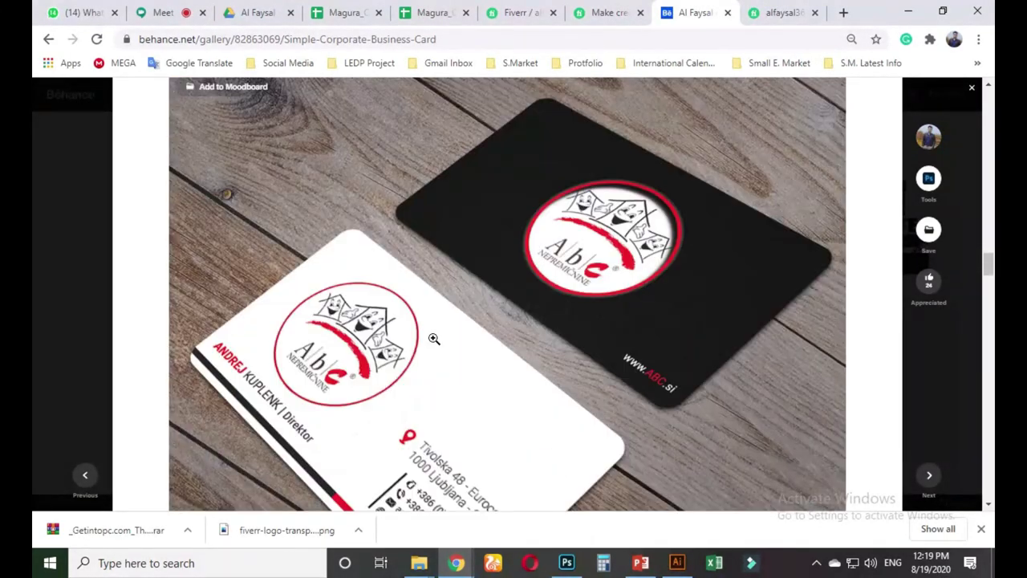
{"action": "scroll", "coordinate": [433, 334], "scroll_direction": "down", "scroll_amount": 8}
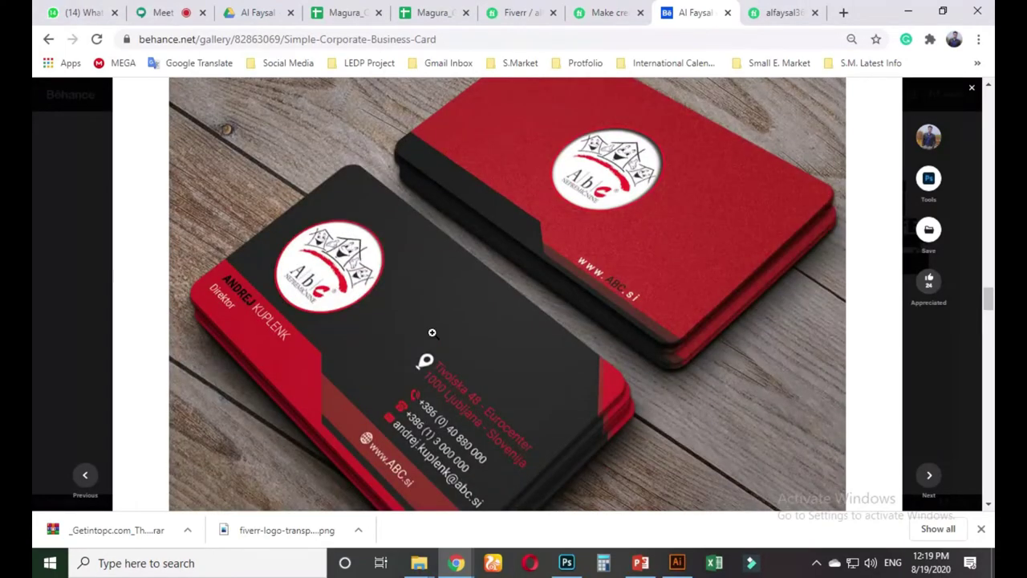
{"action": "scroll", "coordinate": [433, 331], "scroll_direction": "down", "scroll_amount": 8}
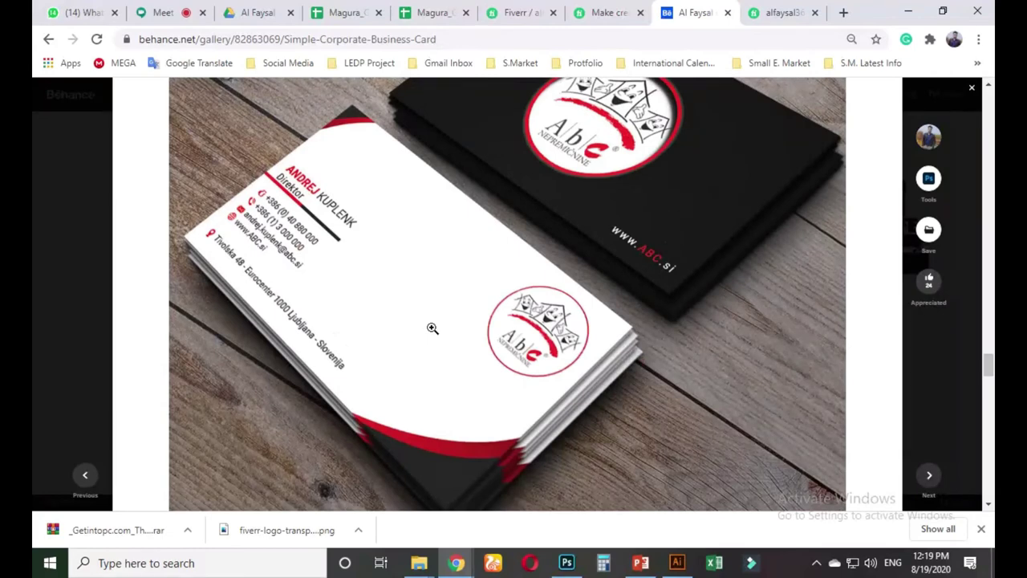
{"action": "scroll", "coordinate": [433, 328], "scroll_direction": "down", "scroll_amount": 3}
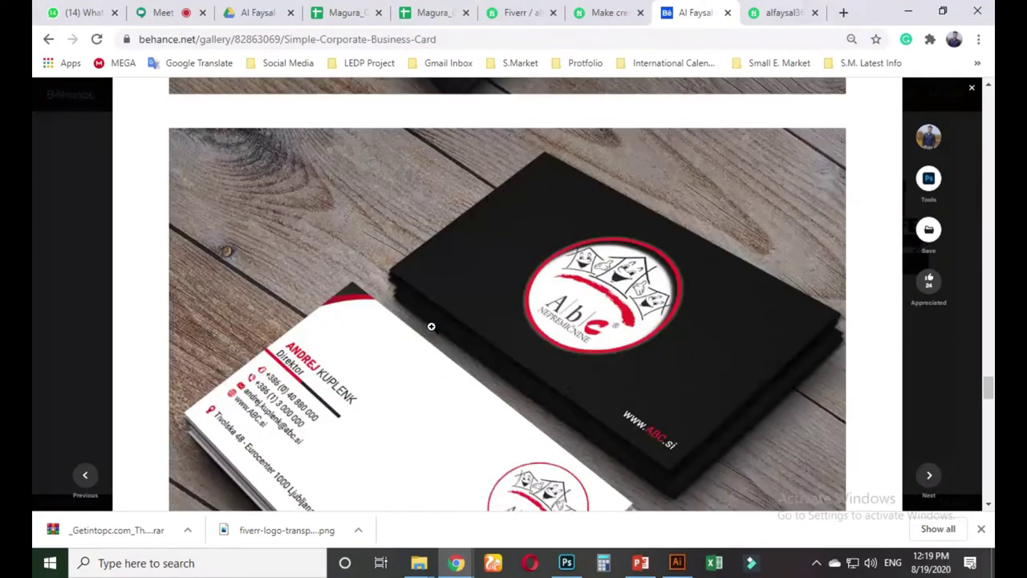
{"action": "scroll", "coordinate": [433, 327], "scroll_direction": "down", "scroll_amount": 3}
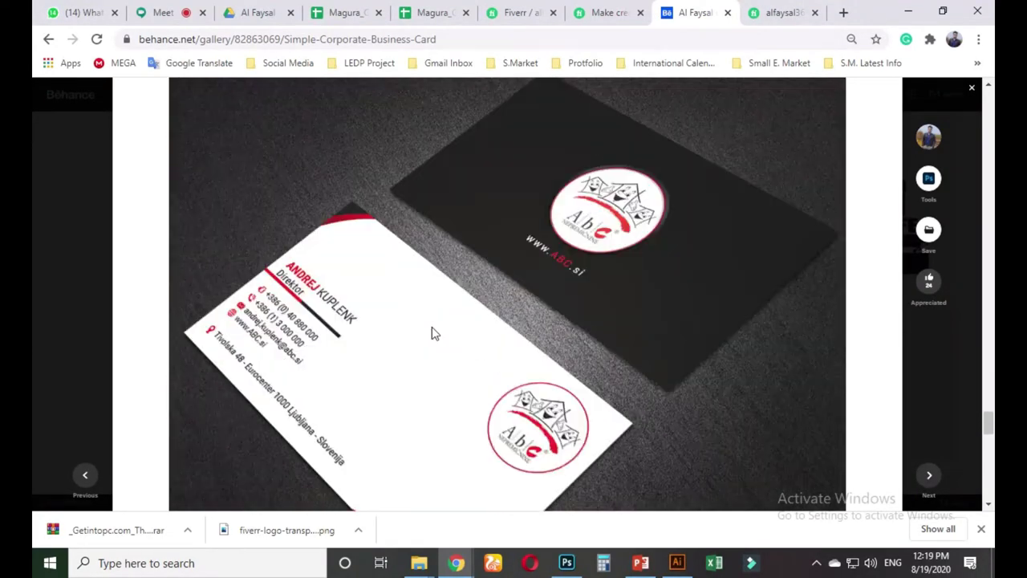
{"action": "scroll", "coordinate": [472, 337], "scroll_direction": "up", "scroll_amount": 15}
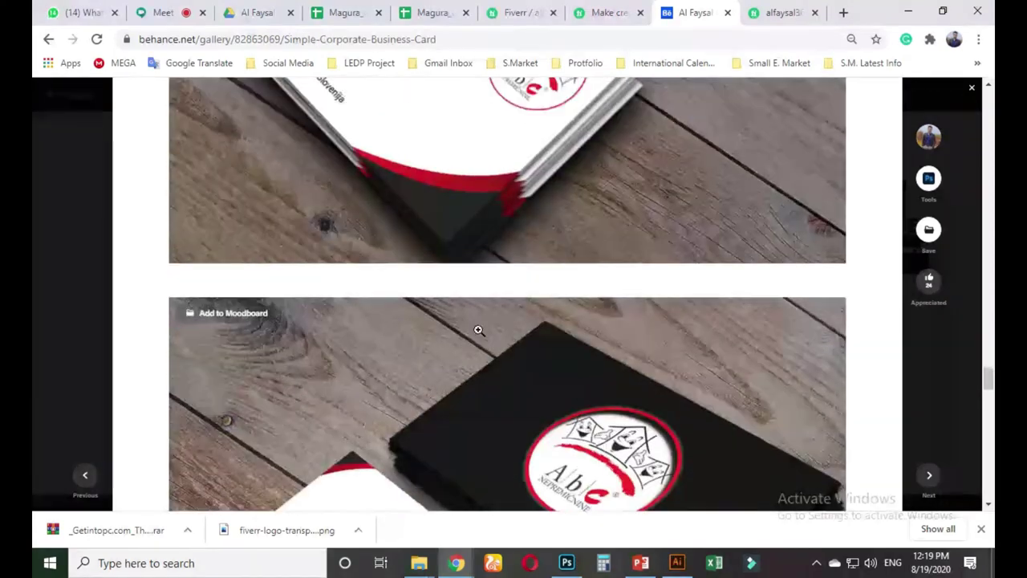
{"action": "scroll", "coordinate": [478, 320], "scroll_direction": "up", "scroll_amount": 5}
{"action": "scroll", "coordinate": [479, 313], "scroll_direction": "down", "scroll_amount": 10}
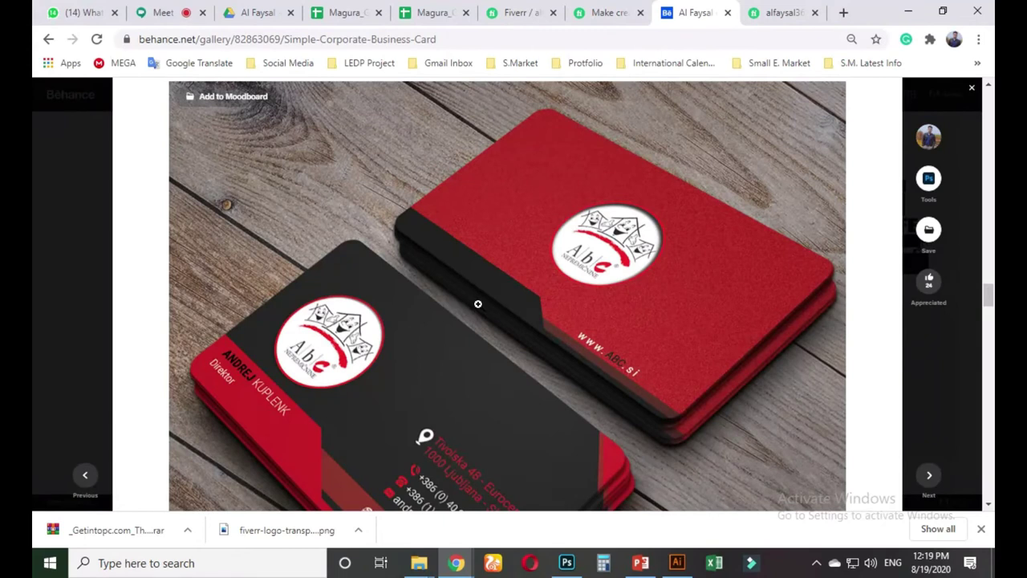
{"action": "left_click", "coordinate": [406, 198]}
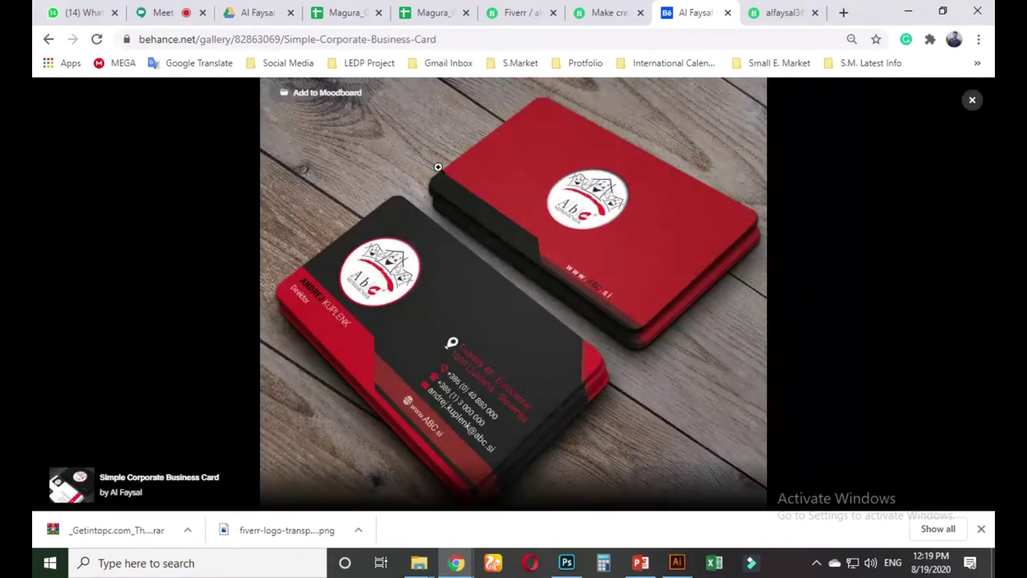
{"action": "right_click", "coordinate": [439, 168]}
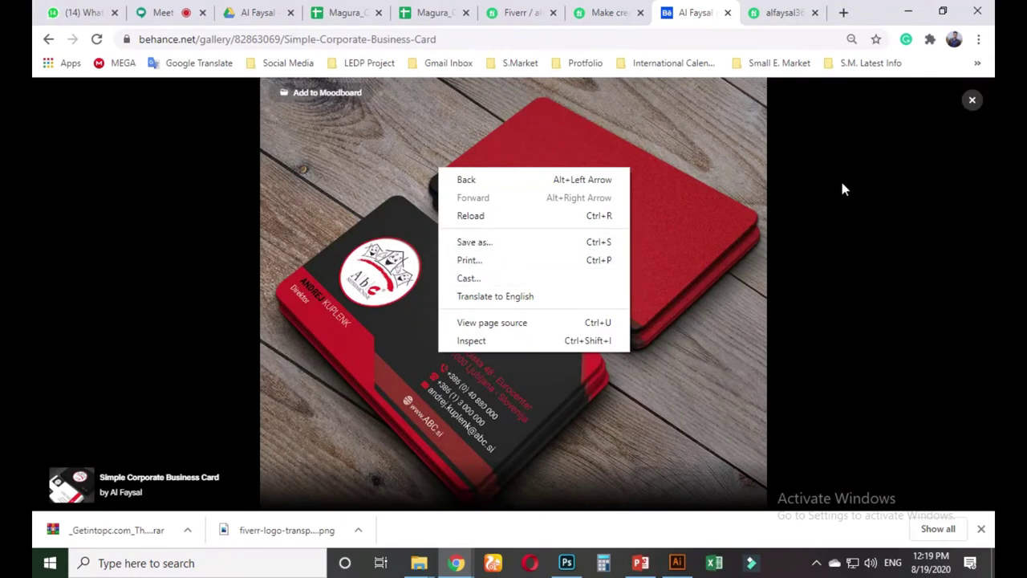
{"action": "left_click", "coordinate": [840, 180]}
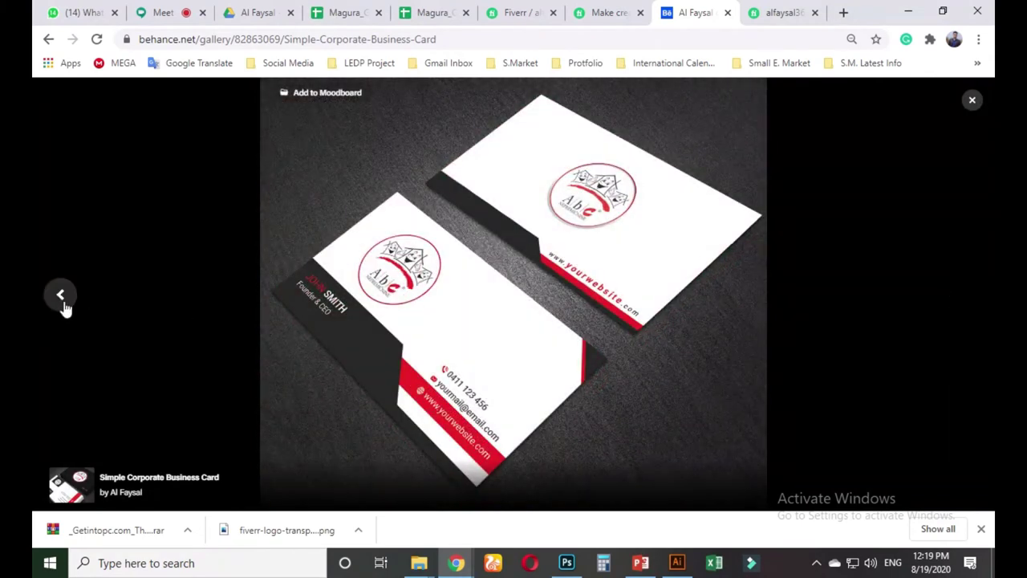
{"action": "left_click", "coordinate": [61, 297]}
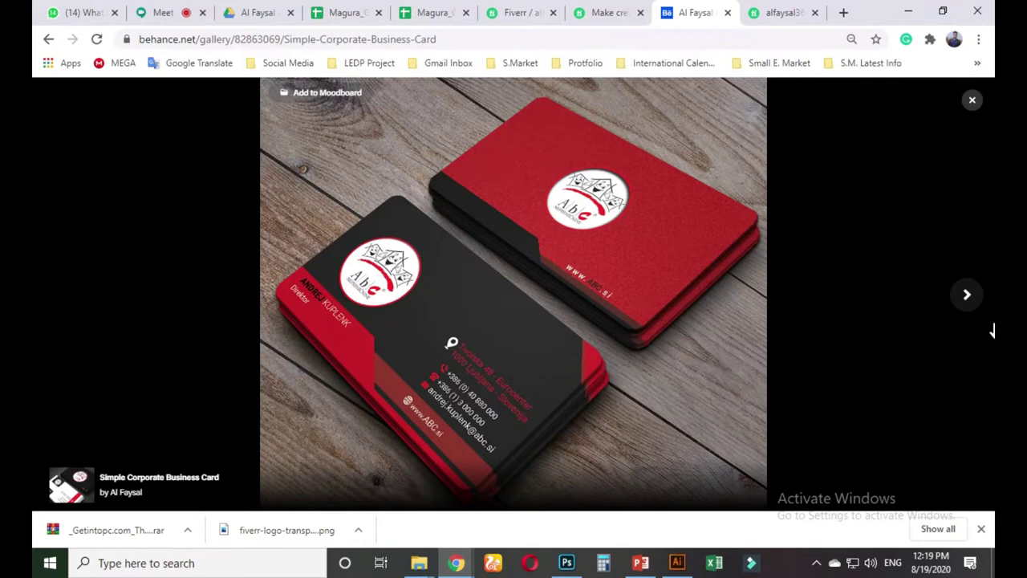
{"action": "right_click", "coordinate": [663, 207]}
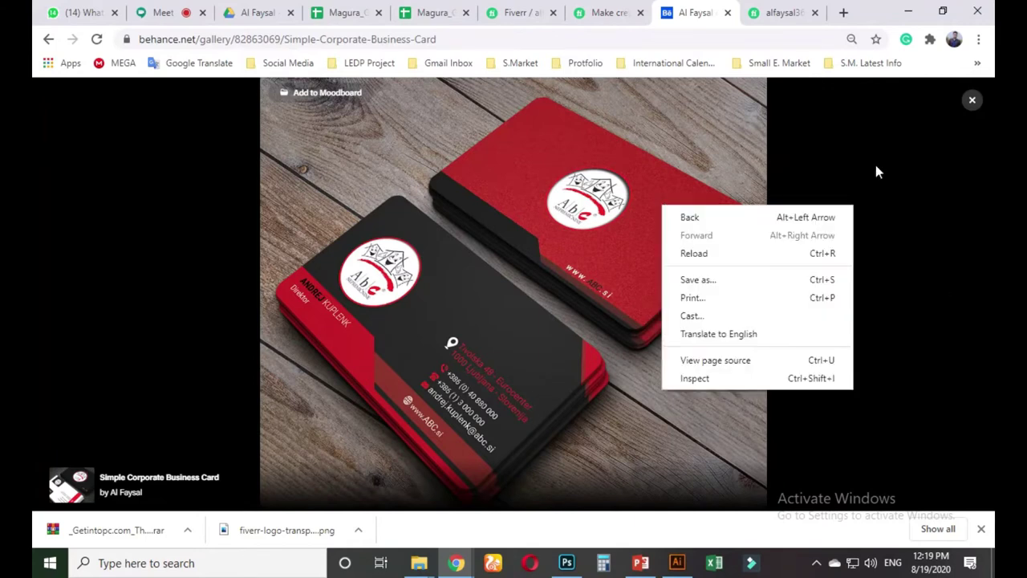
{"action": "left_click", "coordinate": [973, 101]}
- Copy the red-and-black business card mockup image, switch to Illustrator, paste it into mock up.ai and place it beside the artboard
{"action": "right_click", "coordinate": [480, 233]}
{"action": "left_click", "coordinate": [522, 275]}
{"action": "left_click", "coordinate": [677, 562]}
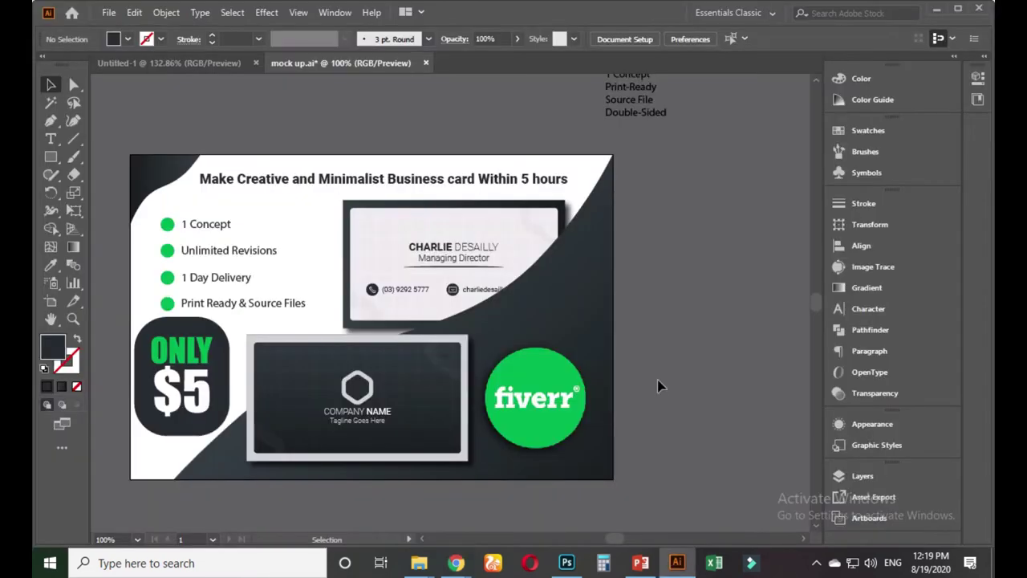
{"action": "key", "text": "ctrl+v"}
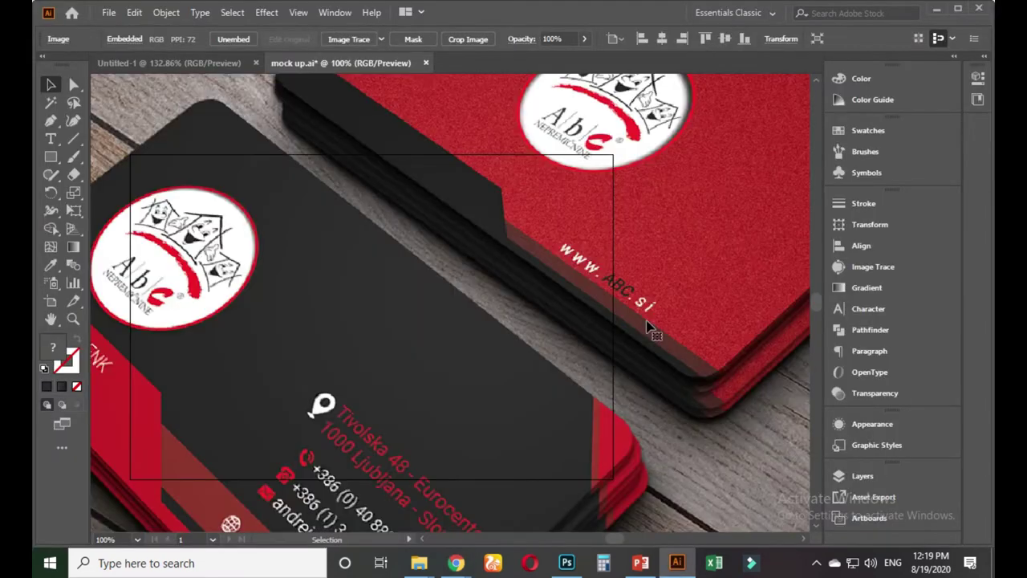
{"action": "scroll", "coordinate": [648, 329], "scroll_direction": "down", "scroll_amount": 3}
{"action": "scroll", "coordinate": [634, 329], "scroll_direction": "down", "scroll_amount": 3}
{"action": "scroll", "coordinate": [466, 357], "scroll_direction": "right", "scroll_amount": 5}
{"action": "left_click_drag", "start_coordinate": [465, 357], "coordinate": [601, 361]}
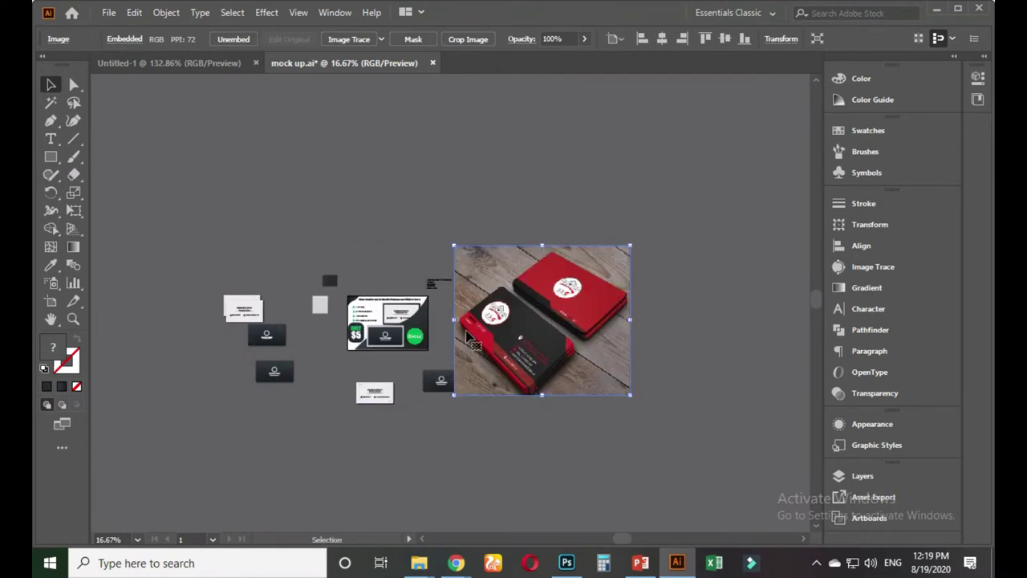
{"action": "left_click", "coordinate": [439, 340]}
- Delete both business cards and the dark curved background shapes from the gig banner on the artboard
{"action": "scroll", "coordinate": [423, 357], "scroll_direction": "up", "scroll_amount": 1}
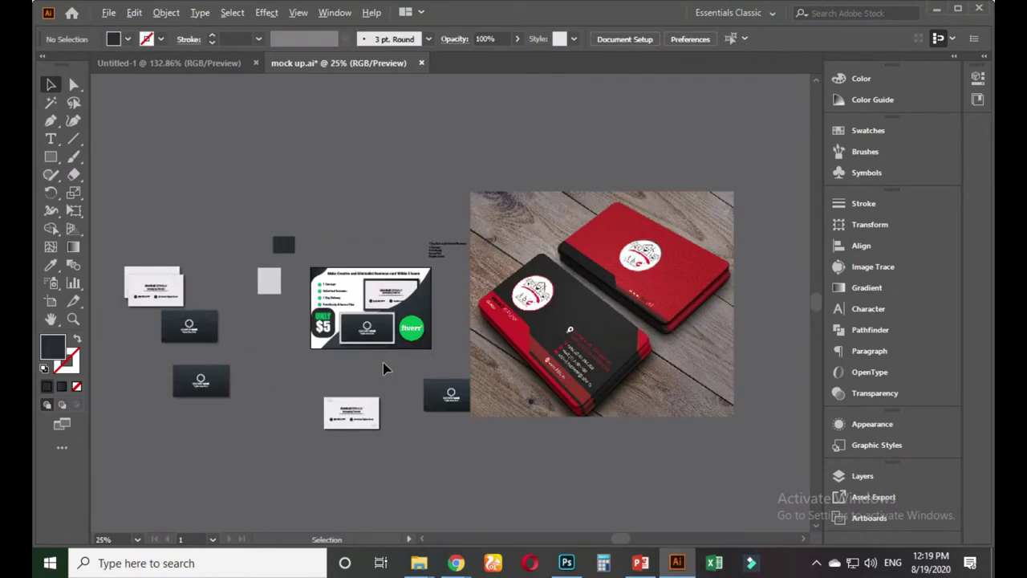
{"action": "scroll", "coordinate": [384, 369], "scroll_direction": "up", "scroll_amount": 2}
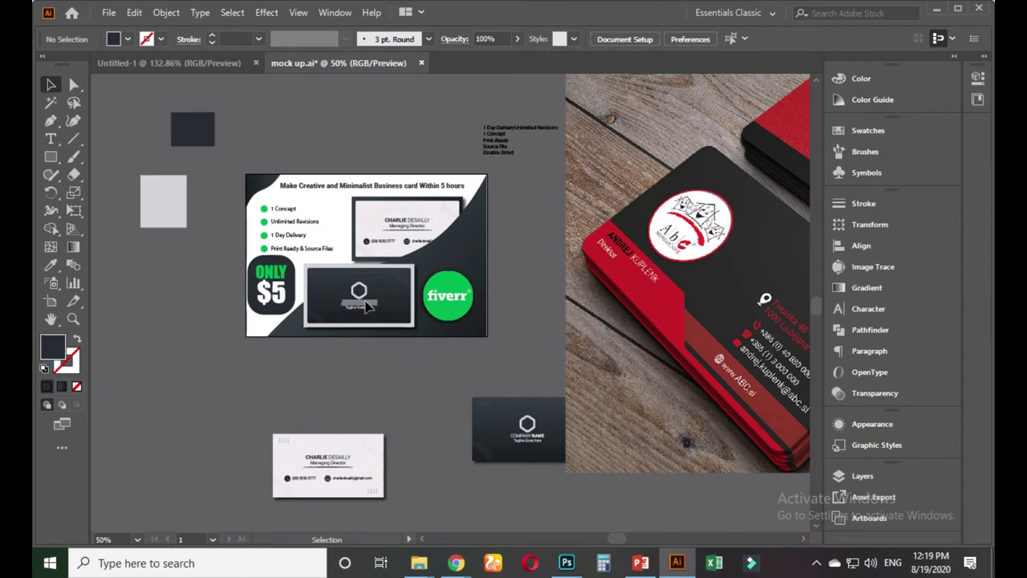
{"action": "left_click", "coordinate": [371, 308]}
{"action": "left_click", "coordinate": [363, 369]}
{"action": "left_click_drag", "start_coordinate": [353, 297], "coordinate": [363, 241]}
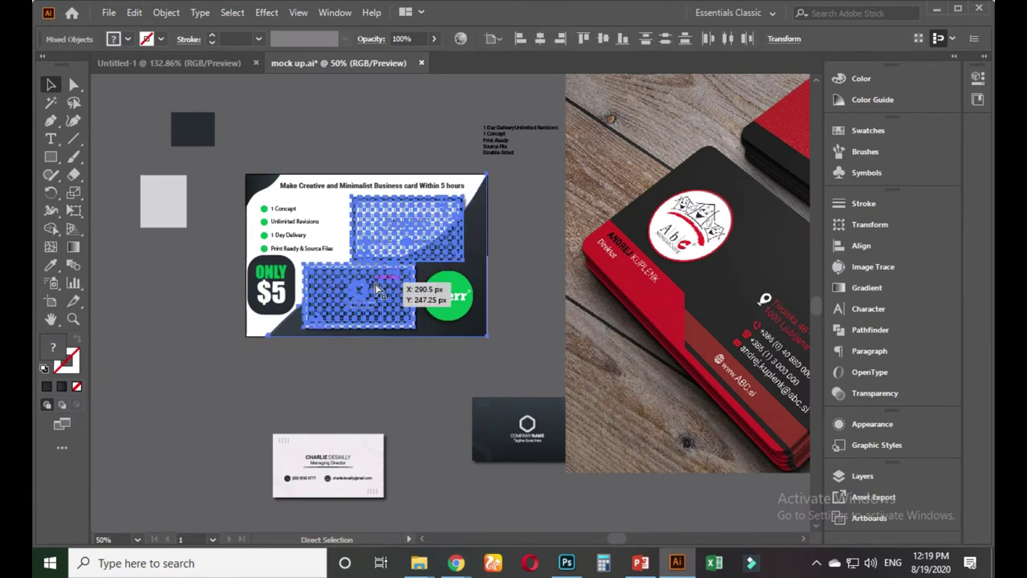
{"action": "key", "text": "Delete"}
{"action": "left_click", "coordinate": [257, 194]}
{"action": "key", "text": "Delete"}
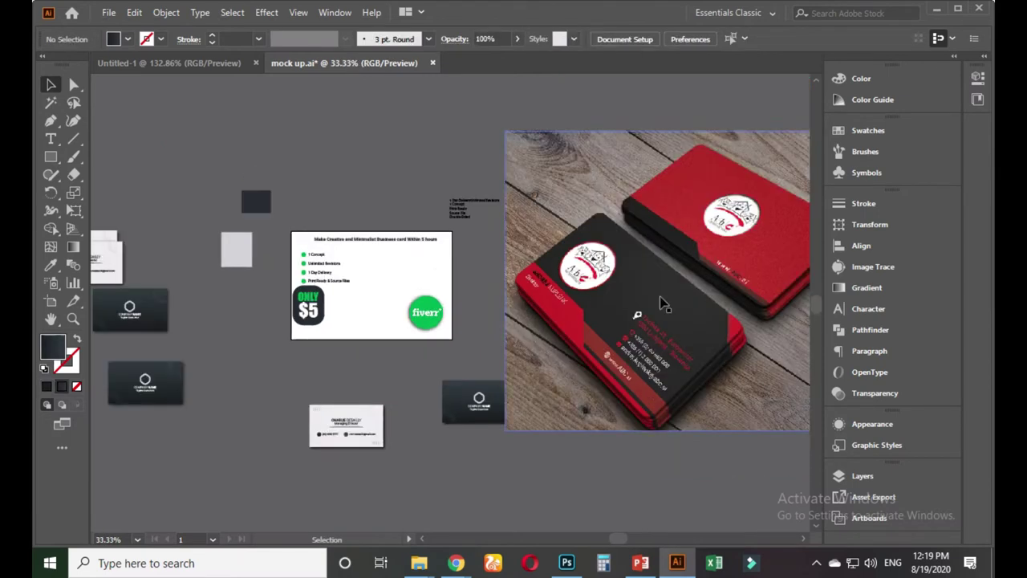
- Try to resize the pasted mockup image non-proportionally to a width of 550 px and the artboard's height, and undo both size changes
{"action": "left_click", "coordinate": [660, 299]}
{"action": "left_click", "coordinate": [790, 41]}
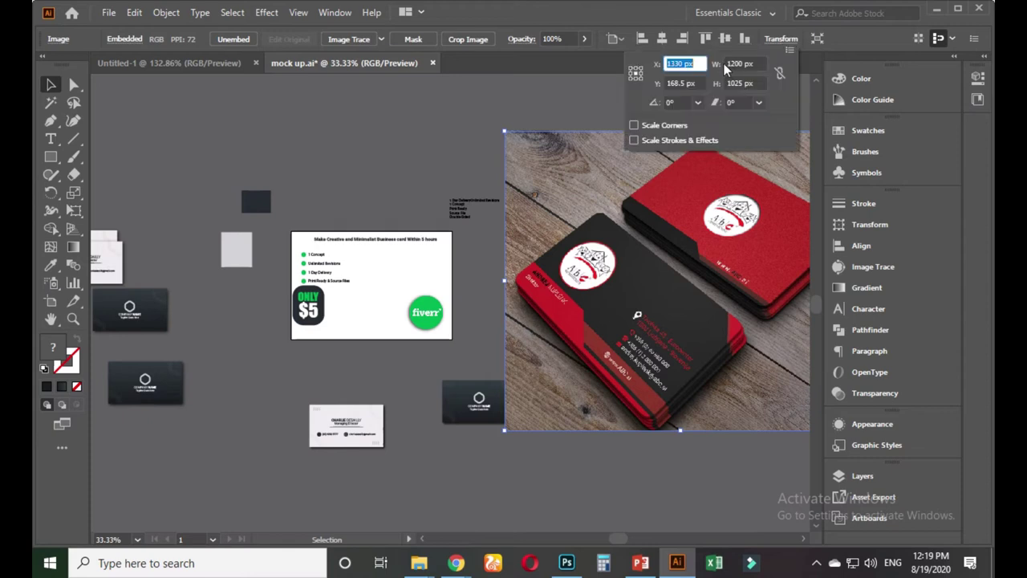
{"action": "left_click", "coordinate": [761, 65]}
{"action": "type", "text": "550"}
{"action": "key", "text": "Tab"}
{"action": "type", "text": "37"}
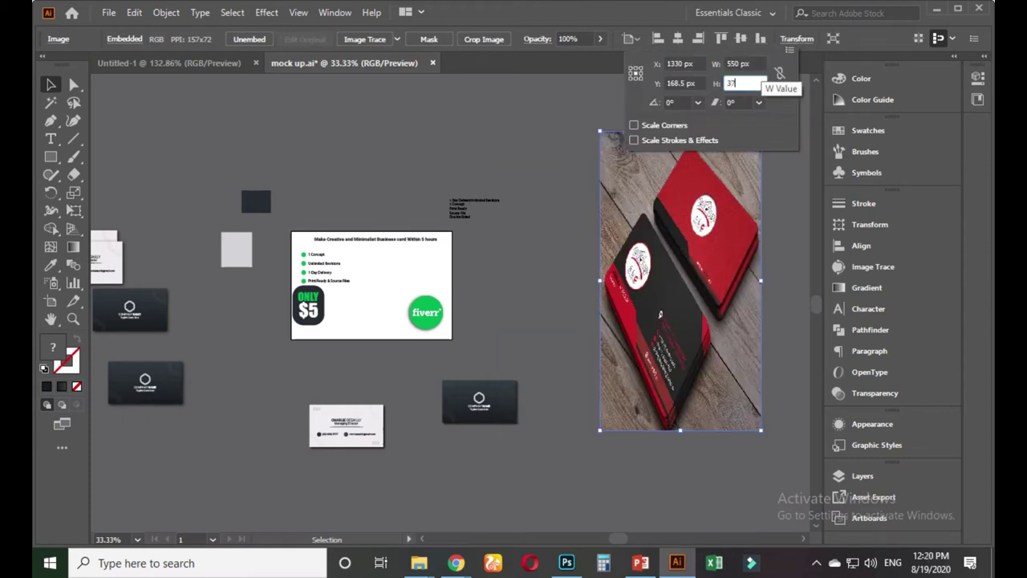
{"action": "key", "text": "Return"}
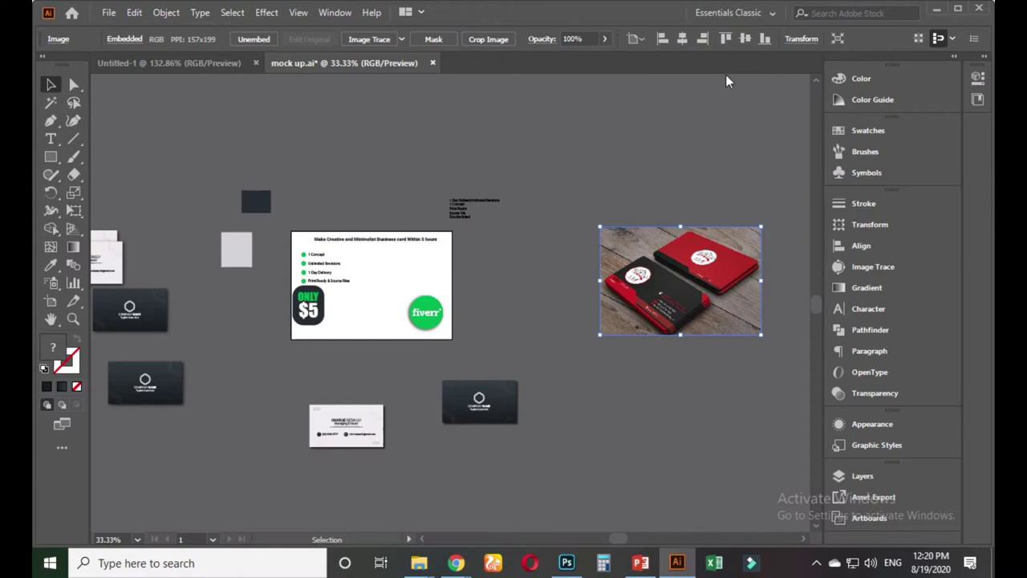
{"action": "key", "text": "ctrl+z"}
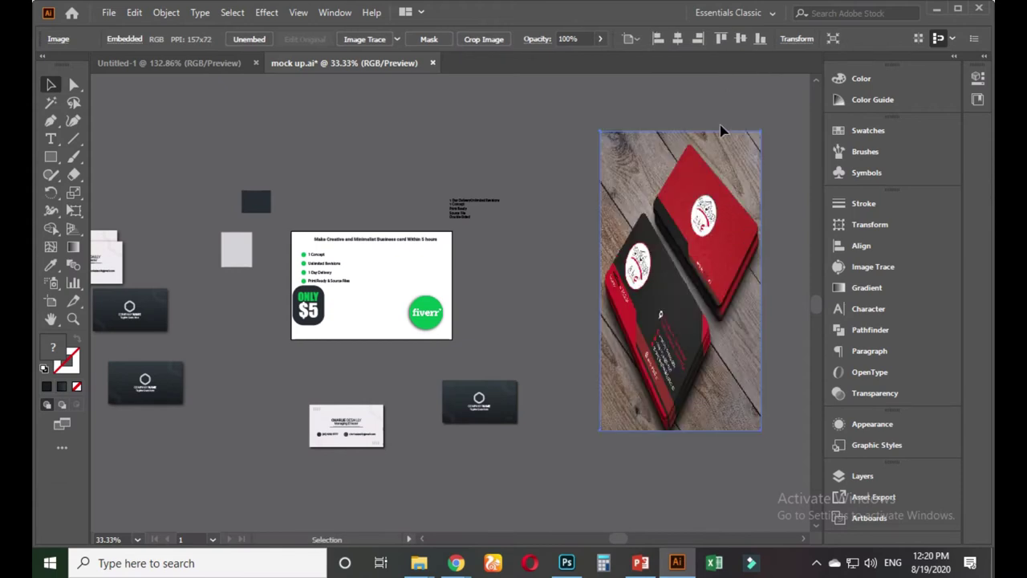
{"action": "key", "text": "ctrl+z"}
- Centre the mockup image horizontally on the artboard and scale it down proportionally until it only slightly exceeds the artboard
{"action": "left_click", "coordinate": [663, 39]}
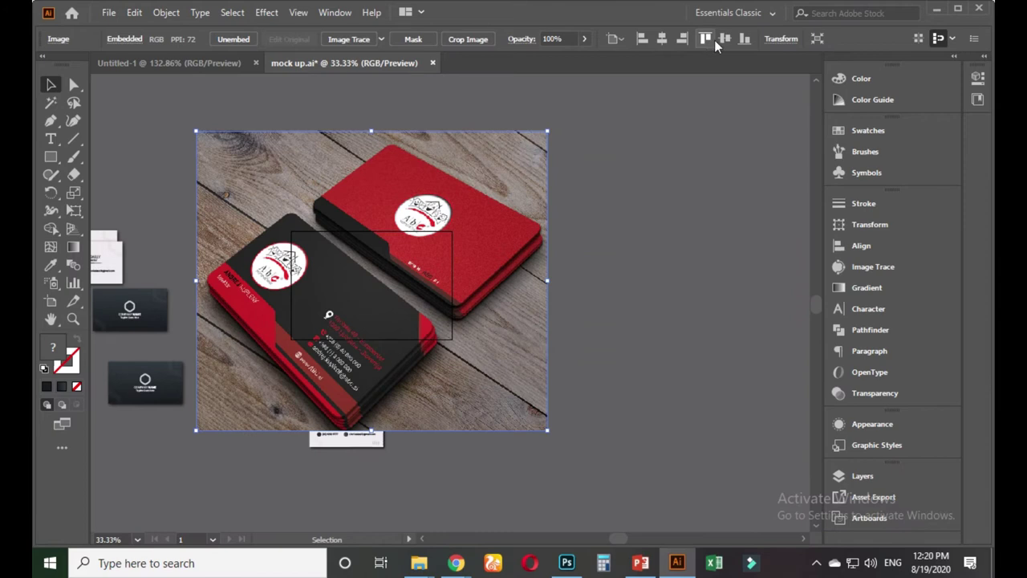
{"action": "left_click_drag", "start_coordinate": [549, 136], "coordinate": [457, 214]}
{"action": "scroll", "coordinate": [333, 317], "scroll_direction": "up", "scroll_amount": 1}
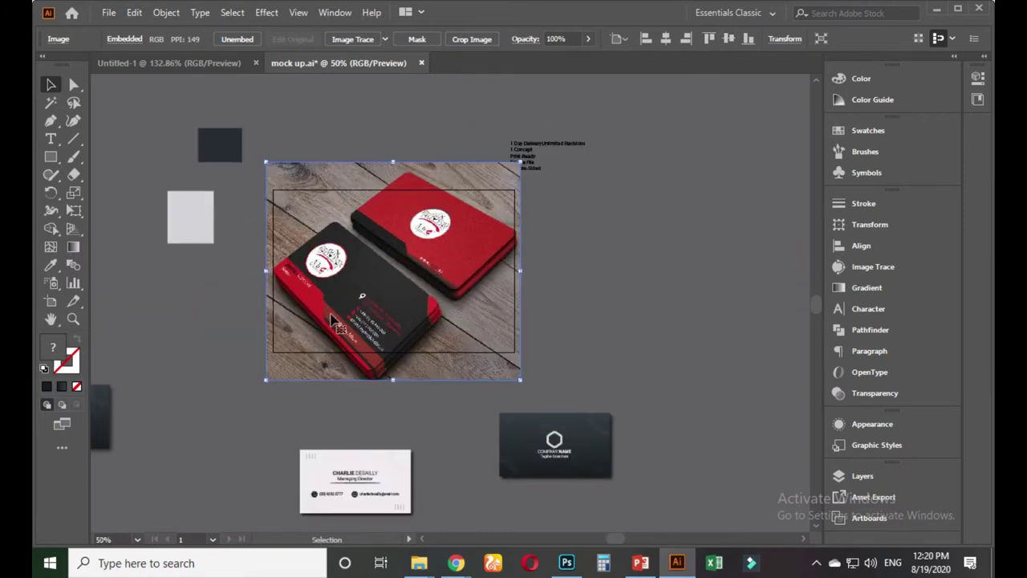
{"action": "scroll", "coordinate": [377, 311], "scroll_direction": "up", "scroll_amount": 1}
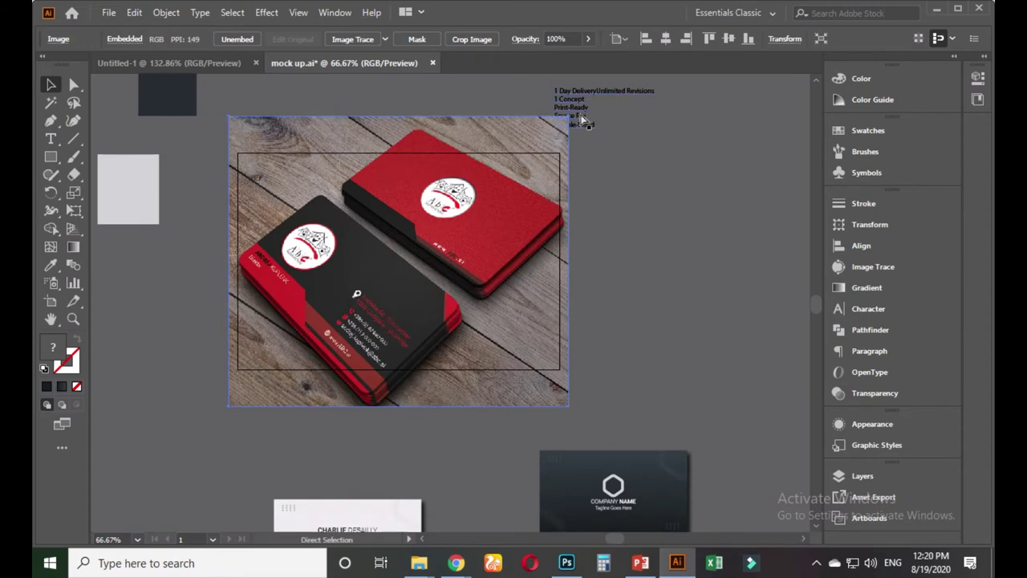
- Send the mockup image behind the banner's text and badges, and scale it down from its centre to the artboard's height
{"action": "key", "text": "ctrl+shift+bracketleft"}
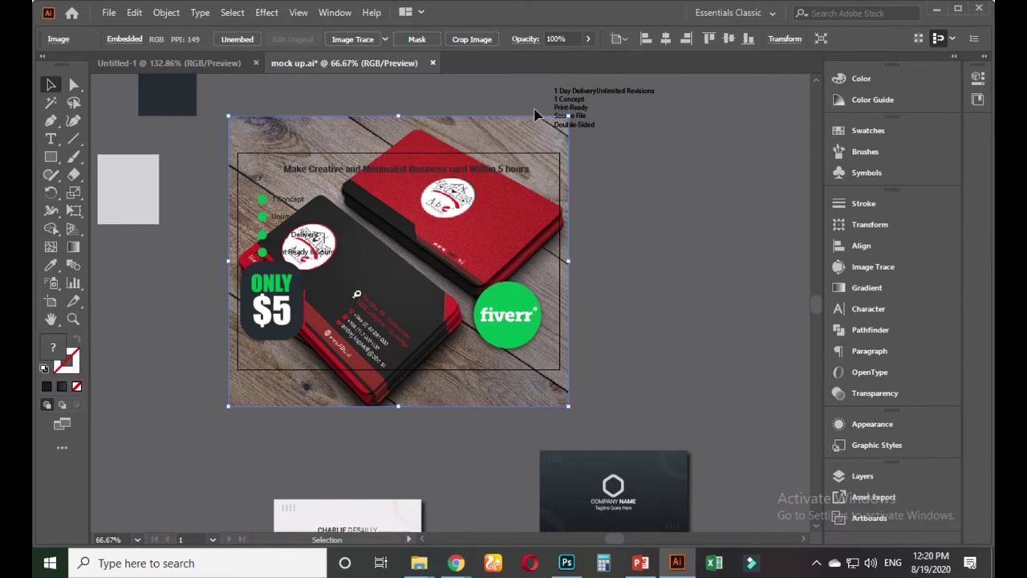
{"action": "left_click_drag", "start_coordinate": [593, 204], "coordinate": [586, 236]}
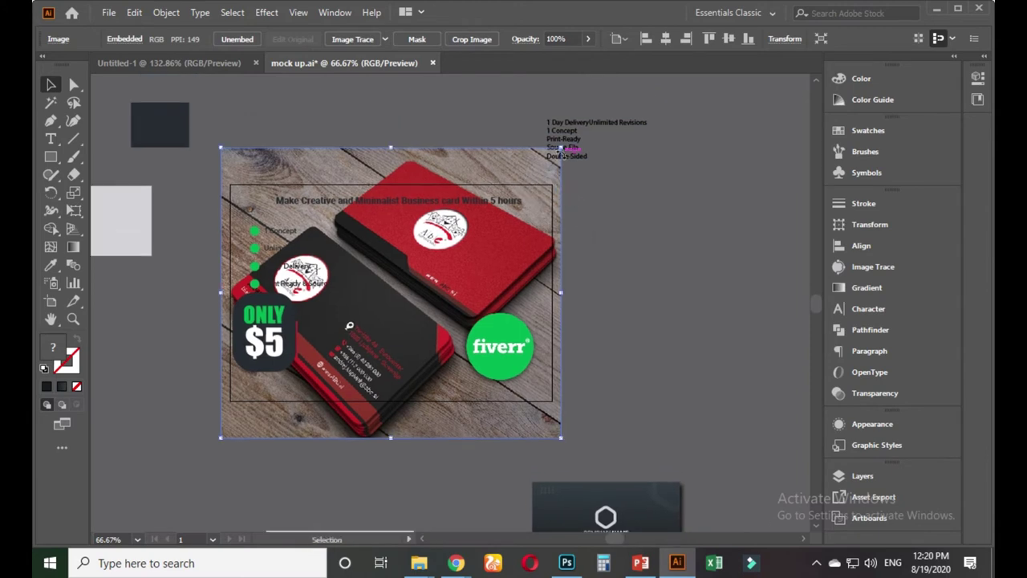
{"action": "left_click_drag", "start_coordinate": [560, 148], "coordinate": [541, 192]}
{"action": "left_click", "coordinate": [586, 275]}
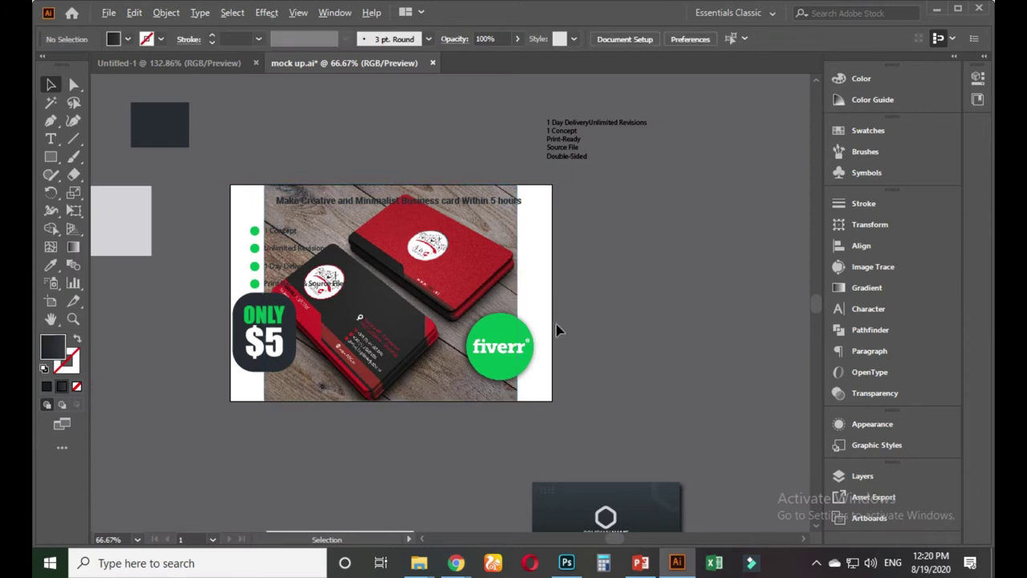
- Align the mockup image with the artboard's right edge
{"action": "scroll", "coordinate": [557, 329], "scroll_direction": "up", "scroll_amount": 1}
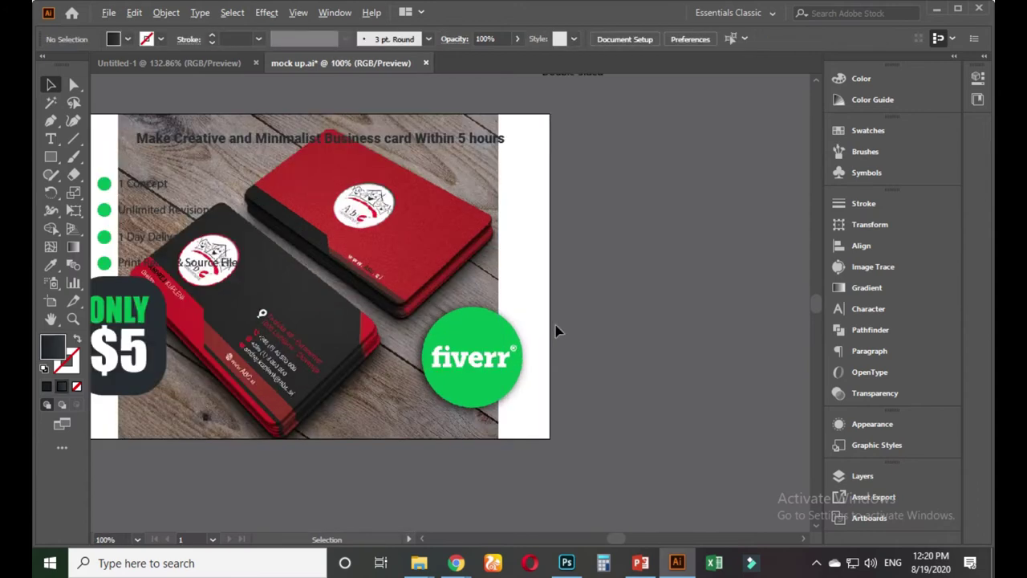
{"action": "scroll", "coordinate": [557, 329], "scroll_direction": "down", "scroll_amount": 1}
{"action": "left_click", "coordinate": [510, 297]}
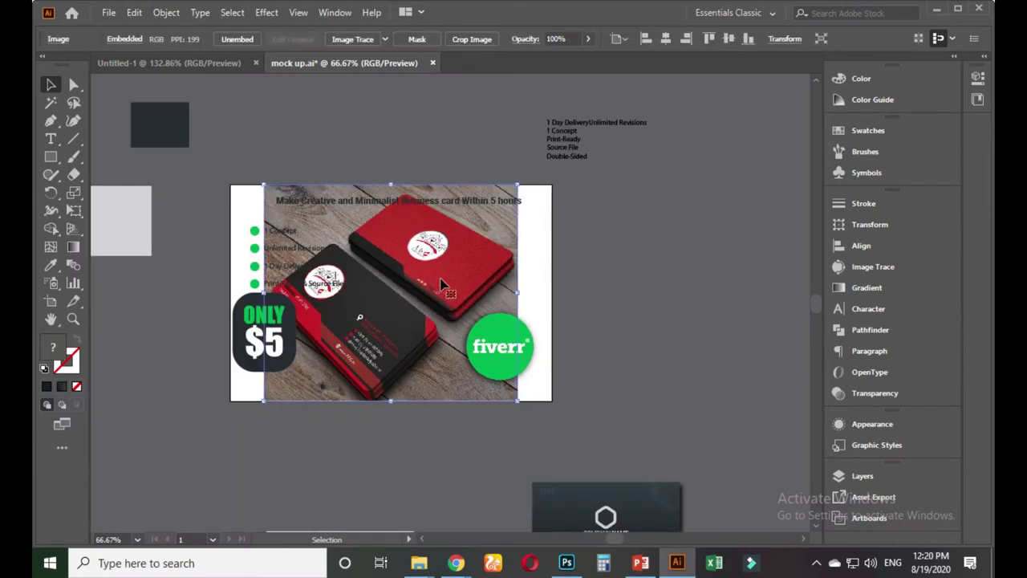
{"action": "left_click", "coordinate": [686, 40]}
{"action": "left_click", "coordinate": [623, 261]}
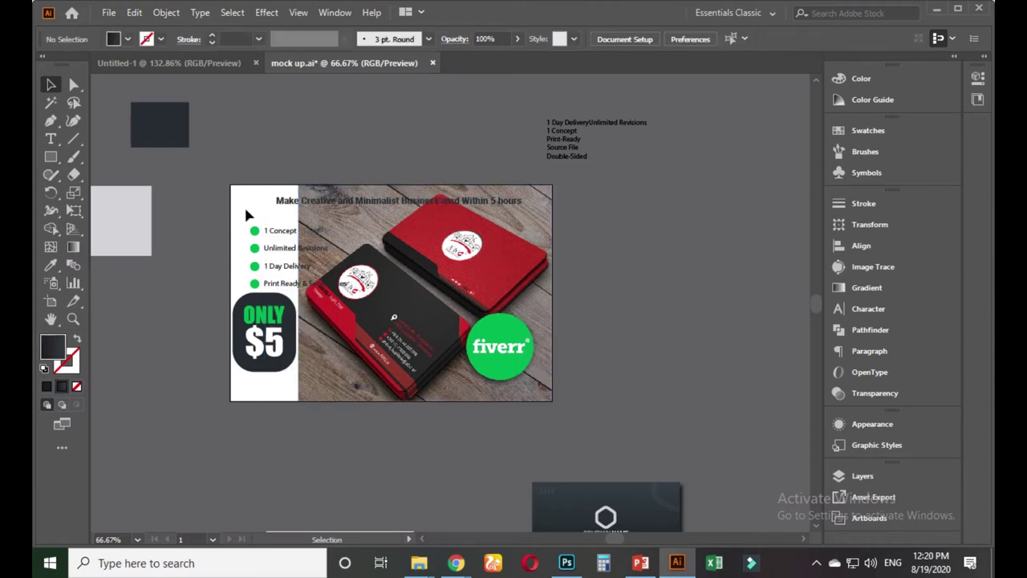
- Recolour the background of the ONLY $5 price badge with the red sampled from the business card mockup
{"action": "scroll", "coordinate": [233, 207], "scroll_direction": "up", "scroll_amount": 1}
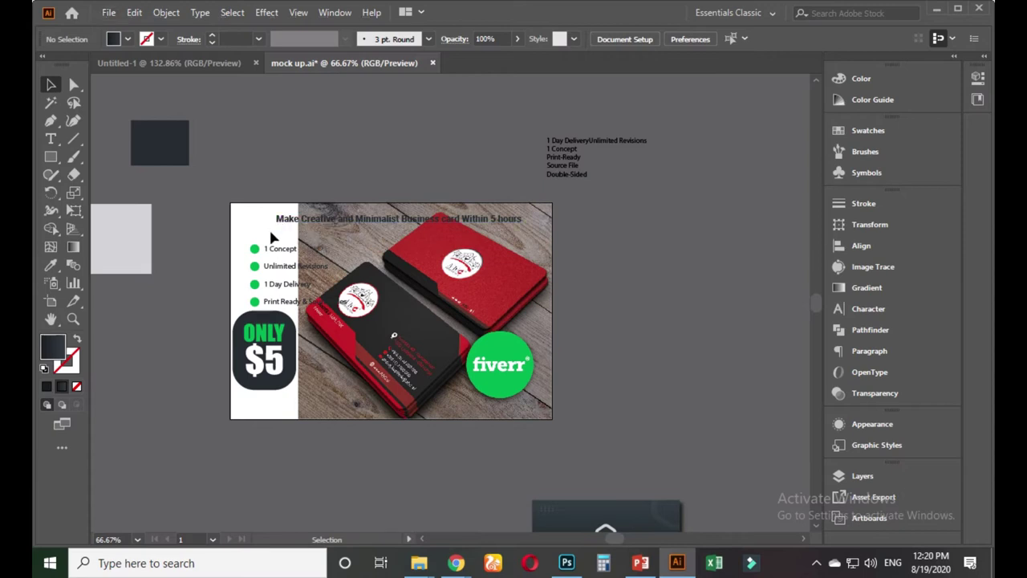
{"action": "scroll", "coordinate": [281, 224], "scroll_direction": "up", "scroll_amount": 1}
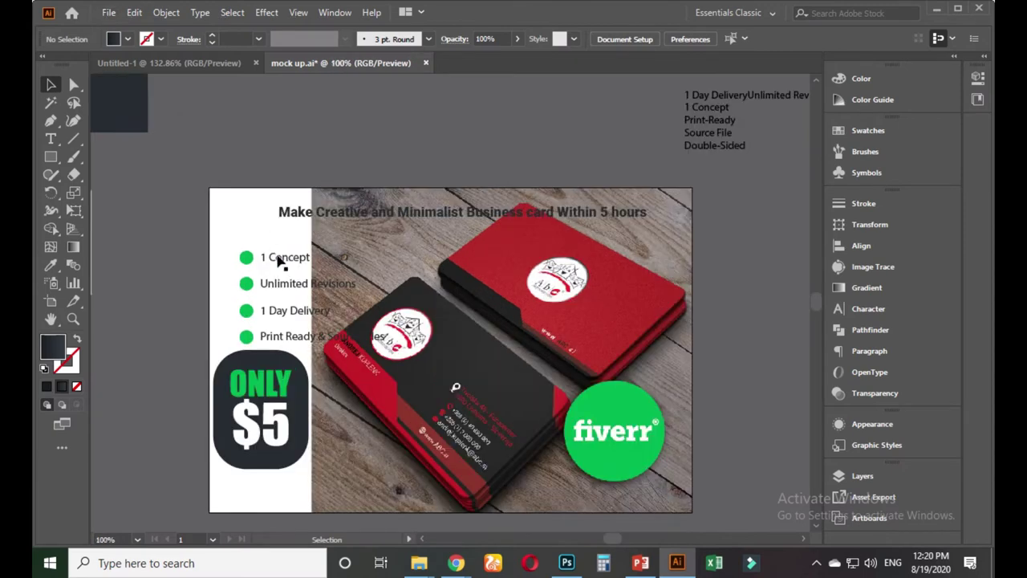
{"action": "left_click", "coordinate": [303, 403]}
{"action": "double_click", "coordinate": [303, 403]}
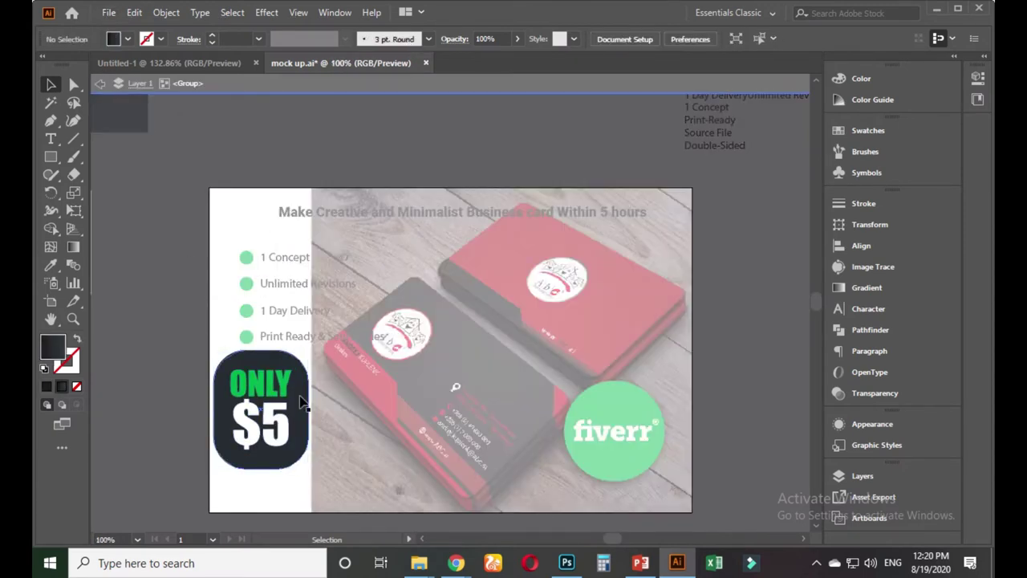
{"action": "left_click", "coordinate": [51, 265]}
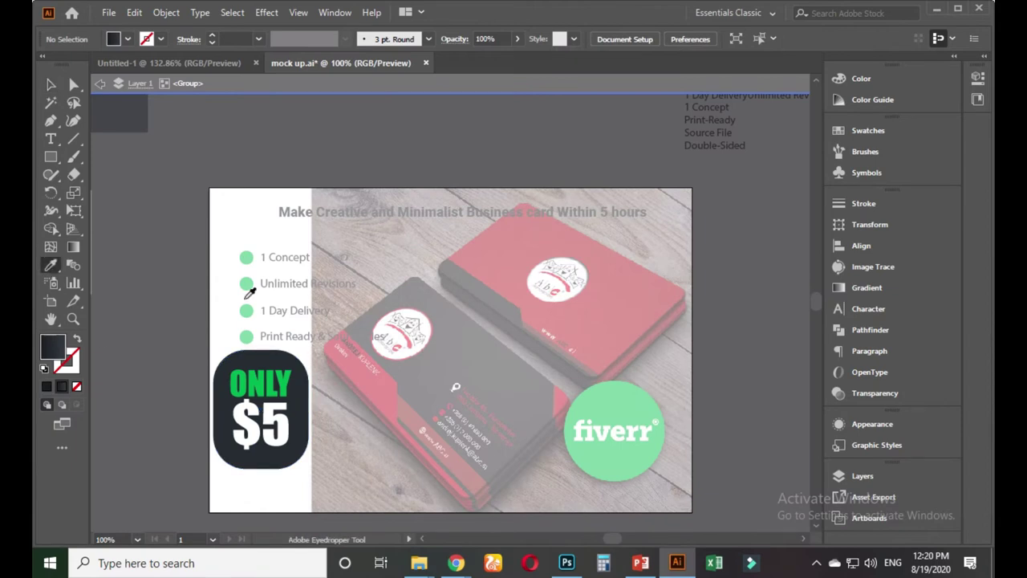
{"action": "left_click", "coordinate": [379, 390]}
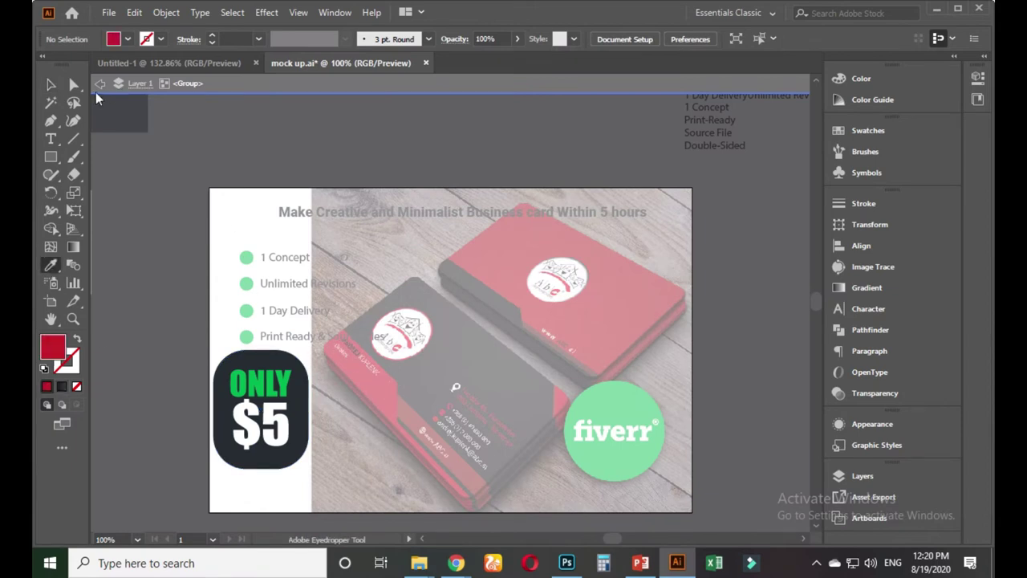
{"action": "left_click", "coordinate": [51, 84]}
{"action": "left_click", "coordinate": [297, 405]}
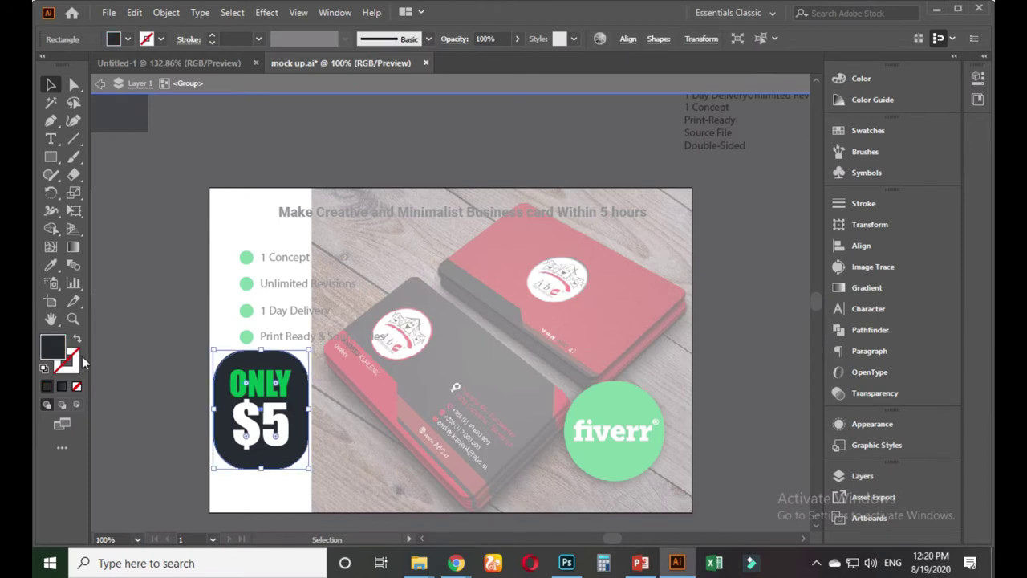
{"action": "left_click", "coordinate": [51, 265]}
{"action": "left_click", "coordinate": [374, 383]}
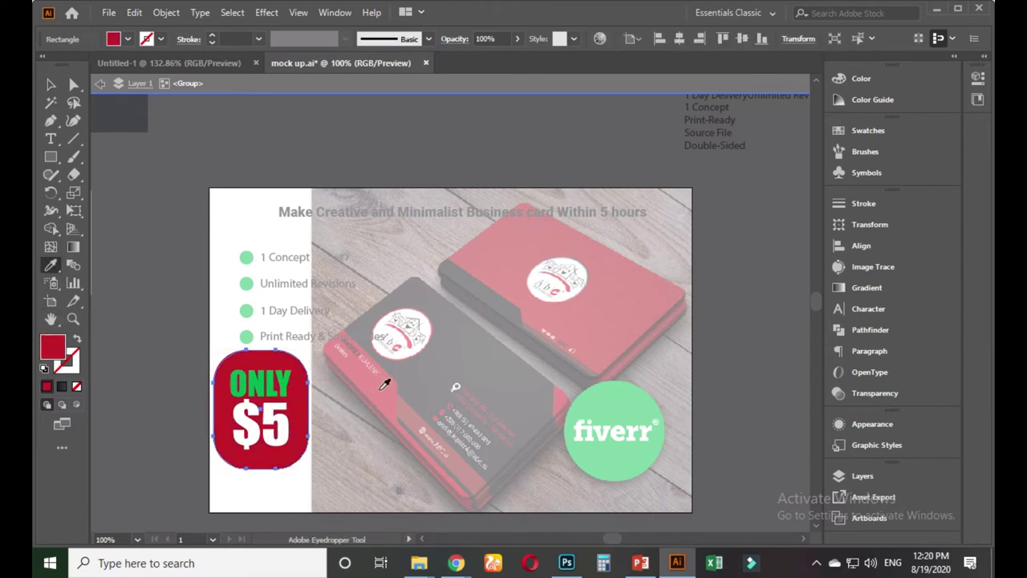
{"action": "left_click", "coordinate": [51, 84]}
{"action": "left_click", "coordinate": [153, 269]}
- Recolour the word ONLY in the price badge with the colour sampled from the dark rectangle beside the artboard, and exit isolation mode
{"action": "left_click", "coordinate": [264, 390]}
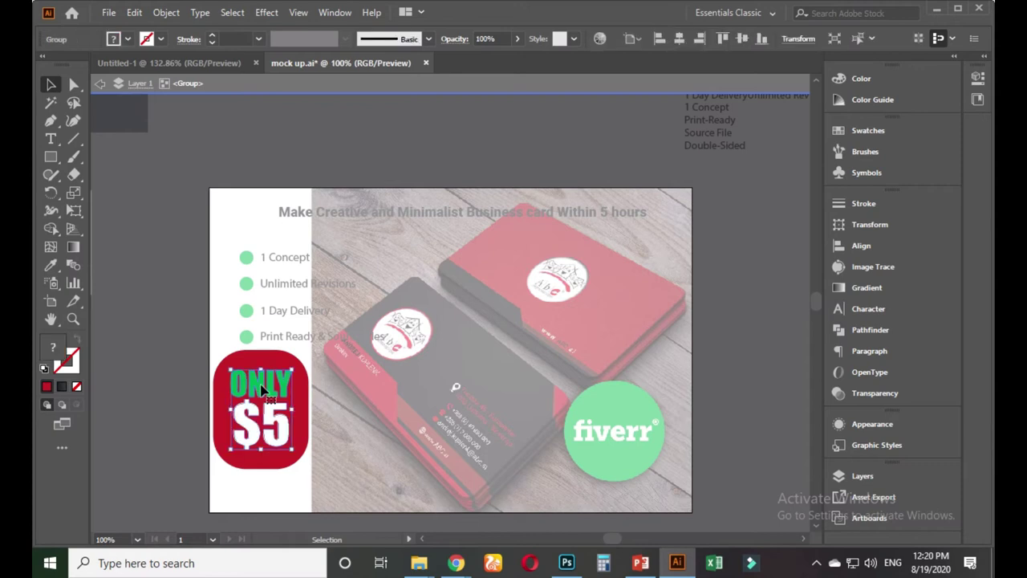
{"action": "double_click", "coordinate": [263, 390]}
{"action": "left_click", "coordinate": [51, 265]}
{"action": "left_click", "coordinate": [120, 116]}
{"action": "left_click", "coordinate": [51, 84]}
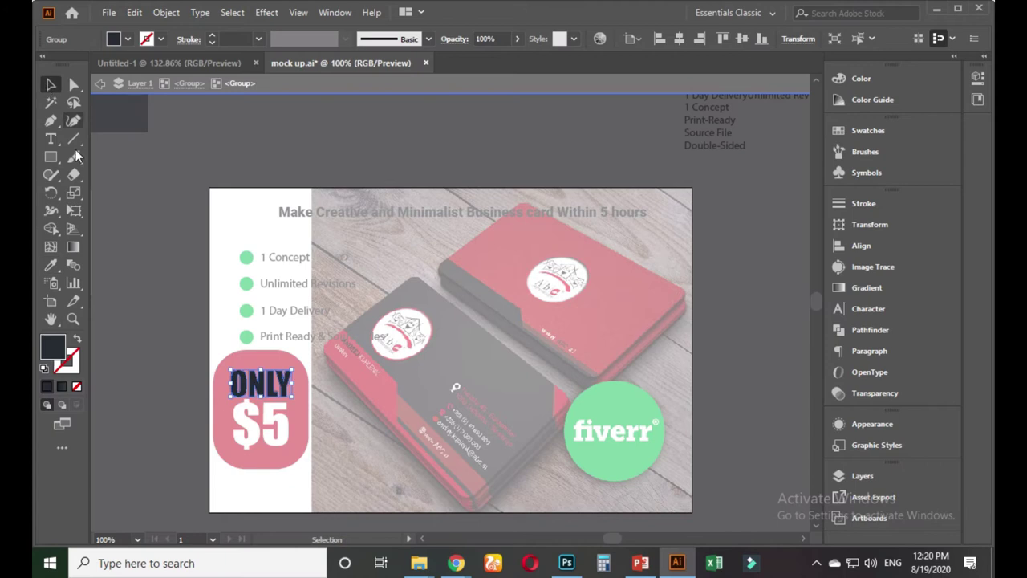
{"action": "double_click", "coordinate": [137, 287]}
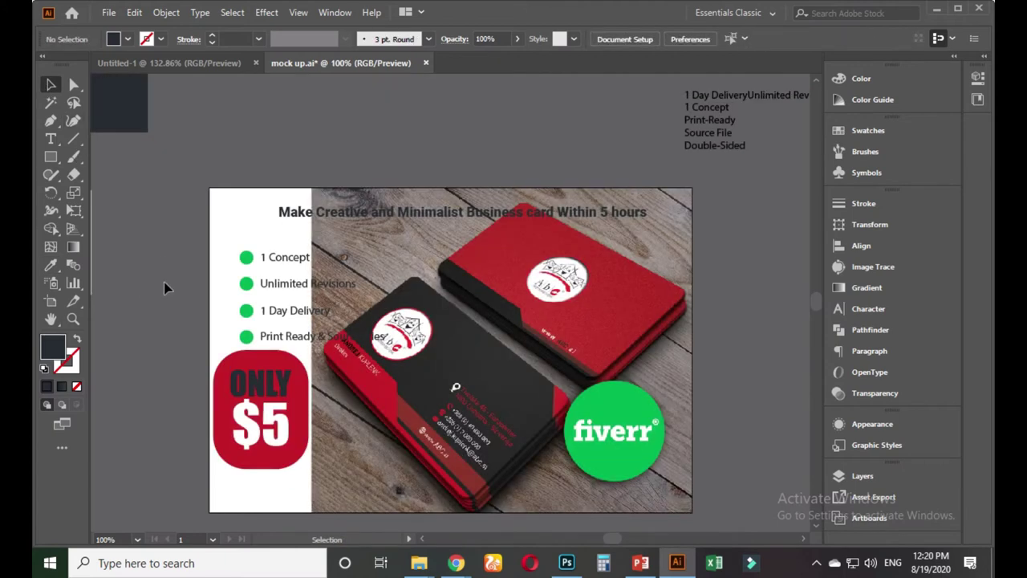
{"action": "scroll", "coordinate": [165, 288], "scroll_direction": "down", "scroll_amount": 1}
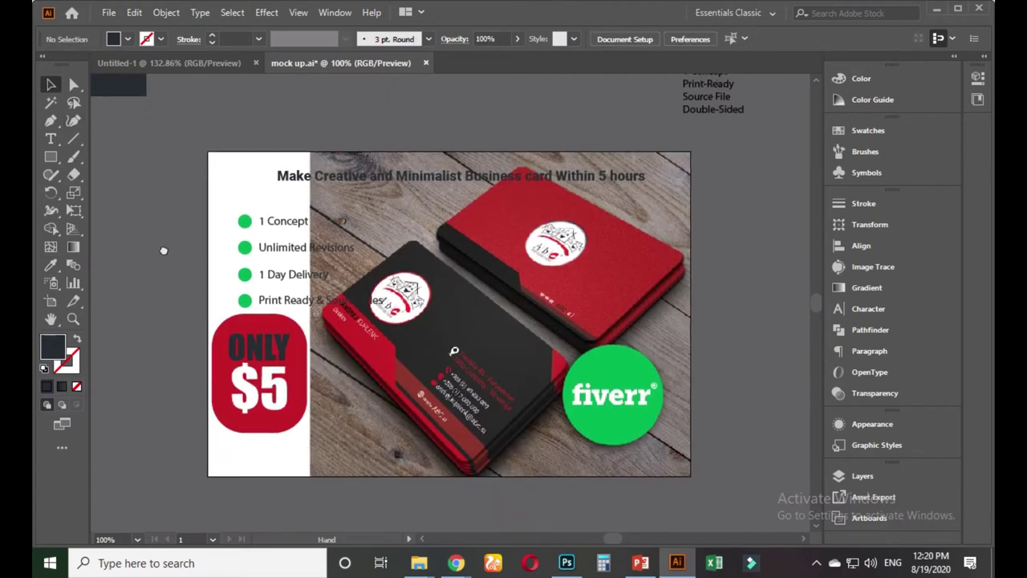
{"action": "double_click", "coordinate": [261, 348]}
{"action": "left_click", "coordinate": [261, 351]}
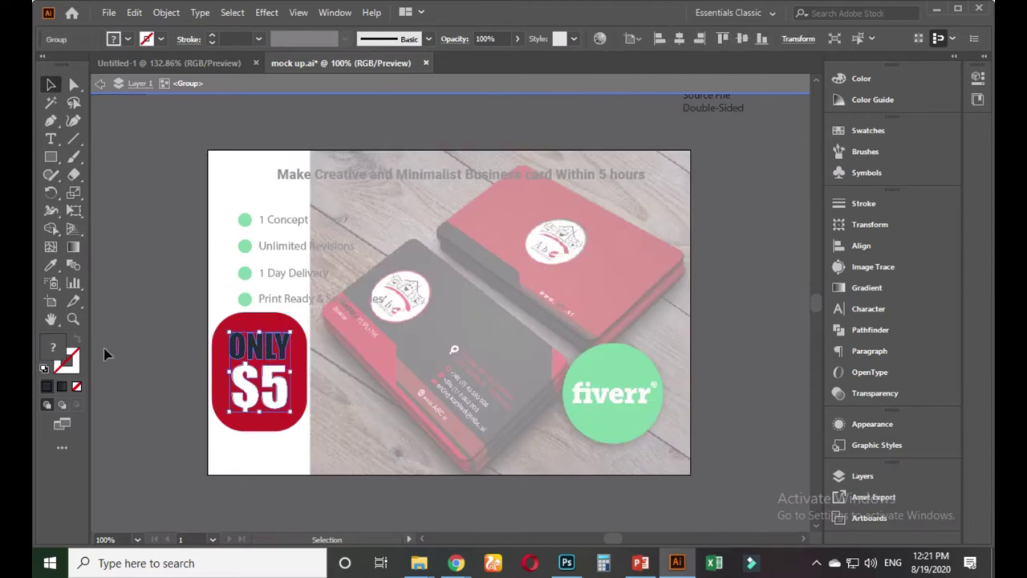
{"action": "double_click", "coordinate": [269, 347]}
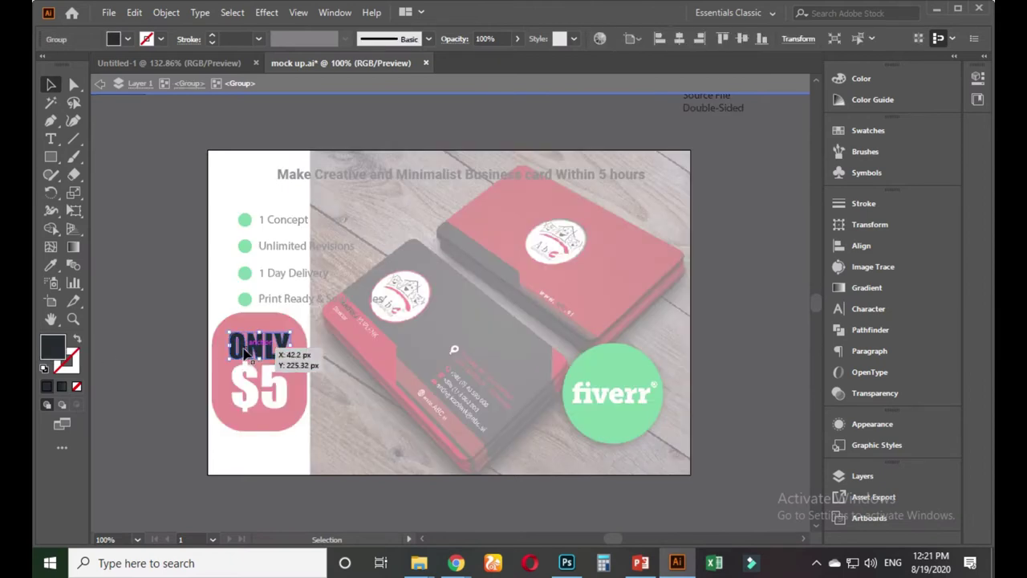
{"action": "double_click", "coordinate": [54, 348]}
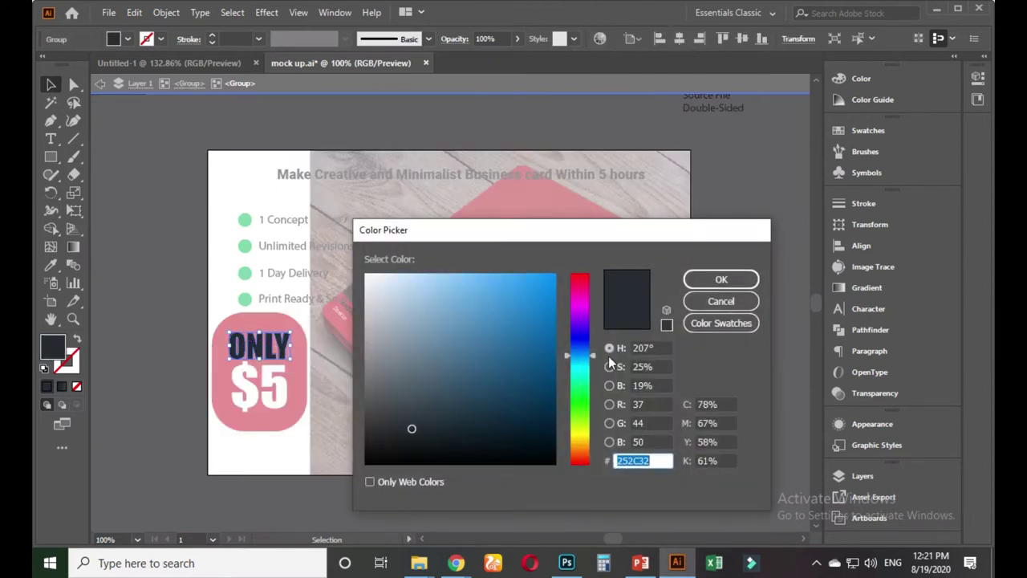
{"action": "left_click", "coordinate": [721, 280]}
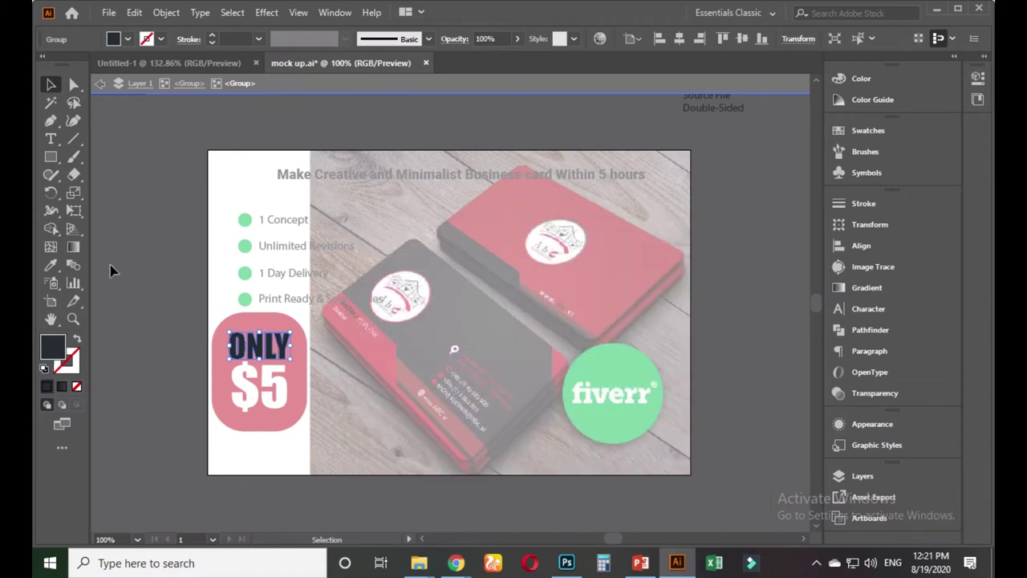
- Undo the recolouring of the word ONLY and of the price badge's background
{"action": "double_click", "coordinate": [112, 271]}
{"action": "double_click", "coordinate": [279, 381]}
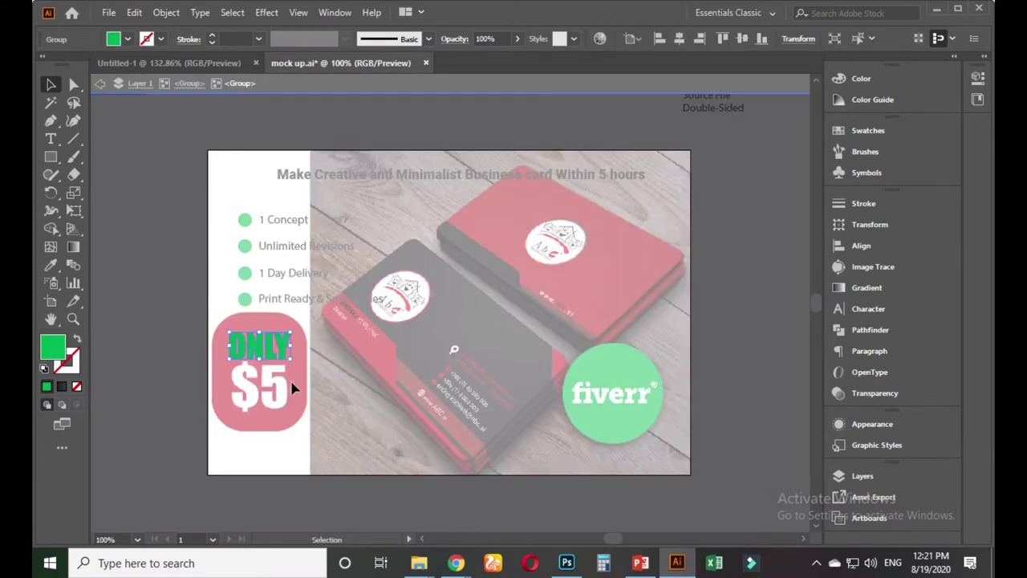
{"action": "left_click", "coordinate": [150, 316]}
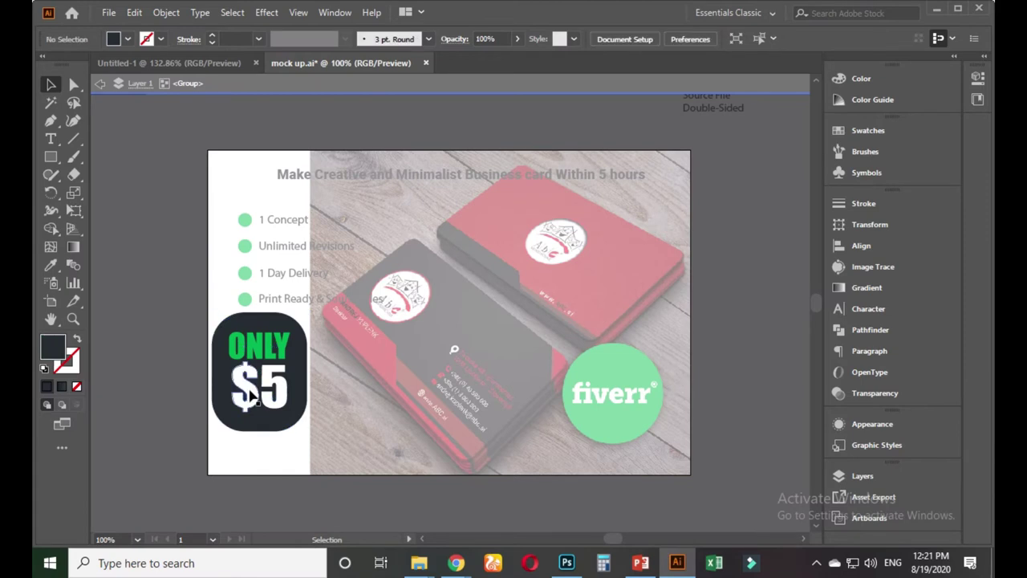
- Recolour the word ONLY in the price badge with the red sampled from the business card mockup, and exit isolation mode
{"action": "left_click", "coordinate": [256, 352]}
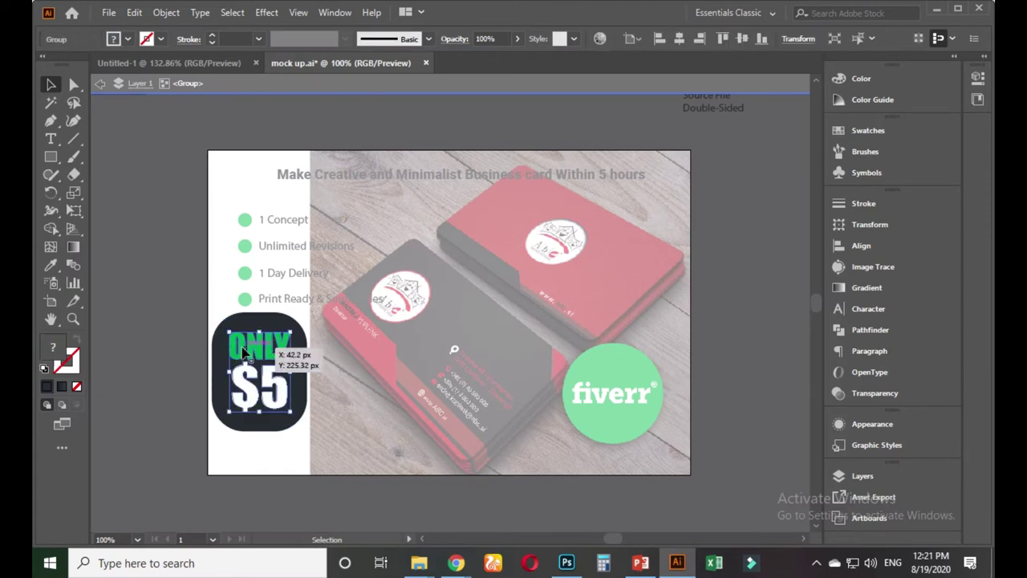
{"action": "double_click", "coordinate": [245, 351]}
{"action": "left_click", "coordinate": [48, 264]}
{"action": "left_click", "coordinate": [378, 354]}
{"action": "left_click", "coordinate": [50, 85]}
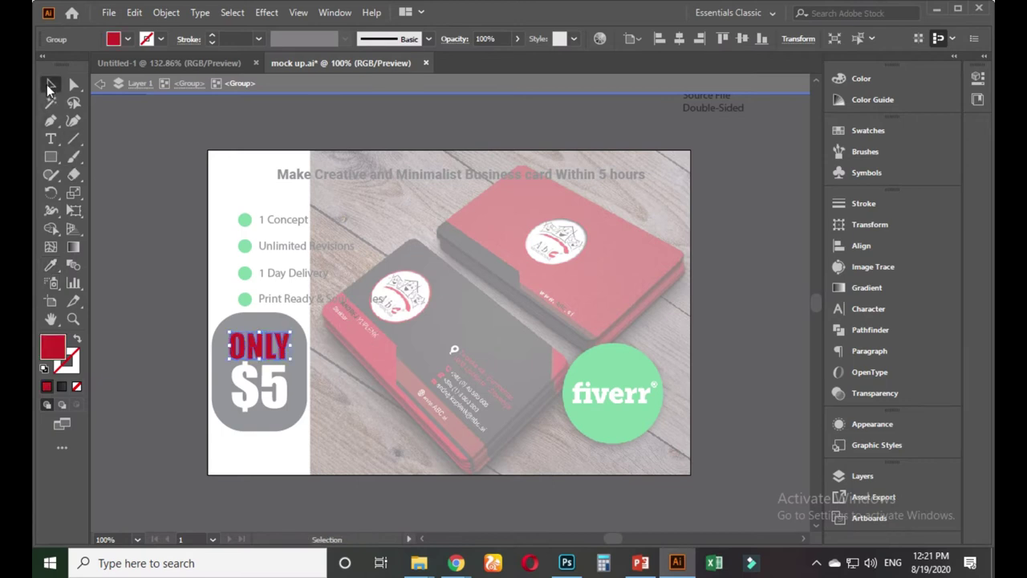
{"action": "double_click", "coordinate": [141, 247]}
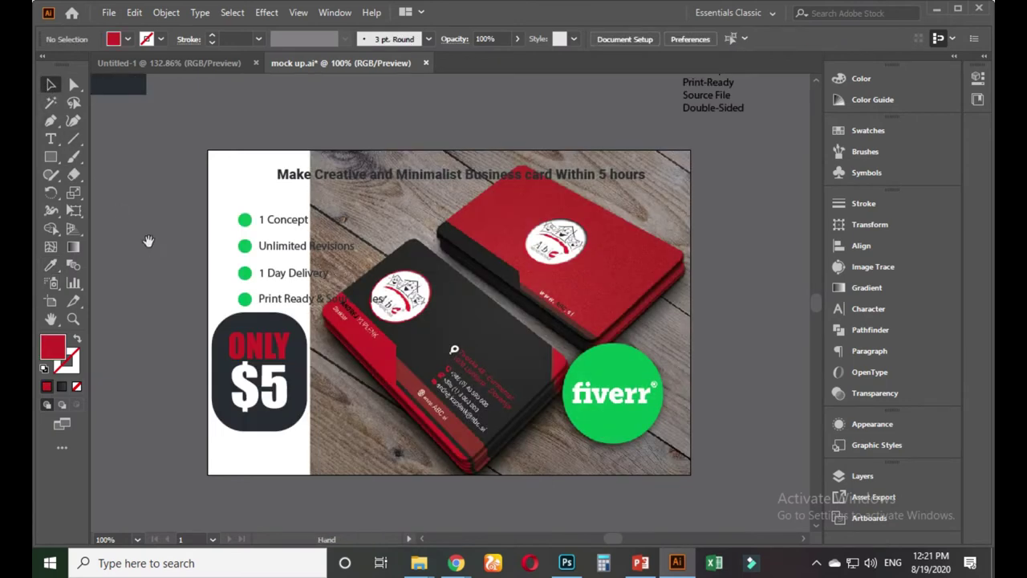
- Recolour the 1 Concept and Unlimited Revisions bullets with the red sampled from the word ONLY, and exit isolation mode
{"action": "scroll", "coordinate": [144, 241], "scroll_direction": "up", "scroll_amount": 1}
{"action": "left_click", "coordinate": [238, 255]}
{"action": "double_click", "coordinate": [238, 256]}
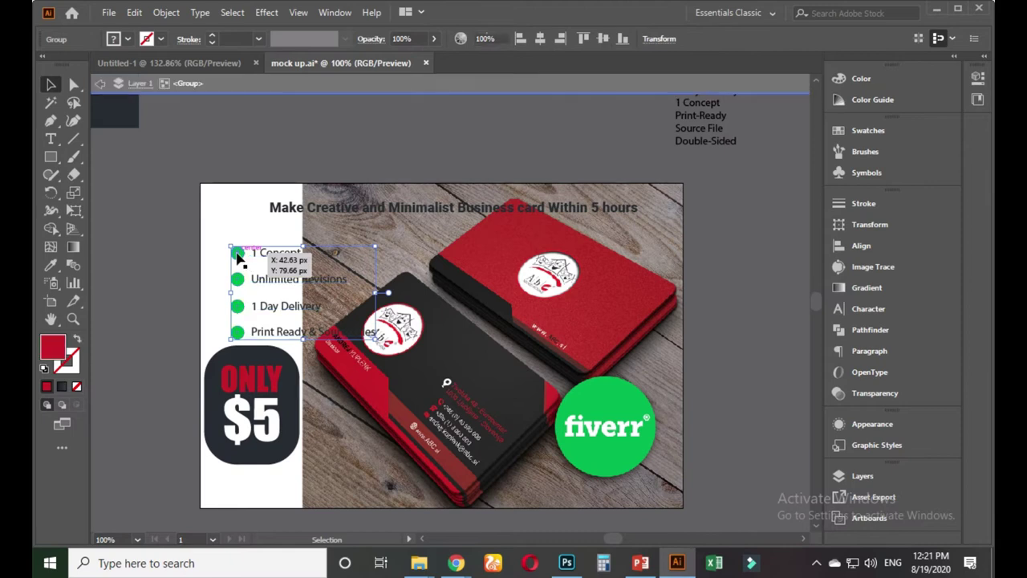
{"action": "double_click", "coordinate": [238, 255]}
{"action": "left_click", "coordinate": [239, 281], "text": "shift"}
{"action": "left_click", "coordinate": [51, 265]}
{"action": "left_click", "coordinate": [243, 371]}
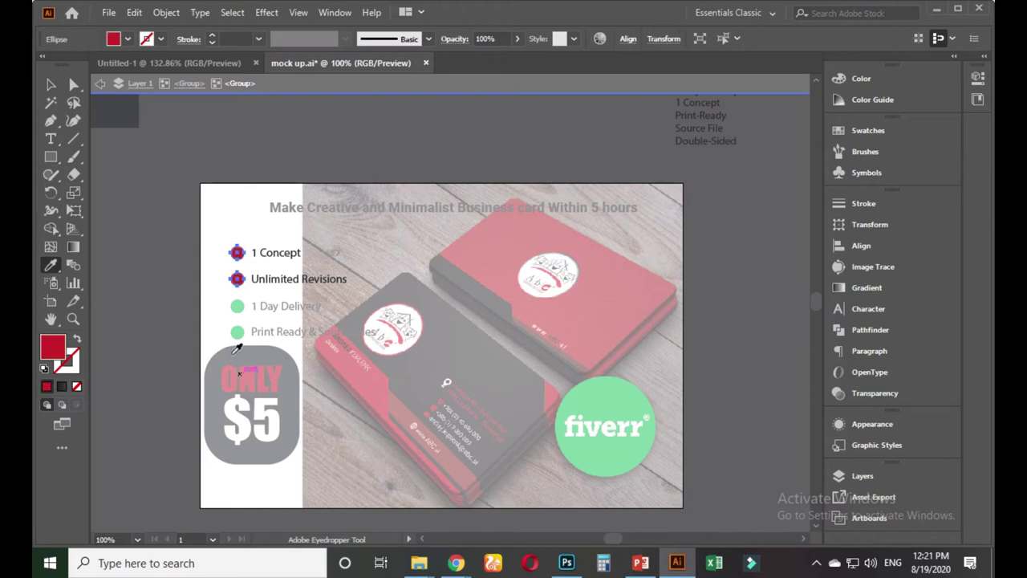
{"action": "left_click", "coordinate": [50, 84]}
{"action": "double_click", "coordinate": [150, 239]}
- Recolour the 1 Day Delivery and Print Ready & Source Files bullets with the same red from the word ONLY, and exit isolation mode
{"action": "left_click", "coordinate": [236, 313]}
{"action": "double_click", "coordinate": [235, 314]}
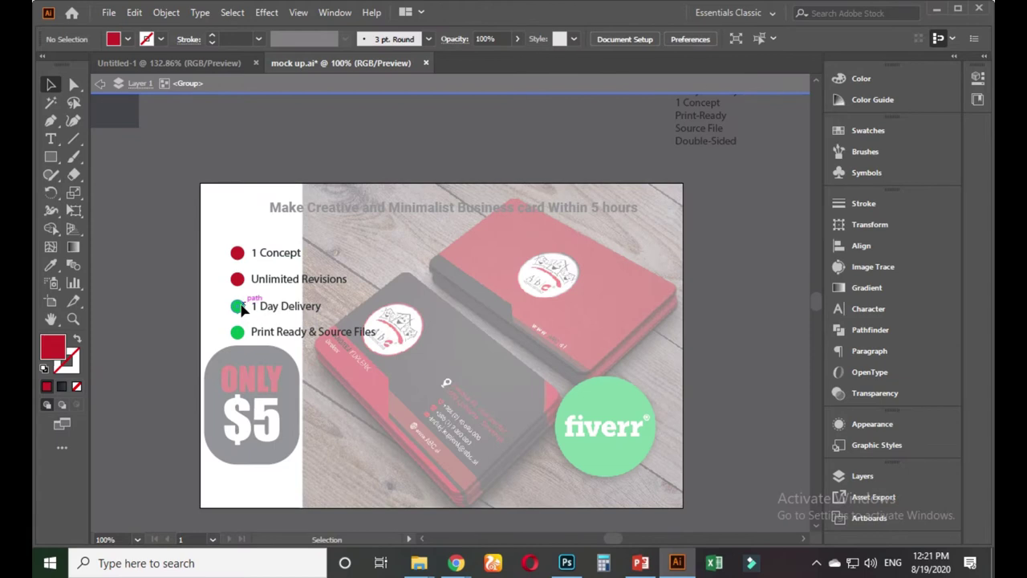
{"action": "left_click_drag", "start_coordinate": [241, 309], "coordinate": [236, 336]}
{"action": "left_click", "coordinate": [51, 268]}
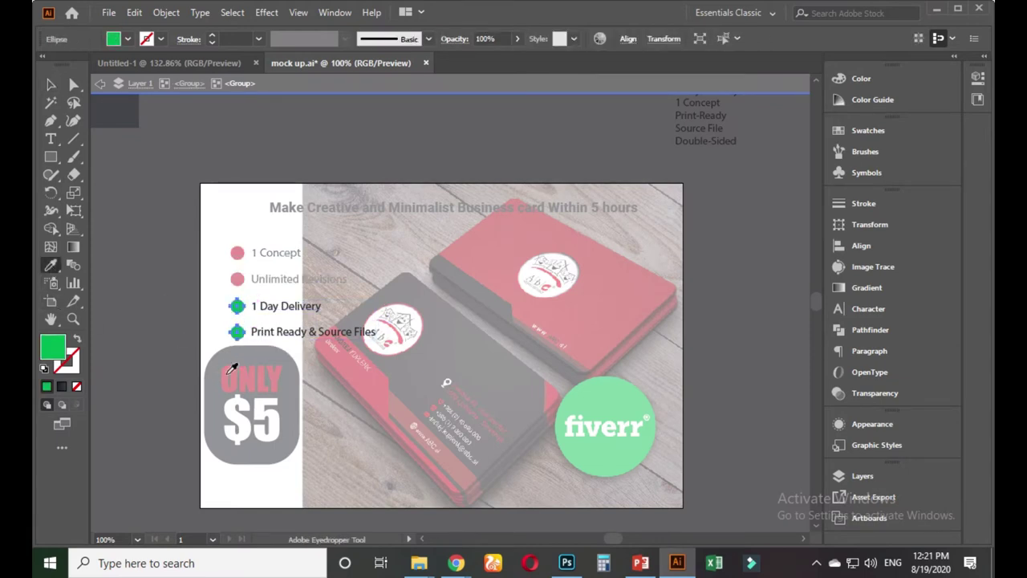
{"action": "left_click", "coordinate": [232, 369]}
{"action": "left_click", "coordinate": [50, 84]}
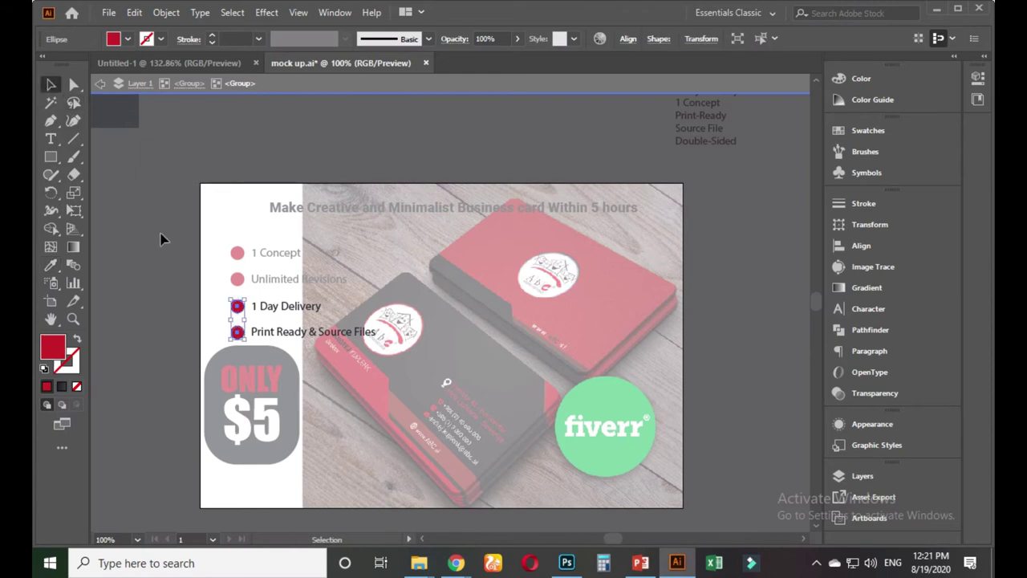
{"action": "double_click", "coordinate": [161, 239]}
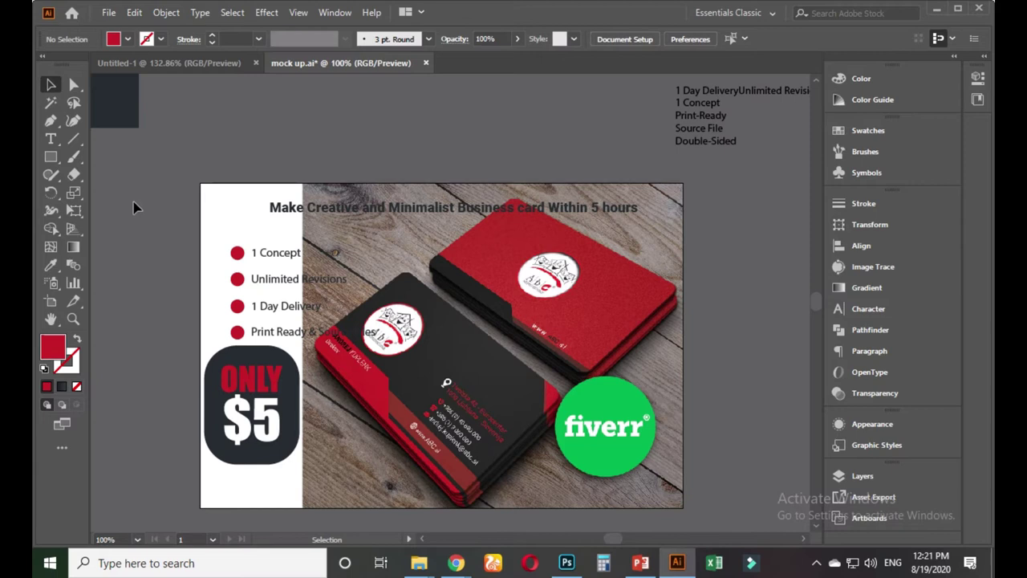
- Move the bulleted feature list up and left, close to the artboard's left edge just below the headline
{"action": "left_click_drag", "start_coordinate": [133, 207], "coordinate": [121, 211]}
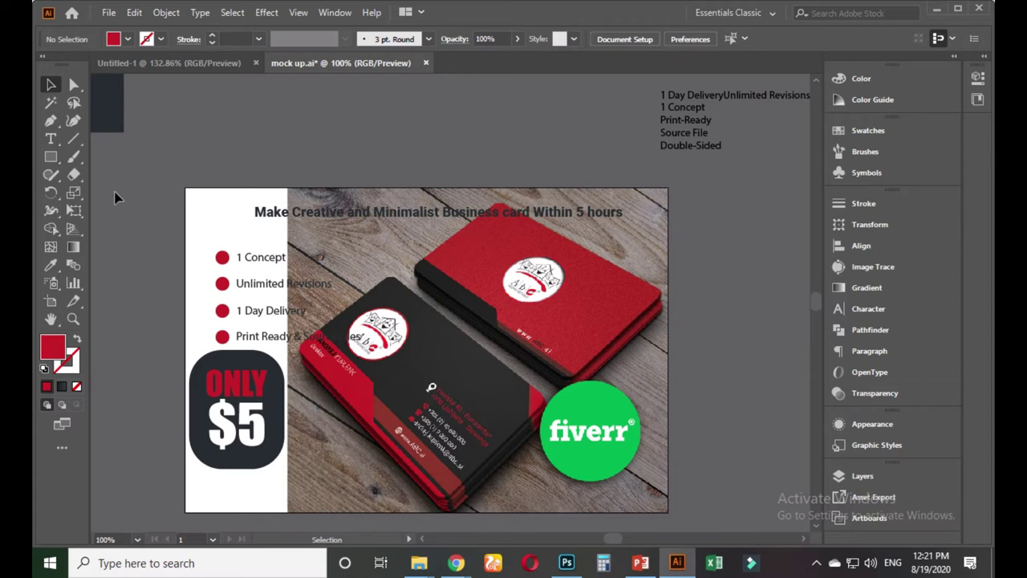
{"action": "left_click_drag", "start_coordinate": [219, 262], "coordinate": [197, 234]}
{"action": "left_click", "coordinate": [132, 195]}
- Try scaling the mockup image down towards the artboard's lower-right corner, and undo the scaling
{"action": "key", "text": "ctrl+minus"}
{"action": "left_click", "coordinate": [317, 248]}
{"action": "left_click_drag", "start_coordinate": [236, 190], "coordinate": [267, 240]}
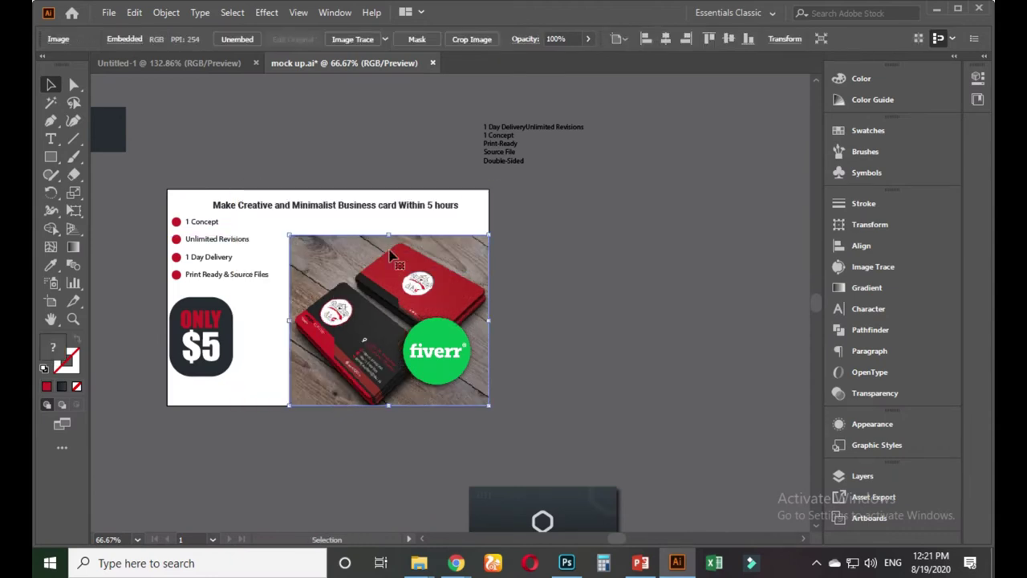
{"action": "left_click", "coordinate": [540, 305]}
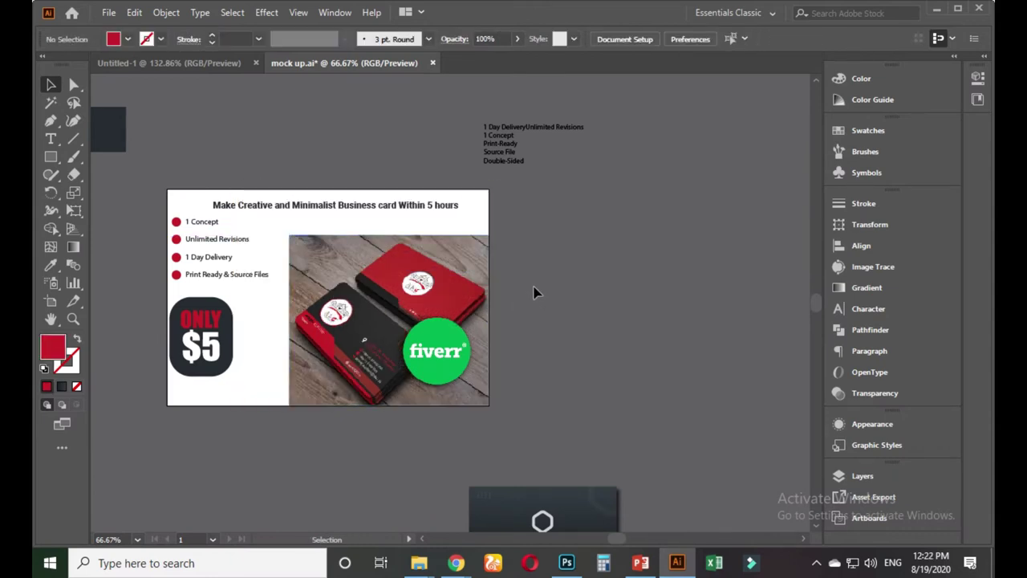
{"action": "scroll", "coordinate": [511, 286], "scroll_direction": "up", "scroll_amount": 1}
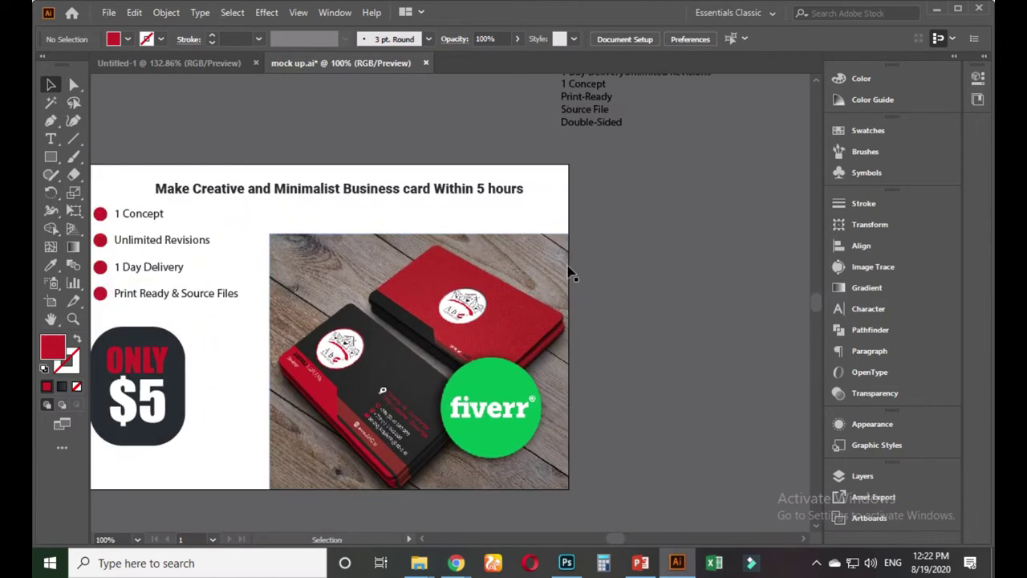
{"action": "key", "text": "ctrl+z"}
{"action": "left_click", "coordinate": [623, 271]}
{"action": "scroll", "coordinate": [624, 271], "scroll_direction": "down", "scroll_amount": 1}
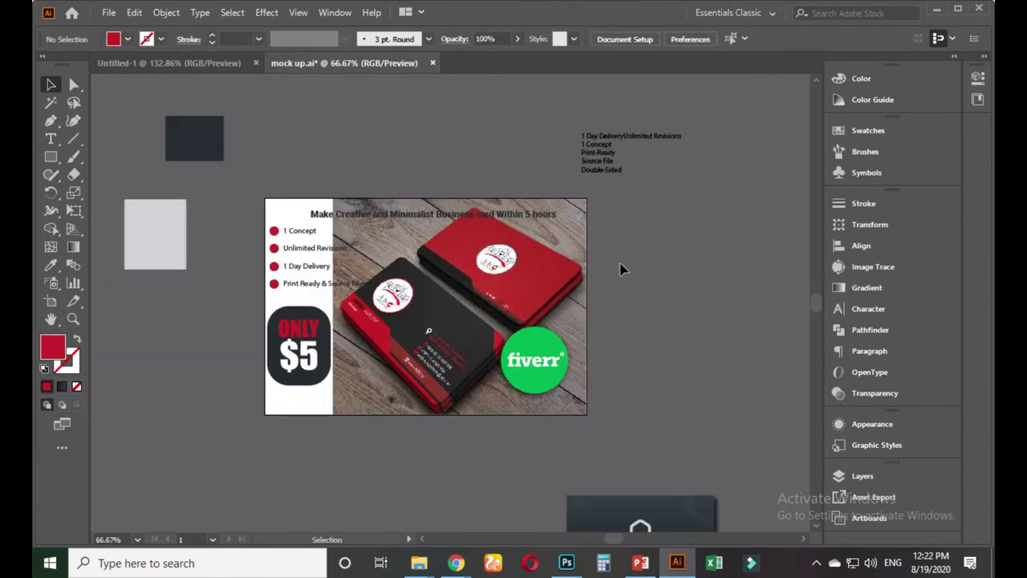
- Scale the mockup image down to about 378 × 321 px, keeping it in the artboard's lower-right corner below the headline
{"action": "left_click", "coordinate": [334, 200]}
{"action": "left_click_drag", "start_coordinate": [334, 199], "coordinate": [348, 232]}
{"action": "left_click", "coordinate": [640, 285]}
- Draw a closed red shape over the mockup image with the Pen tool, with curved left and upper edges and straight right and lower edges
{"action": "left_click", "coordinate": [51, 120]}
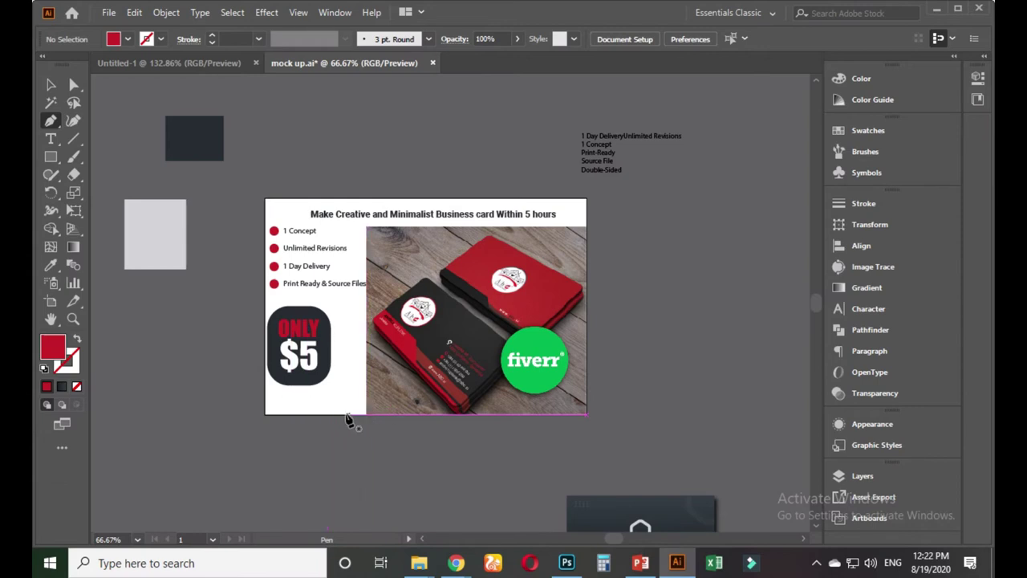
{"action": "left_click_drag", "start_coordinate": [366, 415], "coordinate": [390, 254]}
{"action": "left_click_drag", "start_coordinate": [465, 240], "coordinate": [580, 240]}
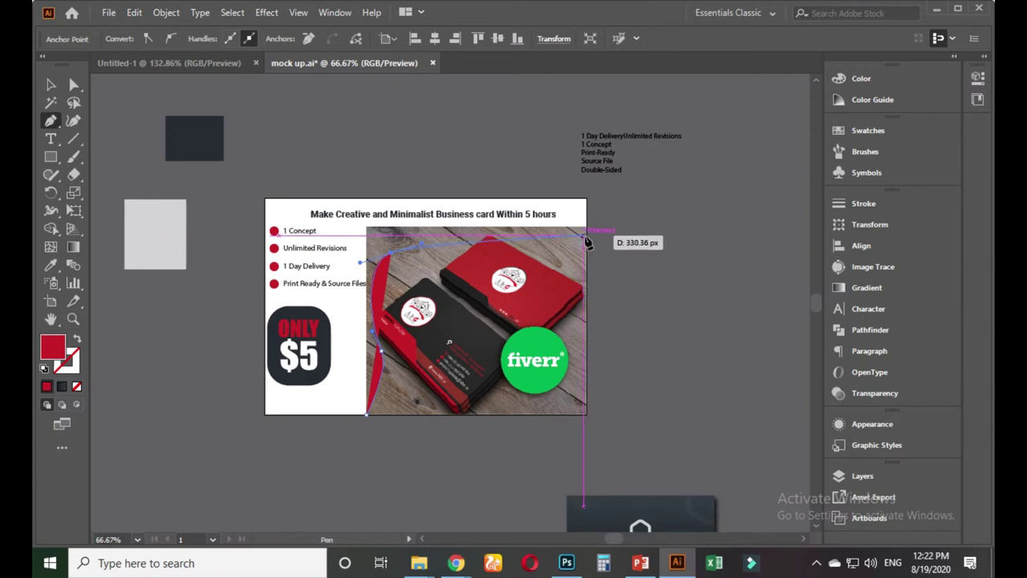
{"action": "mouse_move", "coordinate": [588, 237]}
{"action": "left_mouse_down"}
{"action": "mouse_move", "coordinate": [635, 261]}
{"action": "mouse_move", "coordinate": [592, 232]}
{"action": "left_mouse_up"}
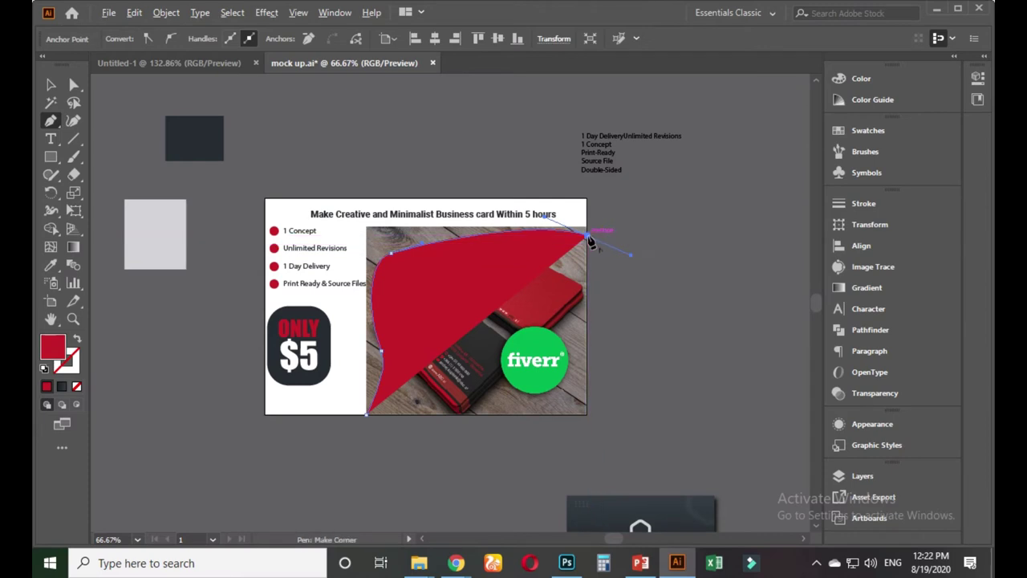
{"action": "left_click", "coordinate": [586, 414]}
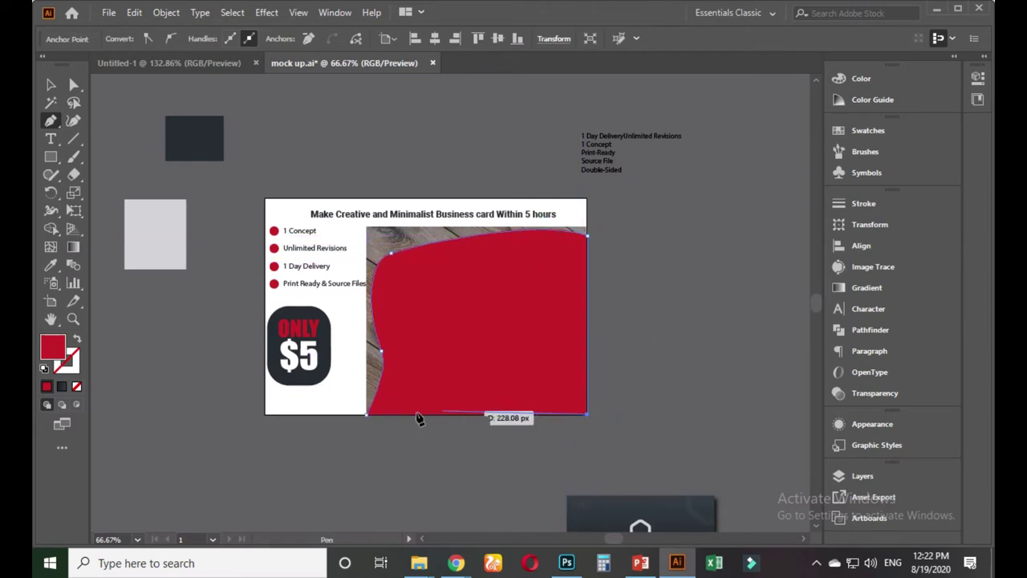
{"action": "left_click", "coordinate": [367, 415]}
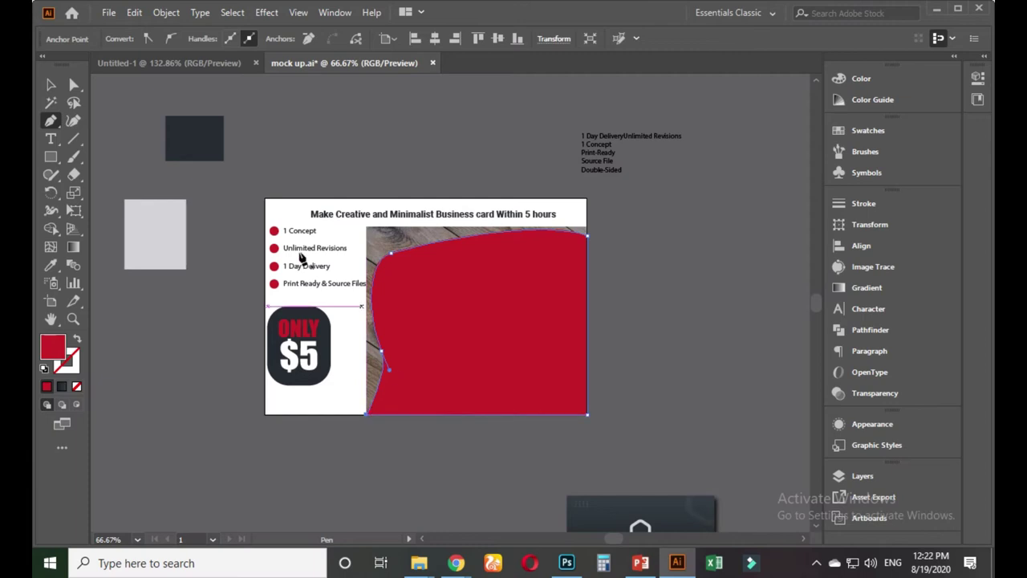
- Smooth the upper edge of the red curved shape with the Smooth tool, and deselect it
{"action": "left_click", "coordinate": [51, 174]}
{"action": "left_click", "coordinate": [106, 209]}
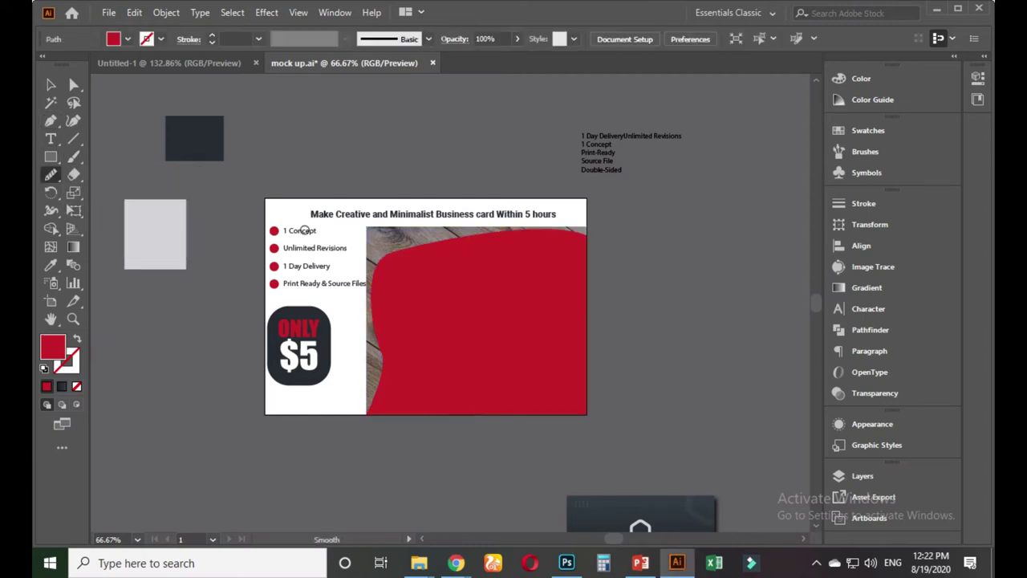
{"action": "left_click", "coordinate": [434, 295], "text": "ctrl"}
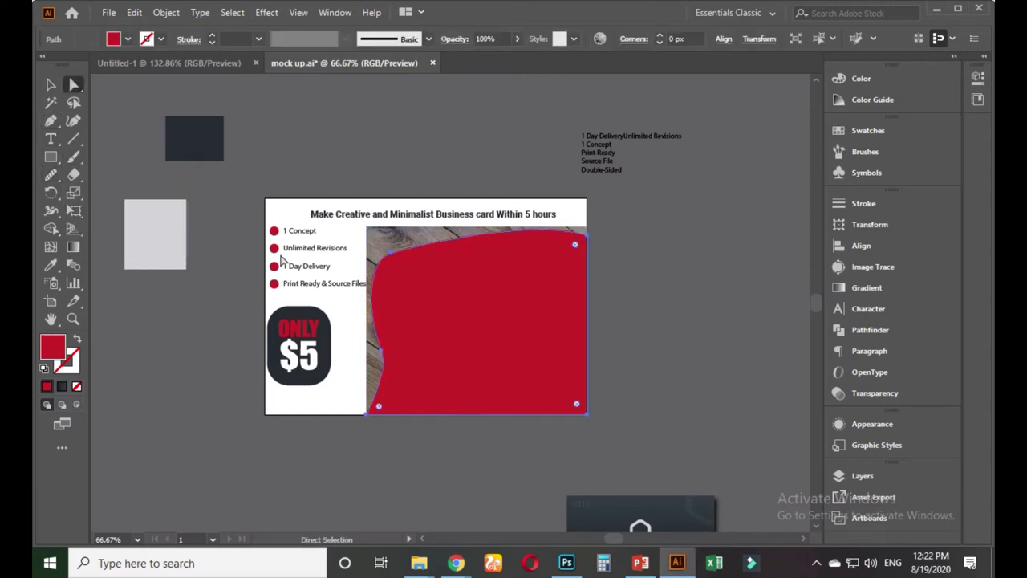
{"action": "mouse_move", "coordinate": [469, 249]}
{"action": "left_mouse_down"}
{"action": "mouse_move", "coordinate": [422, 245]}
{"action": "mouse_move", "coordinate": [484, 245]}
{"action": "mouse_move", "coordinate": [398, 259]}
{"action": "mouse_move", "coordinate": [539, 251]}
{"action": "left_mouse_up"}
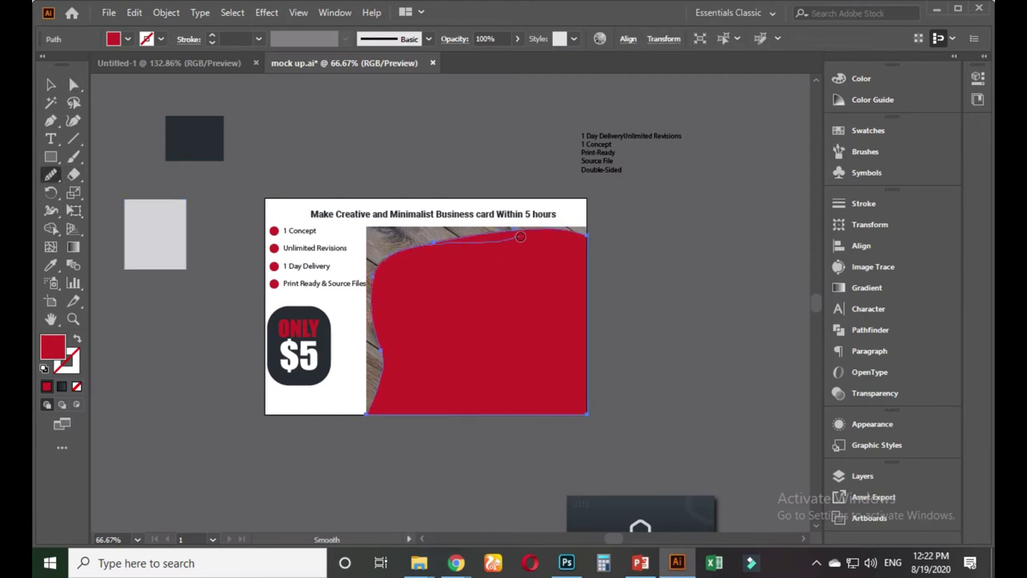
{"action": "left_click_drag", "start_coordinate": [398, 257], "coordinate": [616, 236]}
{"action": "key", "text": "v"}
{"action": "left_click", "coordinate": [676, 291]}
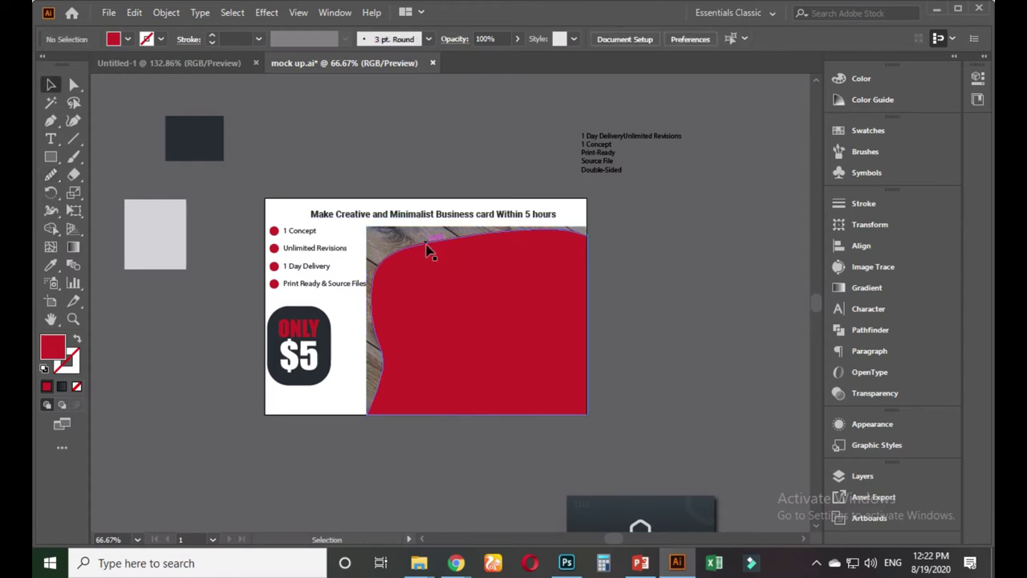
- Make a clipping mask of the mockup image with the red curved shape
{"action": "left_click", "coordinate": [440, 294], "text": "ctrl"}
{"action": "left_click", "coordinate": [440, 298], "text": "shift"}
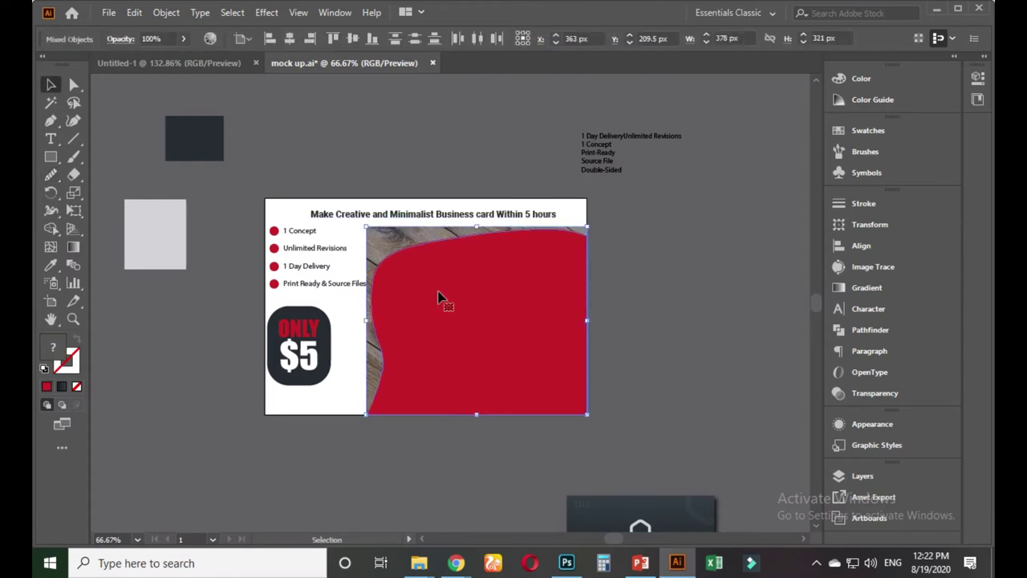
{"action": "key", "text": "ctrl+7"}
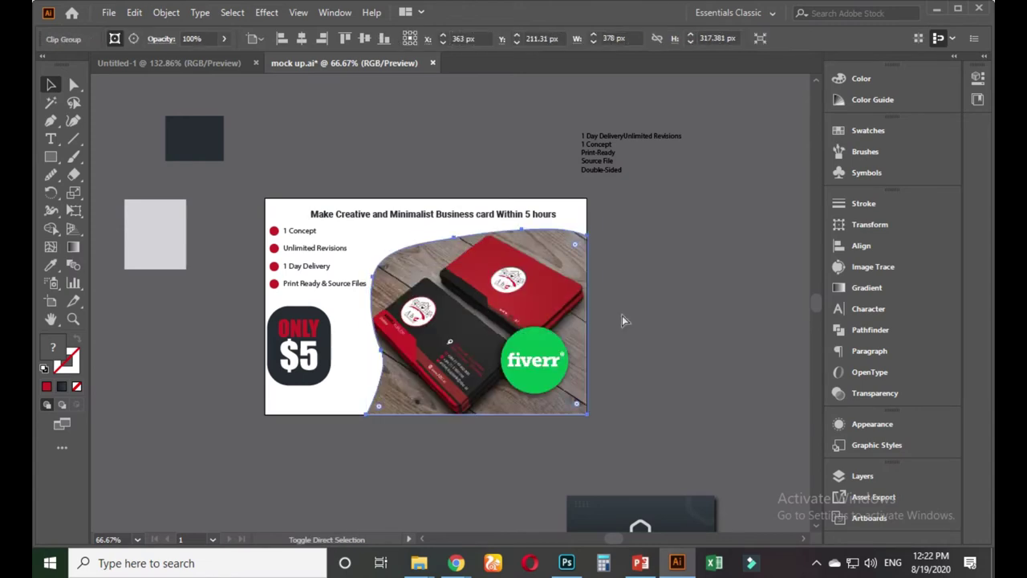
{"action": "left_click", "coordinate": [638, 284]}
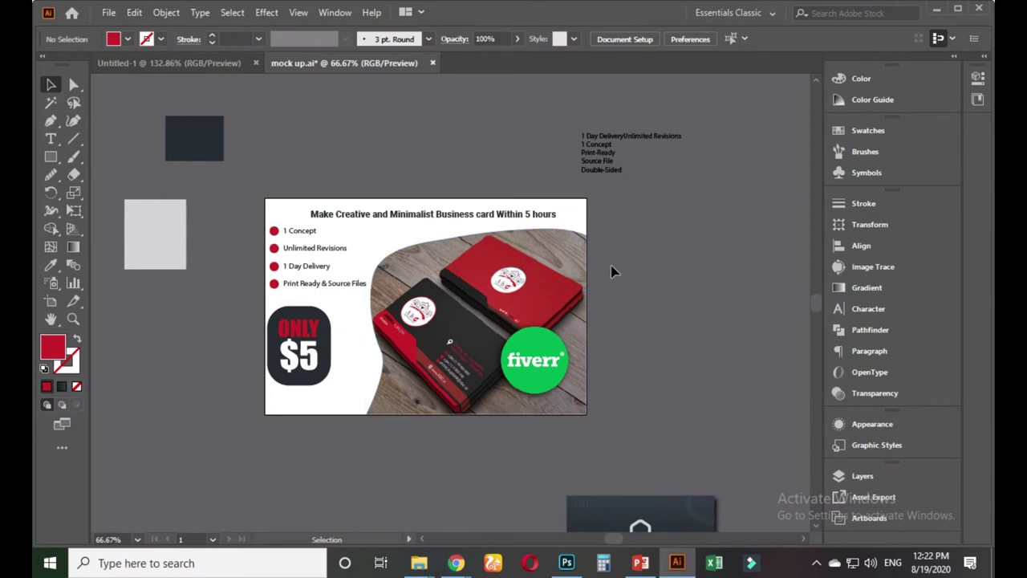
- Undo the clipping mask and paste a copy of the red curved shape in front at the same place
{"action": "key", "text": "ctrl+1"}
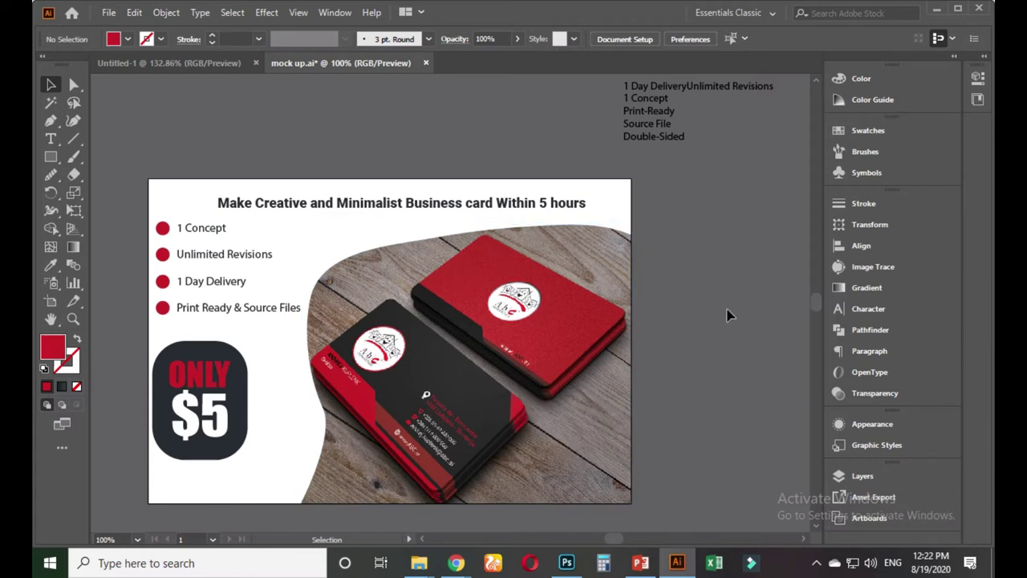
{"action": "key", "text": "ctrl+f"}
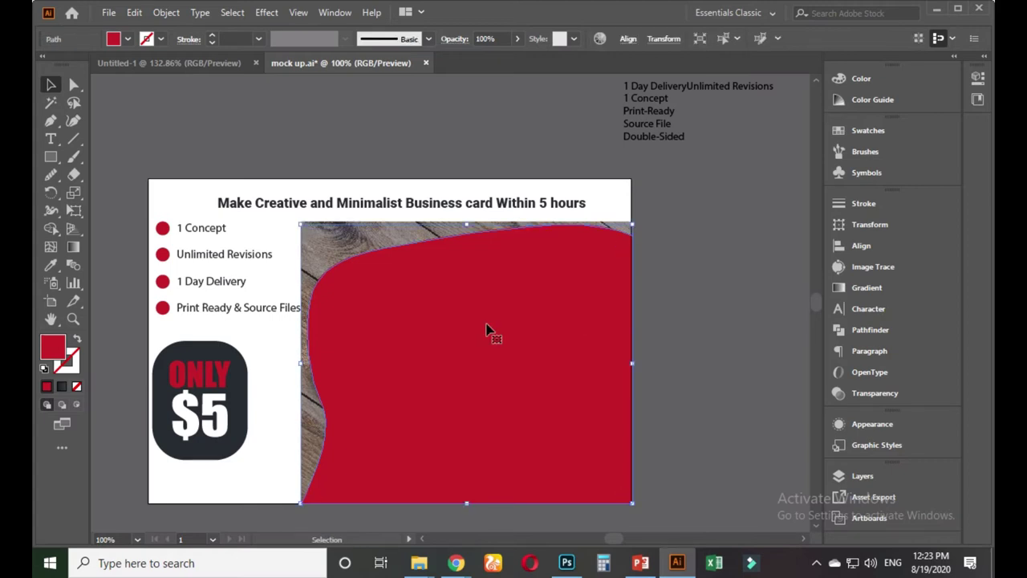
- Make a clipping mask of the mockup image with the red curved shape and arrange it behind the Fiverr logo
{"action": "left_click", "coordinate": [683, 315]}
{"action": "left_click", "coordinate": [324, 232]}
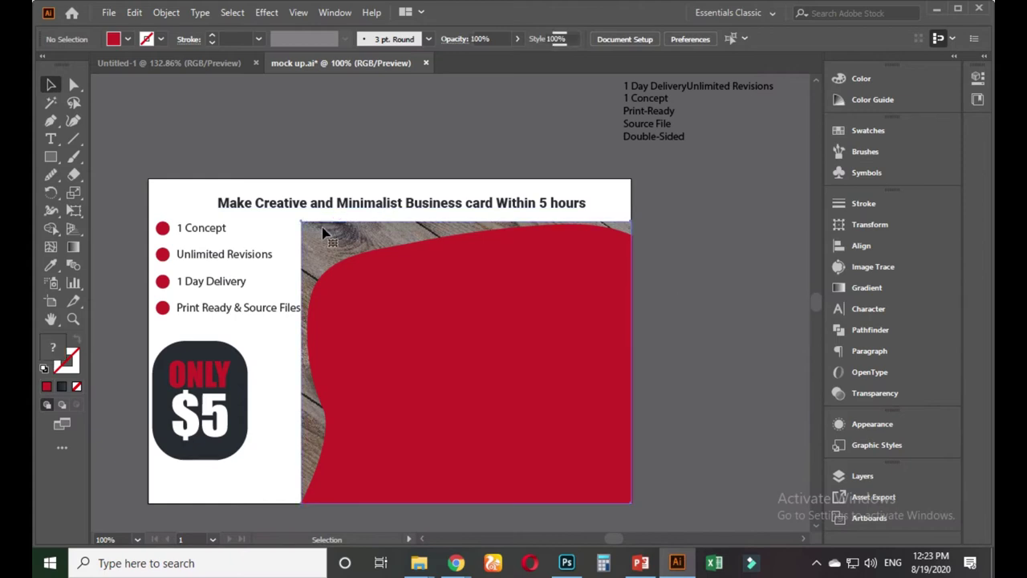
{"action": "left_click", "coordinate": [394, 305], "text": "shift"}
{"action": "key", "text": "a"}
{"action": "key", "text": "ctrl+7"}
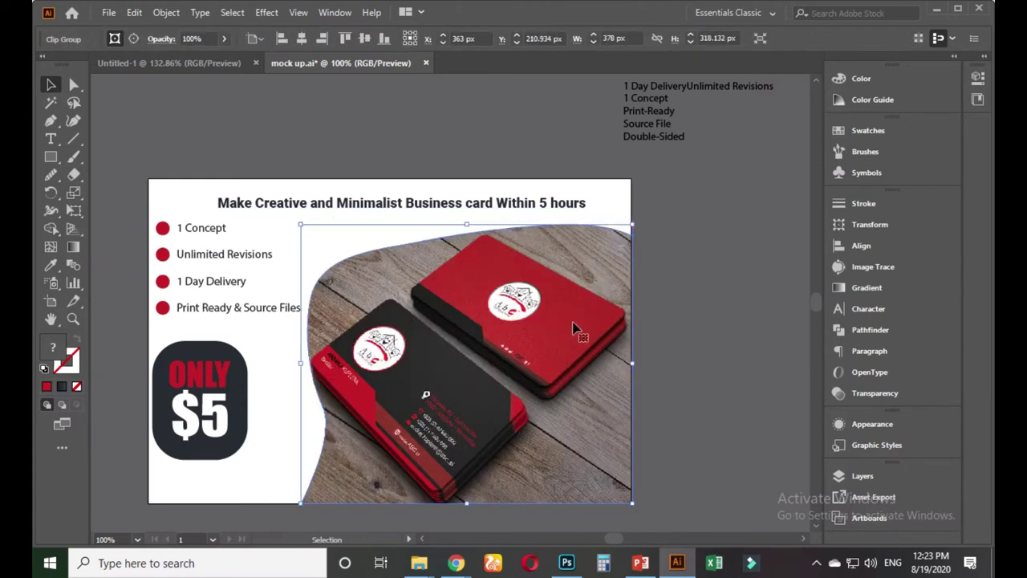
{"action": "key", "text": "v"}
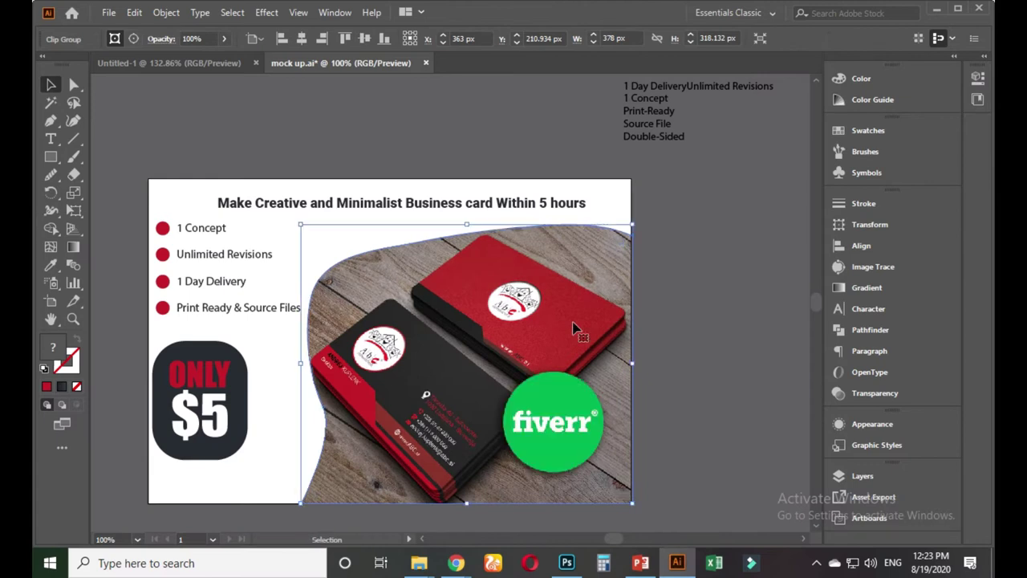
{"action": "left_click", "coordinate": [663, 334]}
- Try placing a smaller Fiverr logo in the design's lower-left area and the ONLY $5 badge over the mockup's lower-right corner
{"action": "scroll", "coordinate": [666, 337], "scroll_direction": "down", "scroll_amount": 2}
{"action": "left_click_drag", "start_coordinate": [191, 330], "coordinate": [704, 331]}
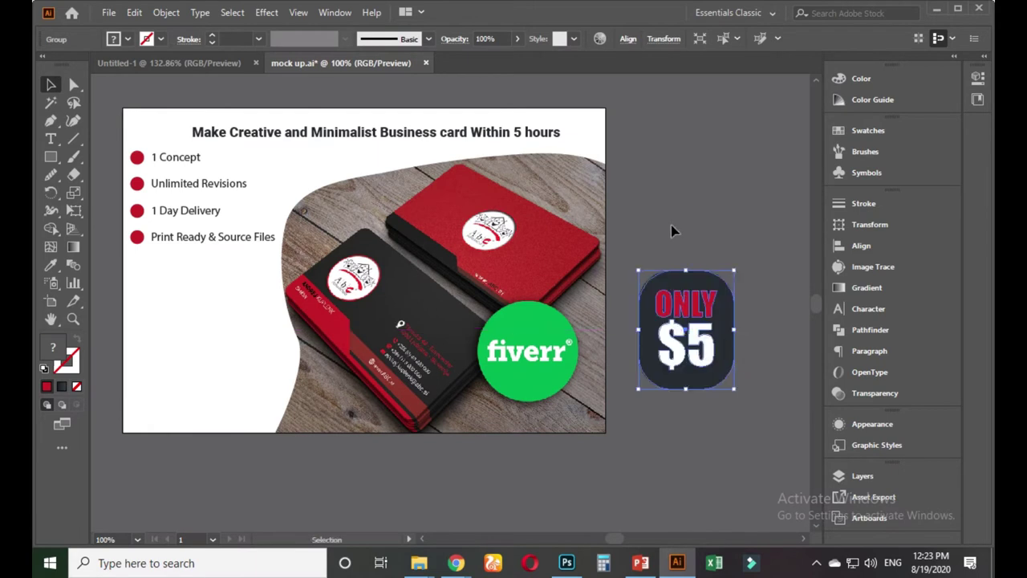
{"action": "left_click", "coordinate": [671, 229]}
{"action": "left_click_drag", "start_coordinate": [509, 378], "coordinate": [174, 378]}
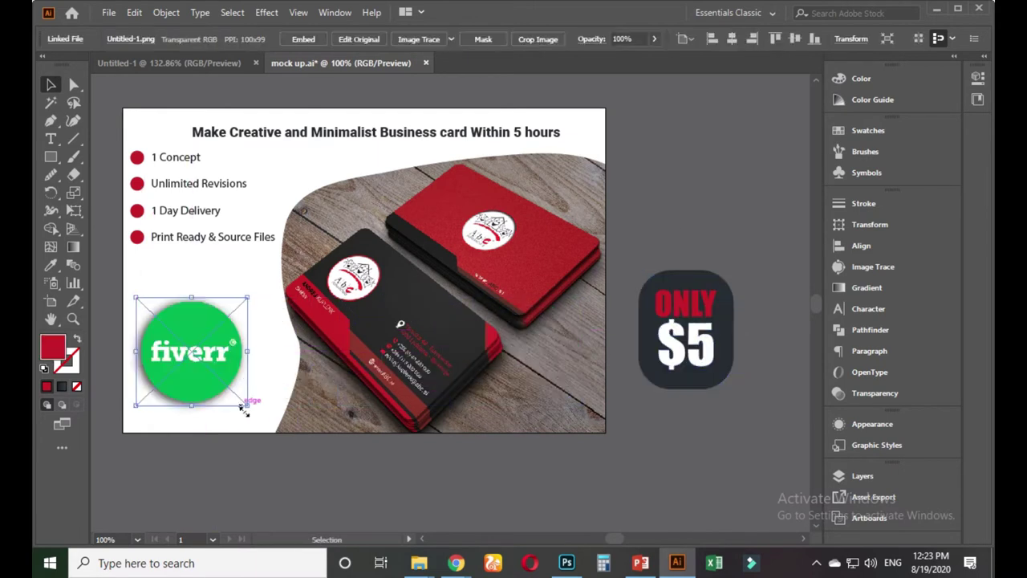
{"action": "left_click_drag", "start_coordinate": [246, 411], "coordinate": [226, 386]}
{"action": "left_click_drag", "start_coordinate": [187, 350], "coordinate": [180, 387]}
{"action": "left_click", "coordinate": [287, 499]}
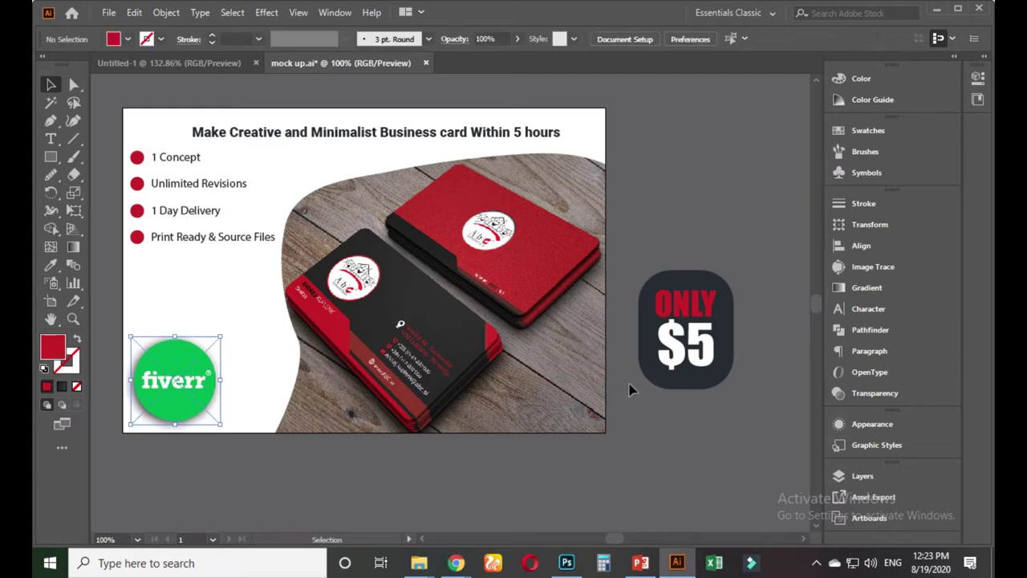
{"action": "left_click", "coordinate": [705, 350]}
{"action": "left_click_drag", "start_coordinate": [705, 350], "coordinate": [566, 390]}
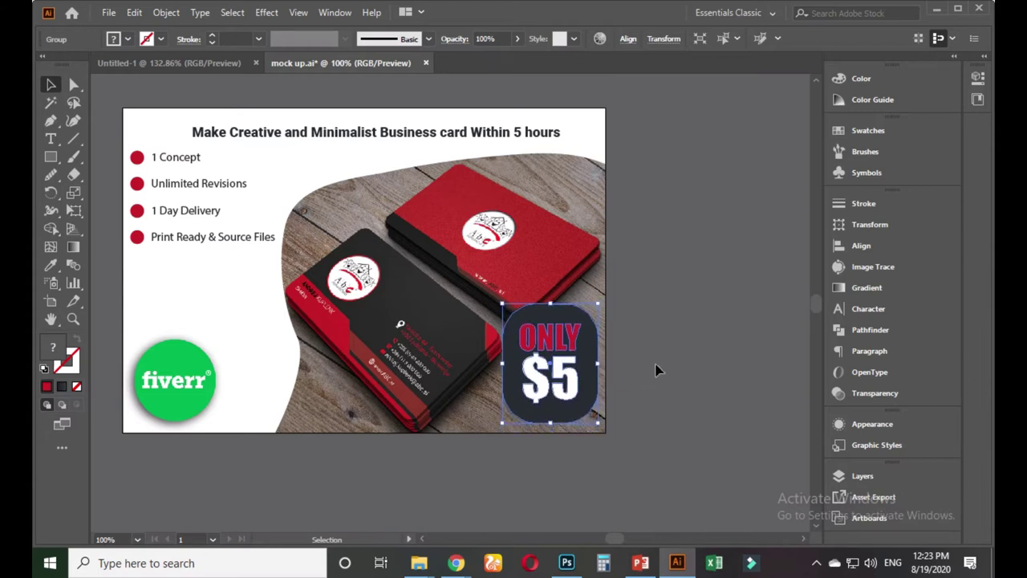
{"action": "left_click", "coordinate": [654, 369]}
- Undo the repositioning of the ONLY $5 badge and the moving and resizing of the Fiverr logo
{"action": "scroll", "coordinate": [640, 328], "scroll_direction": "up", "scroll_amount": 1}
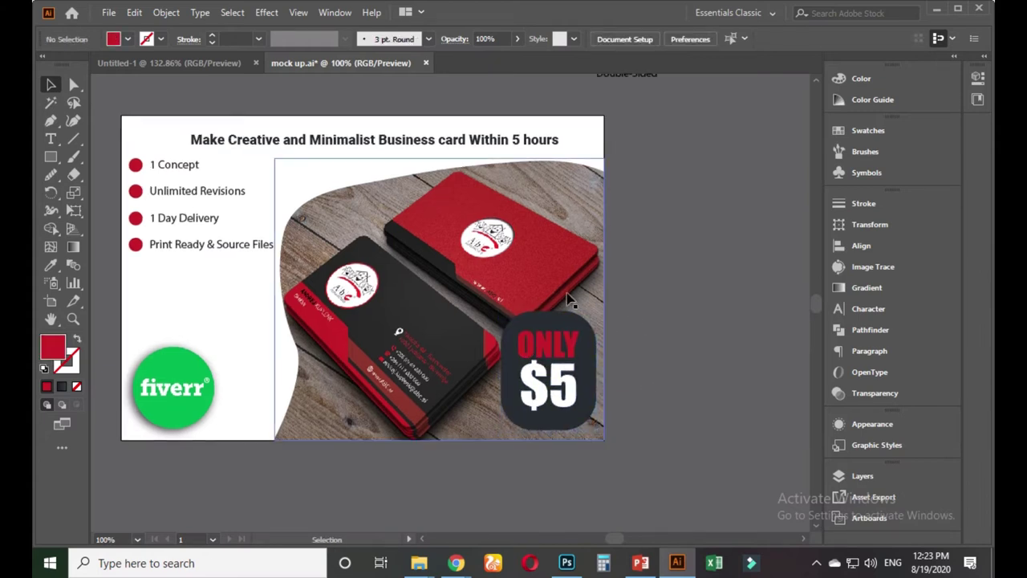
{"action": "key", "text": "a"}
{"action": "left_click", "coordinate": [571, 305]}
{"action": "key", "text": "ctrl+z"}
{"action": "key", "text": "ctrl+z"}
{"action": "key", "text": "ctrl+z"}
{"action": "key", "text": "ctrl+z"}
{"action": "key", "text": "ctrl+z"}
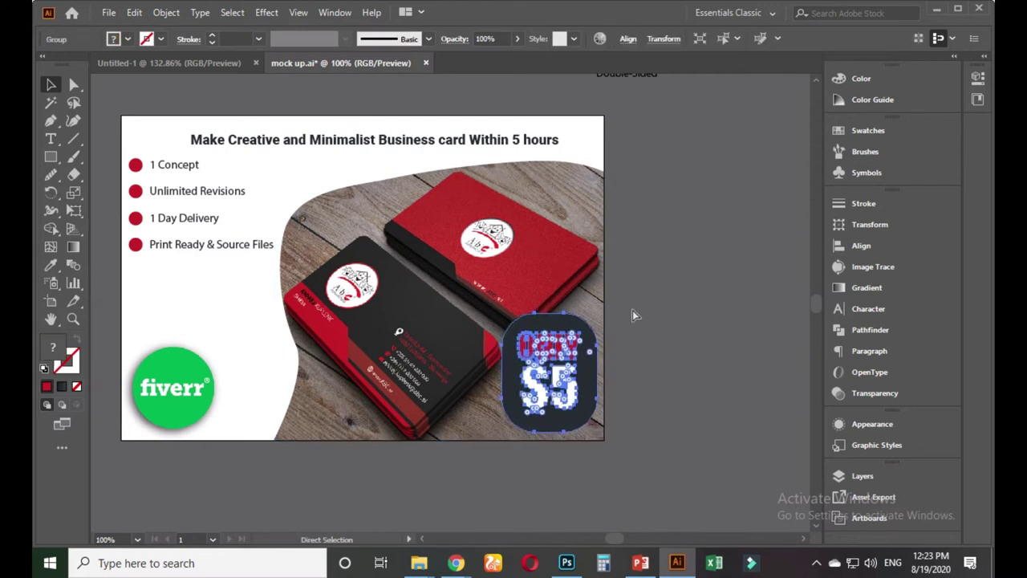
{"action": "key", "text": "ctrl+7"}
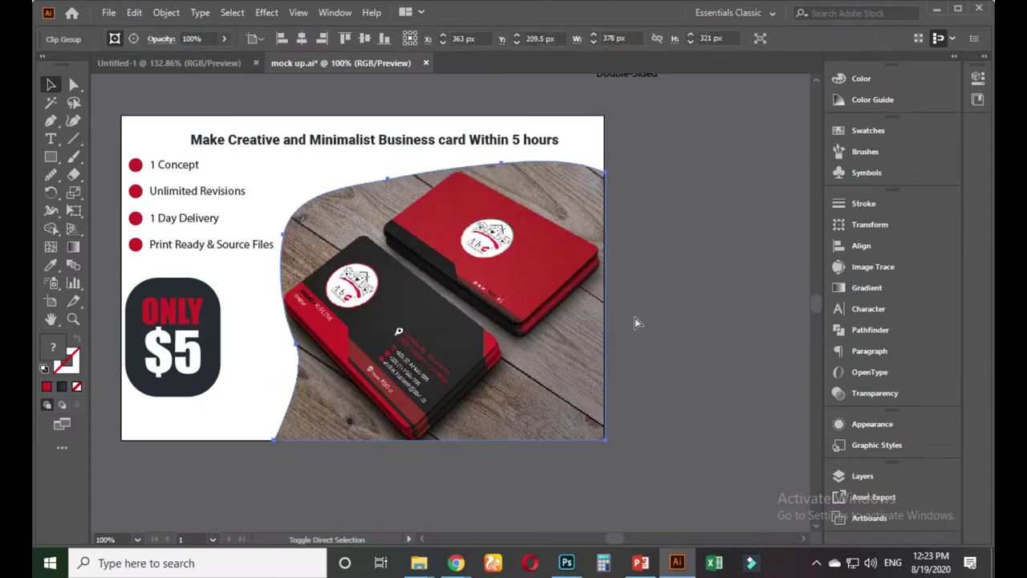
{"action": "key", "text": "ctrl+shift+z"}
- Move the ONLY $5 badge down near the artboard's lower edge and slightly to the right
{"action": "left_click", "coordinate": [173, 331]}
{"action": "left_click_drag", "start_coordinate": [174, 331], "coordinate": [174, 370]}
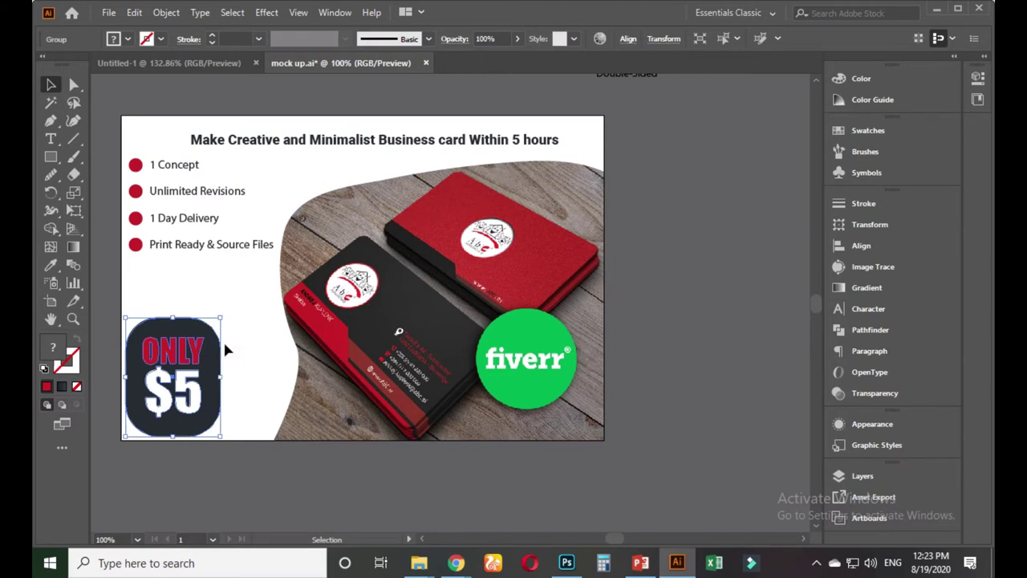
{"action": "left_click_drag", "start_coordinate": [190, 371], "coordinate": [218, 371]}
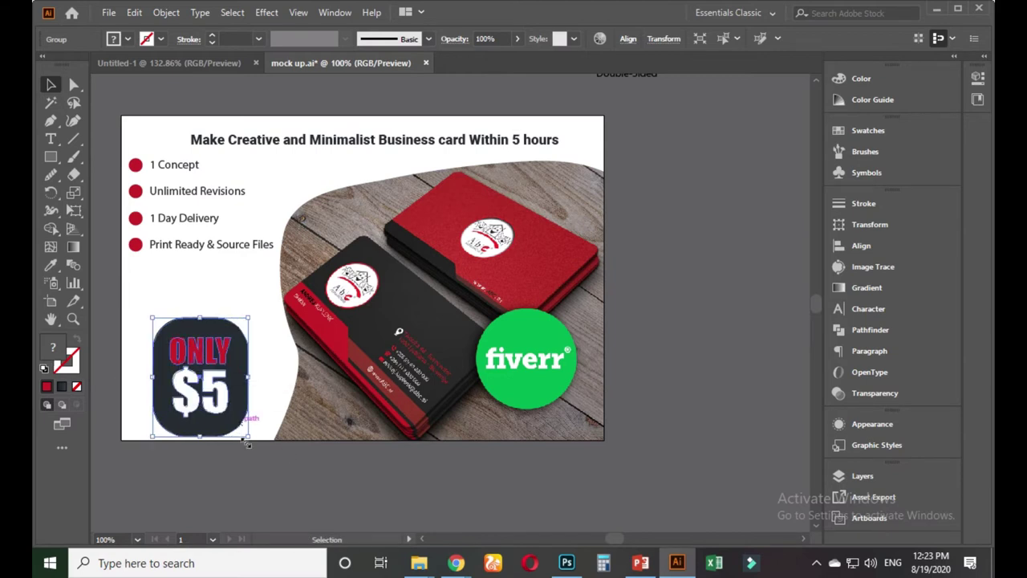
{"action": "left_click", "coordinate": [248, 478]}
- Move the four-item feature list down closer to the ONLY $5 badge, and shift the headline slightly down
{"action": "scroll", "coordinate": [249, 475], "scroll_direction": "up", "scroll_amount": 1}
{"action": "left_click_drag", "start_coordinate": [207, 268], "coordinate": [204, 310]}
{"action": "left_click", "coordinate": [235, 194]}
{"action": "left_click_drag", "start_coordinate": [313, 165], "coordinate": [328, 193]}
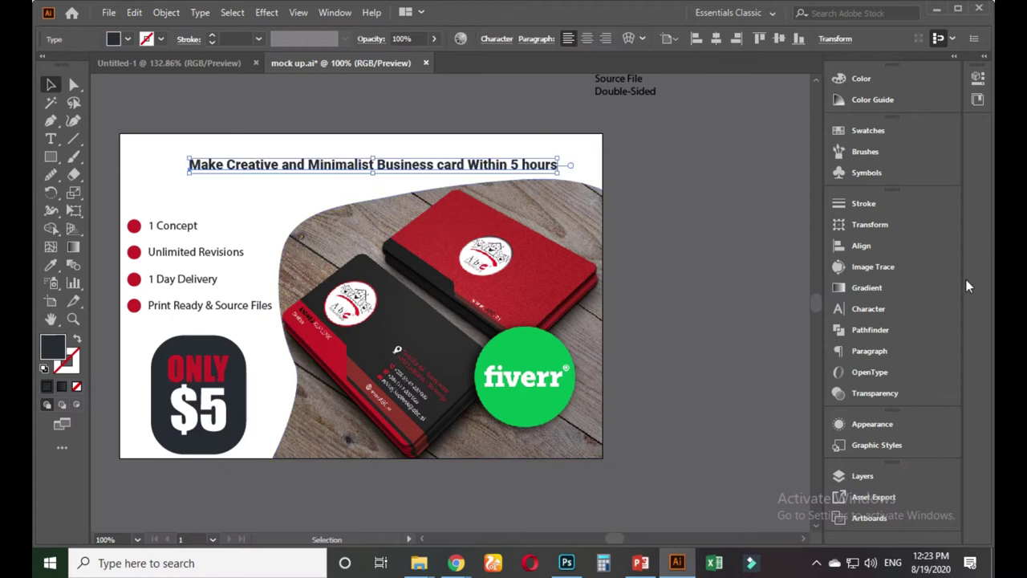
- Set the headline's font size to 18 pt and centre it horizontally on the artboard
{"action": "left_click", "coordinate": [868, 308]}
{"action": "left_click", "coordinate": [697, 264]}
{"action": "scroll", "coordinate": [697, 263], "scroll_direction": "up", "scroll_amount": 3}
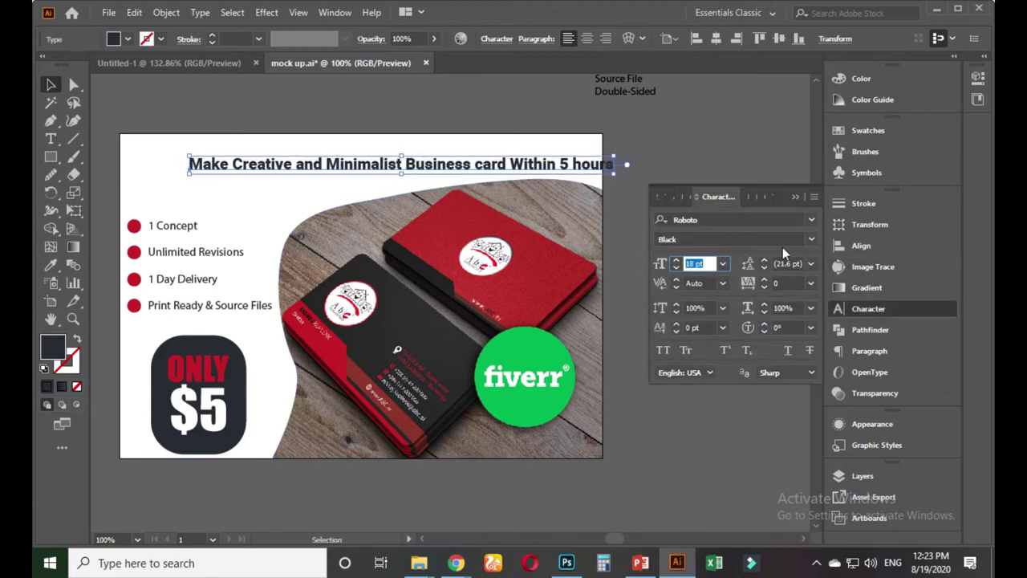
{"action": "left_click", "coordinate": [796, 196]}
{"action": "left_click", "coordinate": [695, 40]}
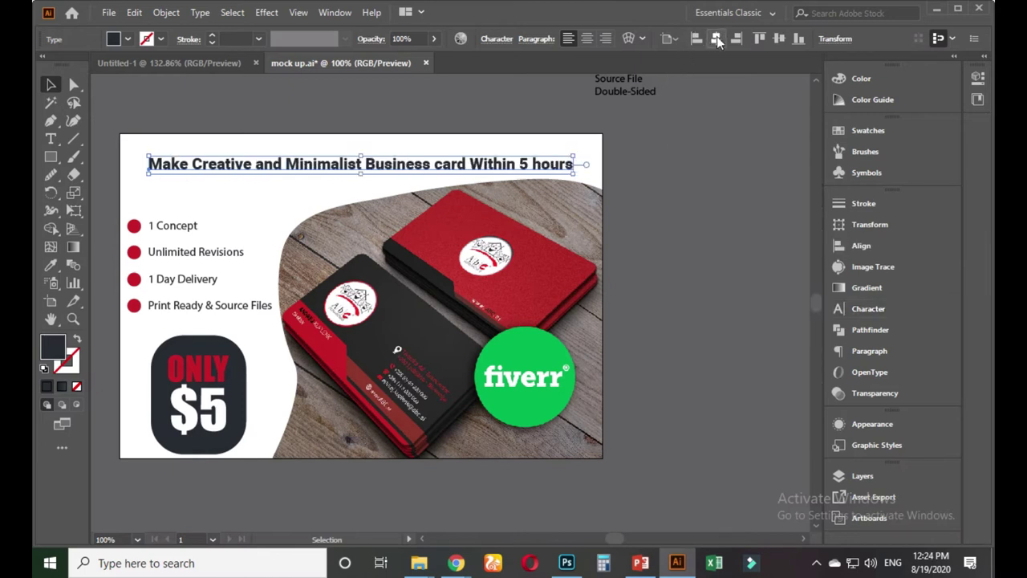
{"action": "left_click", "coordinate": [664, 169]}
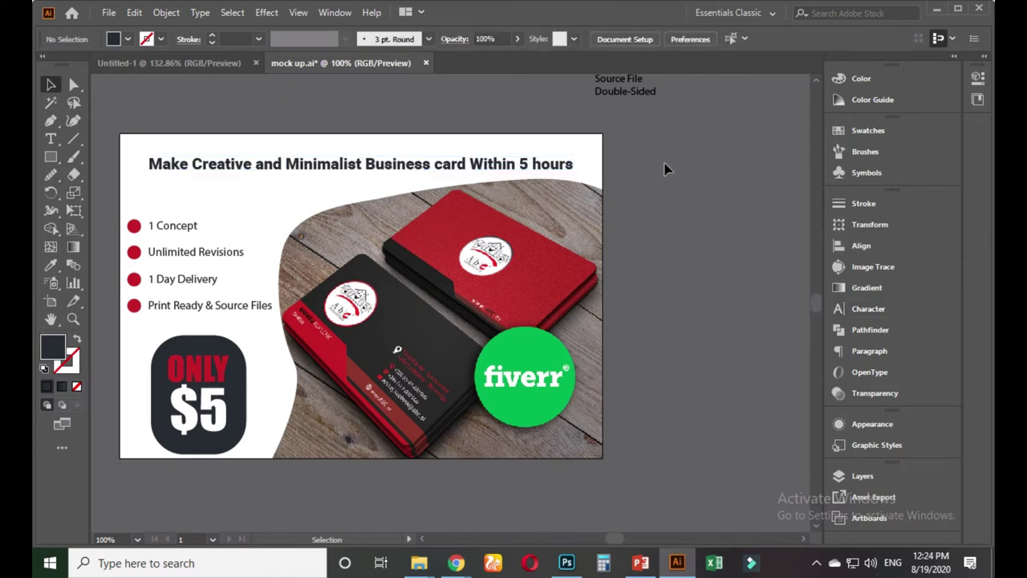
- Try recolouring the headline with the red of the bullet circles using the Eyedropper, and undo it
{"action": "left_click", "coordinate": [419, 157]}
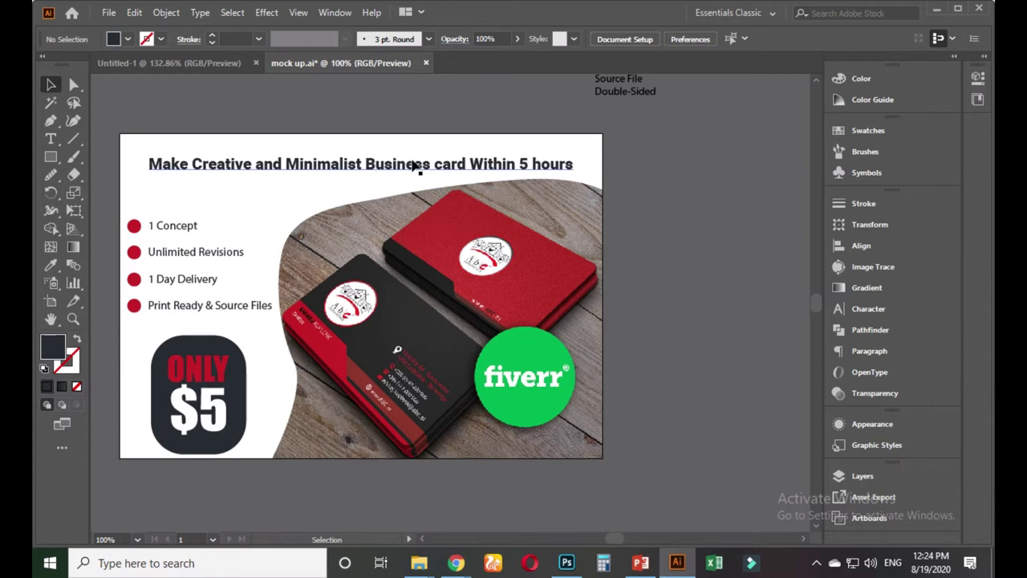
{"action": "left_click", "coordinate": [50, 265]}
{"action": "left_click", "coordinate": [132, 227]}
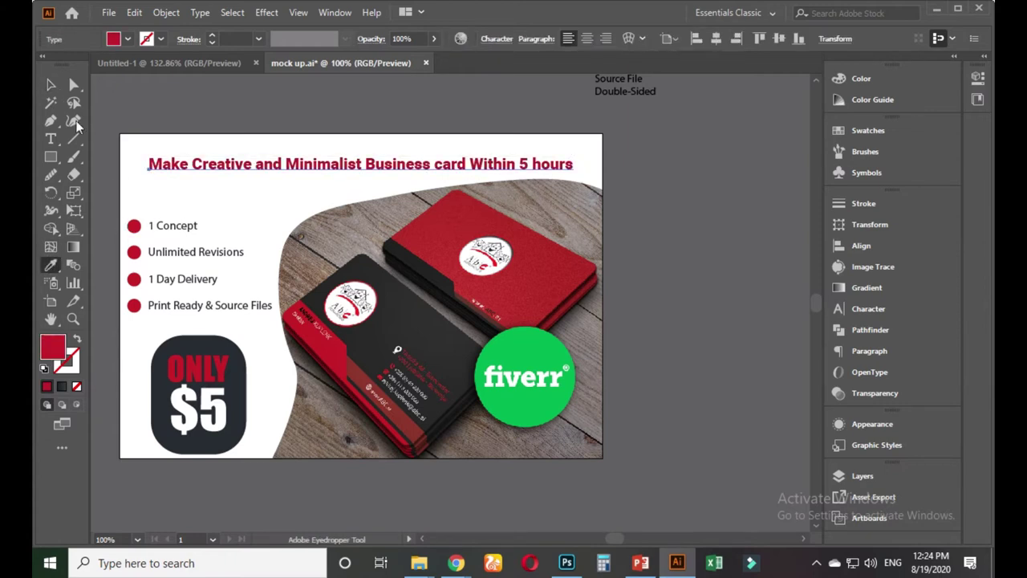
{"action": "key", "text": "ctrl+z"}
{"action": "left_click", "coordinate": [50, 84]}
{"action": "left_click", "coordinate": [219, 116]}
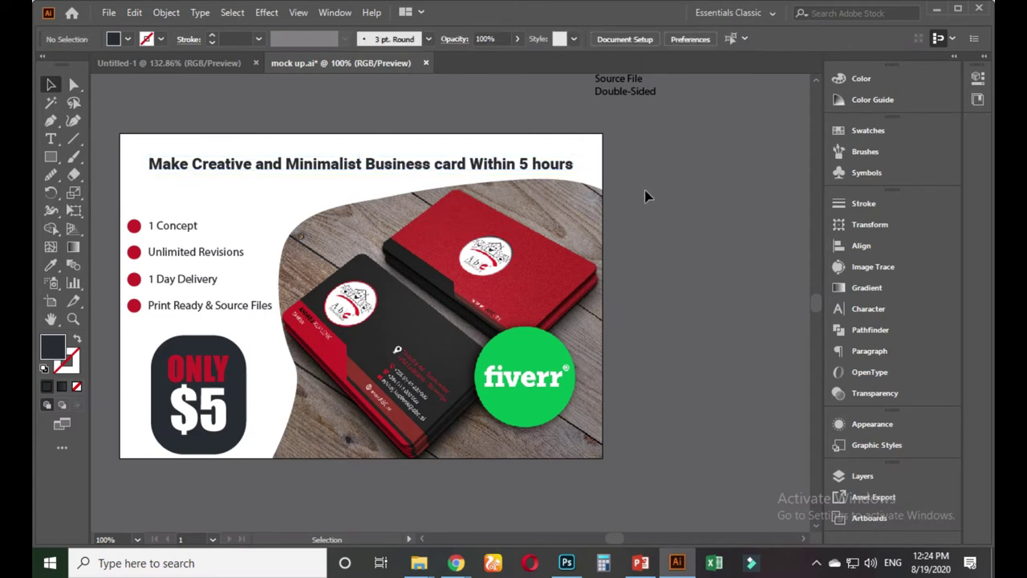
- Enlarge the red curved shape behind the mockup up and to the left to form a thin red border along its curved edge
{"action": "left_click_drag", "start_coordinate": [642, 195], "coordinate": [594, 185]}
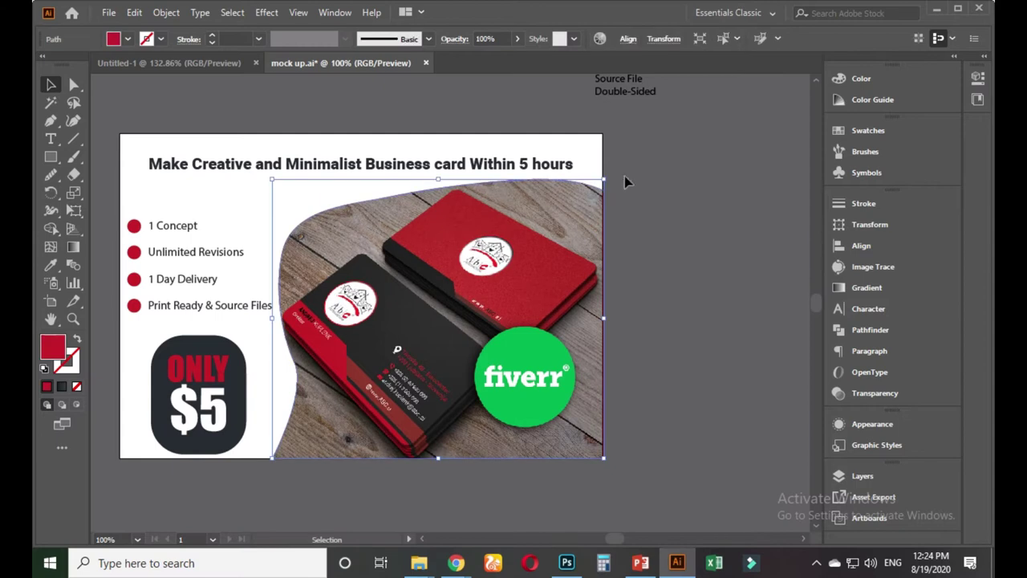
{"action": "mouse_move", "coordinate": [272, 182]}
{"action": "left_mouse_down"}
{"action": "mouse_move", "coordinate": [249, 173]}
{"action": "mouse_move", "coordinate": [262, 175]}
{"action": "left_mouse_up"}
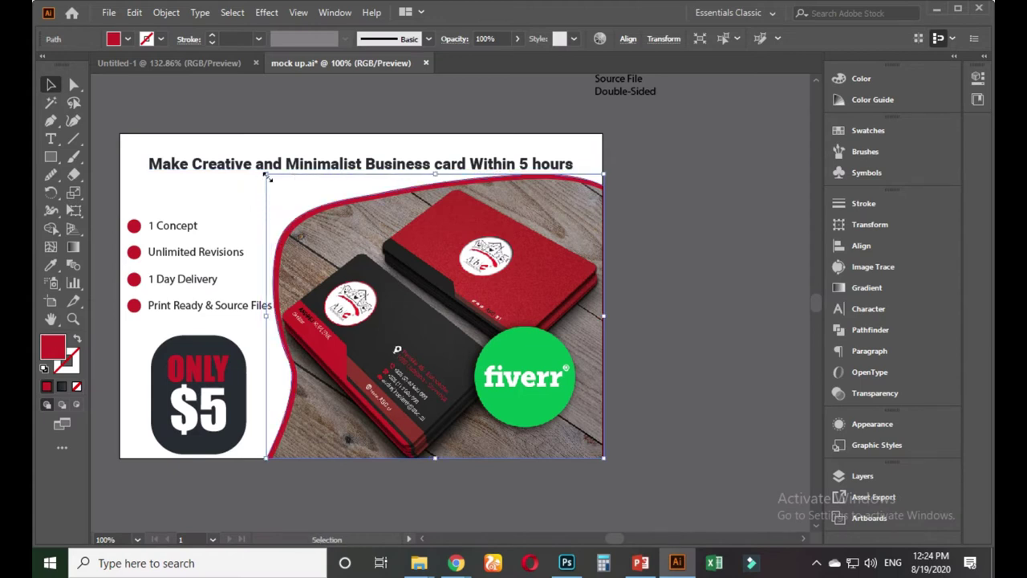
{"action": "left_click", "coordinate": [672, 283]}
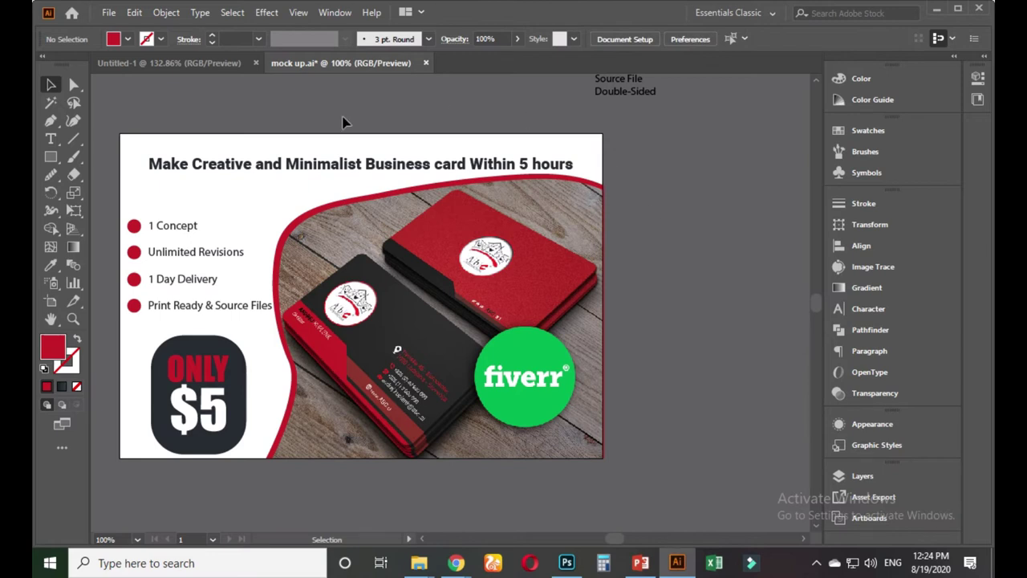
- Add a larger copy of the curved shape behind the red border and fill it with the ONLY $5 badge's dark colour
{"action": "key", "text": "a"}
{"action": "left_click", "coordinate": [300, 218]}
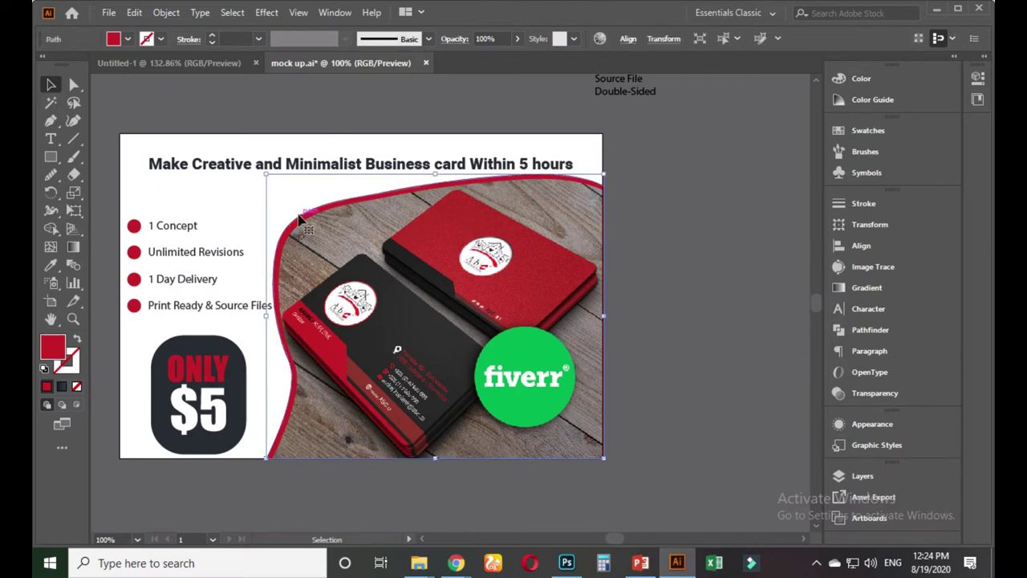
{"action": "key", "text": "v"}
{"action": "left_click_drag", "start_coordinate": [264, 176], "coordinate": [249, 173]}
{"action": "left_click", "coordinate": [49, 265]}
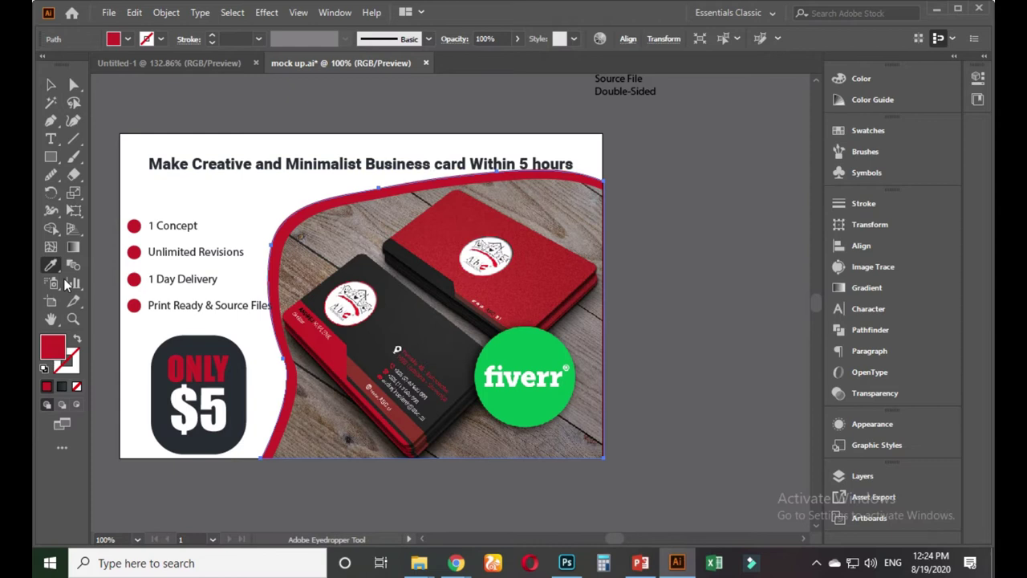
{"action": "left_click", "coordinate": [163, 349]}
{"action": "left_click", "coordinate": [50, 85]}
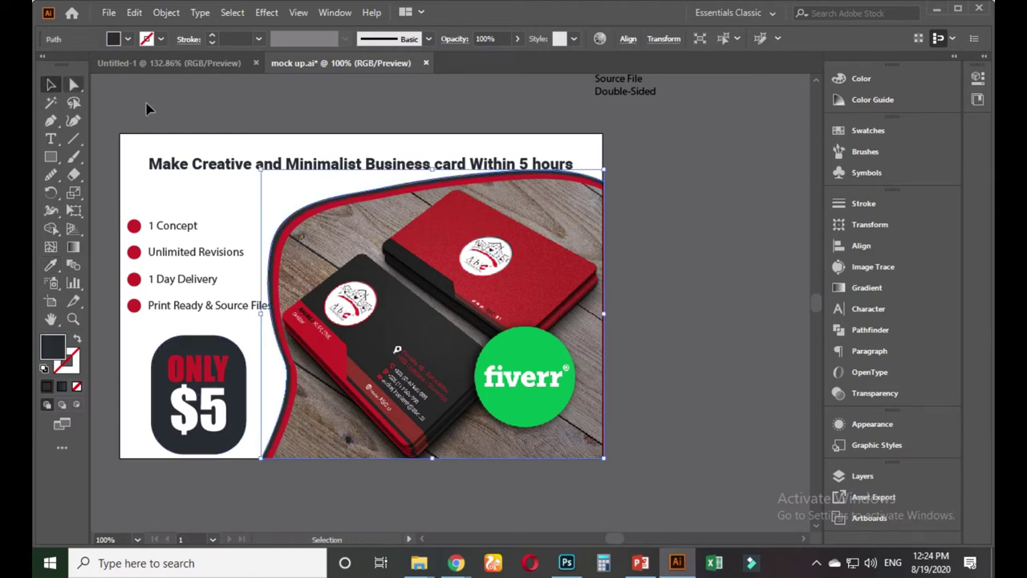
{"action": "left_click", "coordinate": [670, 202]}
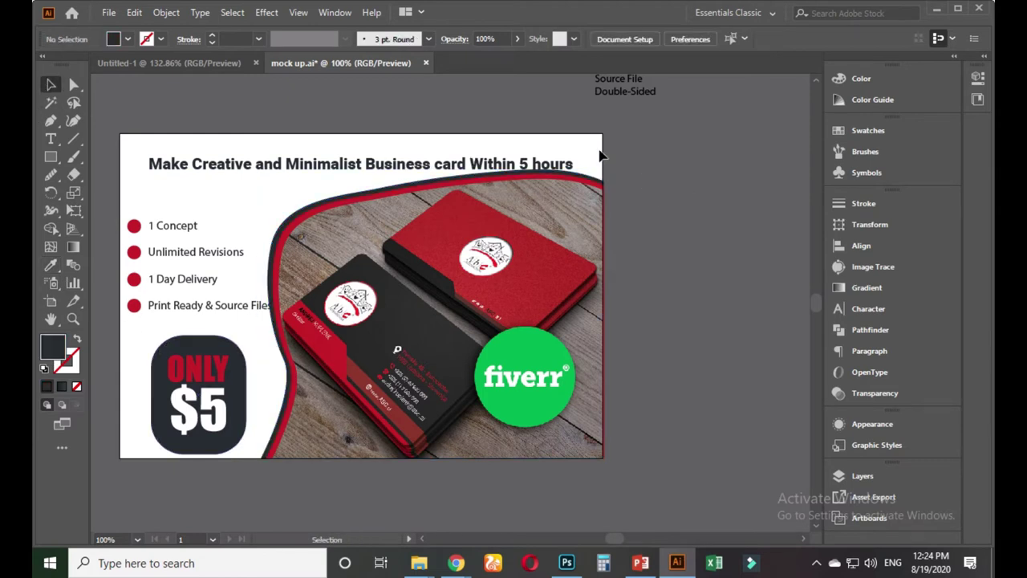
- Nudge the headline up slightly to clear the curved border, and deselect it
{"action": "left_click", "coordinate": [504, 160]}
{"action": "key", "text": "Up"}
{"action": "key", "text": "Up"}
{"action": "key", "text": "Up"}
{"action": "key", "text": "Up"}
{"action": "key", "text": "Up"}
{"action": "key", "text": "Up"}
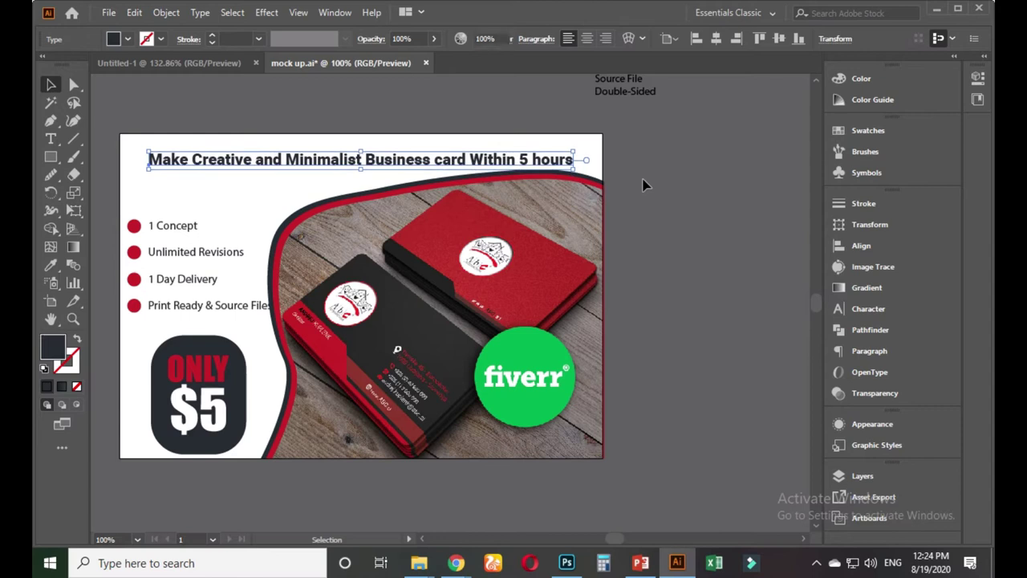
{"action": "left_click", "coordinate": [643, 185]}
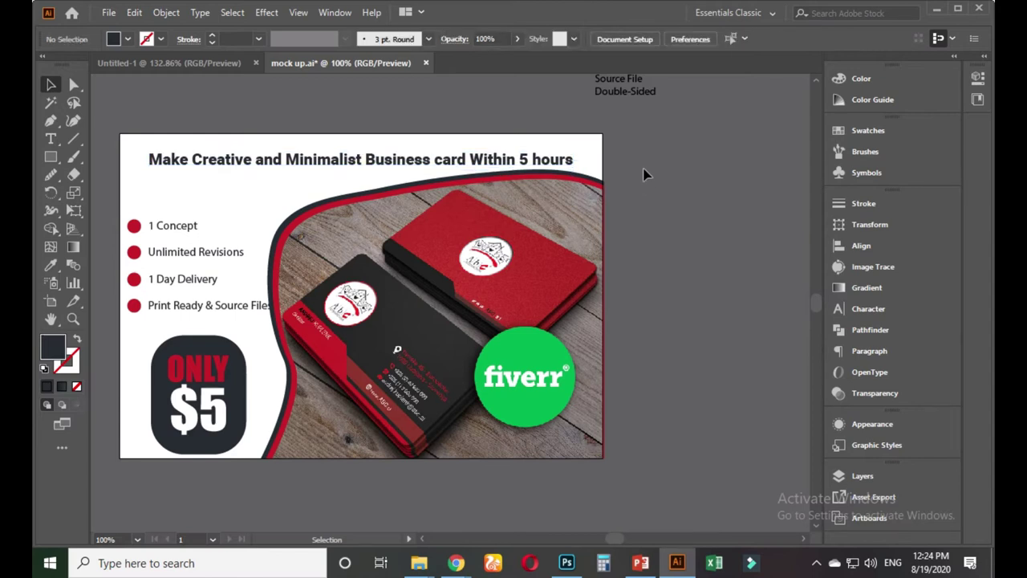
- Draw a narrow dark rectangle from the artboard's left edge, directly above the feature list, and deselect it
{"action": "left_click", "coordinate": [50, 159]}
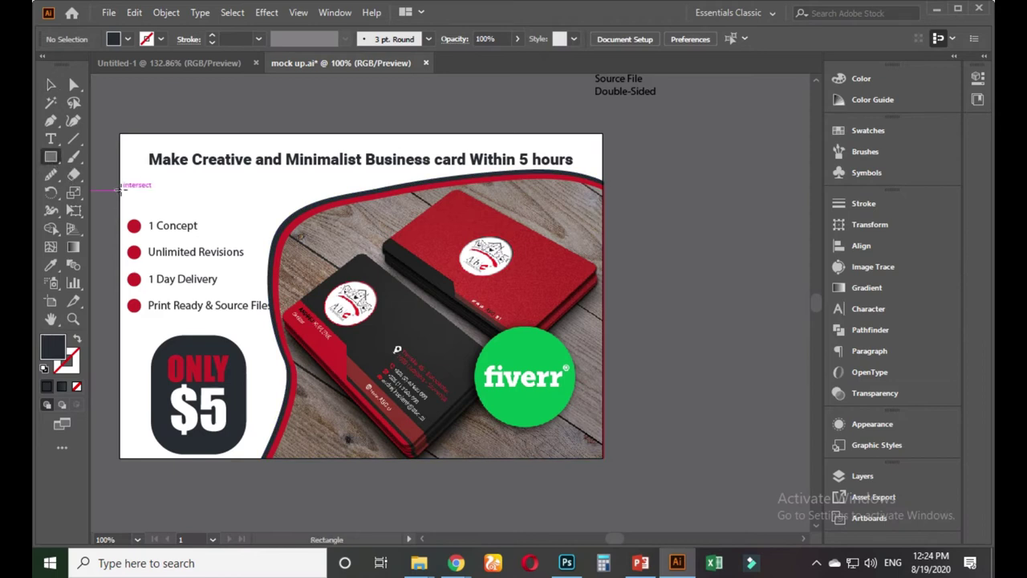
{"action": "left_click_drag", "start_coordinate": [120, 187], "coordinate": [233, 212]}
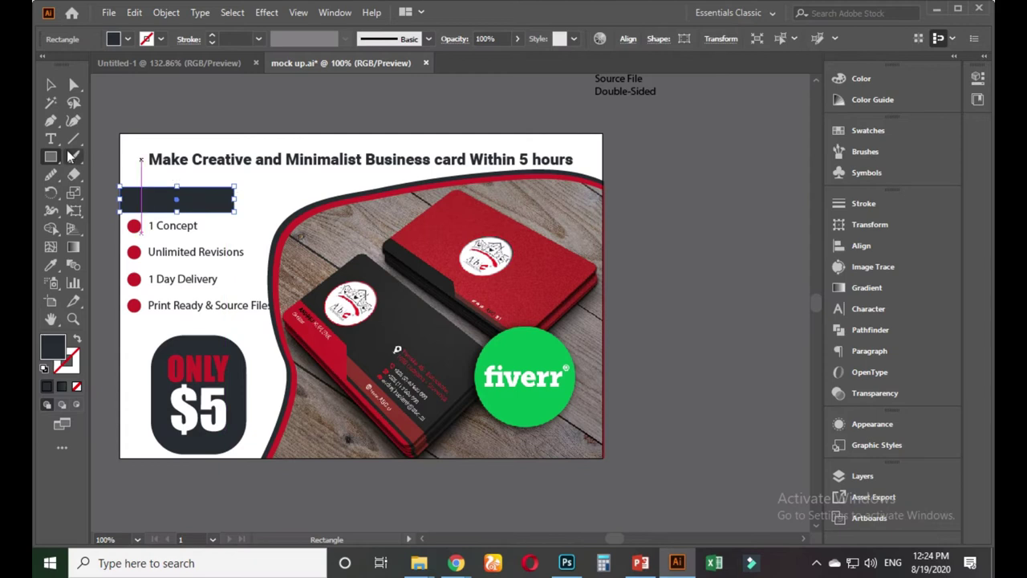
{"action": "left_click", "coordinate": [50, 85]}
{"action": "left_click", "coordinate": [251, 197]}
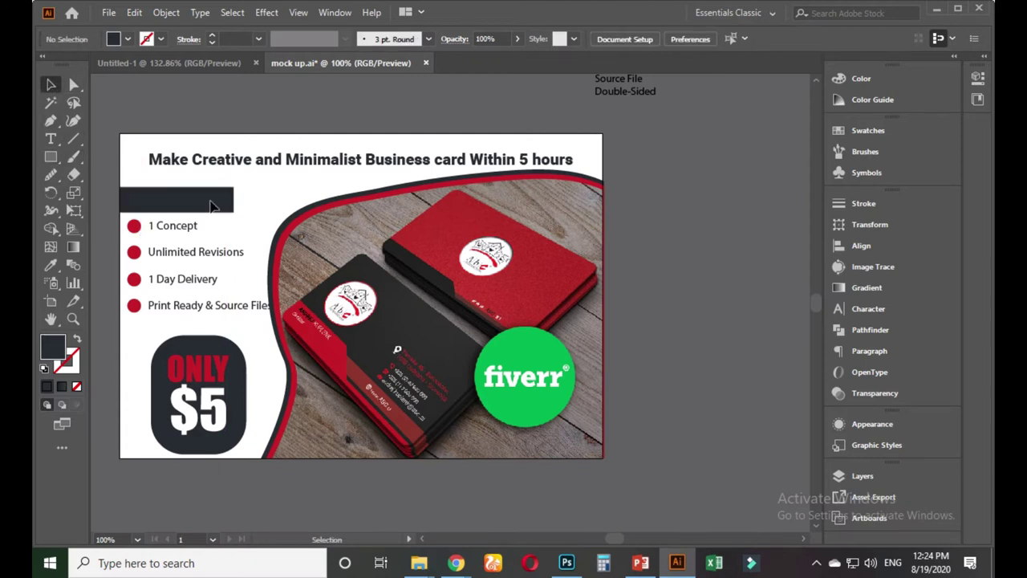
- Widen the rectangle above the feature list slightly to the right and sample the bullets' red as its fill with the Eyedropper
{"action": "left_click", "coordinate": [207, 209]}
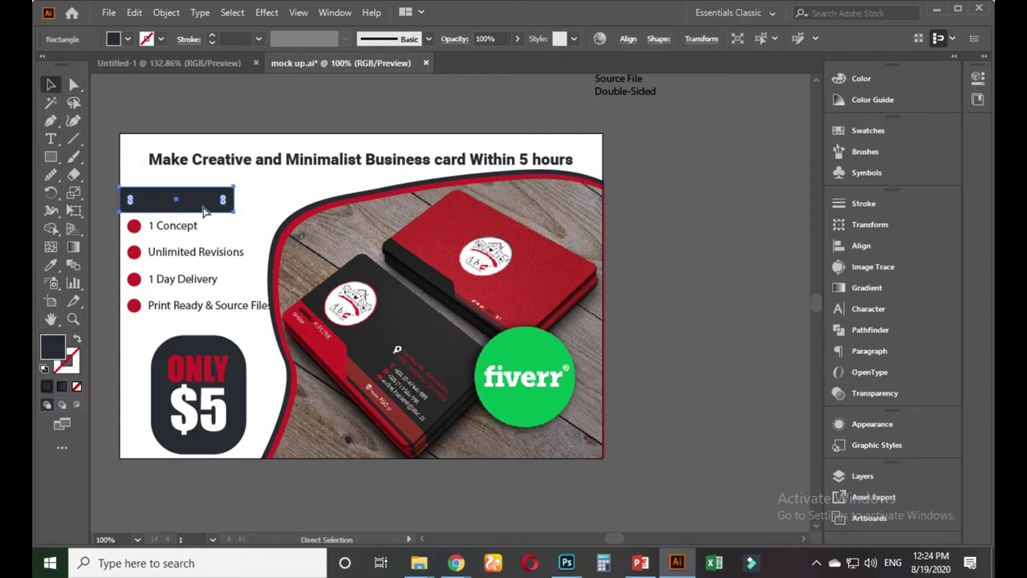
{"action": "mouse_move", "coordinate": [237, 201]}
{"action": "left_mouse_down"}
{"action": "mouse_move", "coordinate": [265, 201]}
{"action": "mouse_move", "coordinate": [234, 200]}
{"action": "mouse_move", "coordinate": [243, 200]}
{"action": "left_mouse_up"}
{"action": "left_click", "coordinate": [50, 265]}
{"action": "left_click", "coordinate": [134, 226]}
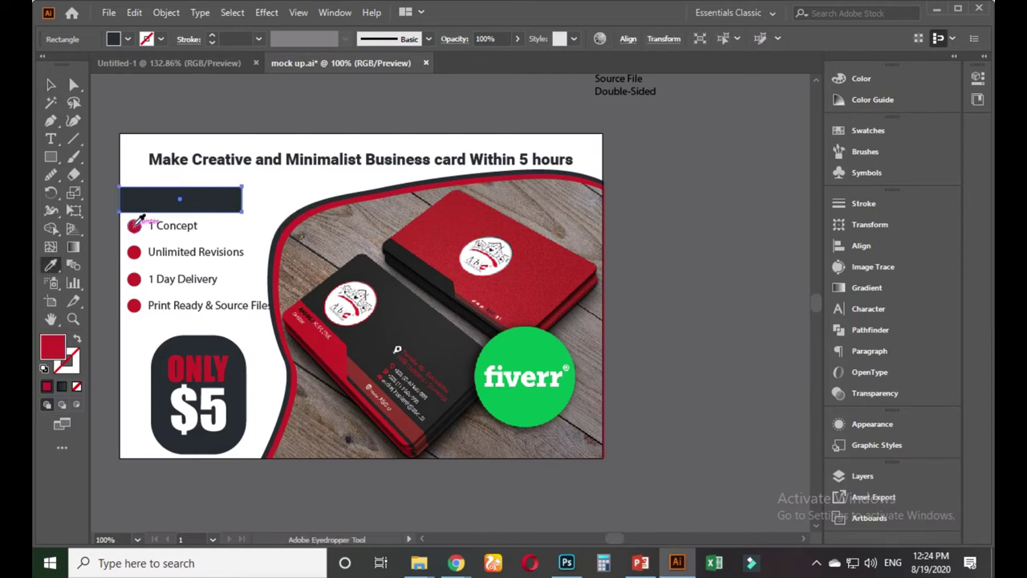
- Add the text "FEATURES" just above the dark banner over the feature list
{"action": "left_click", "coordinate": [50, 85]}
{"action": "left_click", "coordinate": [147, 117]}
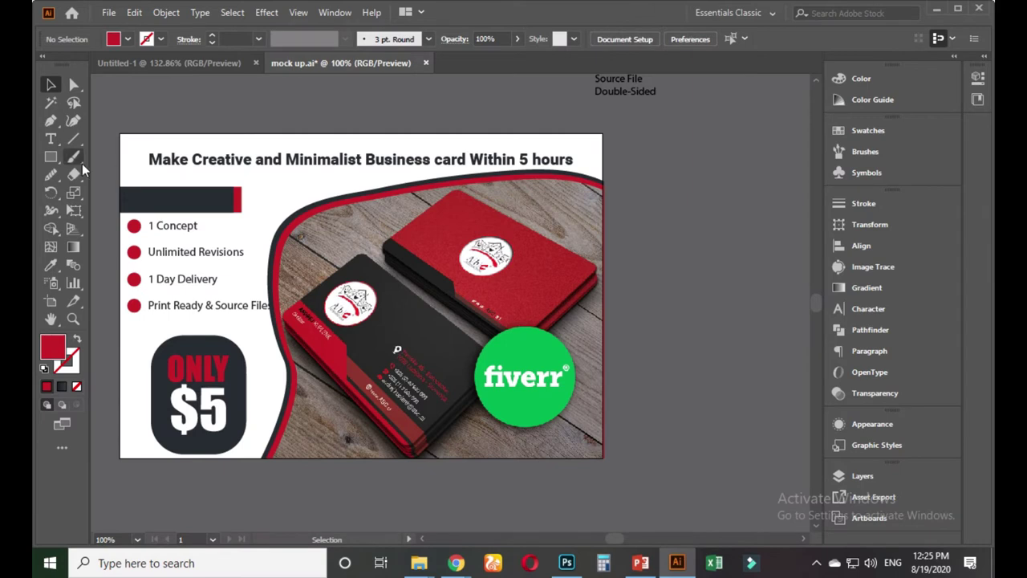
{"action": "key", "text": "t"}
{"action": "left_click", "coordinate": [270, 191]}
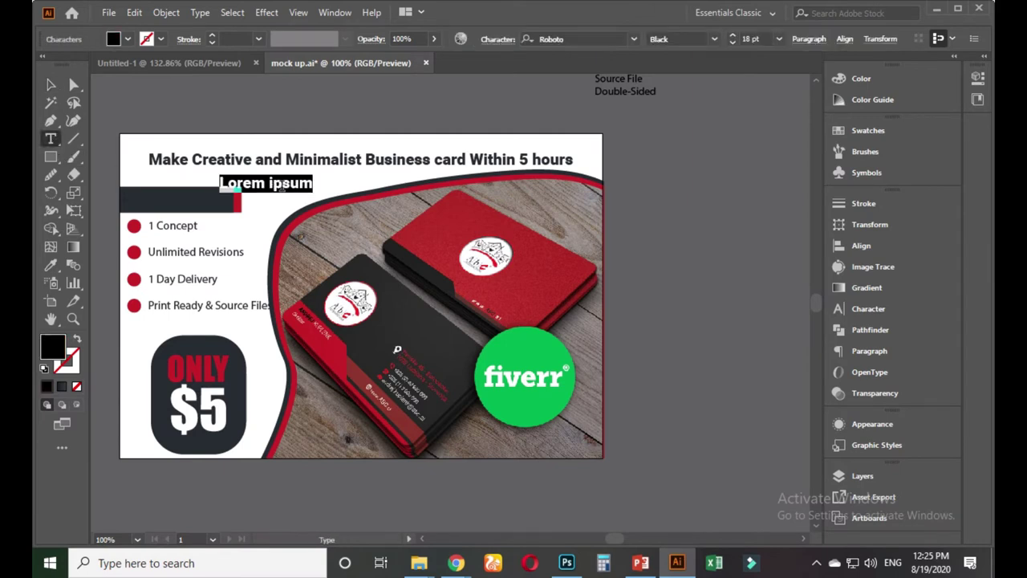
{"action": "type", "text": "FEATURES"}
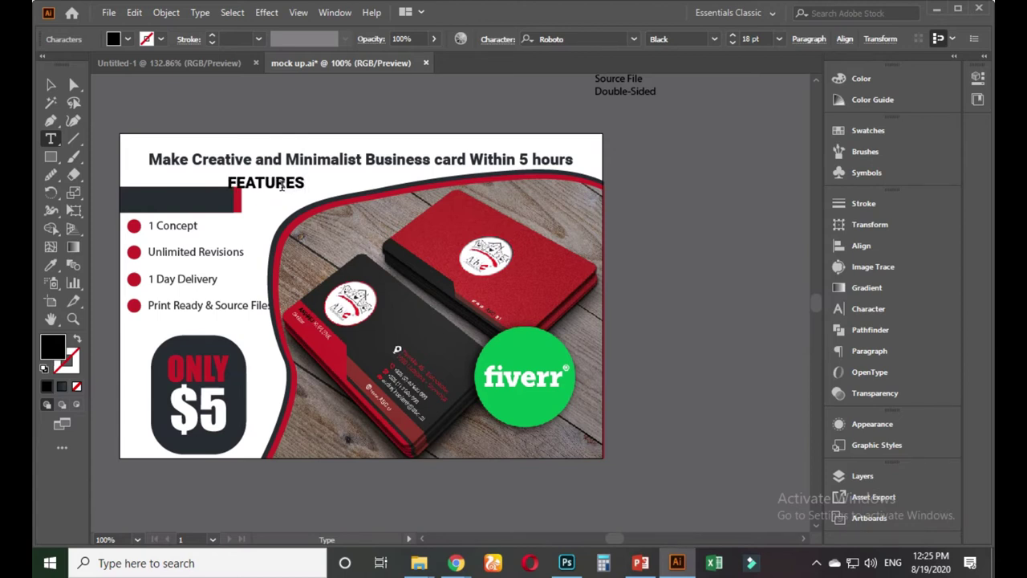
{"action": "left_click", "coordinate": [50, 85]}
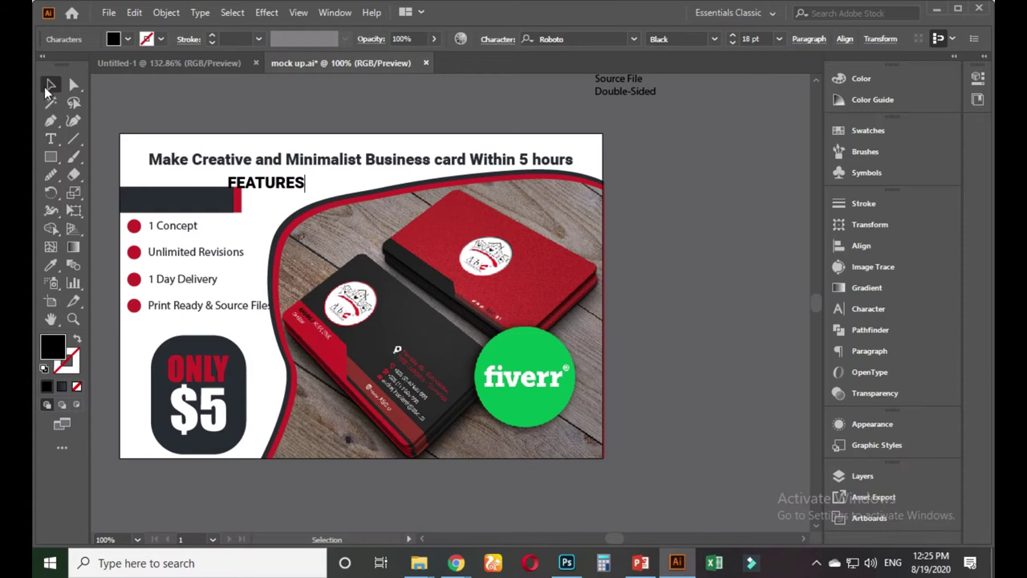
- Give the FEATURES heading the white fill of the "$5" text and place it on the dark banner
{"action": "left_click", "coordinate": [54, 261]}
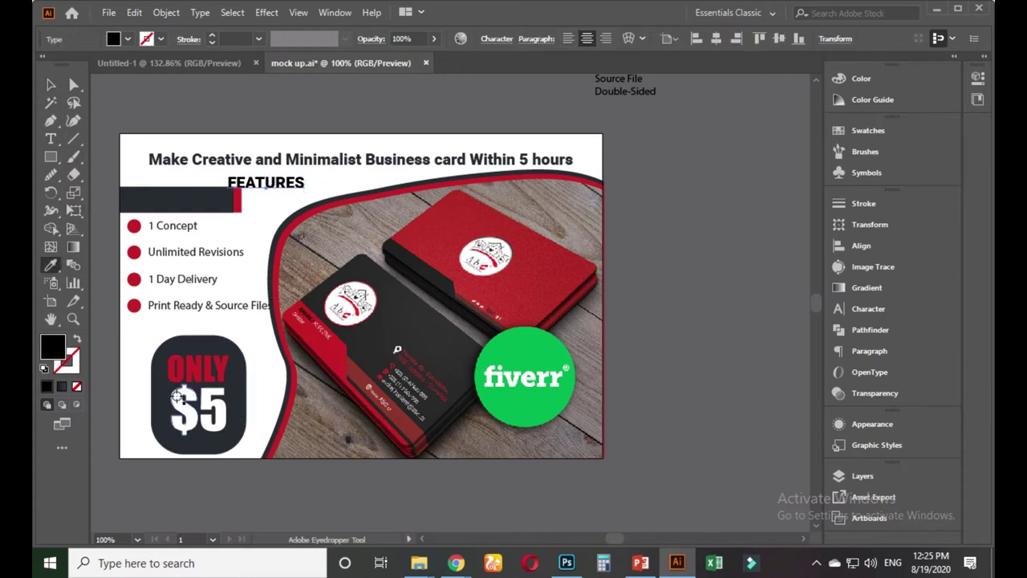
{"action": "left_click", "coordinate": [173, 402]}
{"action": "left_click", "coordinate": [51, 84]}
{"action": "left_click_drag", "start_coordinate": [274, 187], "coordinate": [192, 205]}
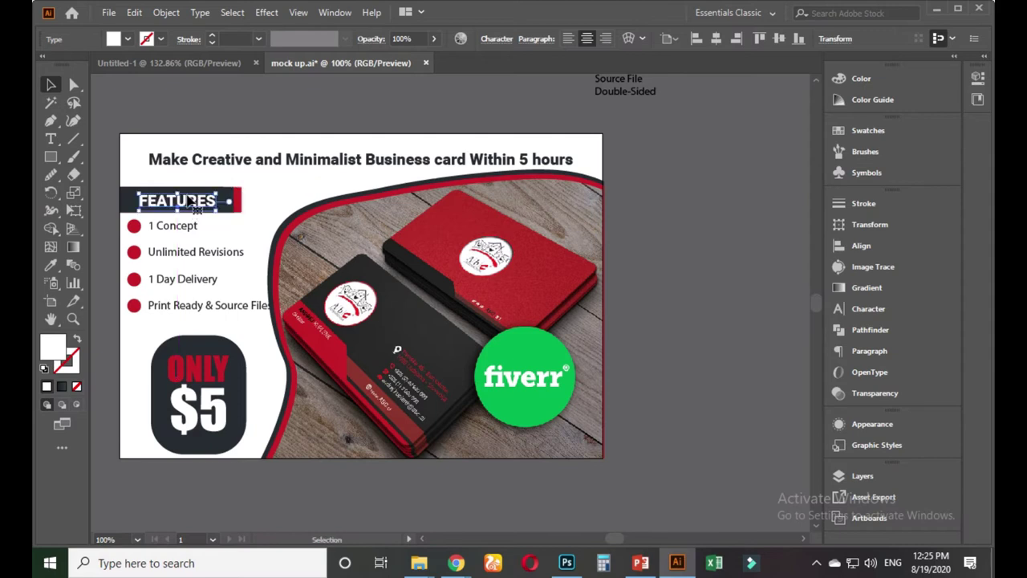
{"action": "left_click", "coordinate": [199, 126]}
- Shift the FEATURES heading left on the banner and left-align it with the feature list
{"action": "key", "text": "ctrl+equal"}
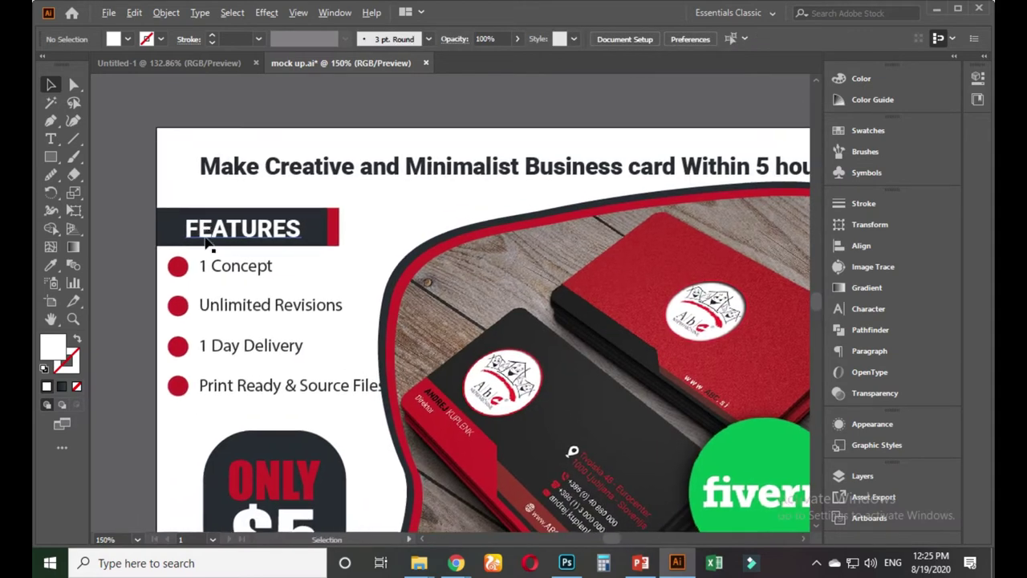
{"action": "key", "text": "ctrl+equal"}
{"action": "left_click", "coordinate": [240, 238]}
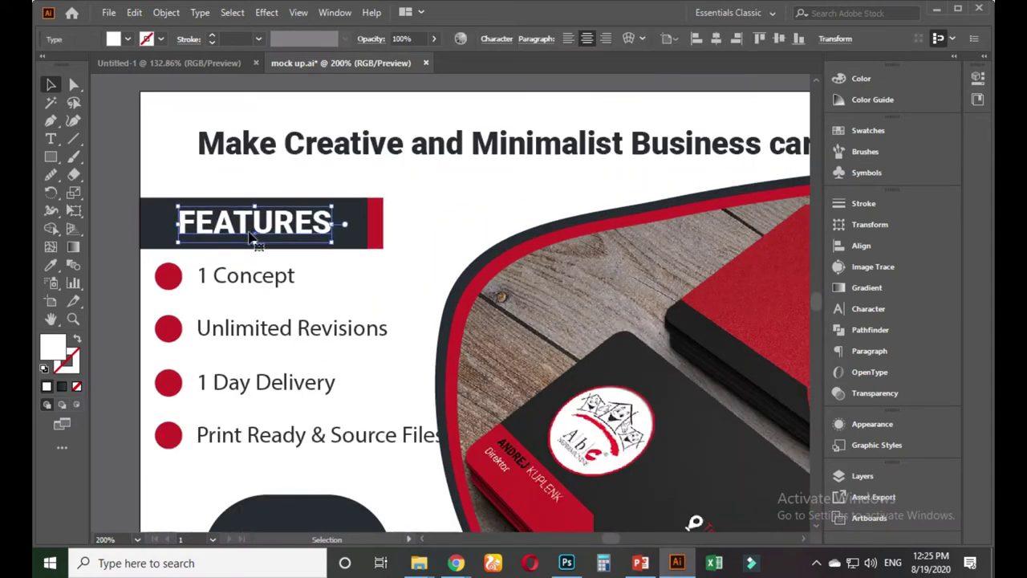
{"action": "key", "text": "Left"}
{"action": "key", "text": "Left"}
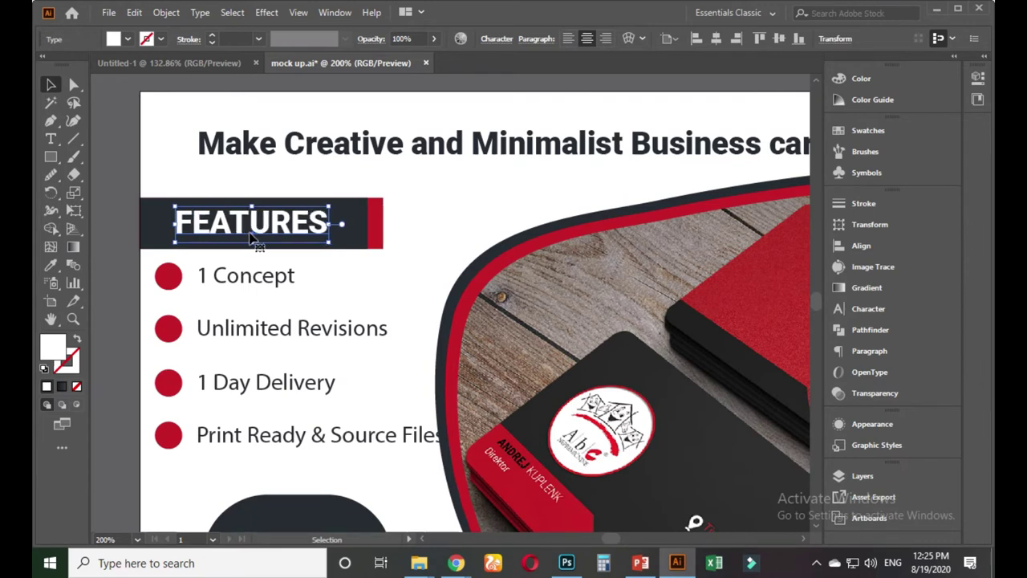
{"action": "left_click_drag", "start_coordinate": [253, 238], "coordinate": [240, 240]}
{"action": "left_click", "coordinate": [167, 277]}
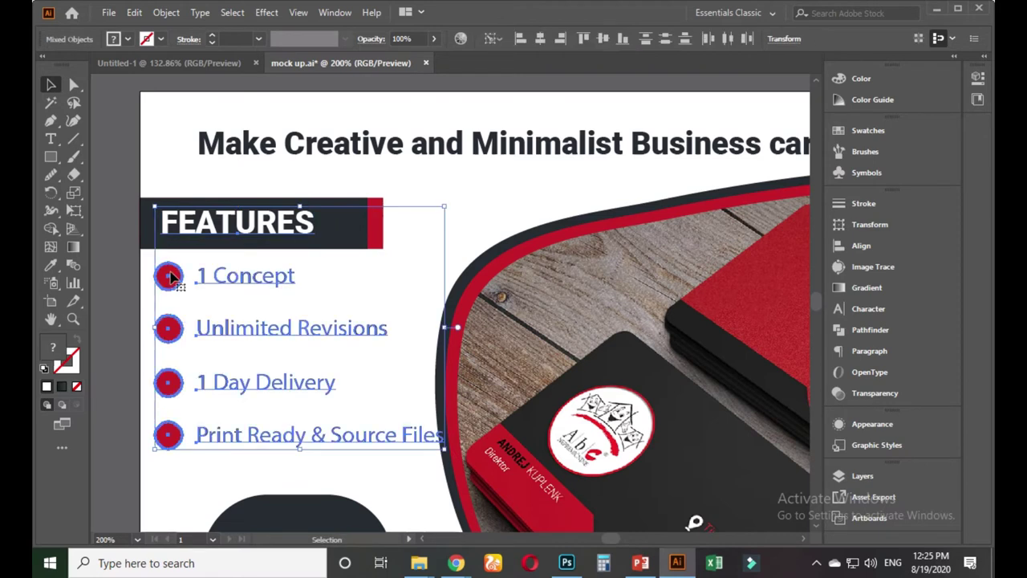
{"action": "left_click", "coordinate": [520, 38]}
{"action": "left_click", "coordinate": [480, 176]}
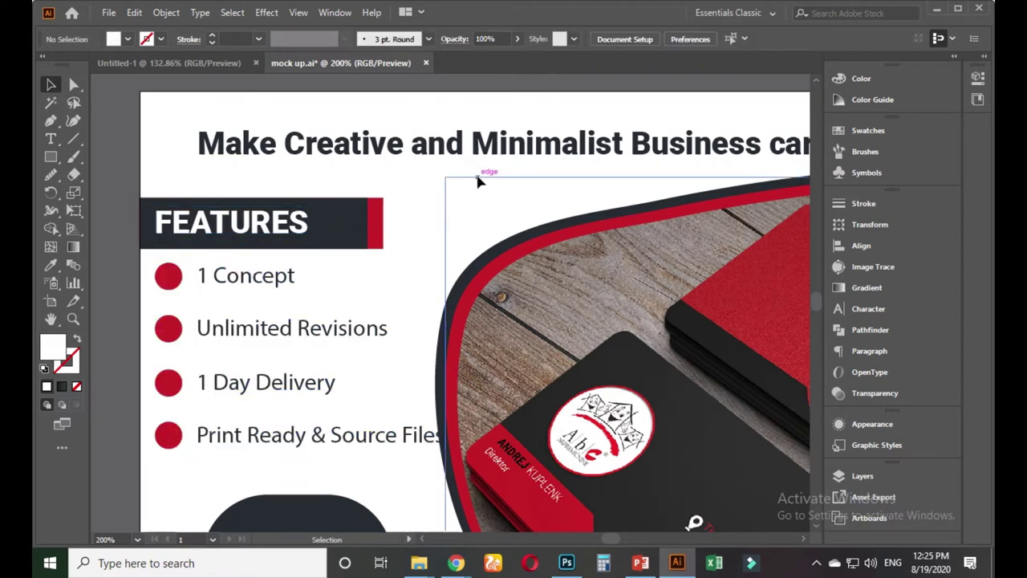
- Enlarge the FEATURES heading to about 23.67 pt so it fills the dark part of the banner
{"action": "left_click", "coordinate": [305, 223]}
{"action": "left_click_drag", "start_coordinate": [313, 243], "coordinate": [360, 267]}
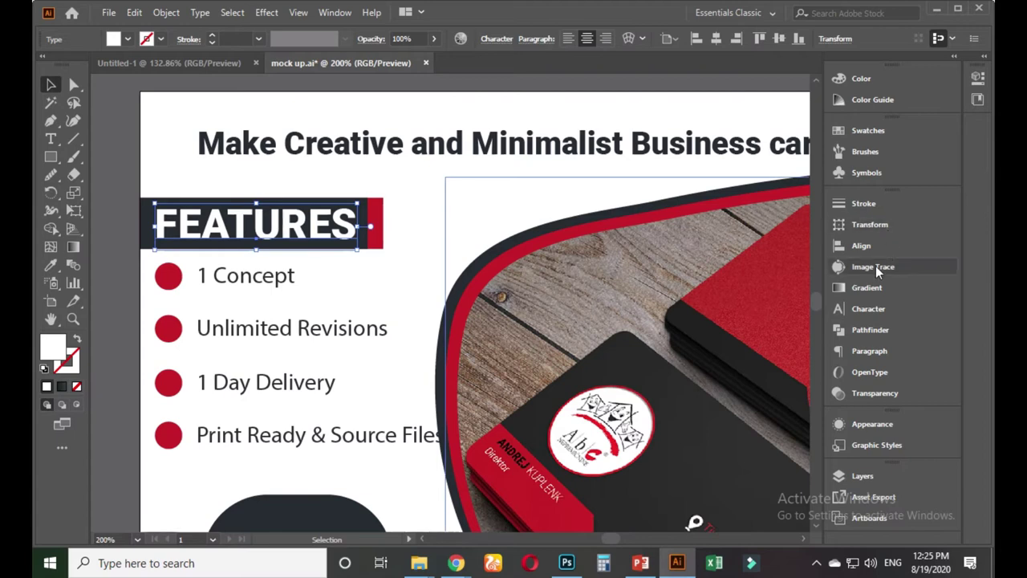
{"action": "left_click", "coordinate": [867, 310]}
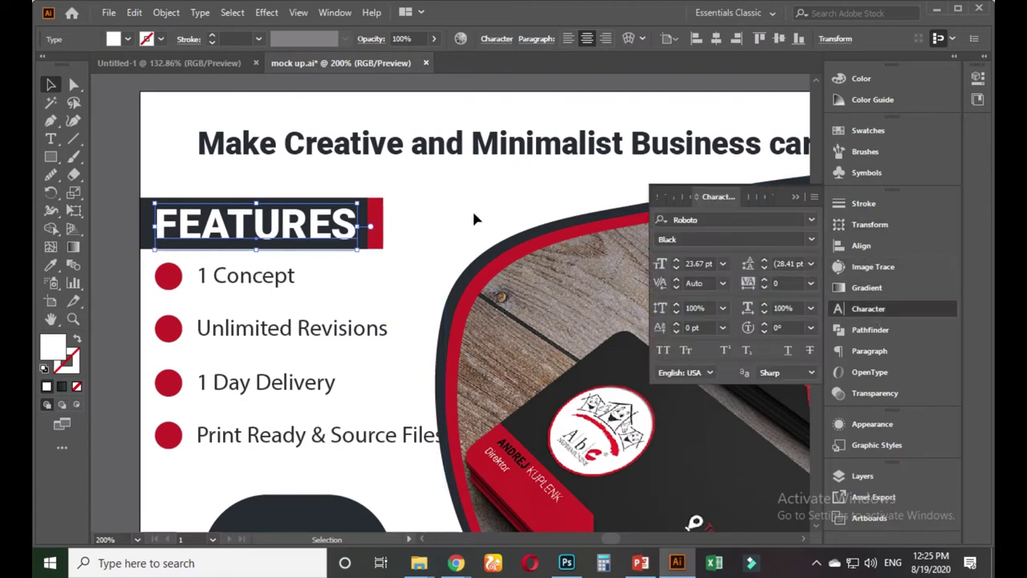
{"action": "left_click", "coordinate": [424, 198]}
- Slightly adjust the widths of the red and dark curved shapes bordering the card photo from their list-facing side
{"action": "key", "text": "ctrl+1"}
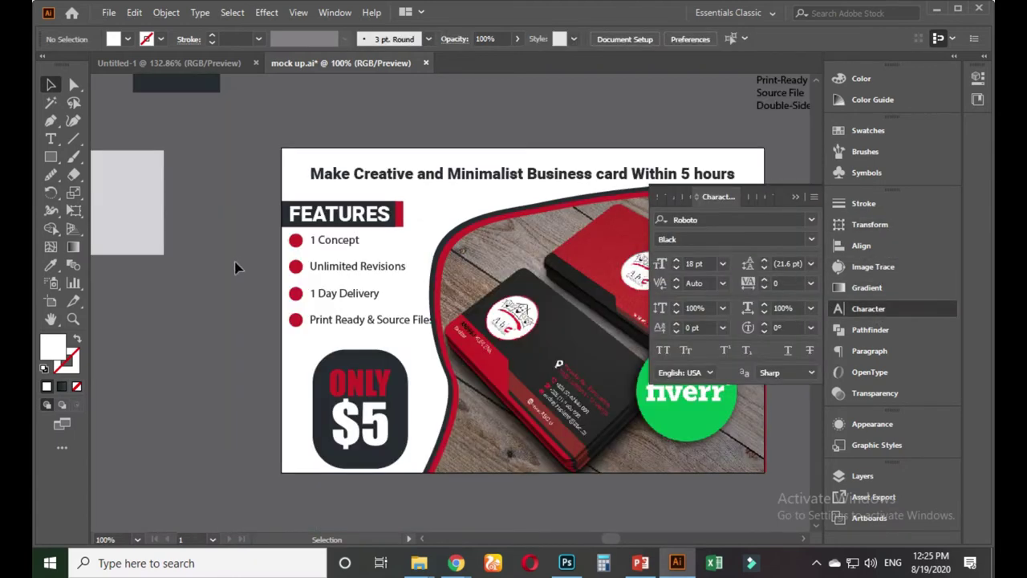
{"action": "scroll", "coordinate": [236, 266], "scroll_direction": "right", "scroll_amount": 2}
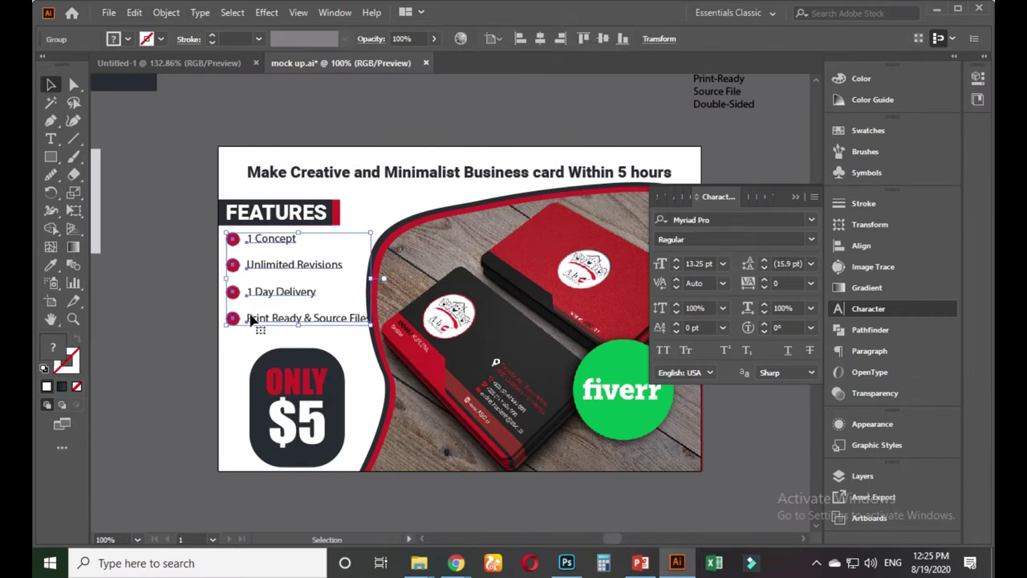
{"action": "left_click", "coordinate": [203, 350]}
{"action": "scroll", "coordinate": [202, 350], "scroll_direction": "right", "scroll_amount": 3}
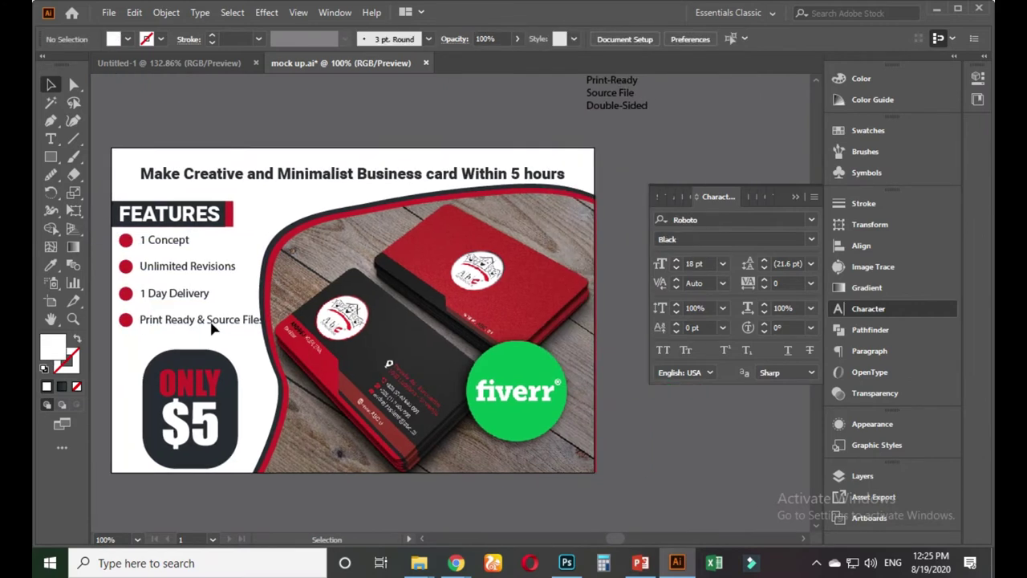
{"action": "left_click", "coordinate": [282, 256]}
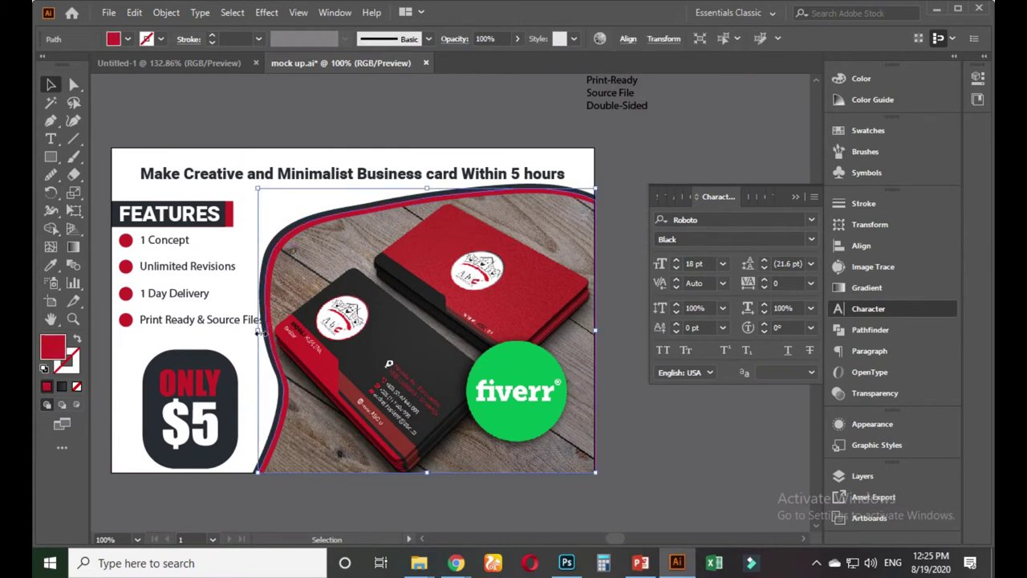
{"action": "mouse_move", "coordinate": [259, 330]}
{"action": "left_mouse_down"}
{"action": "mouse_move", "coordinate": [266, 335]}
{"action": "mouse_move", "coordinate": [259, 331]}
{"action": "left_mouse_up"}
{"action": "left_click", "coordinate": [249, 215]}
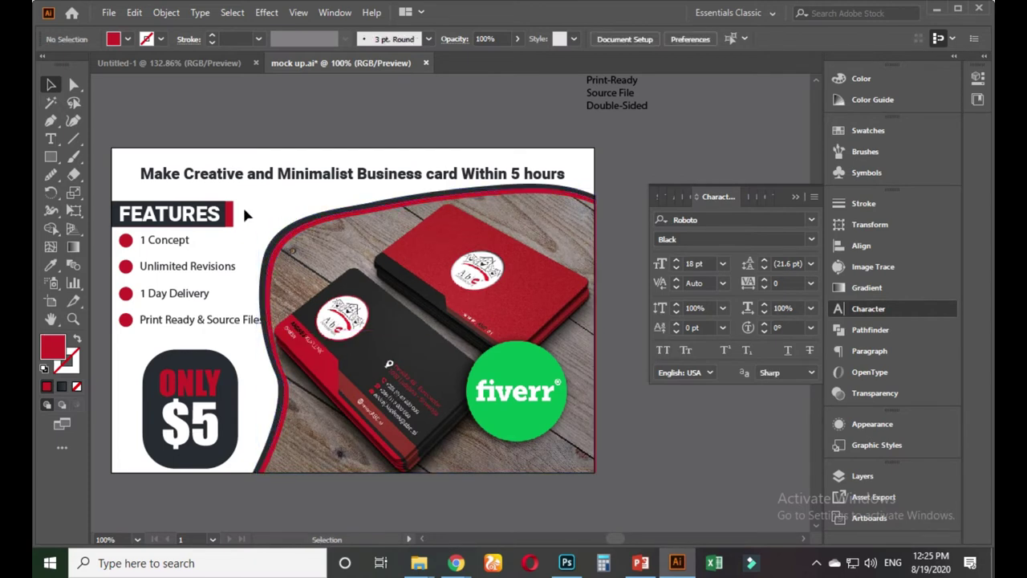
{"action": "left_click", "coordinate": [276, 241]}
{"action": "left_click_drag", "start_coordinate": [255, 330], "coordinate": [255, 327]}
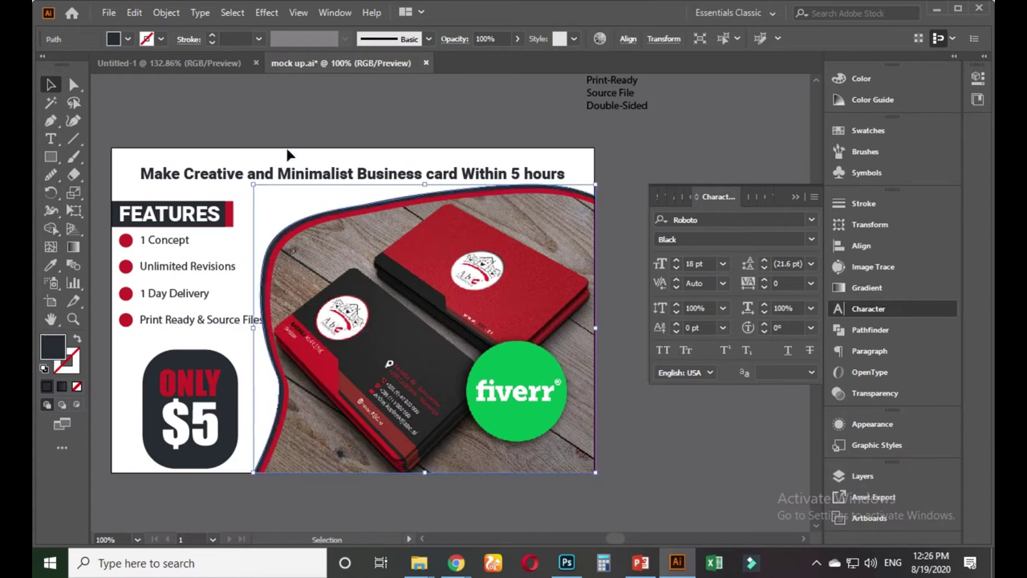
{"action": "left_click", "coordinate": [264, 118]}
- Ungroup the feature list and its nested groups so bullets and text lines can be selected separately
{"action": "scroll", "coordinate": [125, 293], "scroll_direction": "up", "scroll_amount": 1}
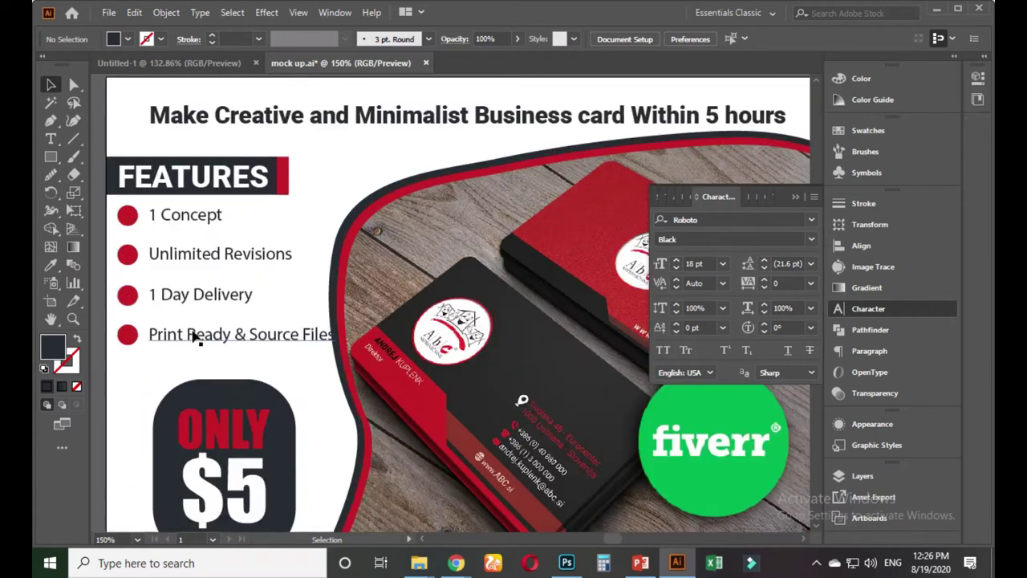
{"action": "left_click", "coordinate": [192, 335]}
{"action": "right_click", "coordinate": [192, 337]}
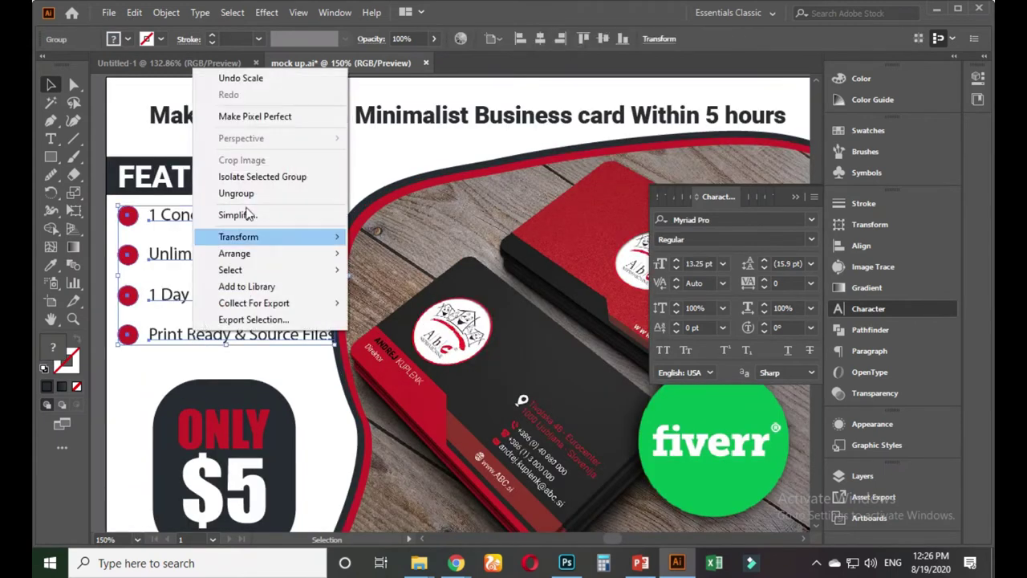
{"action": "left_click", "coordinate": [221, 193]}
{"action": "left_click", "coordinate": [369, 159]}
{"action": "left_click", "coordinate": [202, 224]}
{"action": "right_click", "coordinate": [201, 223]}
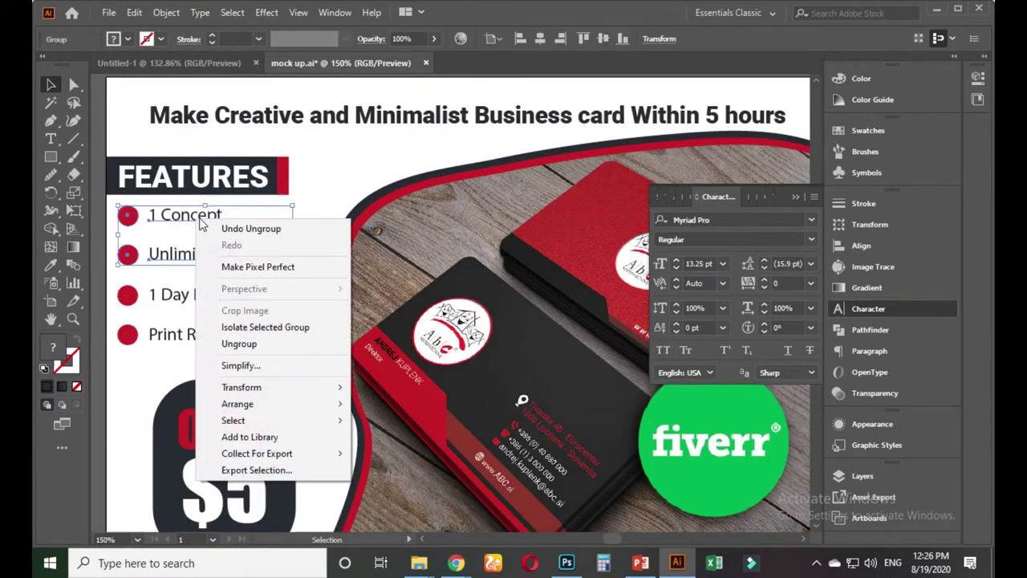
{"action": "left_click", "coordinate": [240, 344]}
{"action": "left_click", "coordinate": [322, 170]}
{"action": "left_click", "coordinate": [228, 297]}
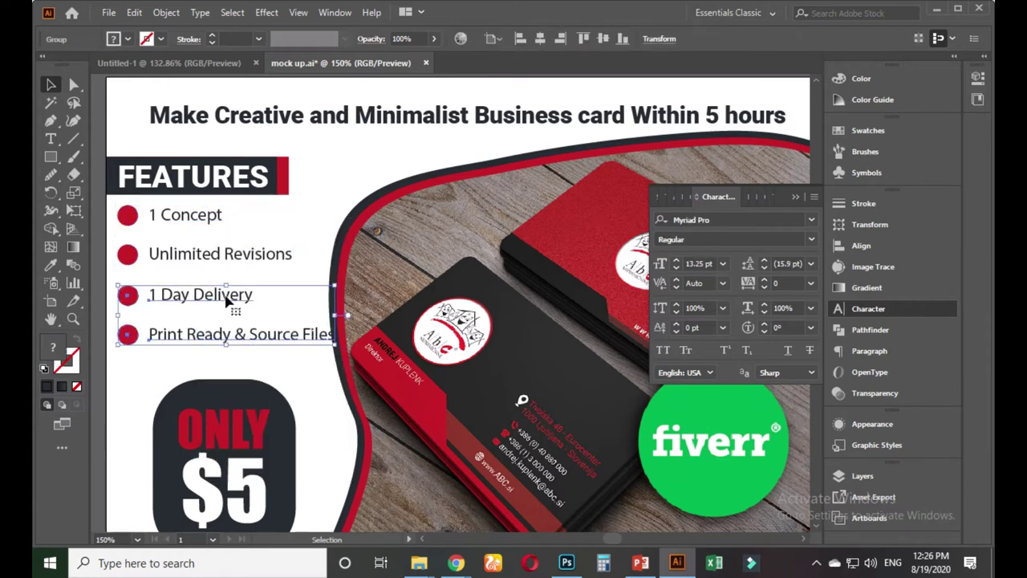
{"action": "left_click", "coordinate": [322, 178]}
- Group the four feature text lines and shift them left, closer to the red bullets
{"action": "left_click", "coordinate": [213, 300]}
{"action": "left_click", "coordinate": [213, 333], "text": "shift"}
{"action": "left_click", "coordinate": [212, 252], "text": "shift"}
{"action": "left_click", "coordinate": [202, 223], "text": "shift"}
{"action": "key", "text": "ctrl+g"}
{"action": "left_click_drag", "start_coordinate": [241, 294], "coordinate": [238, 294]}
{"action": "key", "text": "Left"}
{"action": "key", "text": "Left"}
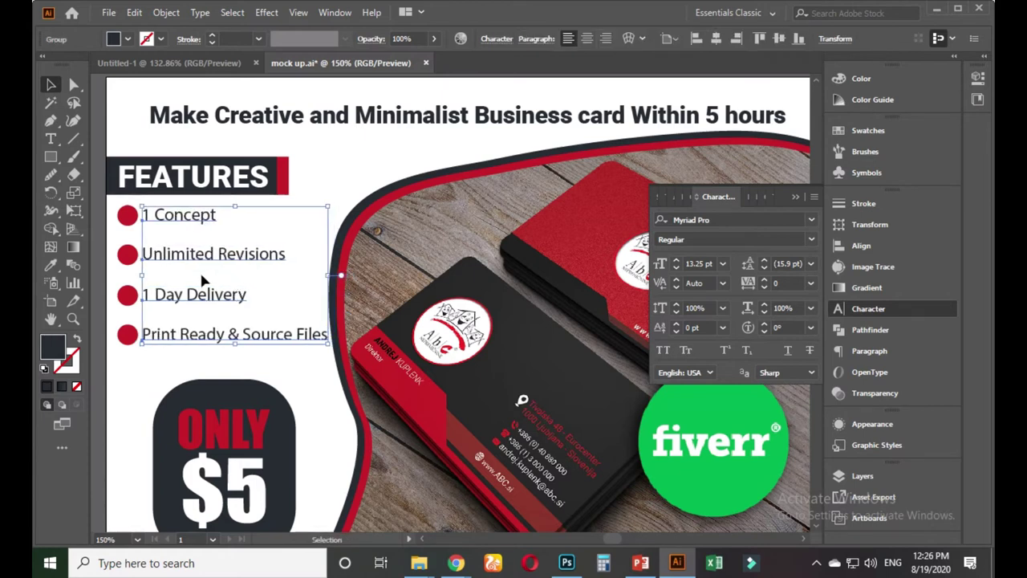
- Nudge the feature text and its four red bullets slightly left together and group them
{"action": "left_click_drag", "start_coordinate": [164, 295], "coordinate": [260, 305]}
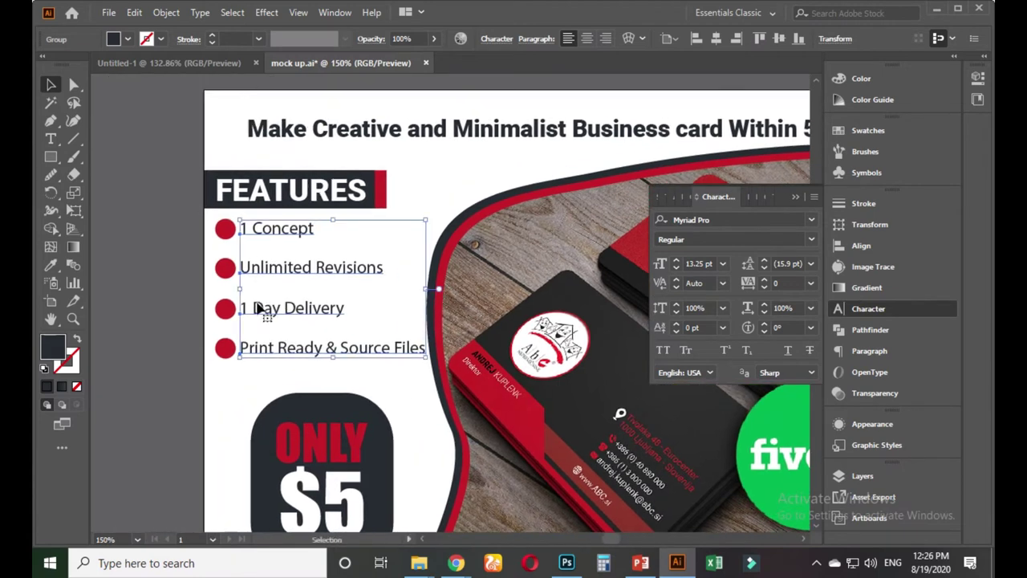
{"action": "left_click", "coordinate": [225, 347], "text": "shift"}
{"action": "left_click", "coordinate": [226, 268], "text": "shift"}
{"action": "left_click", "coordinate": [227, 229], "text": "shift"}
{"action": "key", "text": "Left"}
{"action": "key", "text": "Left"}
{"action": "key", "text": "Left"}
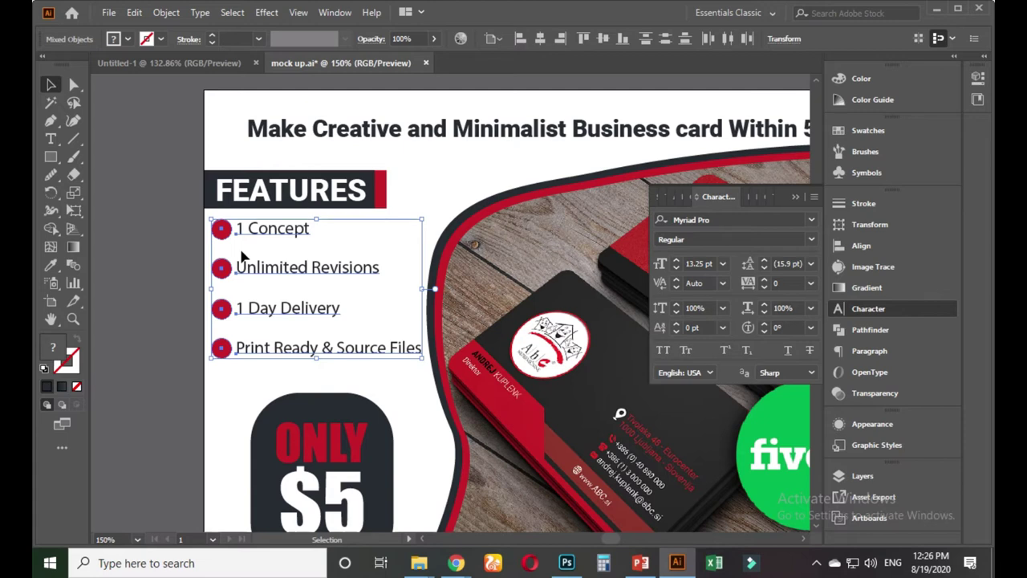
{"action": "key", "text": "v"}
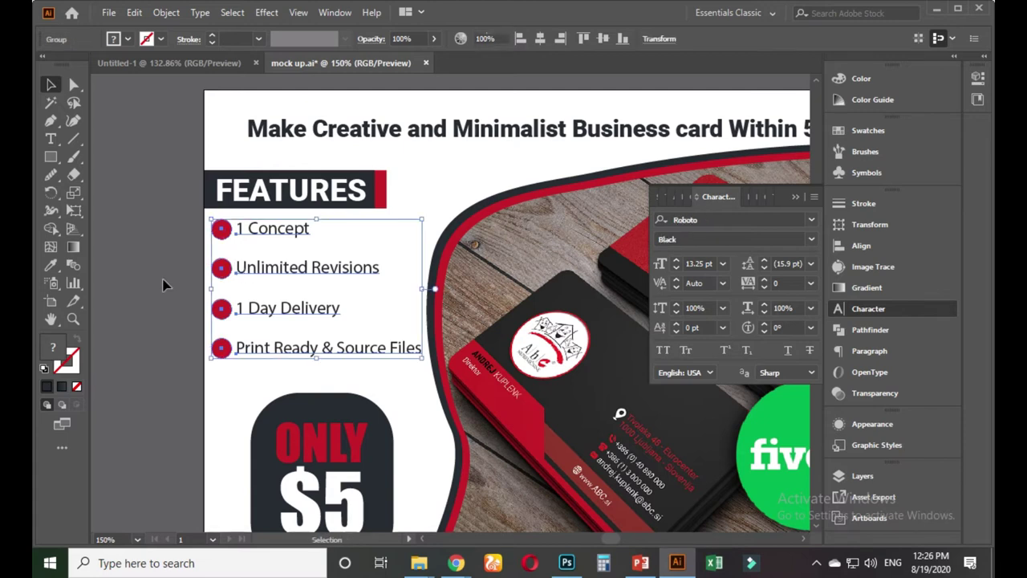
{"action": "left_click", "coordinate": [230, 376]}
- Move the "ONLY $5" price badge slightly closer to the feature list
{"action": "key", "text": "ctrl+minus"}
{"action": "left_click_drag", "start_coordinate": [237, 398], "coordinate": [252, 379]}
{"action": "left_click", "coordinate": [484, 488]}
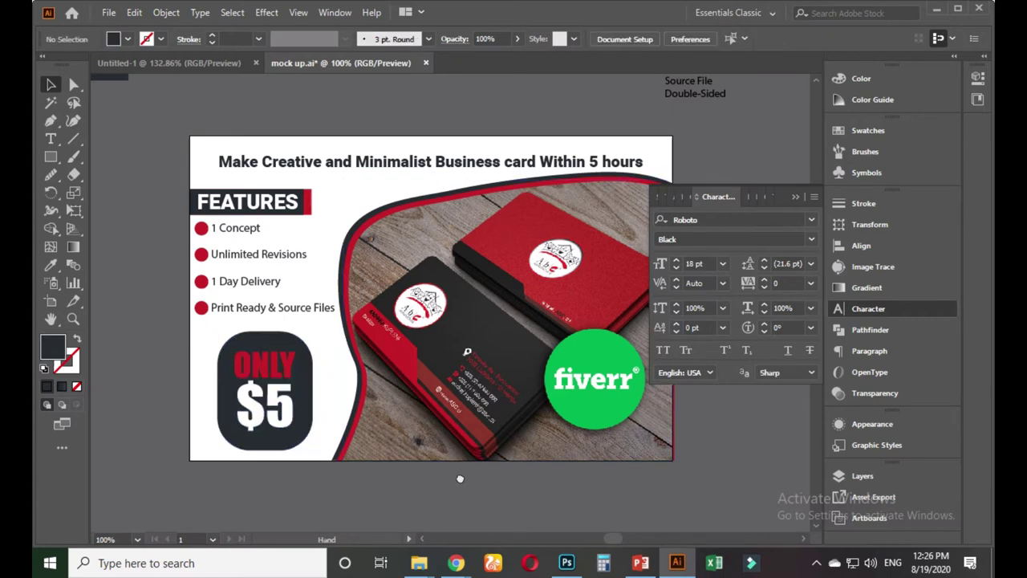
- Scale down the green fiverr logo and place it in the lower-right corner of the card photo
{"action": "scroll", "coordinate": [470, 442], "scroll_direction": "right", "scroll_amount": 3}
{"action": "left_click", "coordinate": [478, 413]}
{"action": "left_click_drag", "start_coordinate": [416, 324], "coordinate": [437, 345]}
{"action": "left_click_drag", "start_coordinate": [472, 385], "coordinate": [486, 401]}
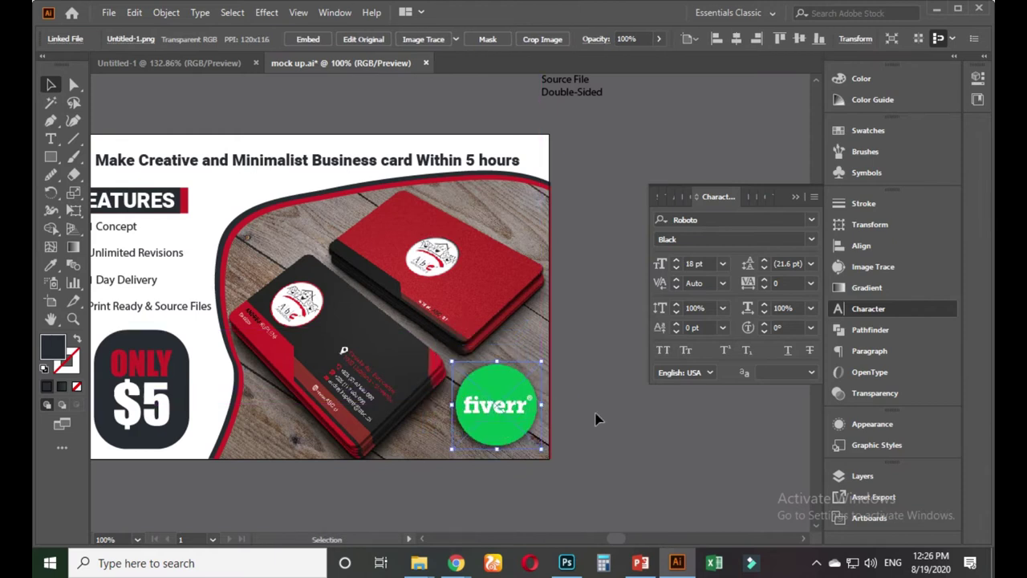
{"action": "left_click", "coordinate": [594, 416]}
- Duplicate the complete gig design artwork onto the empty canvas to the right of the artboard
{"action": "scroll", "coordinate": [592, 409], "scroll_direction": "down", "scroll_amount": 1}
{"action": "scroll", "coordinate": [562, 406], "scroll_direction": "right", "scroll_amount": 2}
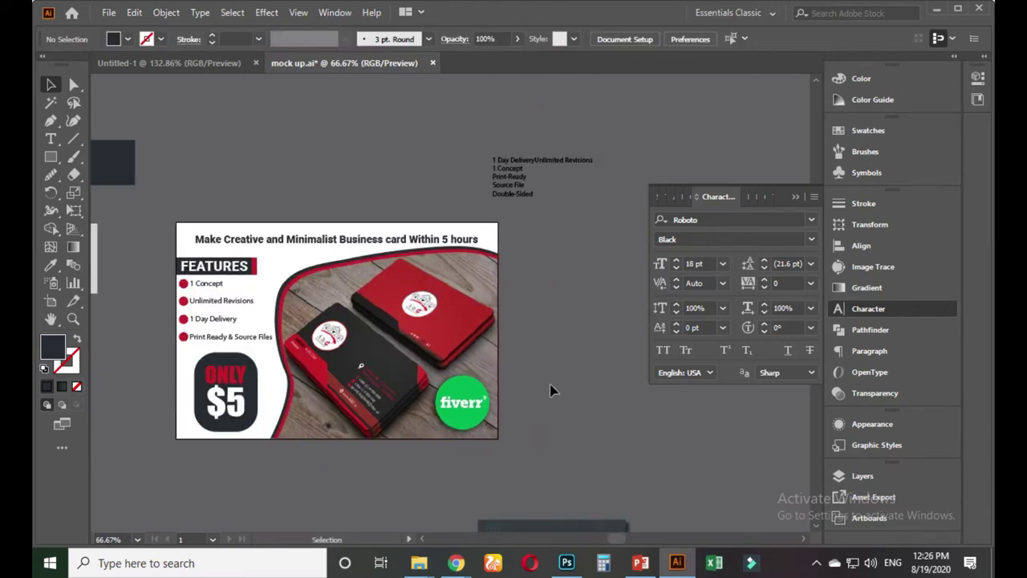
{"action": "scroll", "coordinate": [550, 390], "scroll_direction": "down", "scroll_amount": 1}
{"action": "scroll", "coordinate": [523, 344], "scroll_direction": "down", "scroll_amount": 3}
{"action": "scroll", "coordinate": [514, 313], "scroll_direction": "right", "scroll_amount": 1}
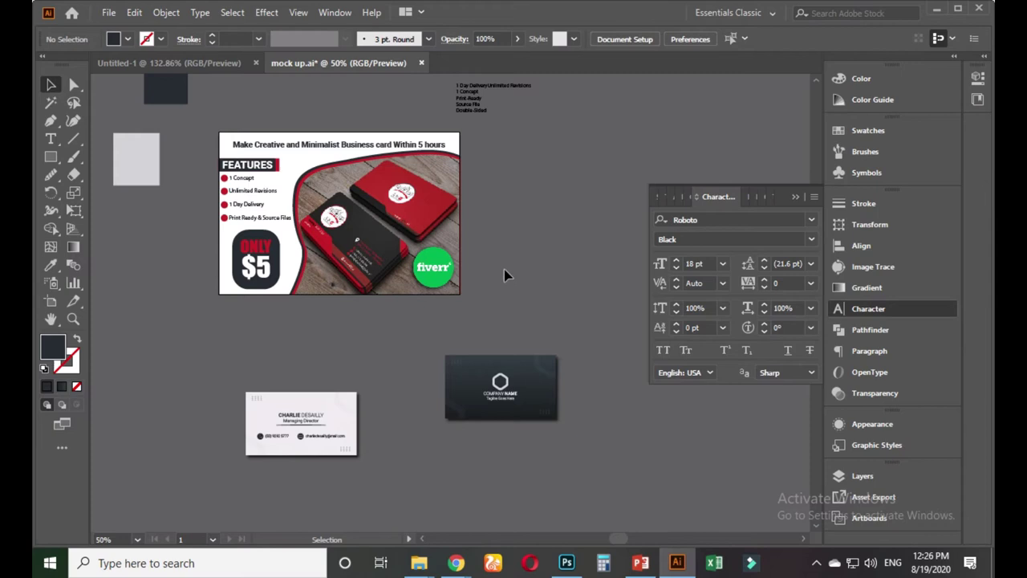
{"action": "scroll", "coordinate": [504, 275], "scroll_direction": "down", "scroll_amount": 2}
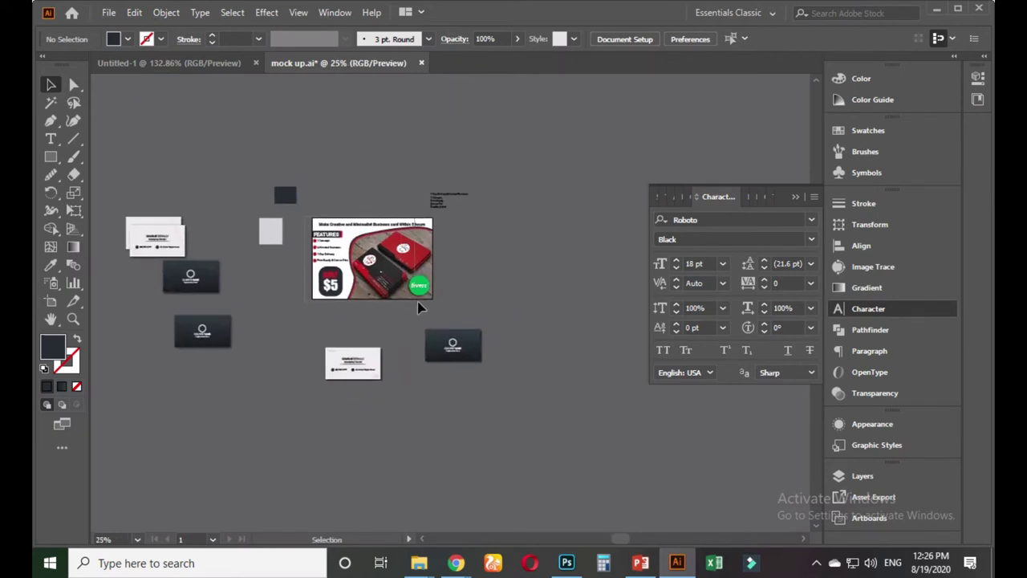
{"action": "left_click", "coordinate": [404, 273]}
{"action": "left_click_drag", "start_coordinate": [394, 272], "coordinate": [557, 291]}
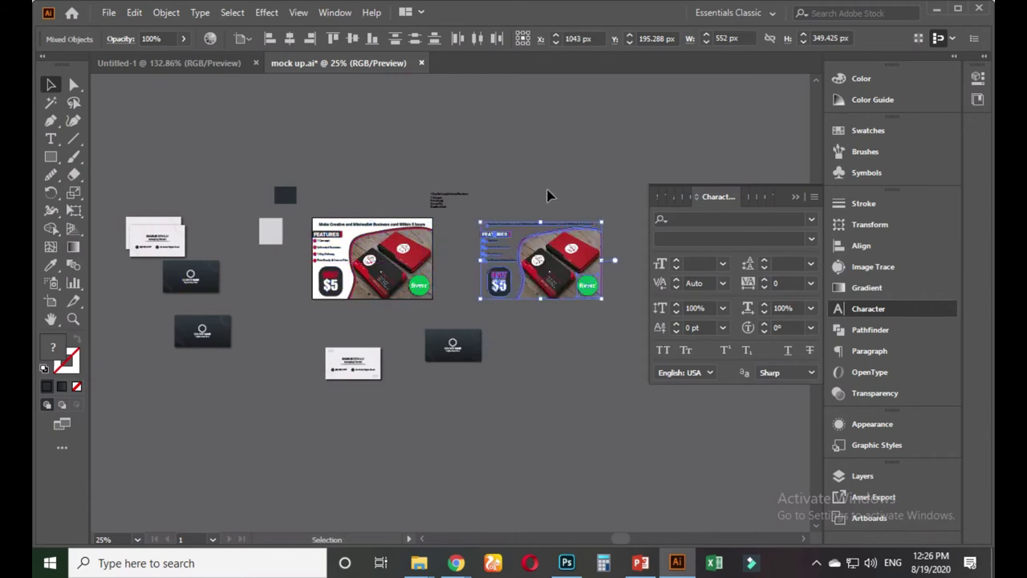
{"action": "left_click", "coordinate": [548, 195]}
{"action": "scroll", "coordinate": [362, 265], "scroll_direction": "up", "scroll_amount": 2}
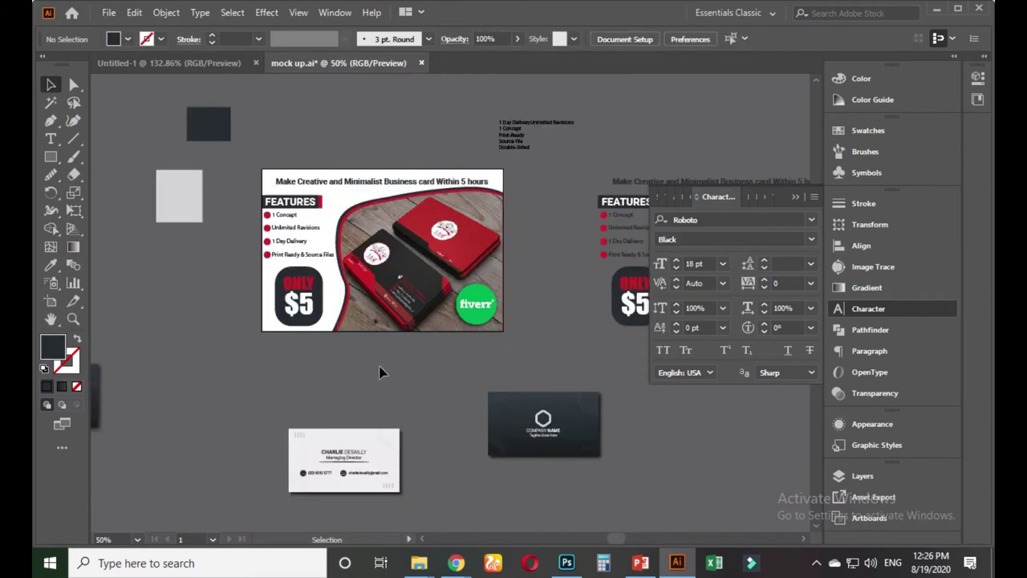
{"action": "key", "text": "ctrl+shift+s"}
{"action": "key", "text": "Escape"}
{"action": "mouse_move", "coordinate": [470, 7]}
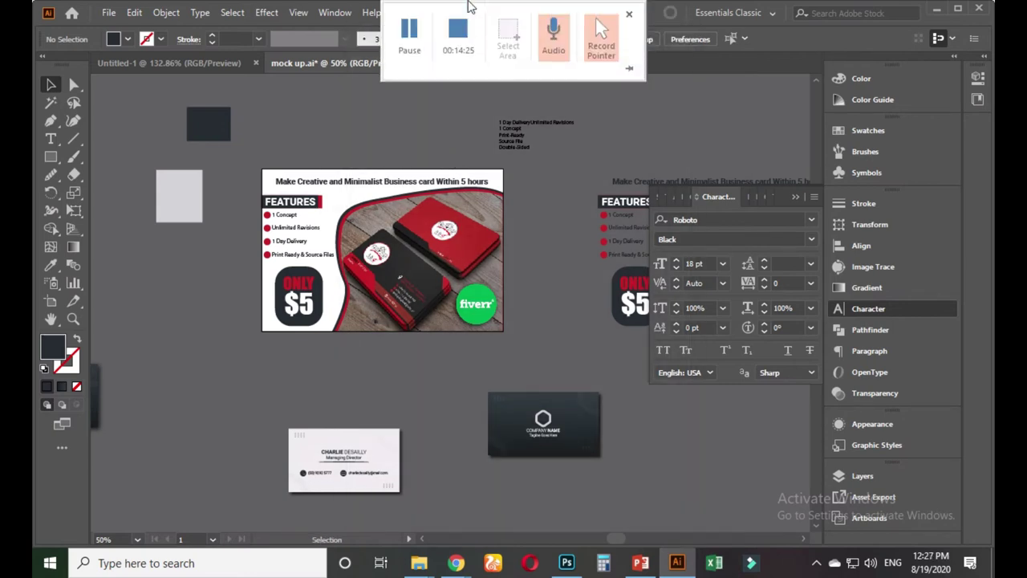
- Save the artwork and export it for web as a JPEG named "mock-up.jpg" in the Fiverr folder
{"action": "key", "text": "ctrl+s"}
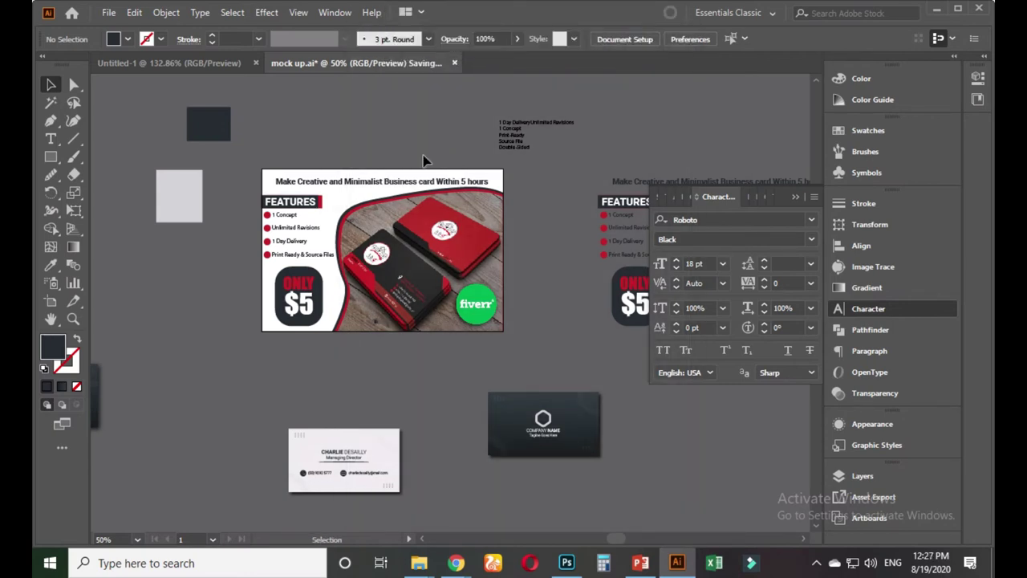
{"action": "key", "text": "ctrl+alt+shift+s"}
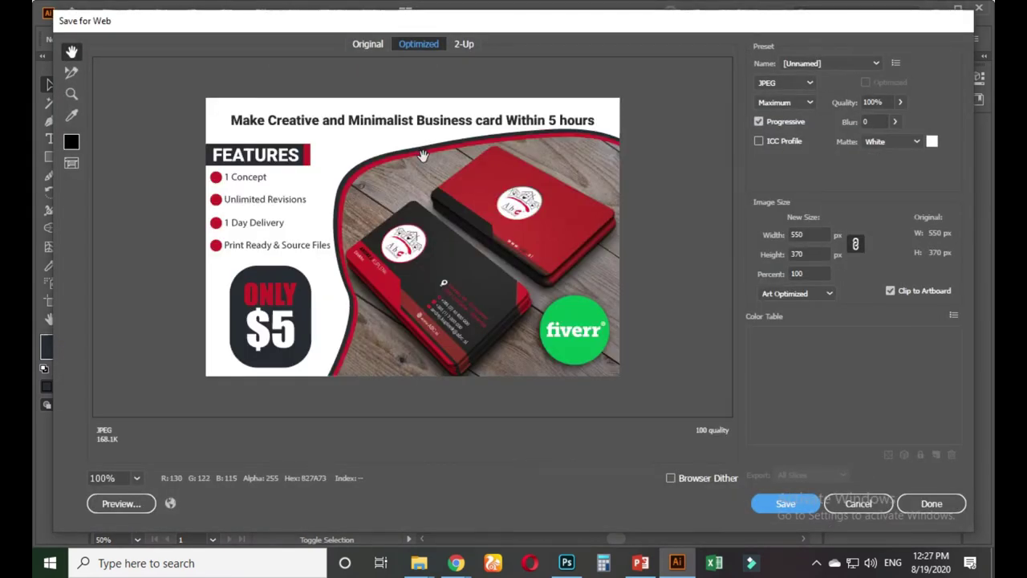
{"action": "key", "text": "Return"}
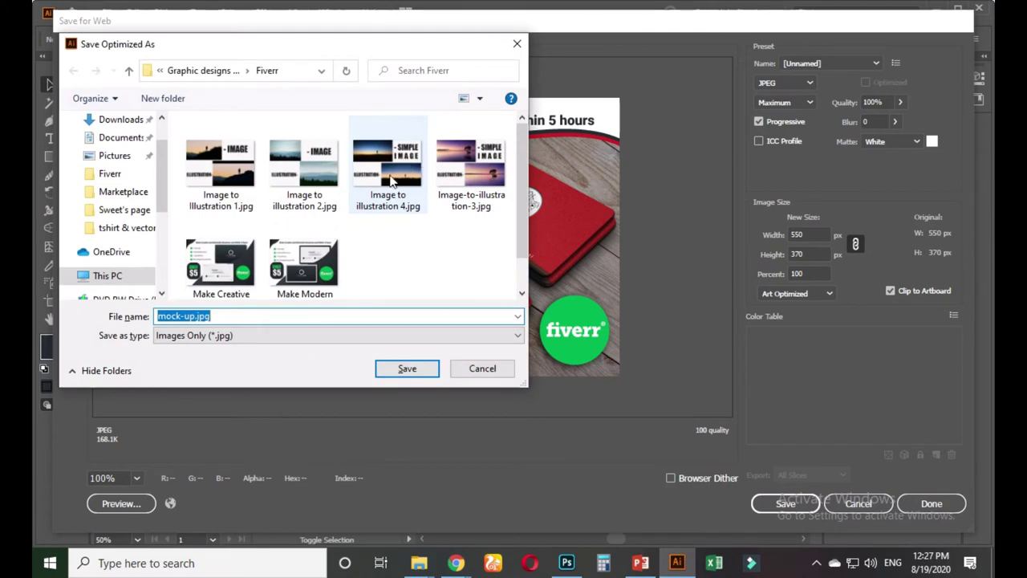
{"action": "key", "text": "Return"}
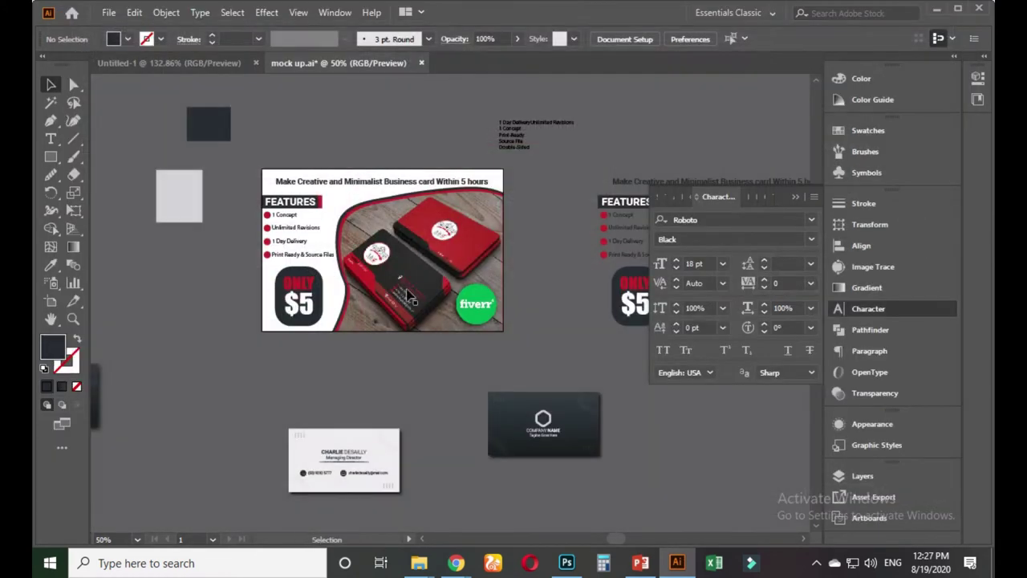
- Switch to Photoshop, then unlock the Background layer of the Modern and Minimalist business card image and hide it
{"action": "left_click", "coordinate": [565, 562]}
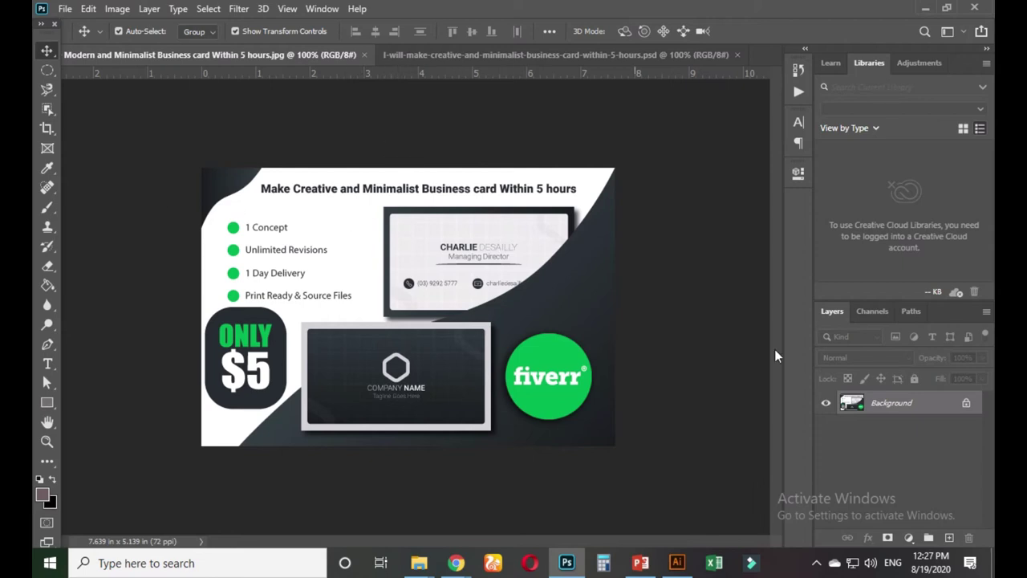
{"action": "left_click", "coordinate": [967, 403]}
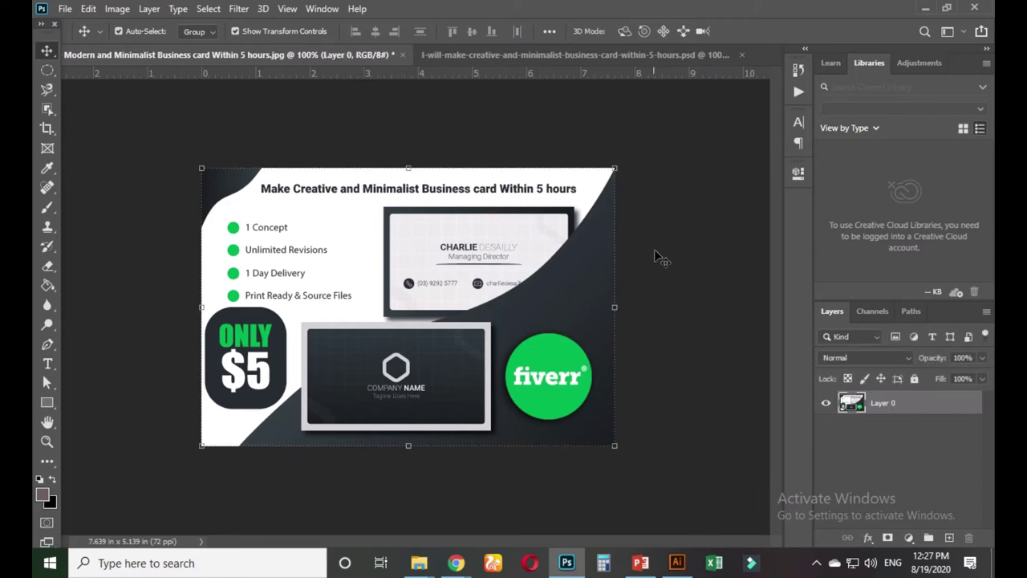
{"action": "left_click", "coordinate": [827, 403]}
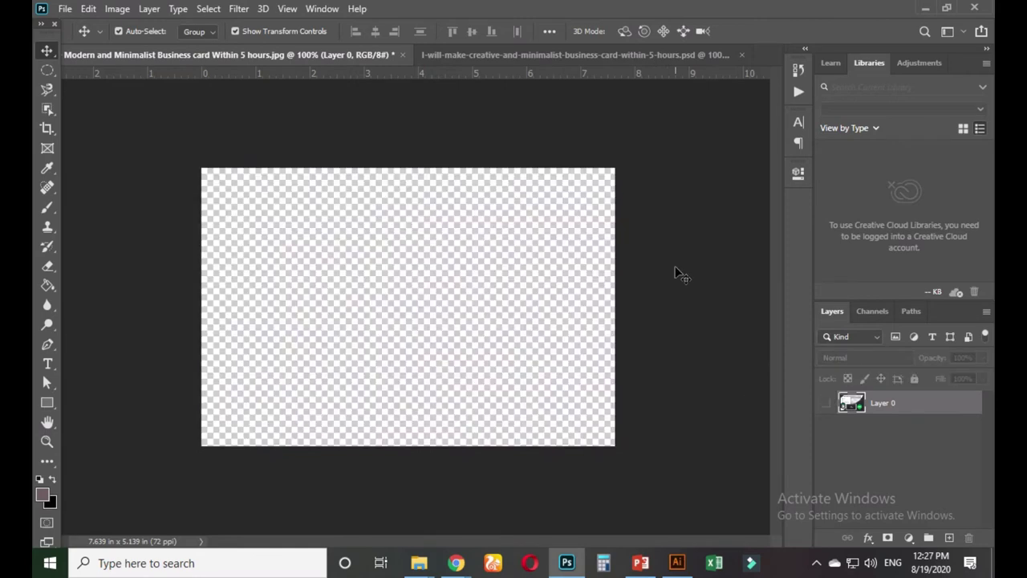
- Place mock-up.jpg as an embedded layer filling the canvas, and check the document's file info without changing it
{"action": "left_click", "coordinate": [65, 8]}
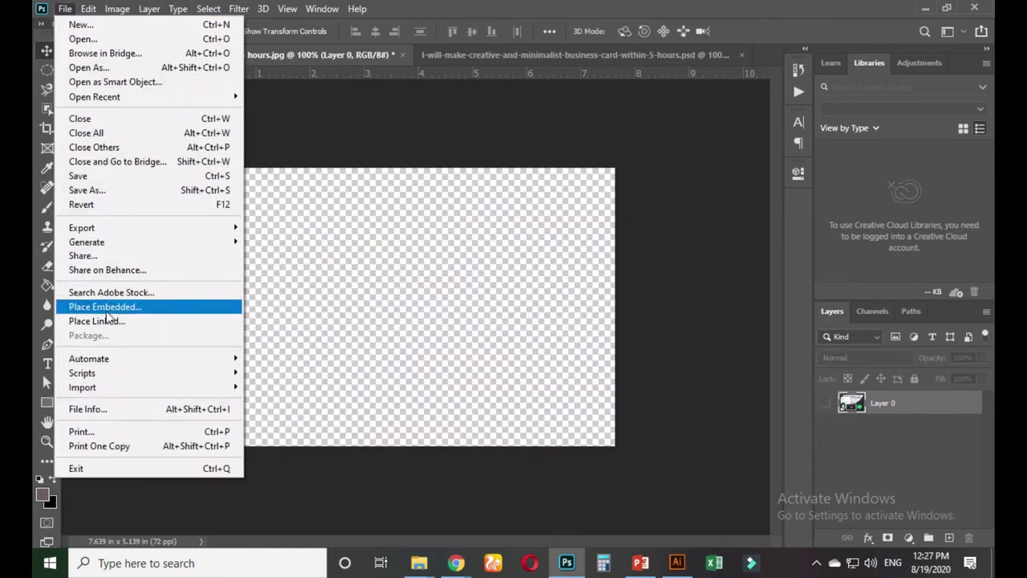
{"action": "left_click", "coordinate": [134, 307]}
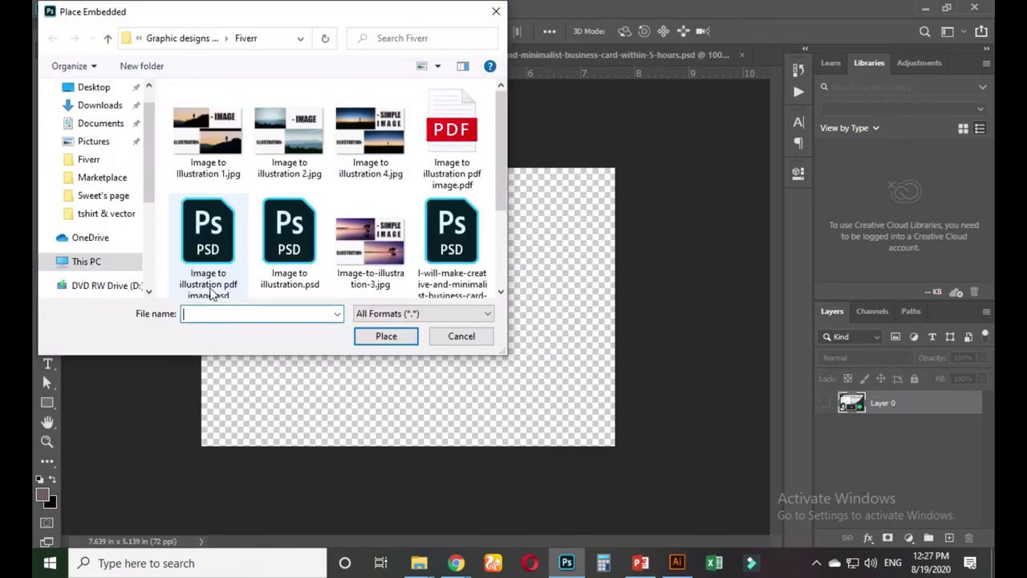
{"action": "scroll", "coordinate": [367, 259], "scroll_direction": "down", "scroll_amount": 2}
{"action": "double_click", "coordinate": [369, 237]}
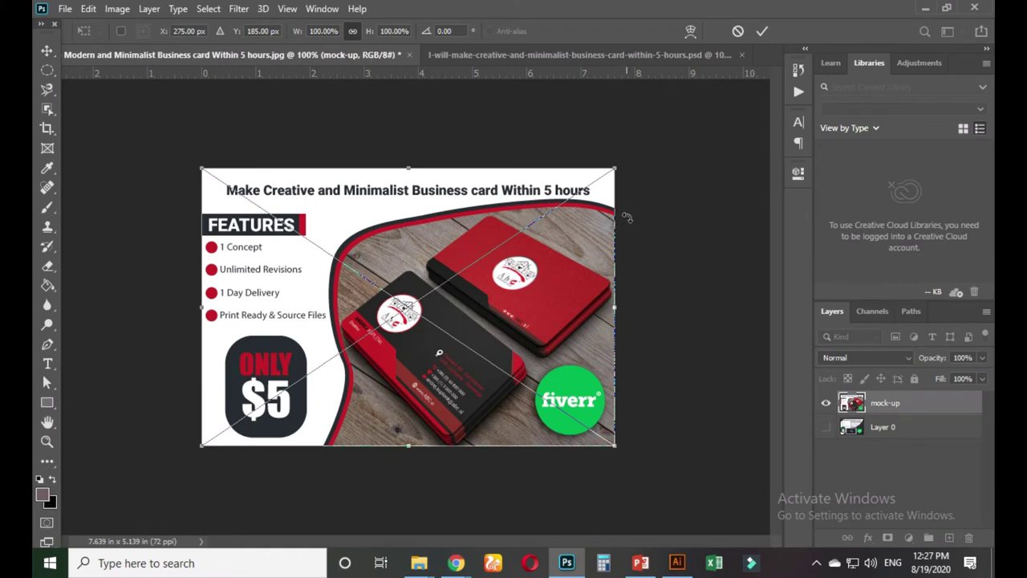
{"action": "key", "text": "Return"}
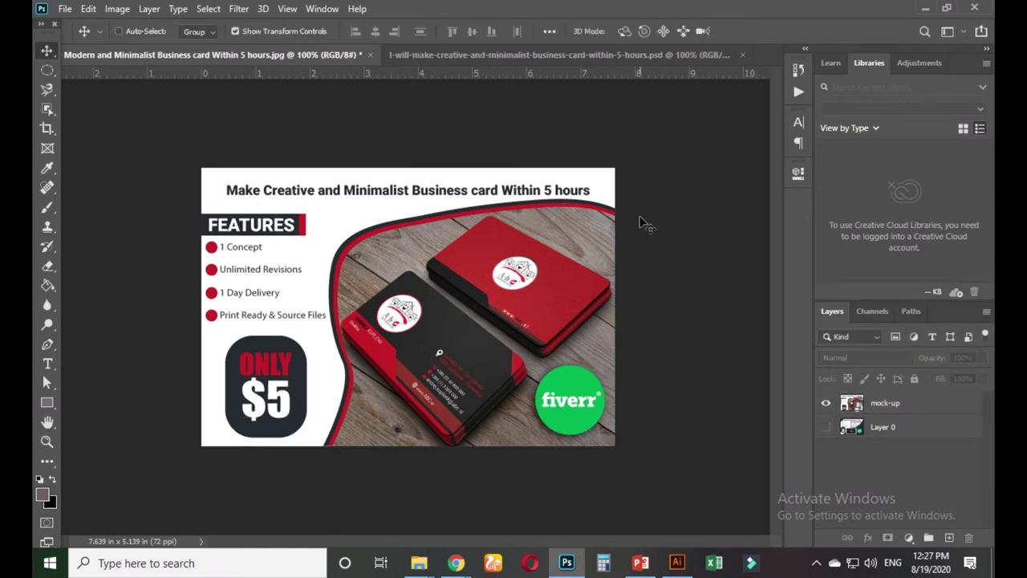
{"action": "key", "text": "ctrl+alt+shift+i"}
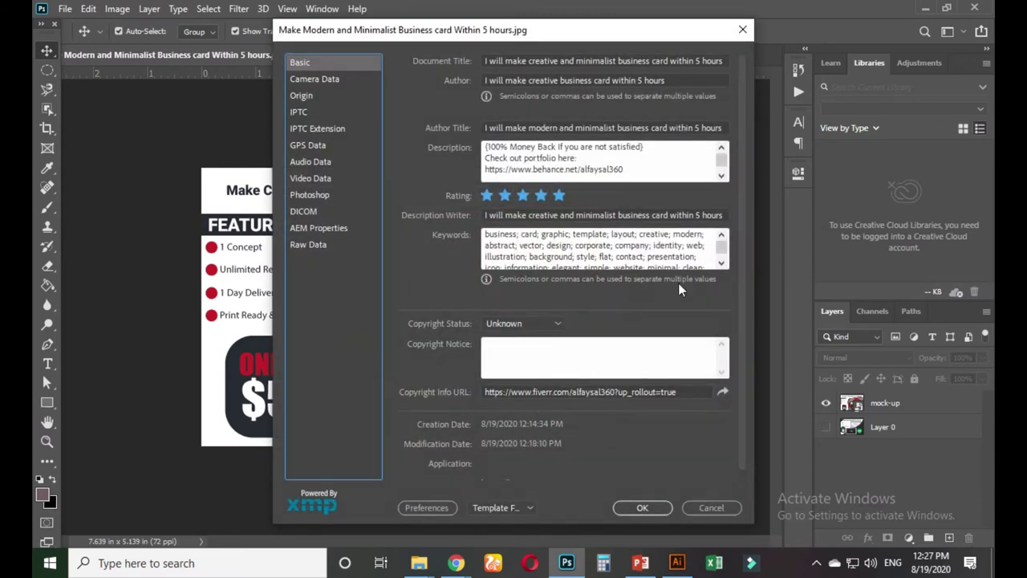
{"action": "left_click", "coordinate": [711, 507]}
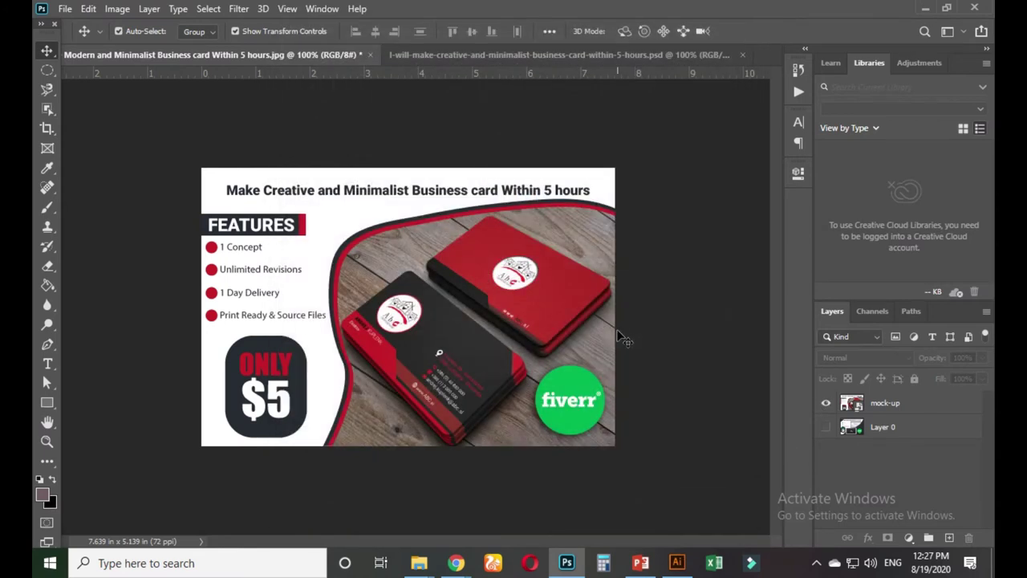
- Export the image for web as a JPEG named "Make Corporate Business card Within 5 hours.jpg" in the Fiverr folder
{"action": "key", "text": "ctrl+alt+shift+s"}
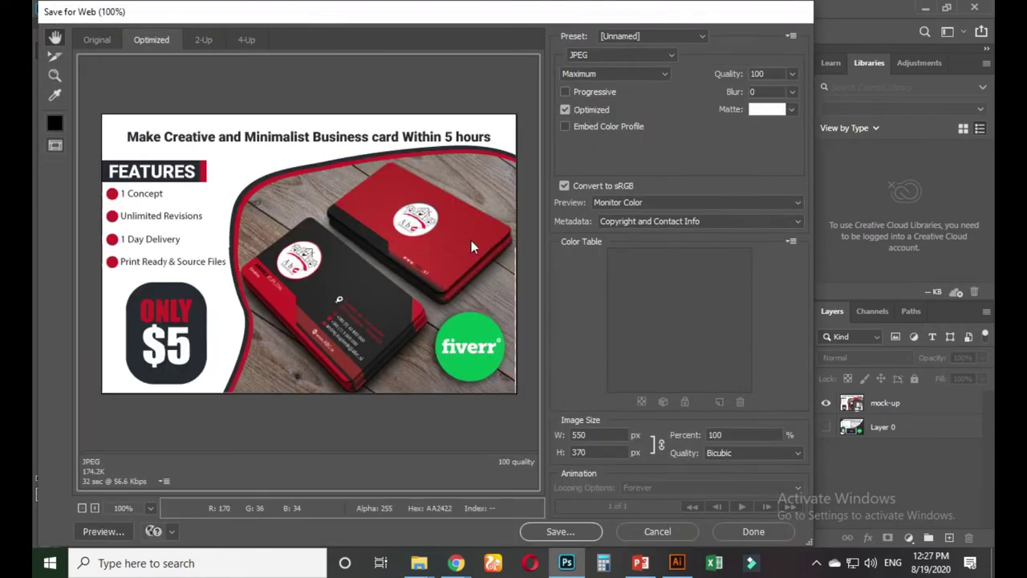
{"action": "key", "text": "Return"}
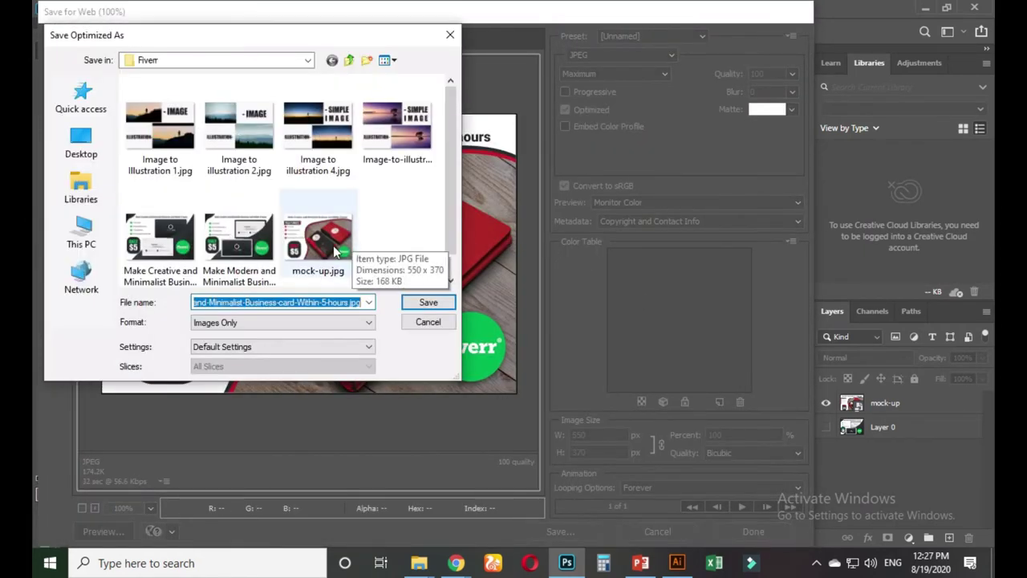
{"action": "left_click", "coordinate": [265, 269]}
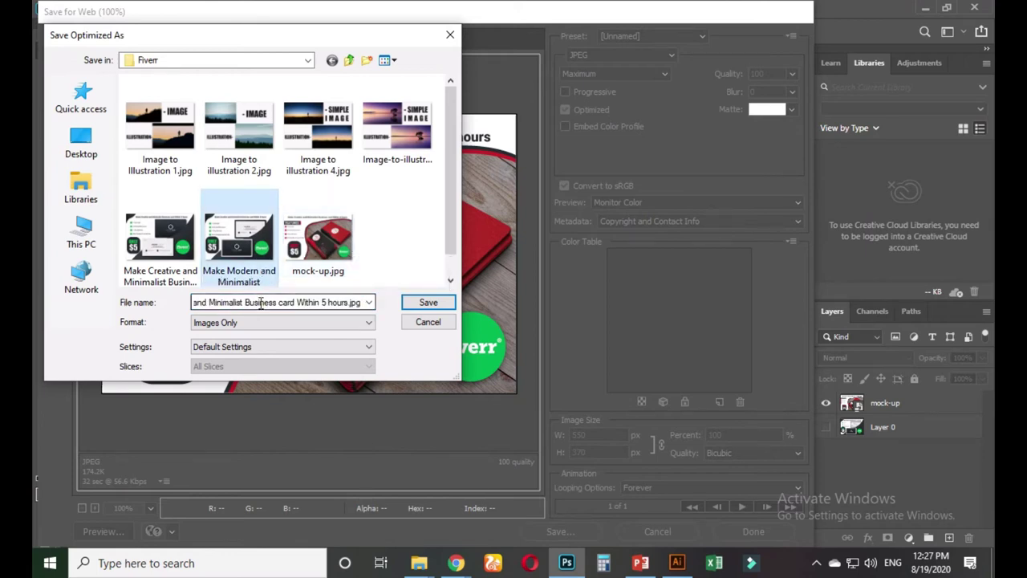
{"action": "left_click", "coordinate": [226, 303]}
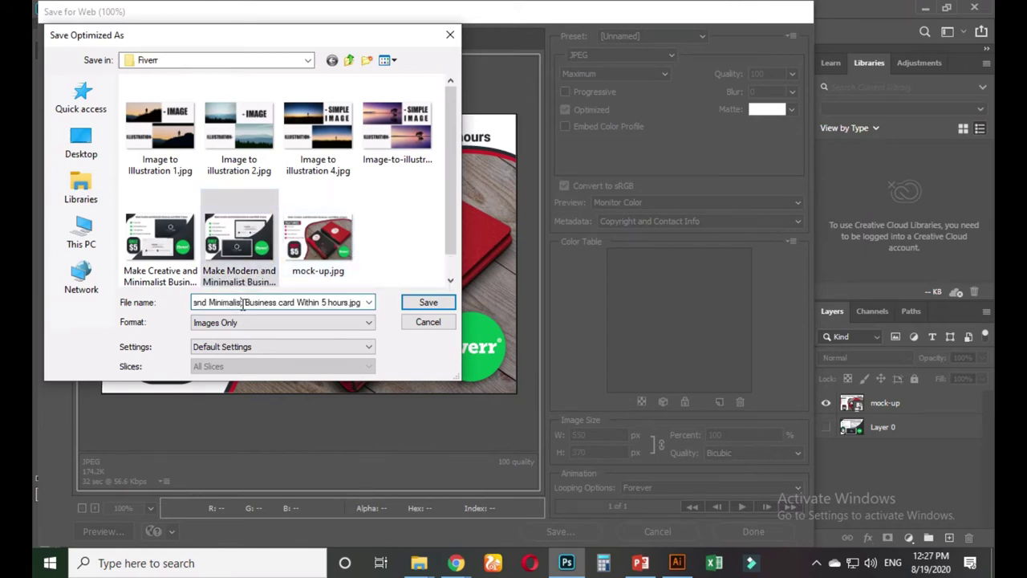
{"action": "key", "text": "BackSpace"}
{"action": "key", "text": "BackSpace"}
{"action": "key", "text": "BackSpace"}
{"action": "key", "text": "BackSpace"}
{"action": "key", "text": "BackSpace"}
{"action": "key", "text": "BackSpace"}
{"action": "key", "text": "BackSpace"}
{"action": "key", "text": "BackSpace"}
{"action": "key", "text": "BackSpace"}
{"action": "key", "text": "BackSpace"}
{"action": "key", "text": "BackSpace"}
{"action": "key", "text": "BackSpace"}
{"action": "key", "text": "BackSpace"}
{"action": "key", "text": "BackSpace"}
{"action": "key", "text": "BackSpace"}
{"action": "key", "text": "BackSpace"}
{"action": "key", "text": "BackSpace"}
{"action": "key", "text": "BackSpace"}
{"action": "key", "text": "BackSpace"}
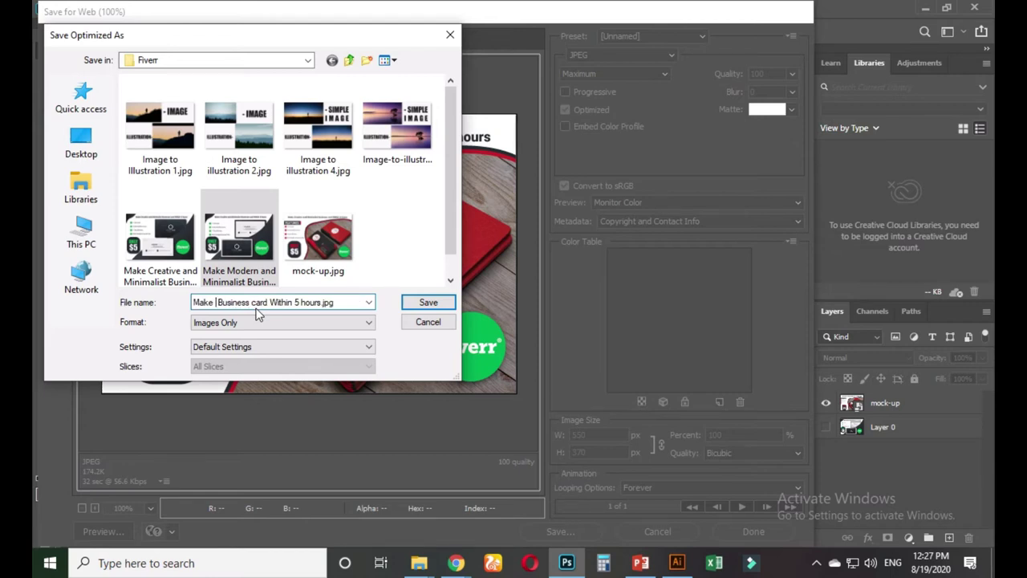
{"action": "type", "text": "cre"}
{"action": "key", "text": "BackSpace"}
{"action": "key", "text": "BackSpace"}
{"action": "key", "text": "BackSpace"}
{"action": "type", "text": "Corpo"}
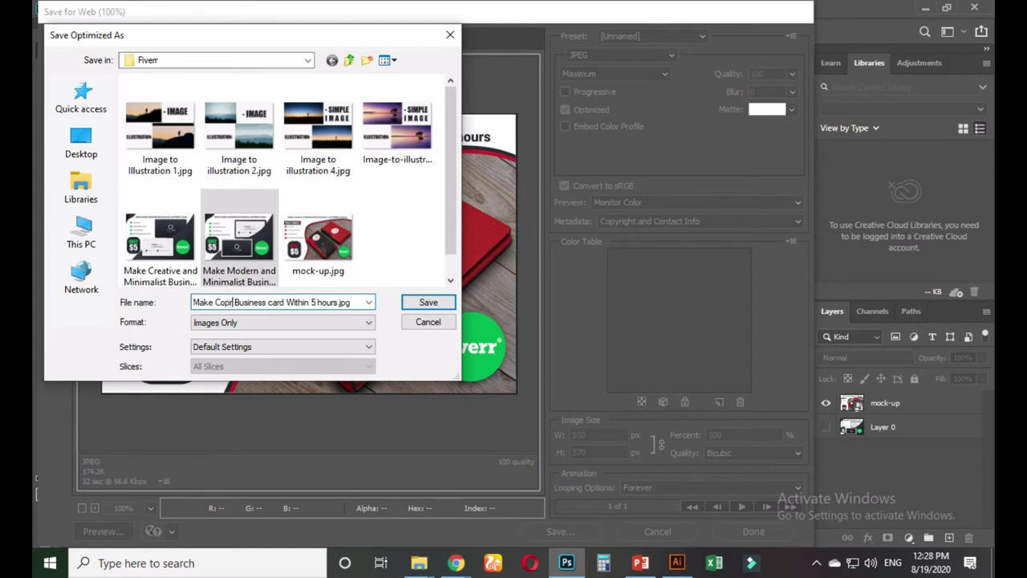
{"action": "type", "text": "rate"}
{"action": "key", "text": "Return"}
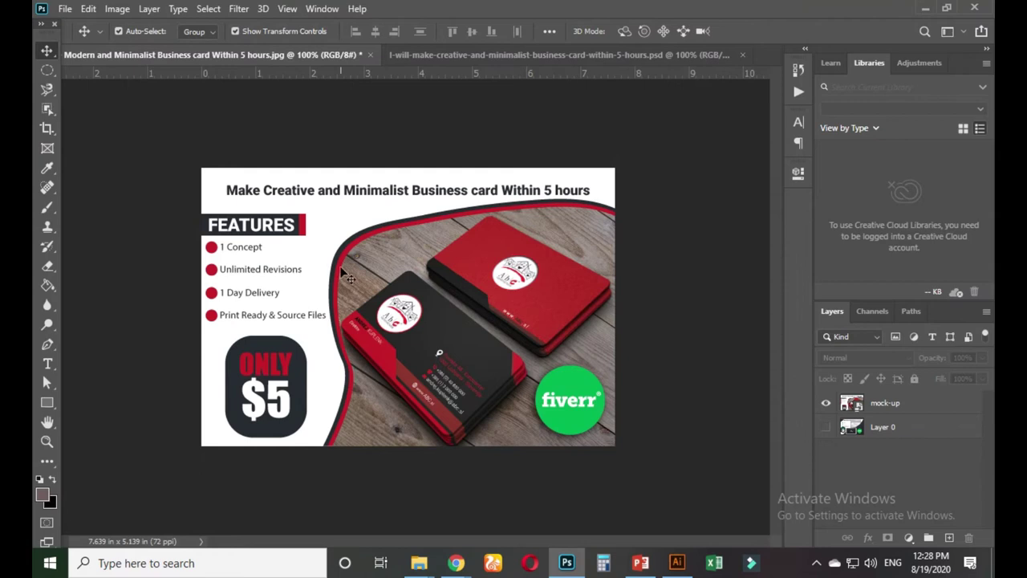
- Save a JPEG copy on the computer as "Make Corporate and Creative Business card Within 5 hours.jpg" at maximum quality 12
{"action": "key", "text": "ctrl+shift+s"}
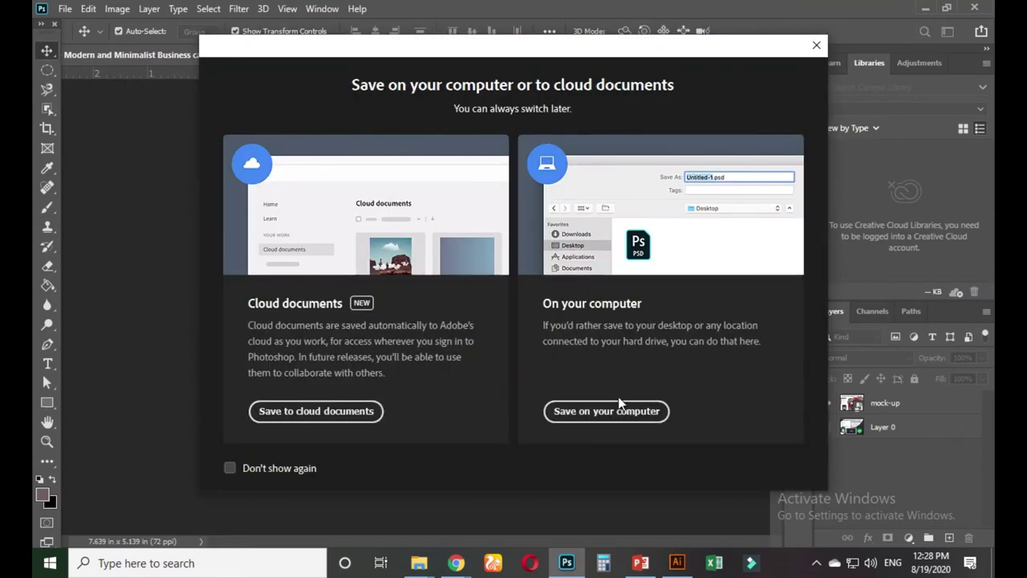
{"action": "left_click", "coordinate": [619, 410]}
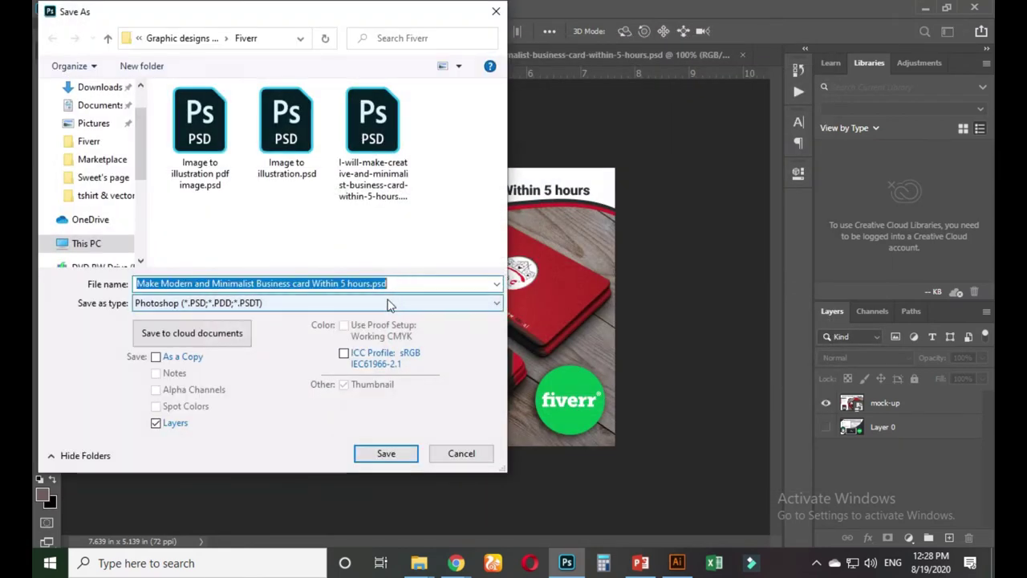
{"action": "left_click", "coordinate": [298, 303]}
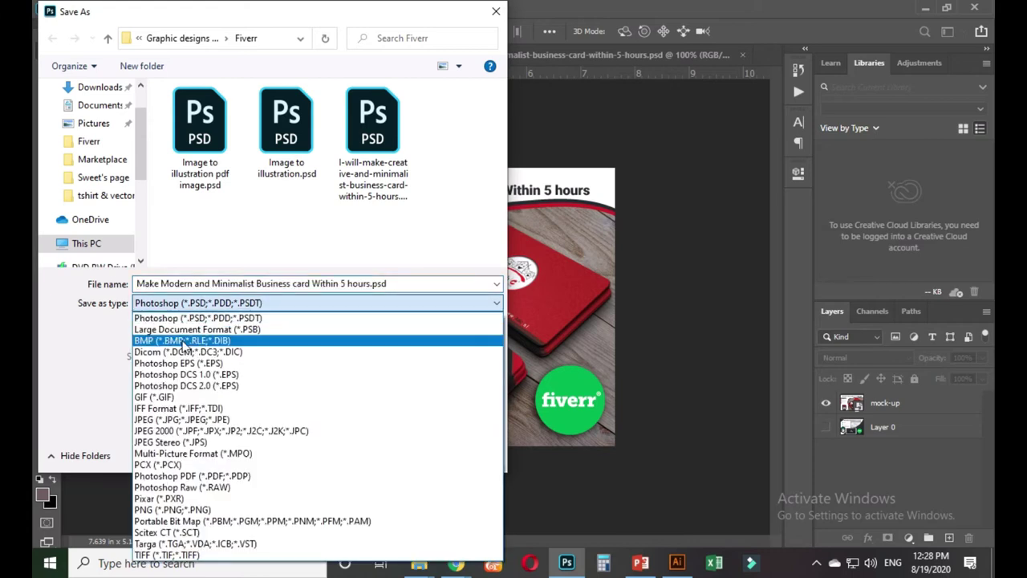
{"action": "left_click", "coordinate": [184, 419]}
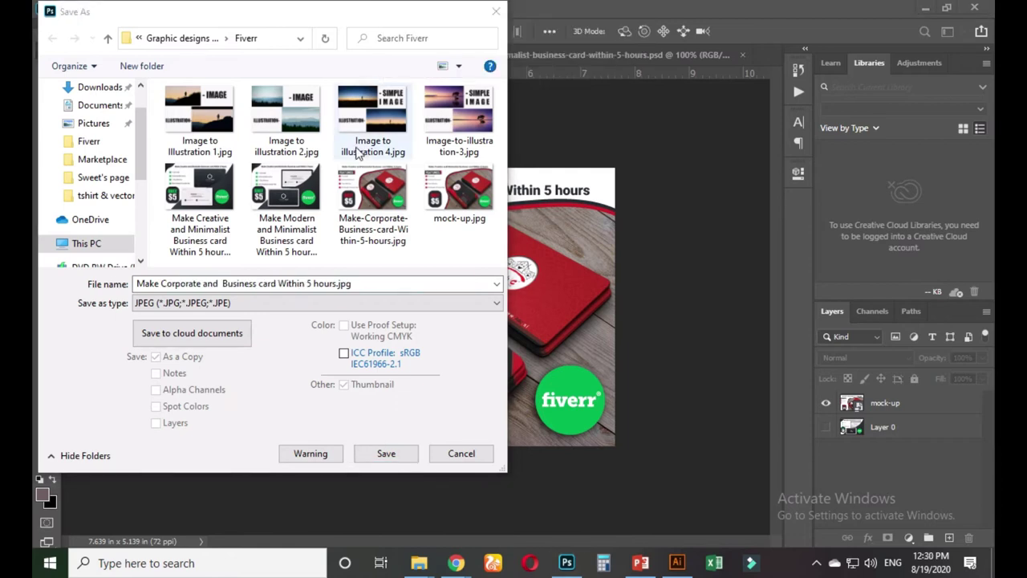
{"action": "left_click", "coordinate": [220, 284]}
{"action": "type", "text": "Creative"}
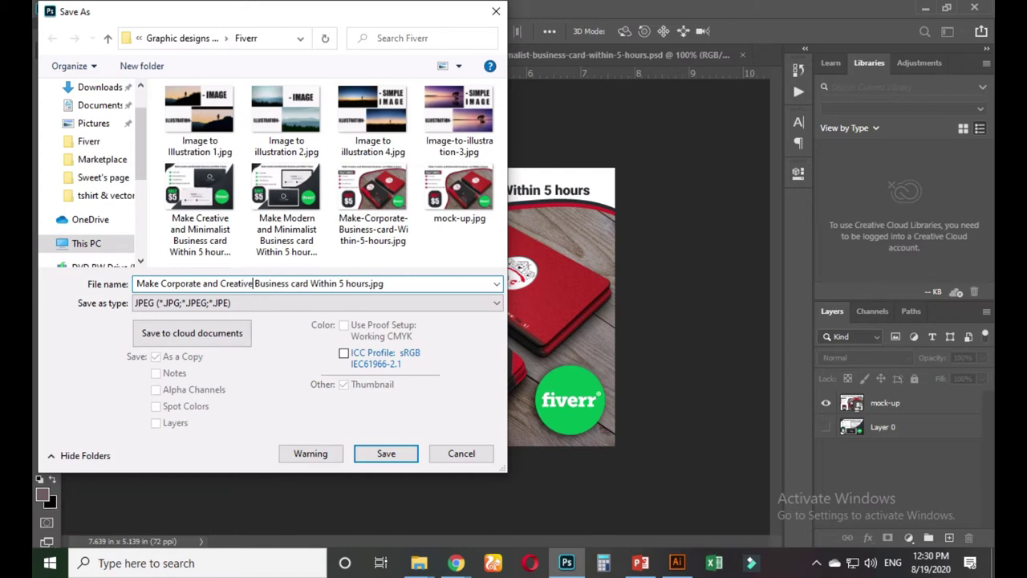
{"action": "double_click", "coordinate": [266, 232]}
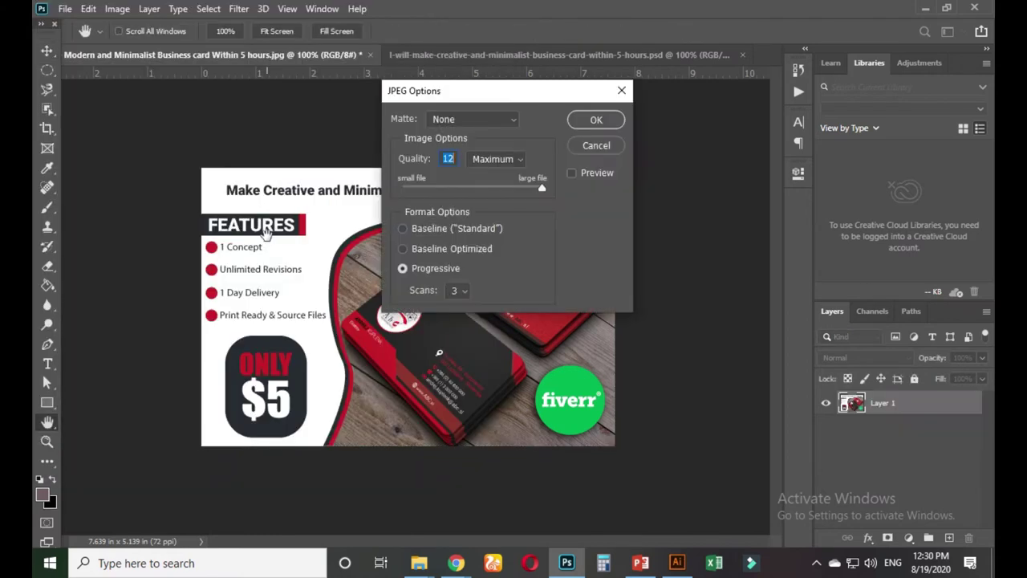
{"action": "key", "text": "Return"}
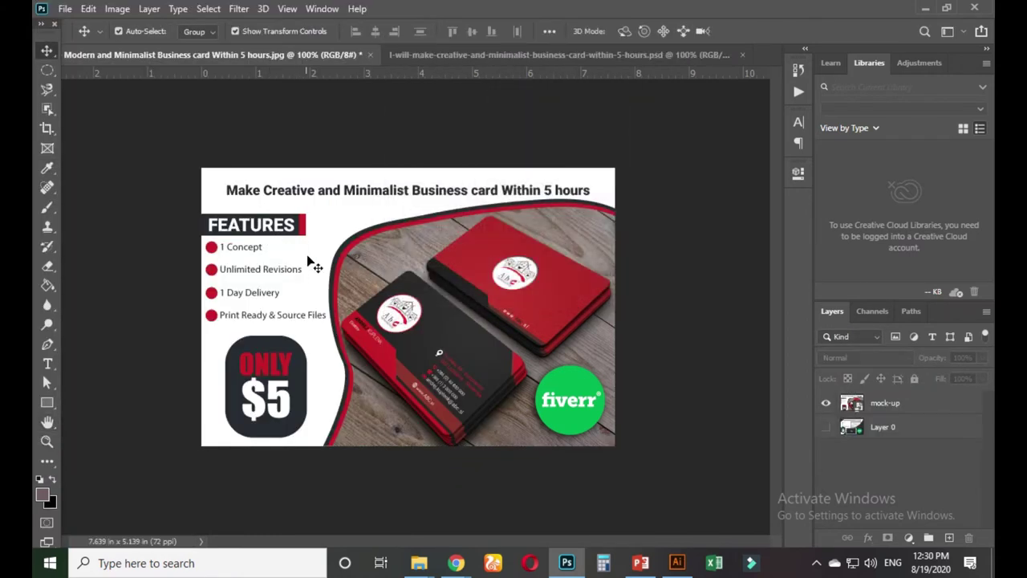
- Switch to the Fiverr folder in File Explorer and delete Make-Corporate-Business-card-Within-5-hours.jpg
{"action": "mouse_move", "coordinate": [425, 560]}
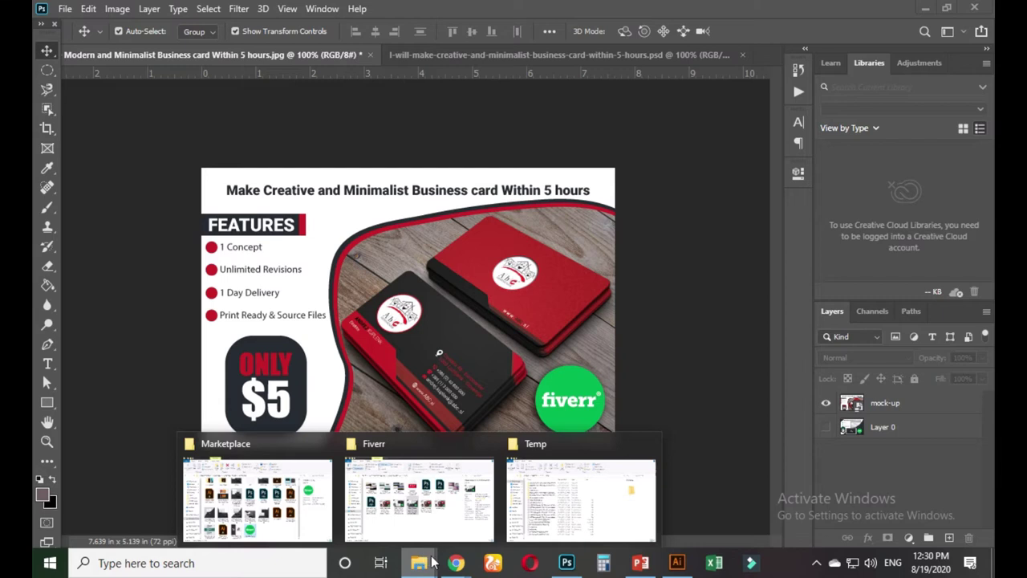
{"action": "left_click", "coordinate": [475, 524]}
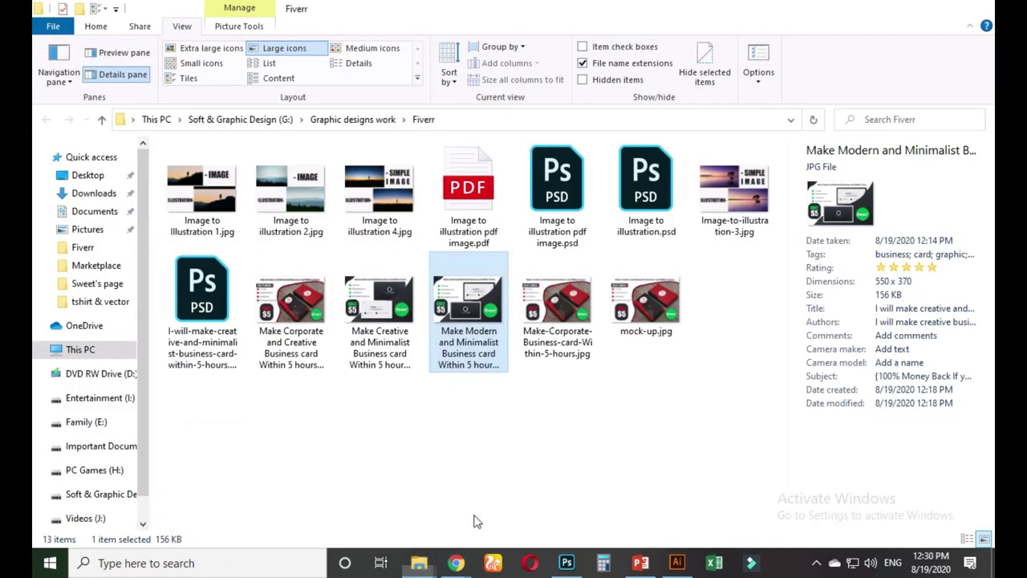
{"action": "left_click", "coordinate": [560, 353]}
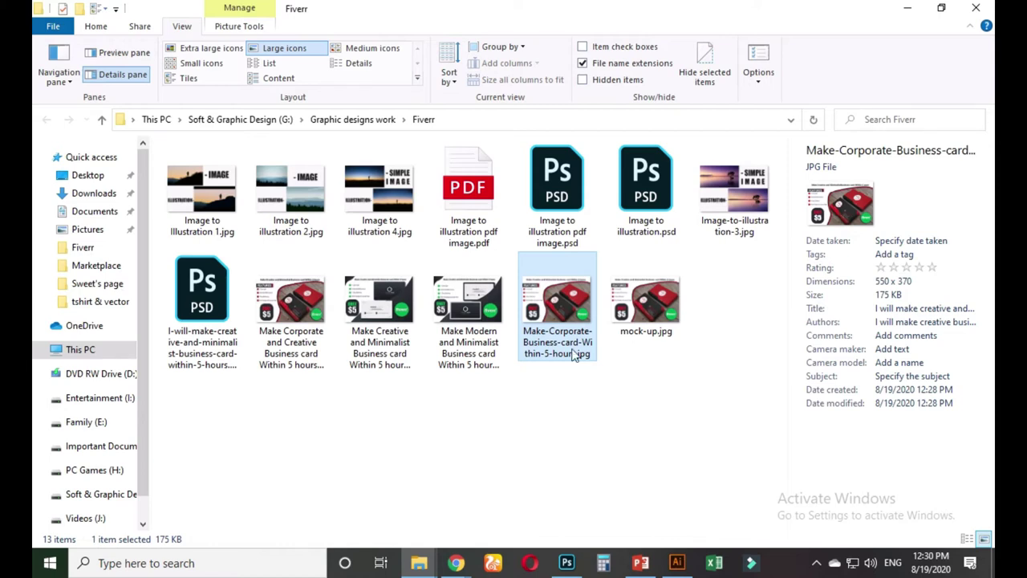
{"action": "key", "text": "Delete"}
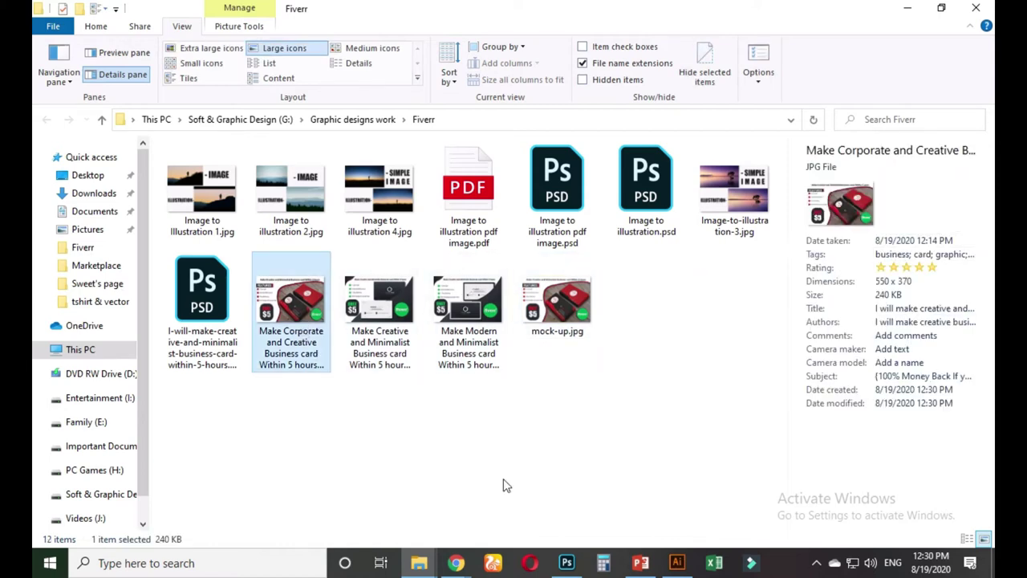
- Switch to Chrome and bring up the Gig Photos section of the business card gig's edit page
{"action": "left_click", "coordinate": [456, 562]}
{"action": "left_click", "coordinate": [378, 445]}
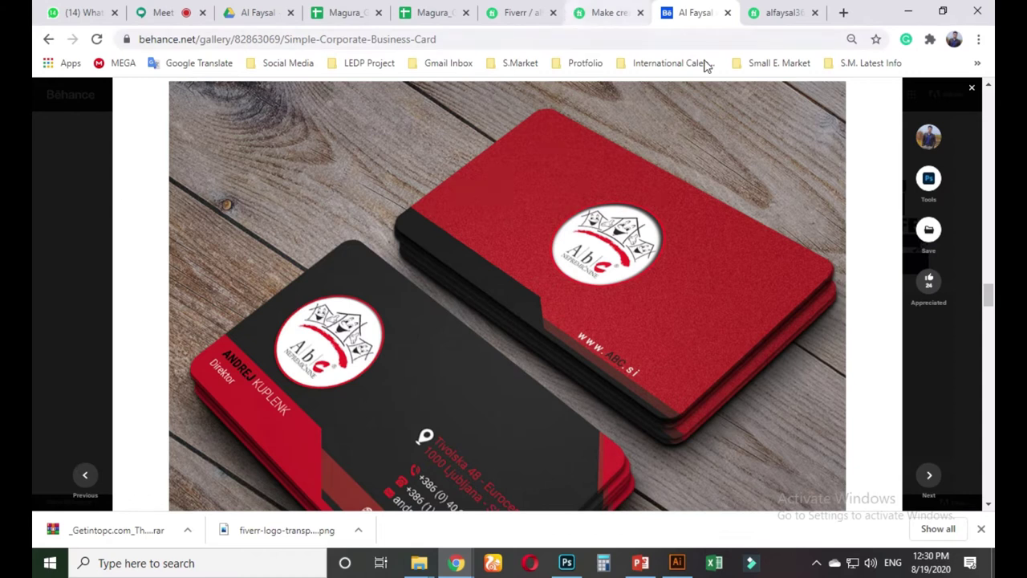
{"action": "left_click", "coordinate": [606, 12]}
{"action": "left_click", "coordinate": [759, 14]}
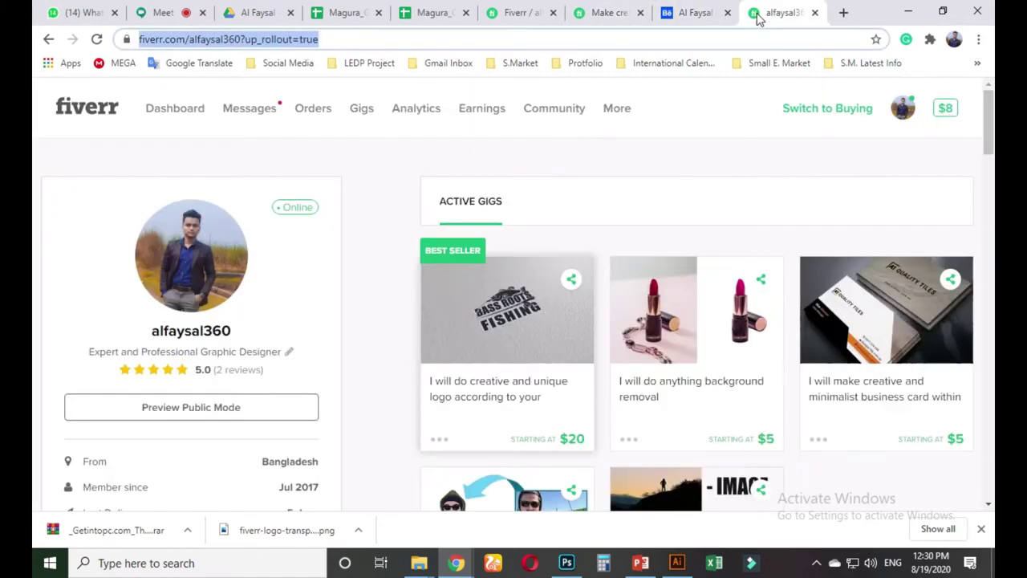
{"action": "left_click", "coordinate": [610, 12]}
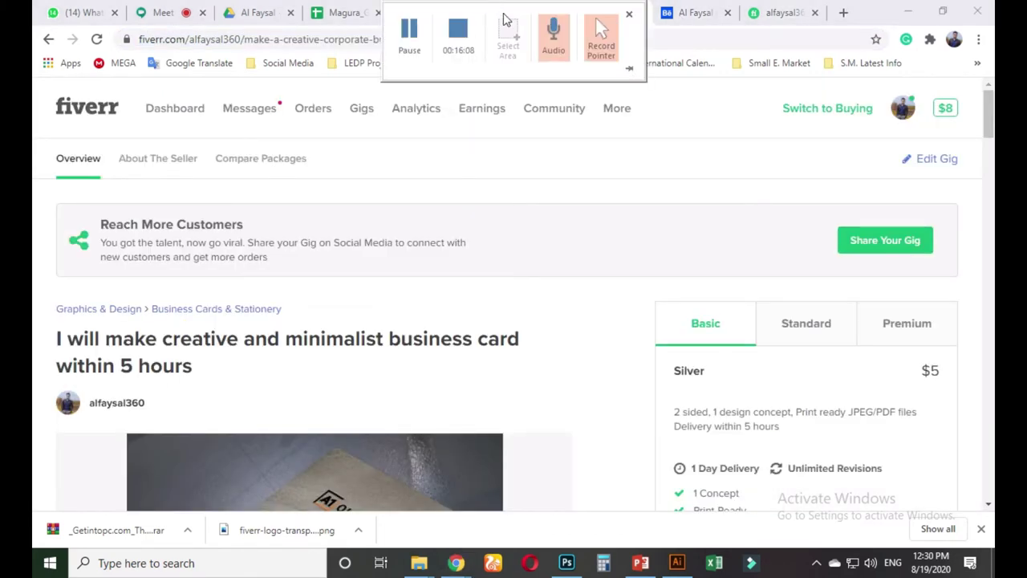
{"action": "key", "text": "ctrl+shift+Tab"}
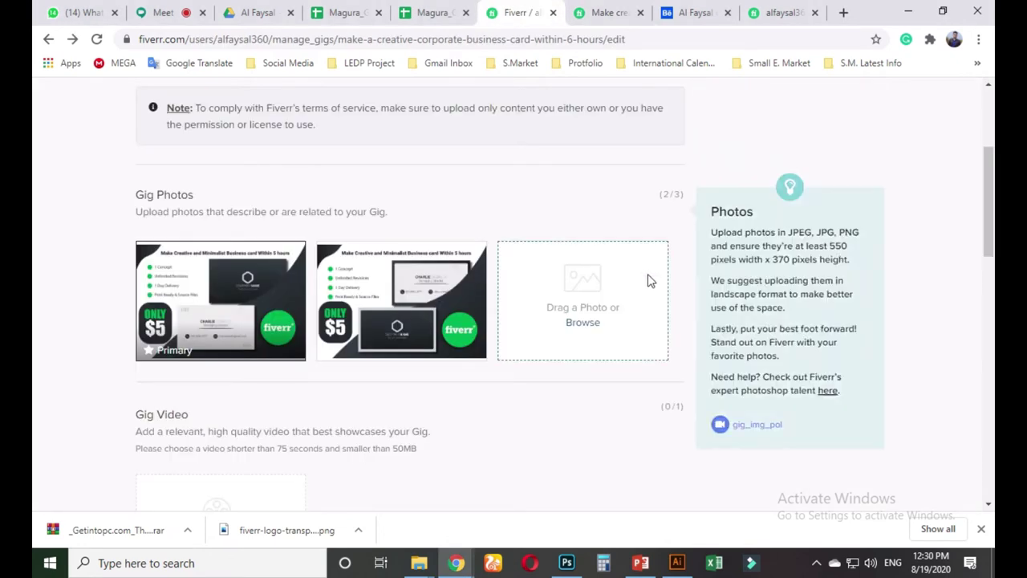
- Upload "Make Corporate and Creative Business card Within 5 hours.jpg" from the Fiverr folder as the third gig photo
{"action": "left_click", "coordinate": [590, 324]}
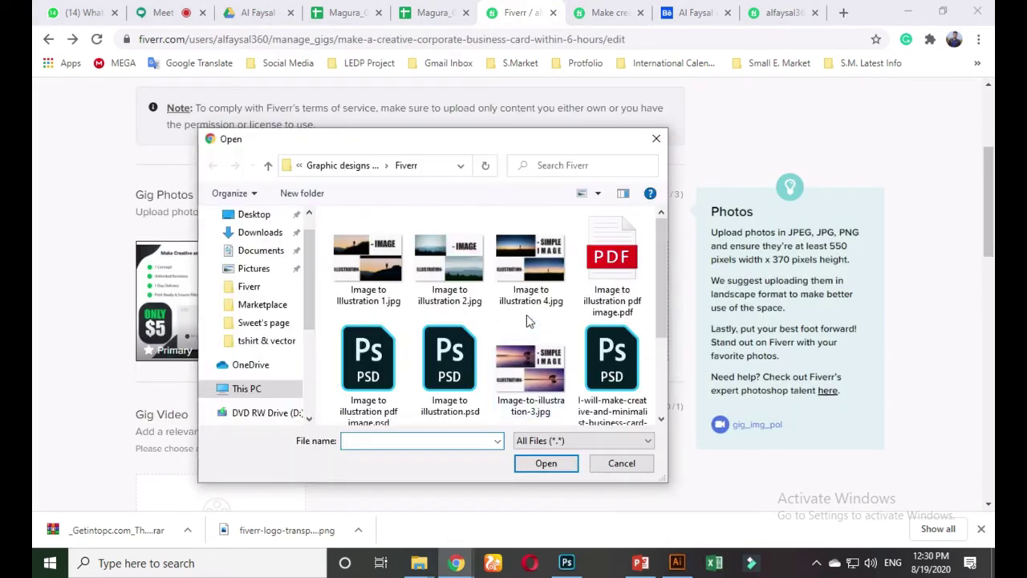
{"action": "scroll", "coordinate": [528, 321], "scroll_direction": "down", "scroll_amount": 2}
{"action": "left_click", "coordinate": [368, 357]}
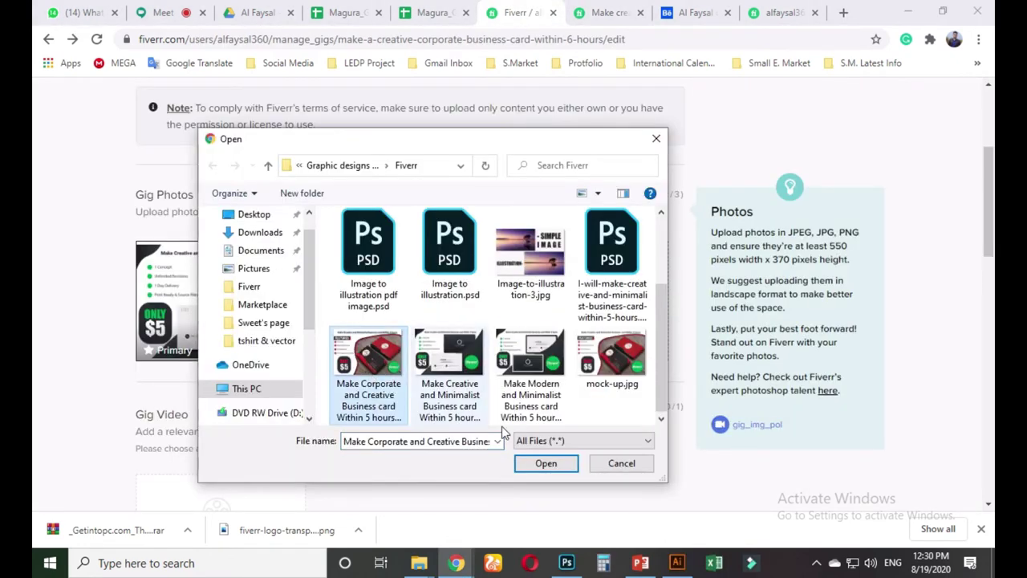
{"action": "left_click", "coordinate": [542, 459]}
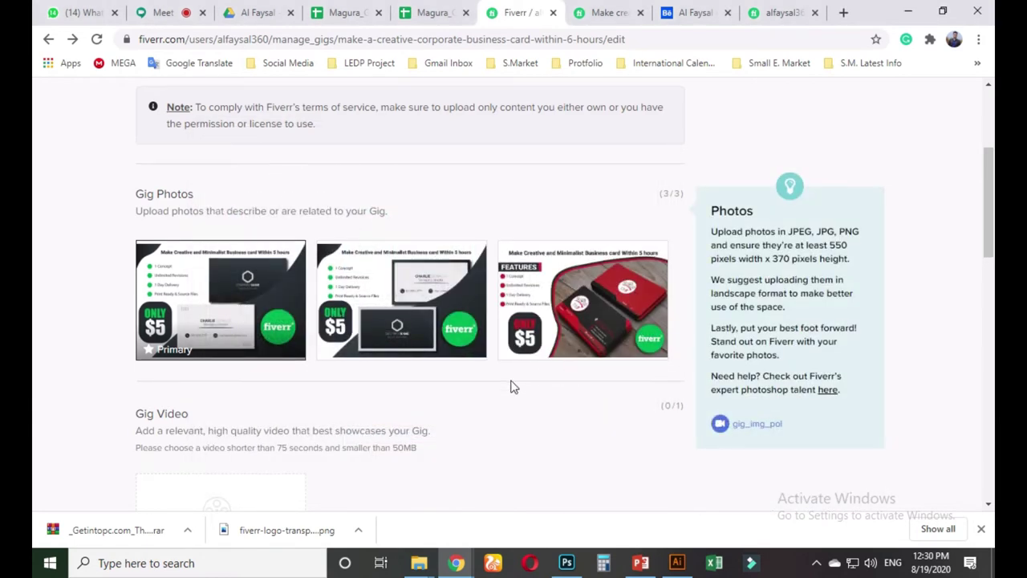
- Examine the gallery's Gig Video and Gig PDFs sections, along with the images of the Simple Corporate Business Card project on Behance
{"action": "scroll", "coordinate": [513, 385], "scroll_direction": "down", "scroll_amount": 5}
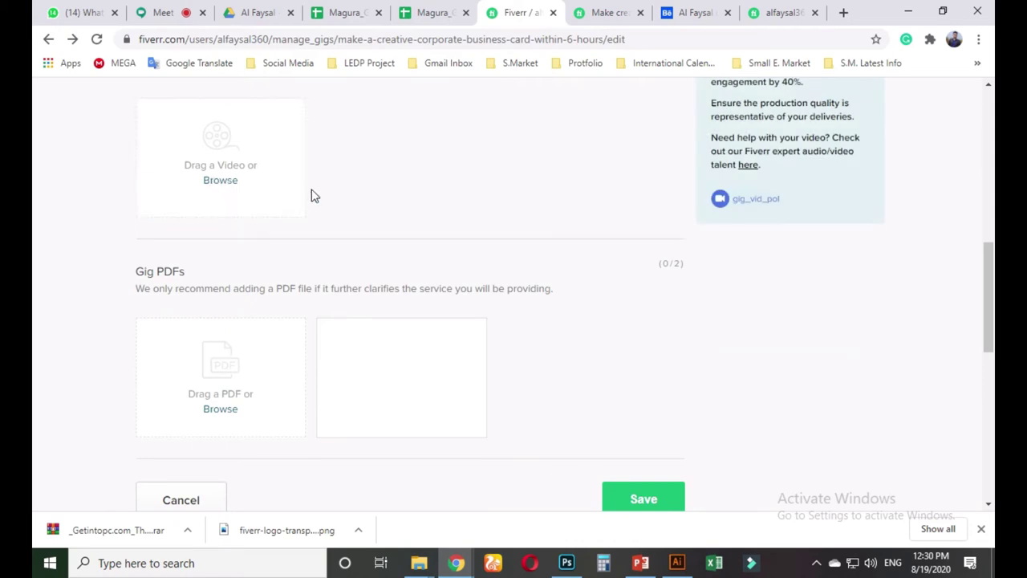
{"action": "scroll", "coordinate": [402, 354], "scroll_direction": "up", "scroll_amount": 3}
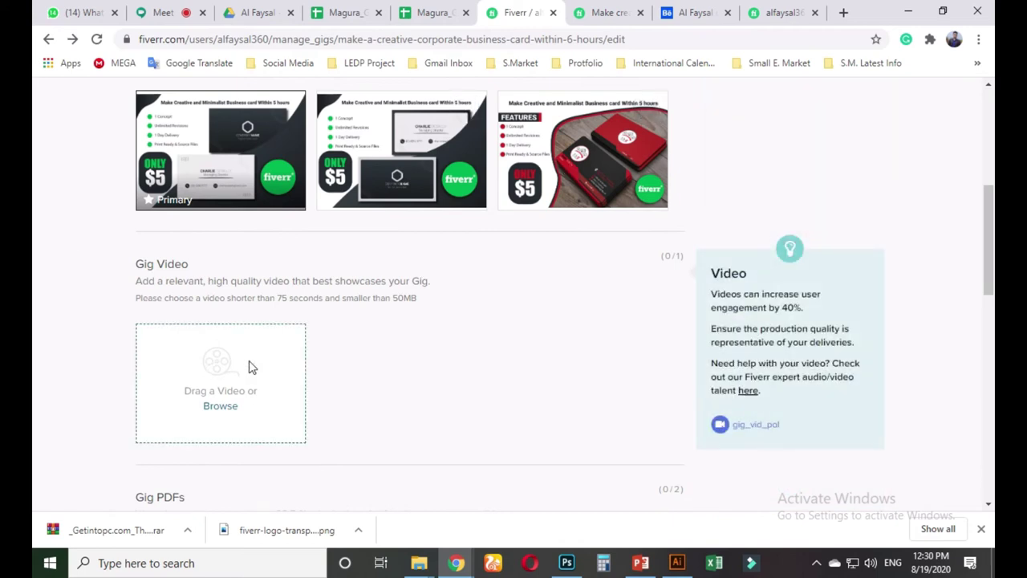
{"action": "scroll", "coordinate": [366, 327], "scroll_direction": "up", "scroll_amount": 2}
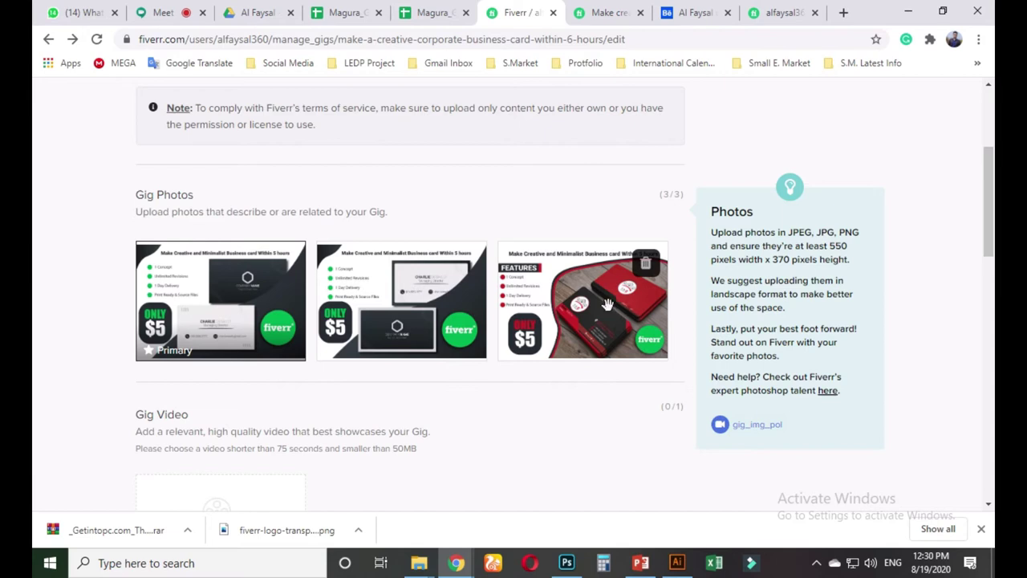
{"action": "scroll", "coordinate": [469, 377], "scroll_direction": "down", "scroll_amount": 1}
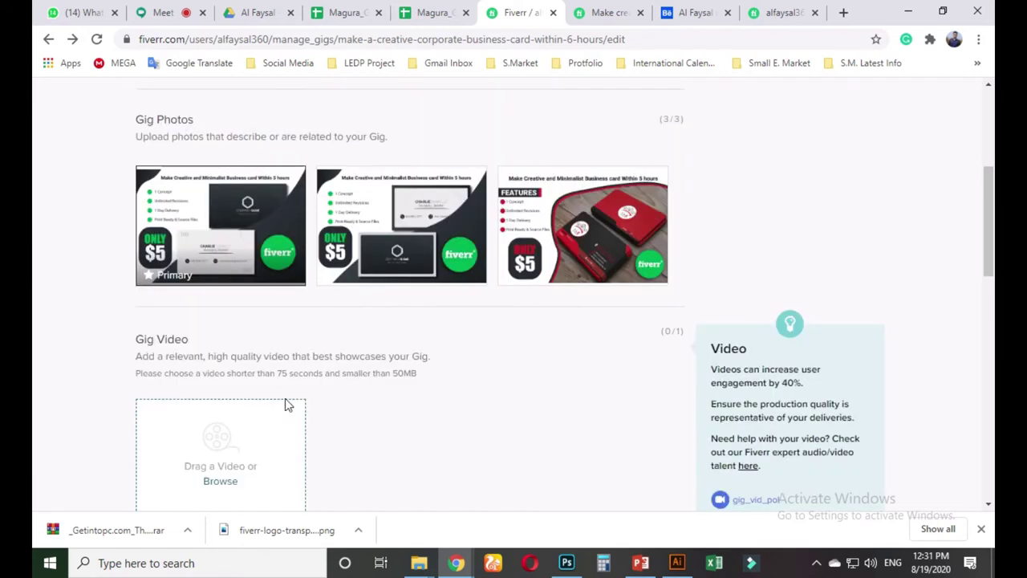
{"action": "left_click", "coordinate": [695, 12]}
{"action": "scroll", "coordinate": [549, 277], "scroll_direction": "down", "scroll_amount": 3}
{"action": "scroll", "coordinate": [549, 277], "scroll_direction": "down", "scroll_amount": 12}
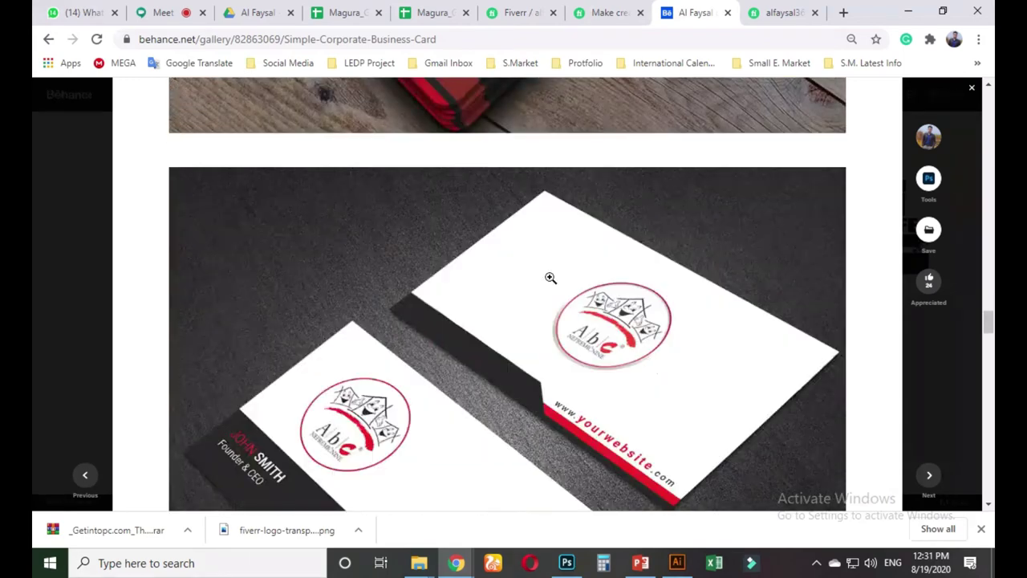
{"action": "scroll", "coordinate": [549, 277], "scroll_direction": "down", "scroll_amount": 10}
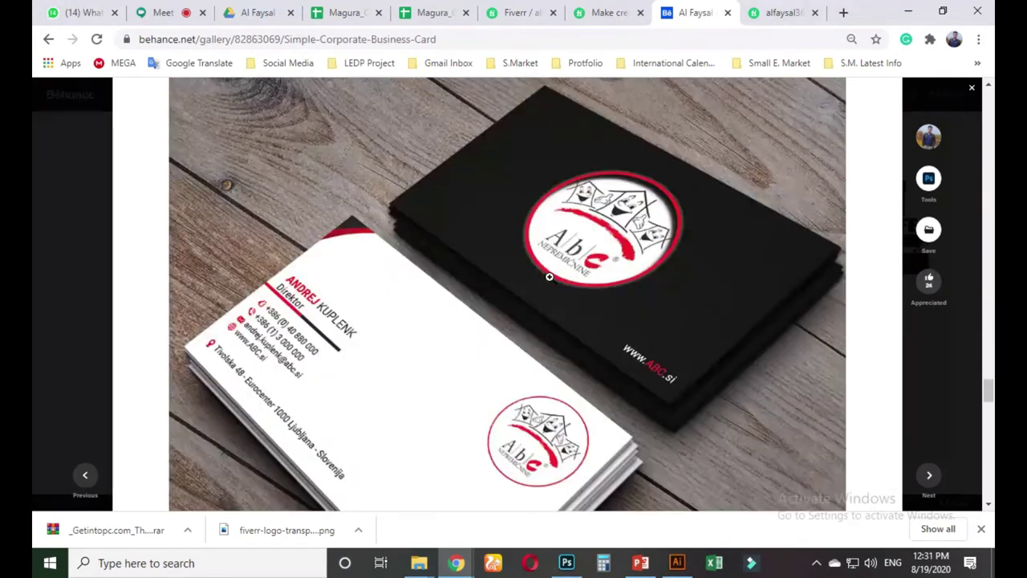
{"action": "scroll", "coordinate": [549, 277], "scroll_direction": "down", "scroll_amount": 5}
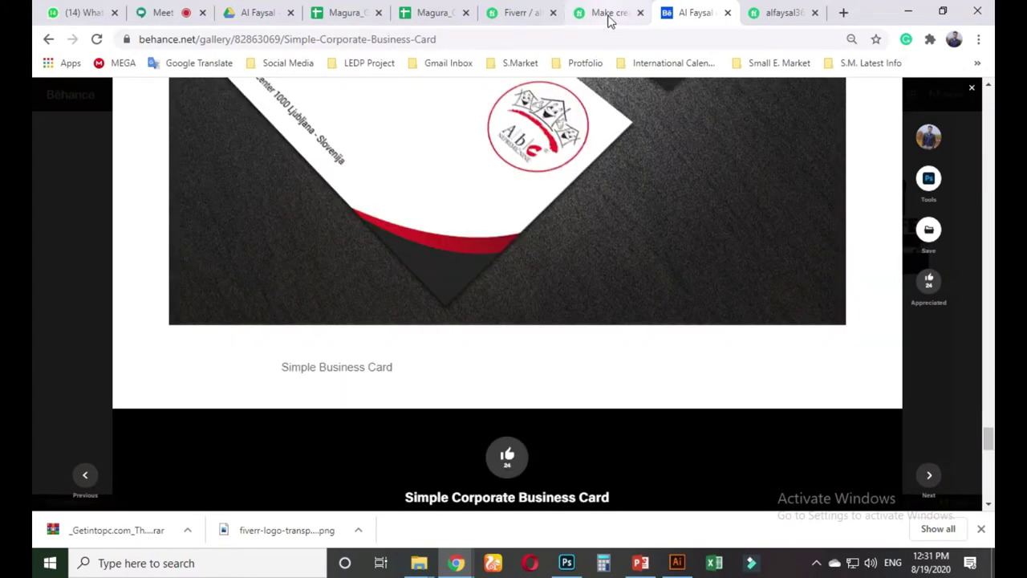
{"action": "left_click", "coordinate": [522, 14]}
{"action": "scroll", "coordinate": [261, 344], "scroll_direction": "down", "scroll_amount": 3}
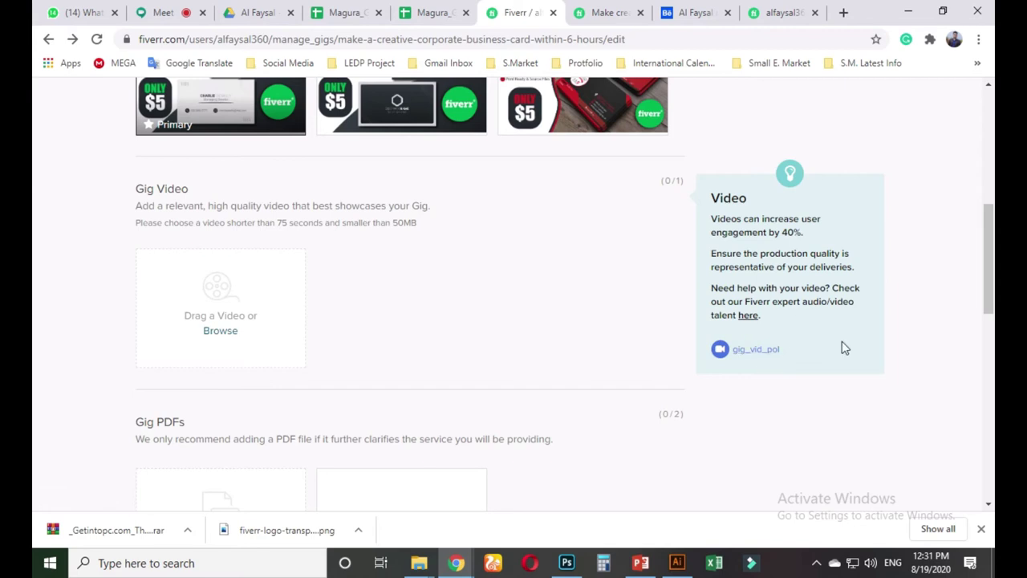
{"action": "scroll", "coordinate": [207, 316], "scroll_direction": "down", "scroll_amount": 2}
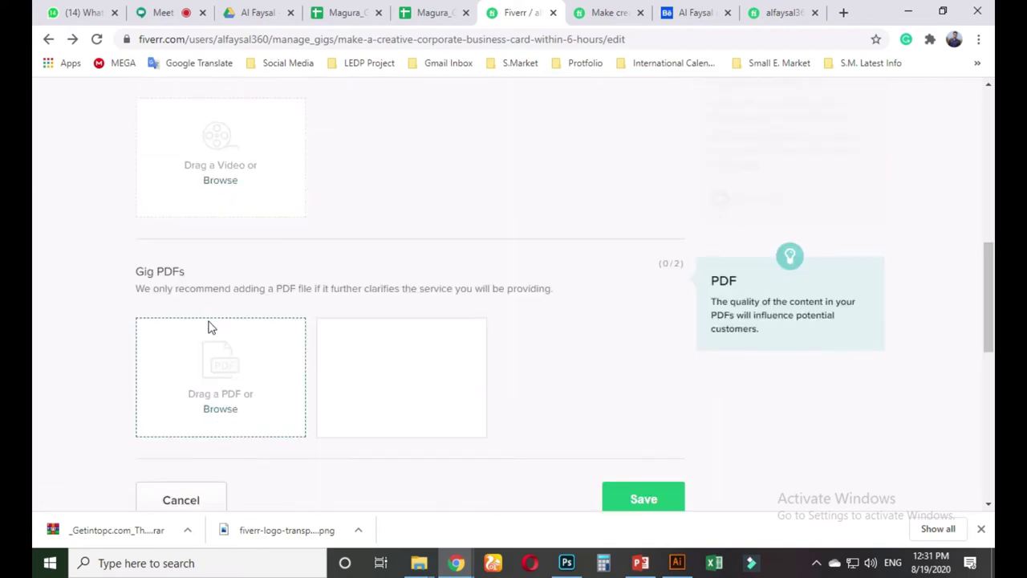
{"action": "scroll", "coordinate": [208, 326], "scroll_direction": "down", "scroll_amount": 1}
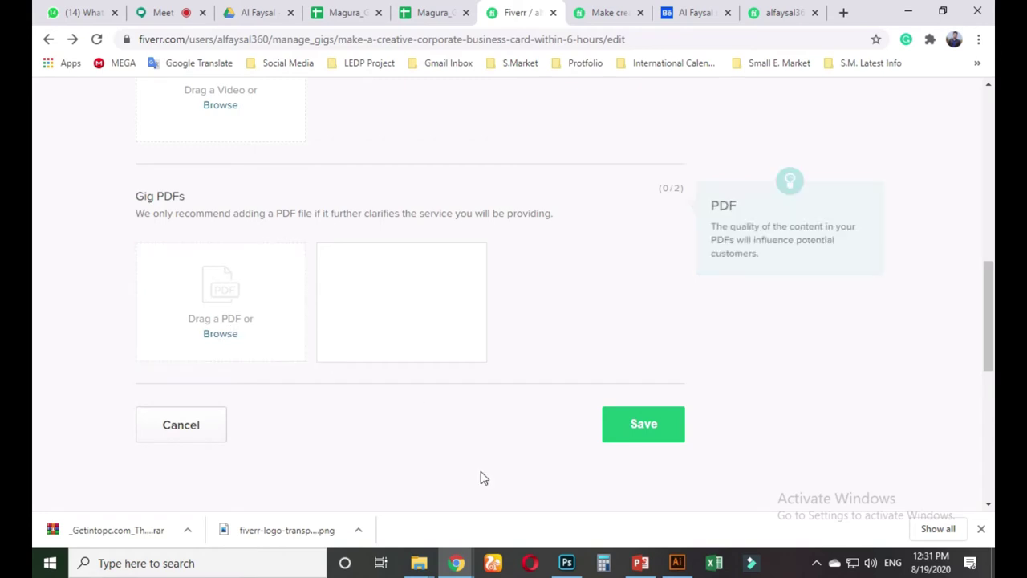
{"action": "left_click", "coordinate": [566, 563]}
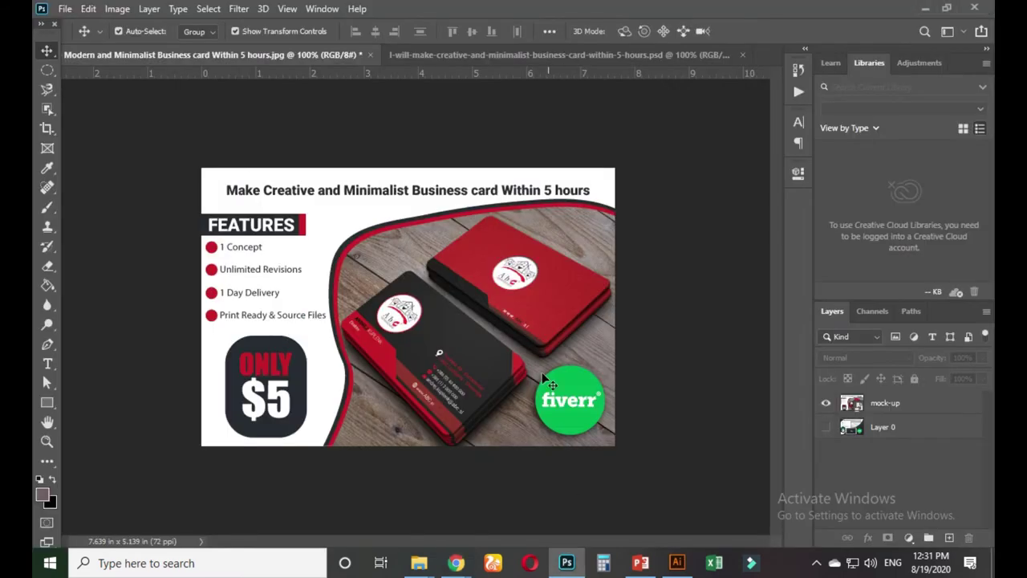
{"action": "left_click", "coordinate": [65, 9]}
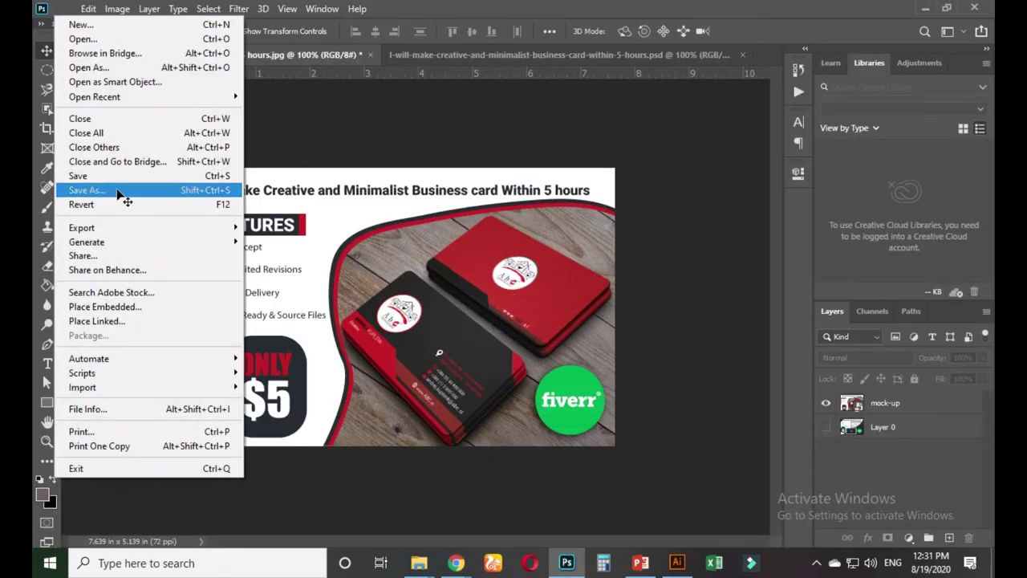
{"action": "left_click", "coordinate": [119, 195]}
{"action": "left_click", "coordinate": [635, 411]}
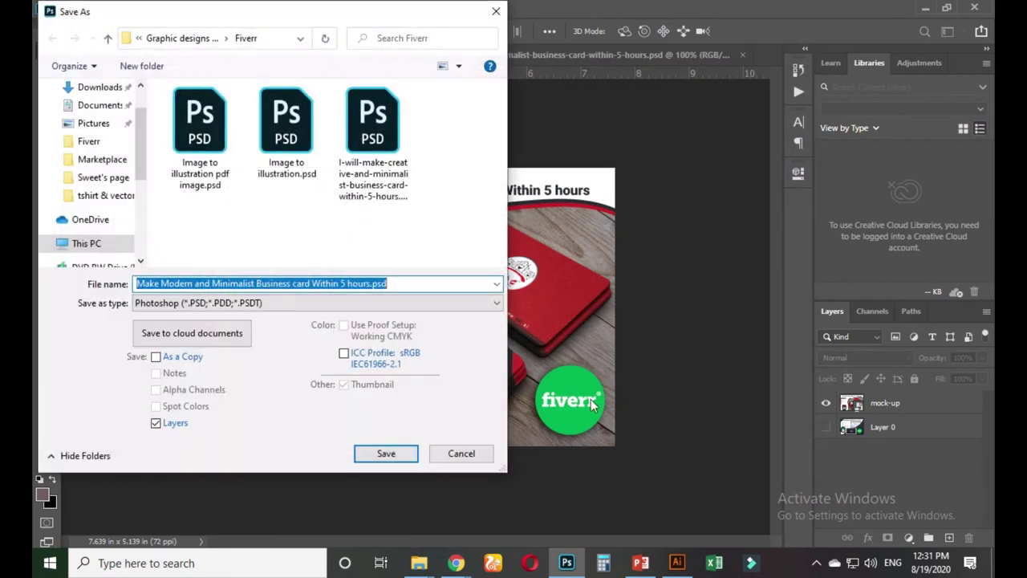
{"action": "left_click", "coordinate": [346, 301]}
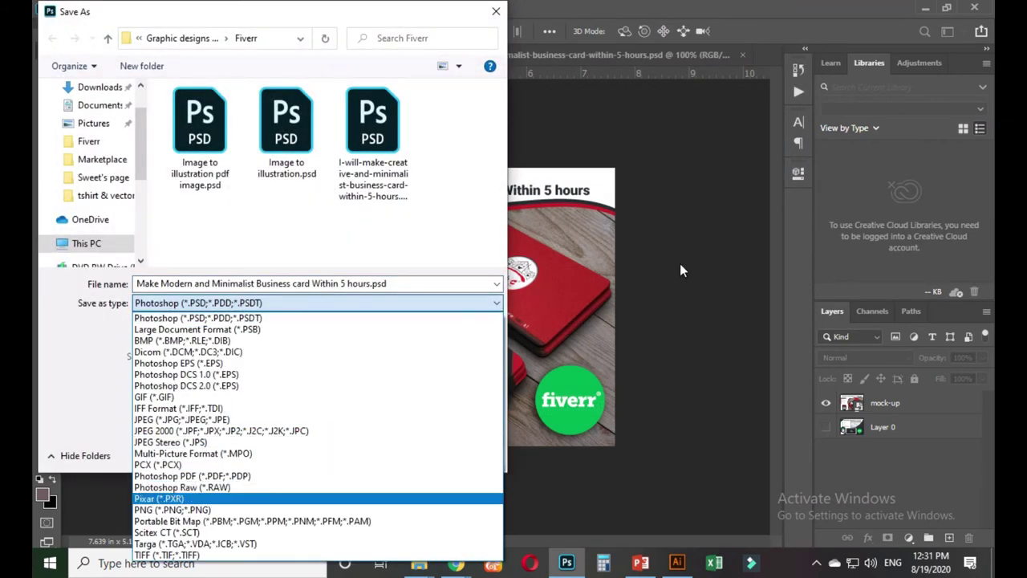
{"action": "left_click", "coordinate": [503, 15]}
{"action": "left_click", "coordinate": [497, 12]}
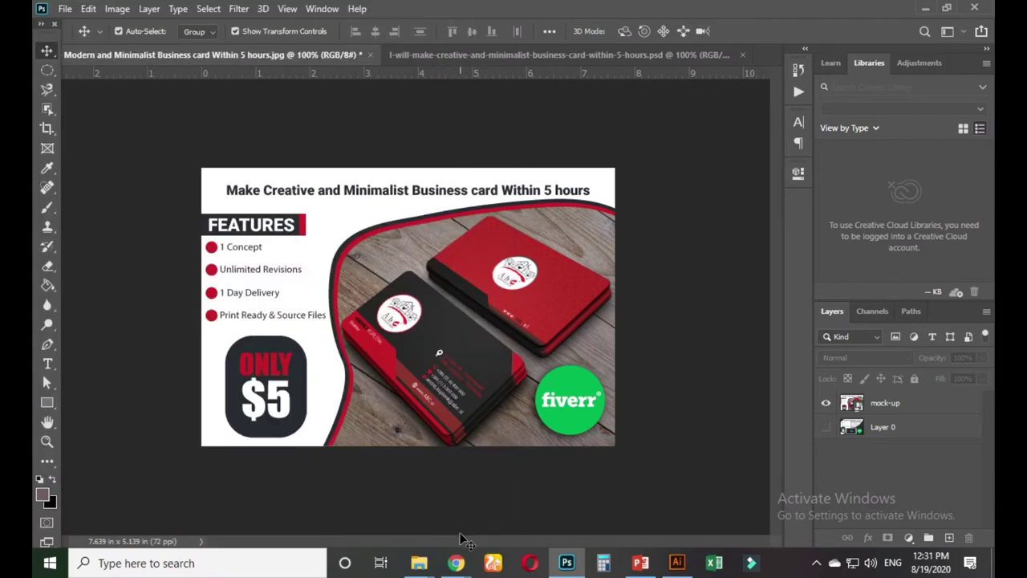
{"action": "left_click", "coordinate": [456, 562]}
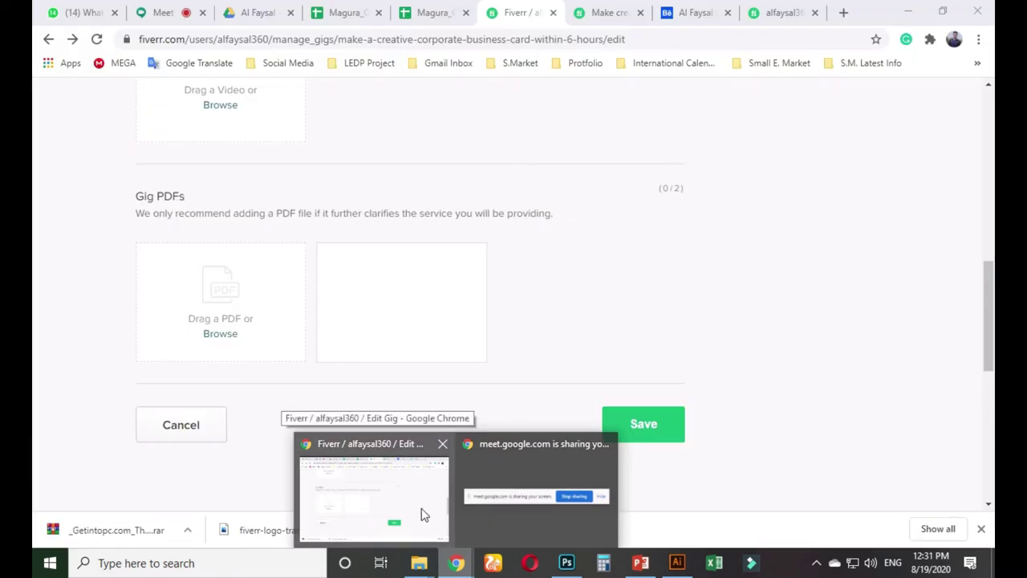
{"action": "left_click", "coordinate": [425, 515]}
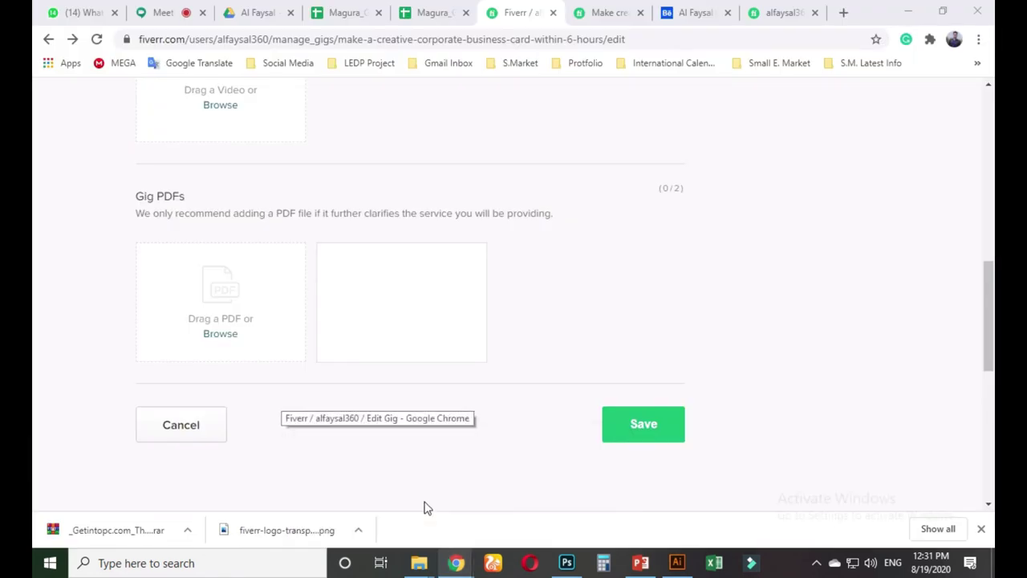
{"action": "scroll", "coordinate": [506, 296], "scroll_direction": "up", "scroll_amount": 5}
{"action": "scroll", "coordinate": [507, 295], "scroll_direction": "up", "scroll_amount": 1}
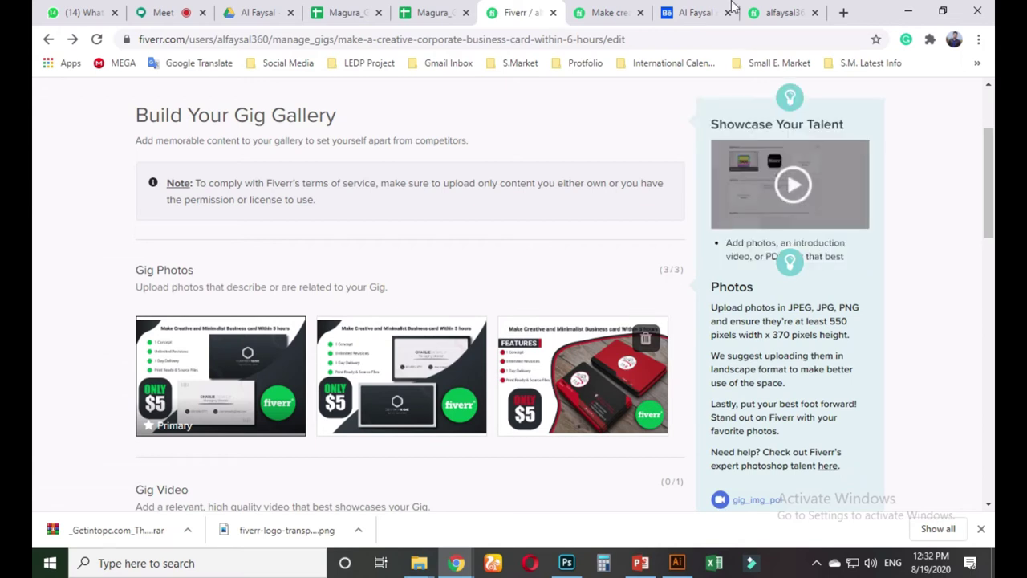
{"action": "left_click", "coordinate": [695, 11]}
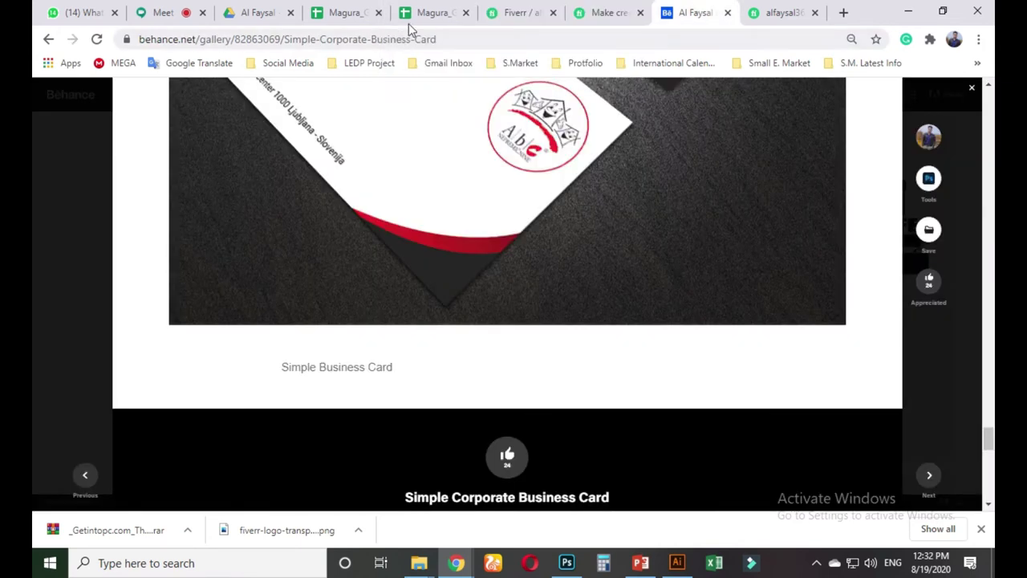
{"action": "left_click", "coordinate": [497, 17]}
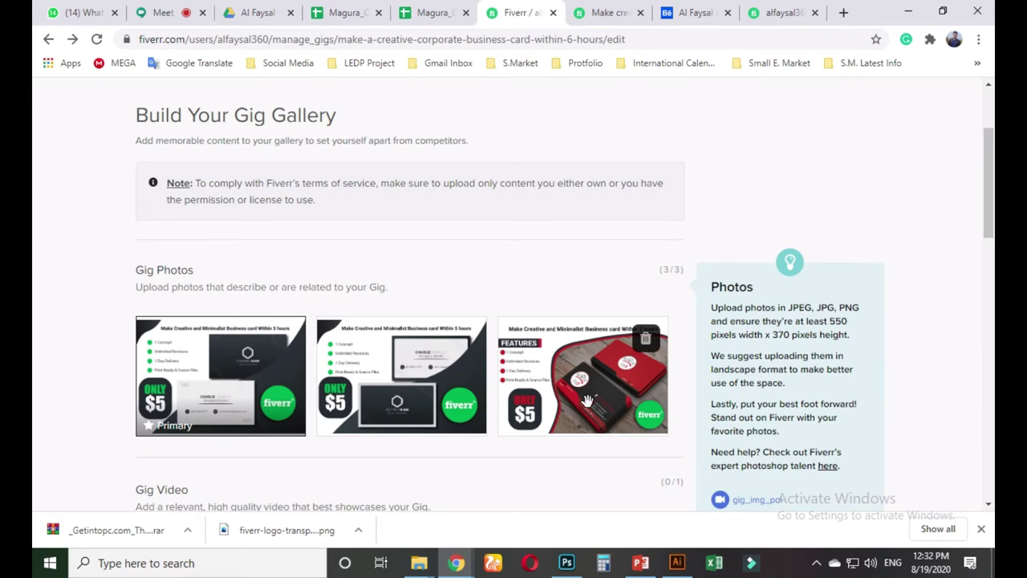
- Save the gig with its updated gallery and open the gig's preview page
{"action": "mouse_move", "coordinate": [667, 336]}
{"action": "scroll", "coordinate": [438, 341], "scroll_direction": "down", "scroll_amount": 3}
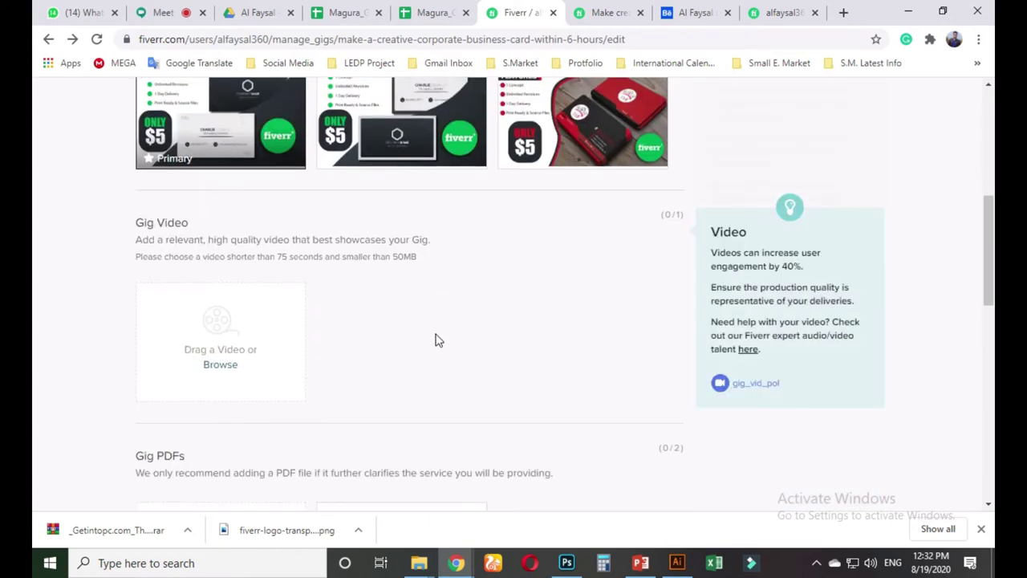
{"action": "scroll", "coordinate": [438, 341], "scroll_direction": "down", "scroll_amount": 7}
{"action": "scroll", "coordinate": [461, 344], "scroll_direction": "up", "scroll_amount": 3}
{"action": "left_click", "coordinate": [647, 354]}
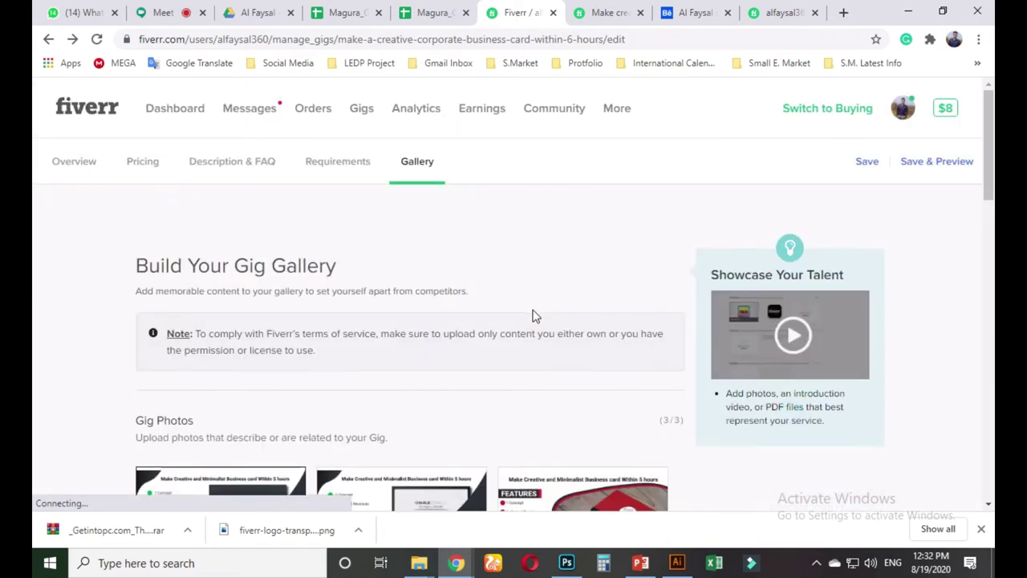
{"action": "left_click", "coordinate": [927, 163]}
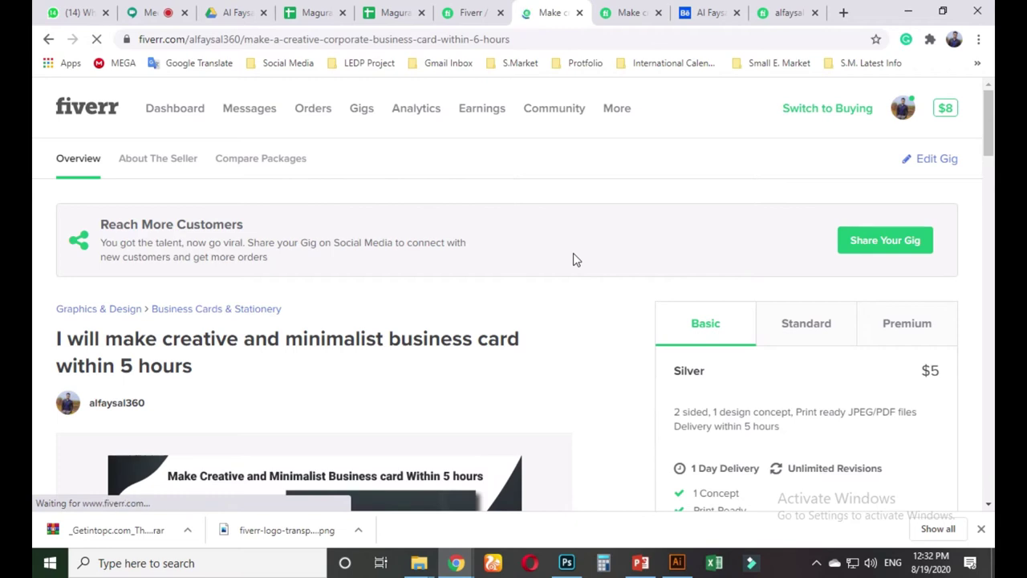
- Browse the three gallery images on the business card gig's public page and check how the red and black card image displays
{"action": "scroll", "coordinate": [452, 345], "scroll_direction": "down", "scroll_amount": 2}
{"action": "scroll", "coordinate": [453, 330], "scroll_direction": "down", "scroll_amount": 2}
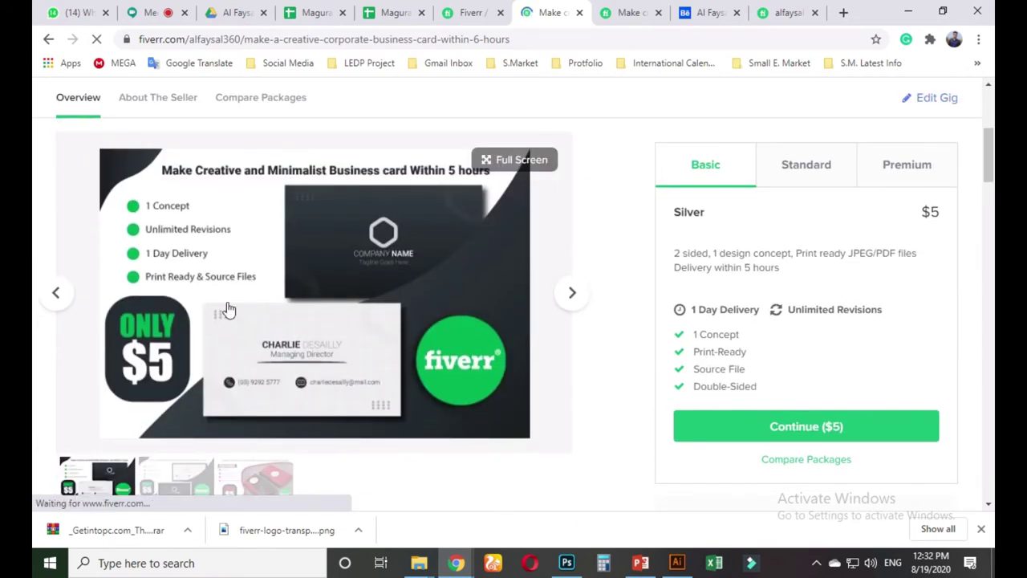
{"action": "left_click", "coordinate": [581, 302]}
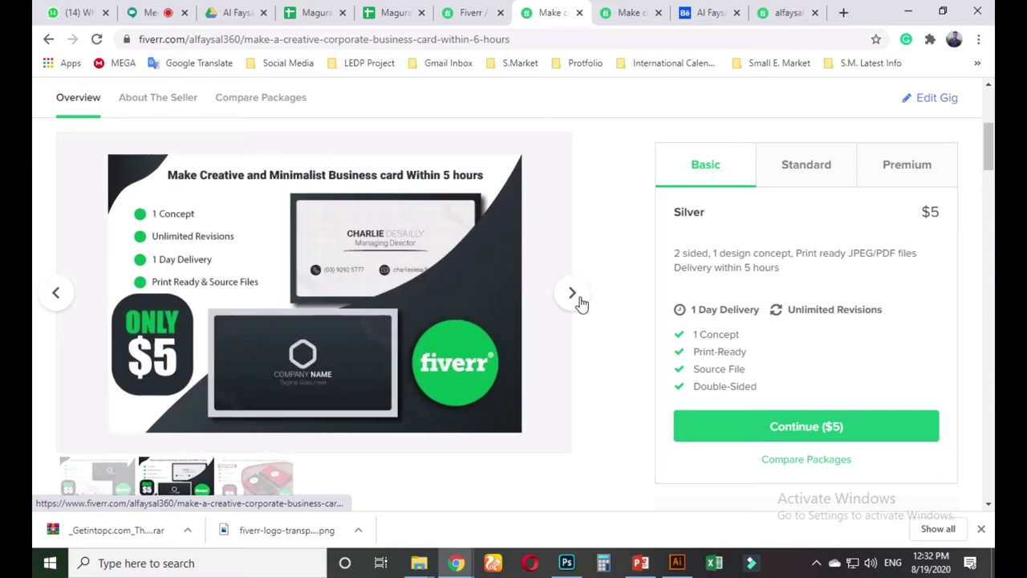
{"action": "left_click", "coordinate": [53, 297]}
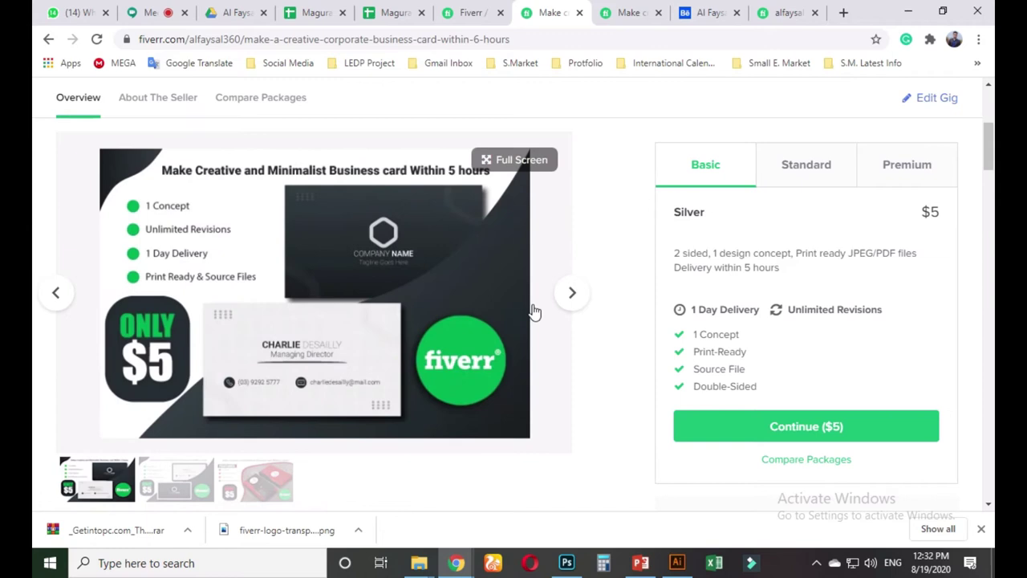
{"action": "left_click", "coordinate": [572, 295]}
{"action": "left_click", "coordinate": [572, 295]}
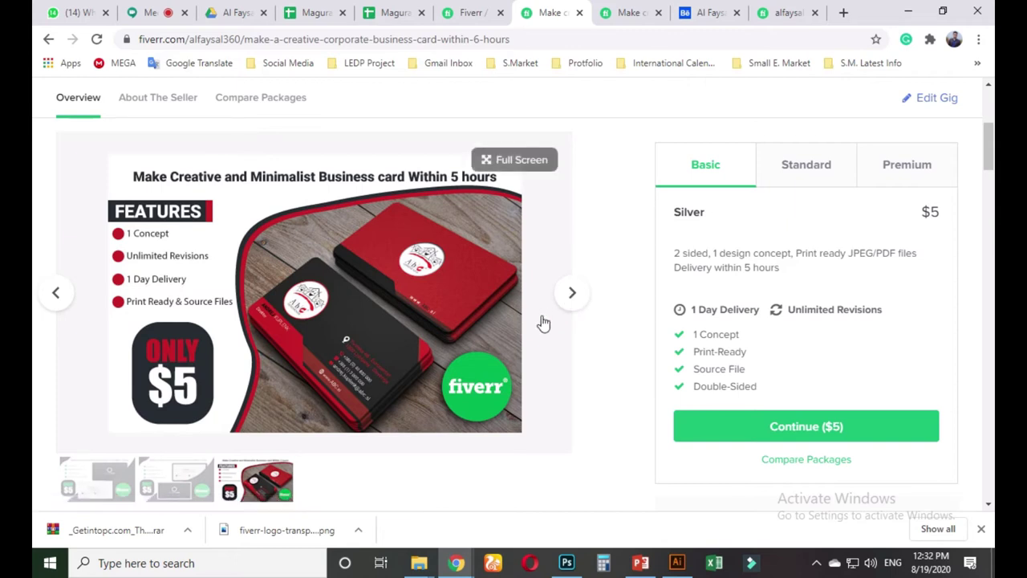
{"action": "scroll", "coordinate": [480, 350], "scroll_direction": "down", "scroll_amount": 4}
{"action": "scroll", "coordinate": [482, 352], "scroll_direction": "up", "scroll_amount": 5}
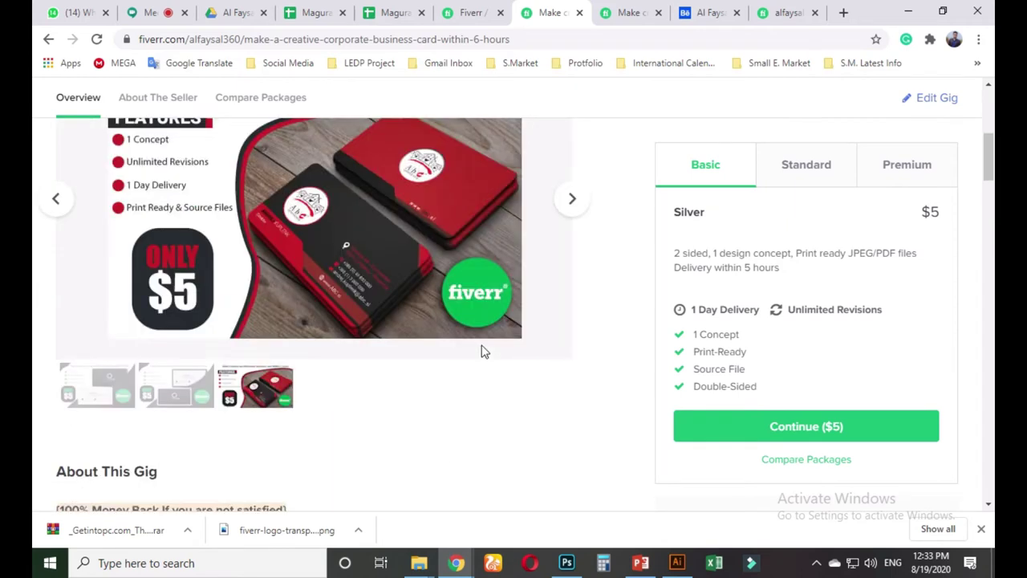
{"action": "scroll", "coordinate": [484, 351], "scroll_direction": "up", "scroll_amount": 3}
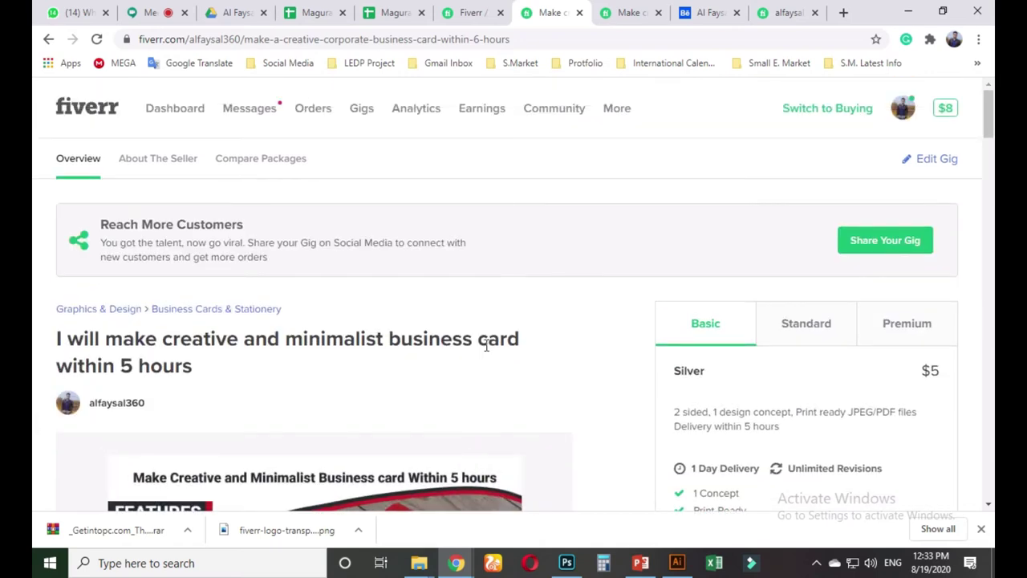
- Open Fiverr's Buyer Requests page to view the active requests
{"action": "mouse_move", "coordinate": [618, 110]}
{"action": "left_click", "coordinate": [601, 152]}
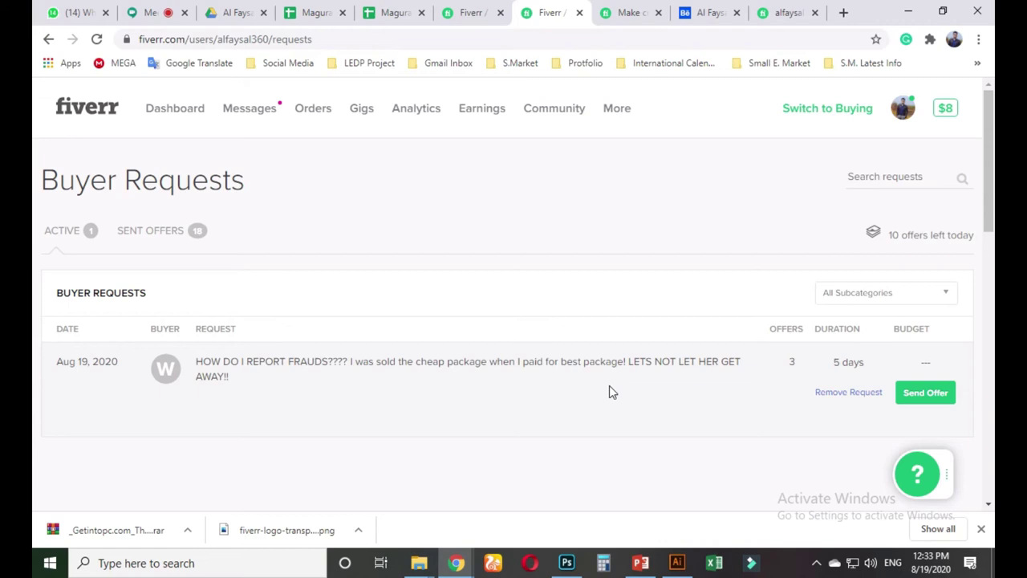
{"action": "mouse_move", "coordinate": [416, 28]}
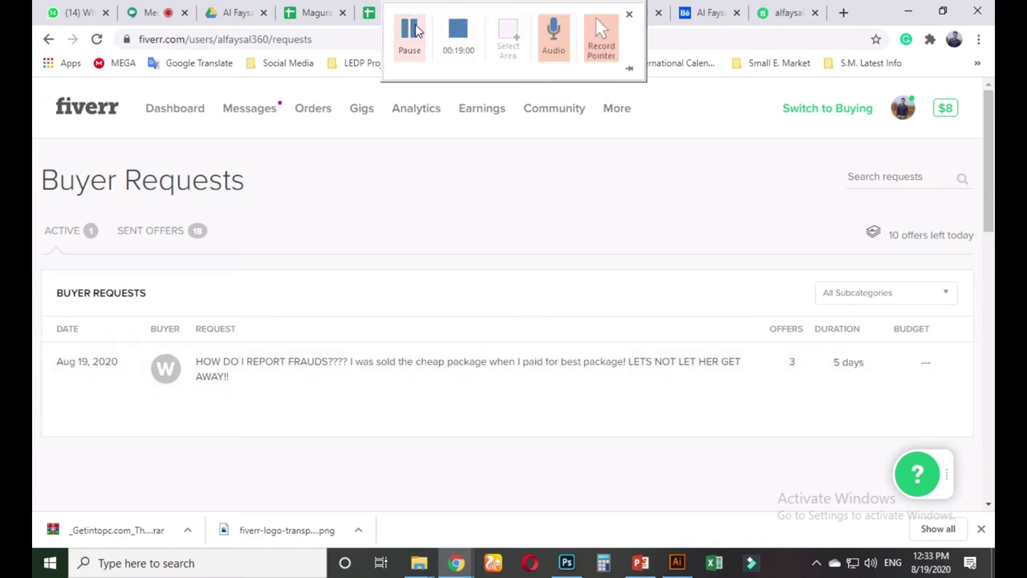
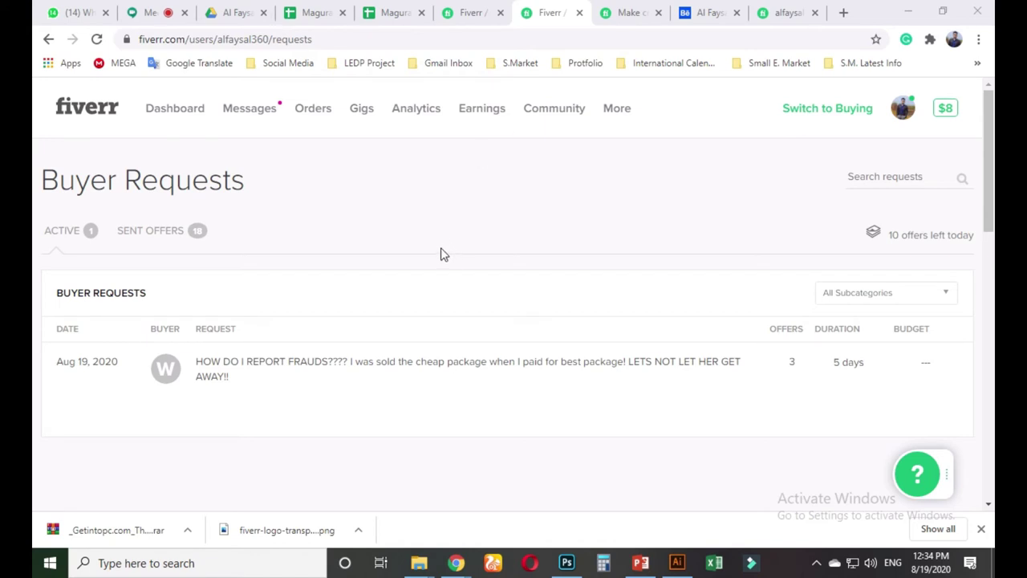
- Switch Fiverr to buying mode and search the services for "prayer"
{"action": "mouse_move", "coordinate": [430, 388]}
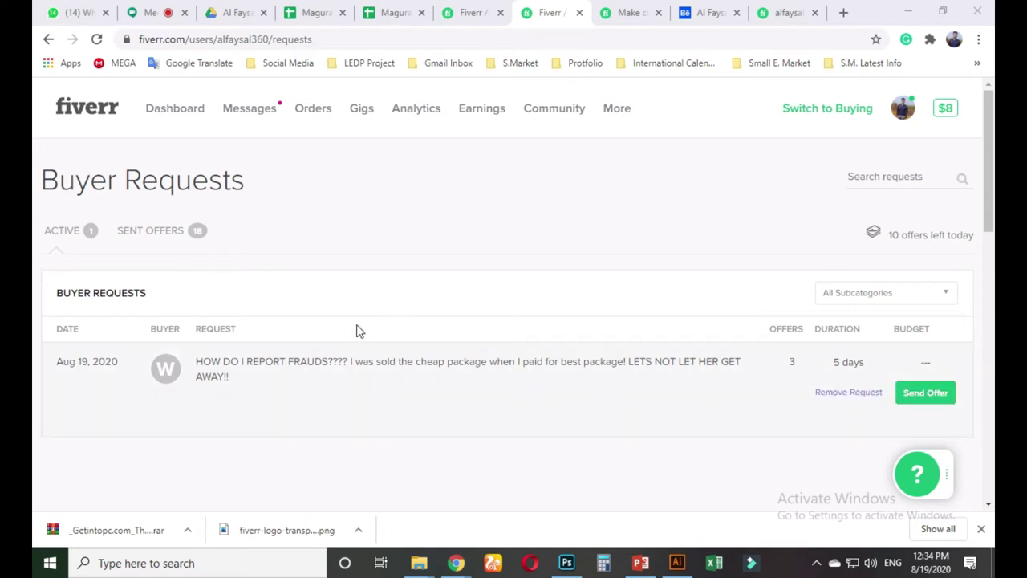
{"action": "left_click", "coordinate": [850, 116]}
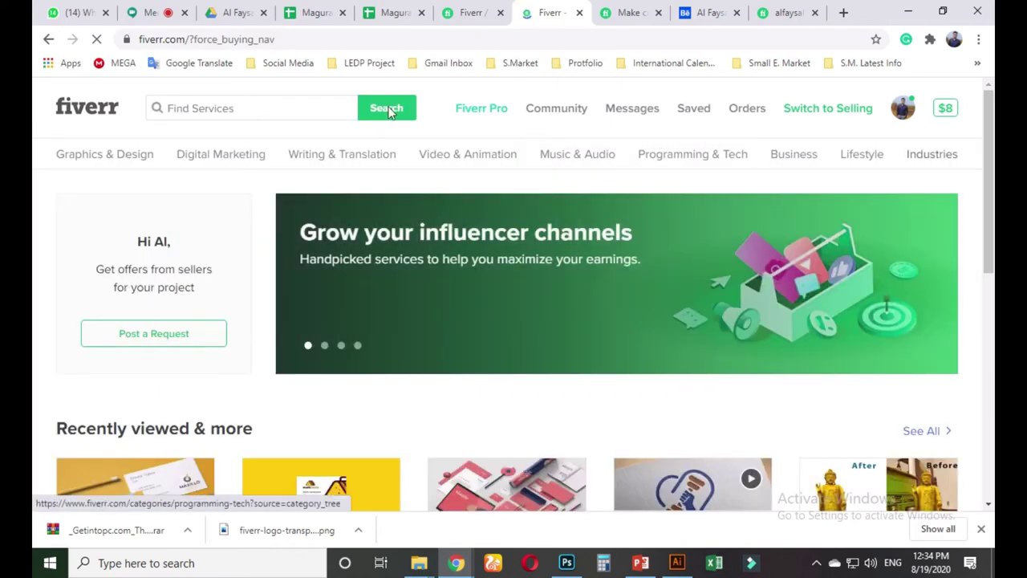
{"action": "left_click", "coordinate": [254, 110]}
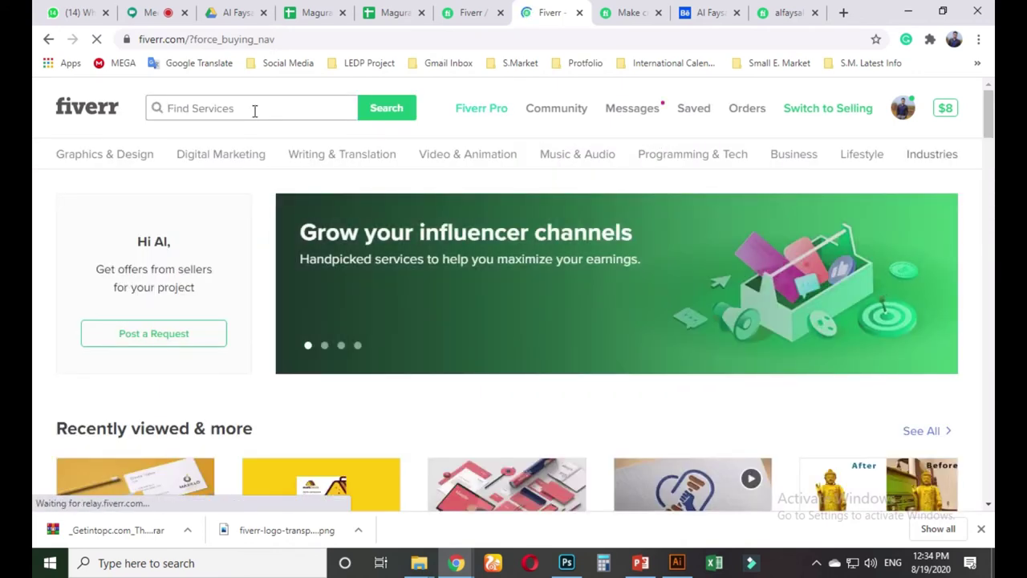
{"action": "type", "text": "prayer"}
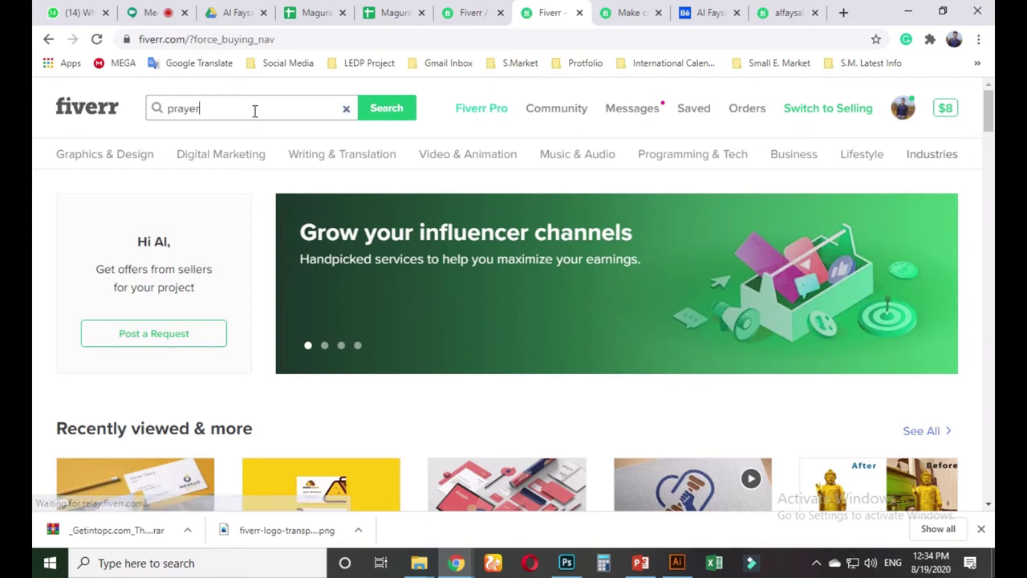
{"action": "key", "text": "Return"}
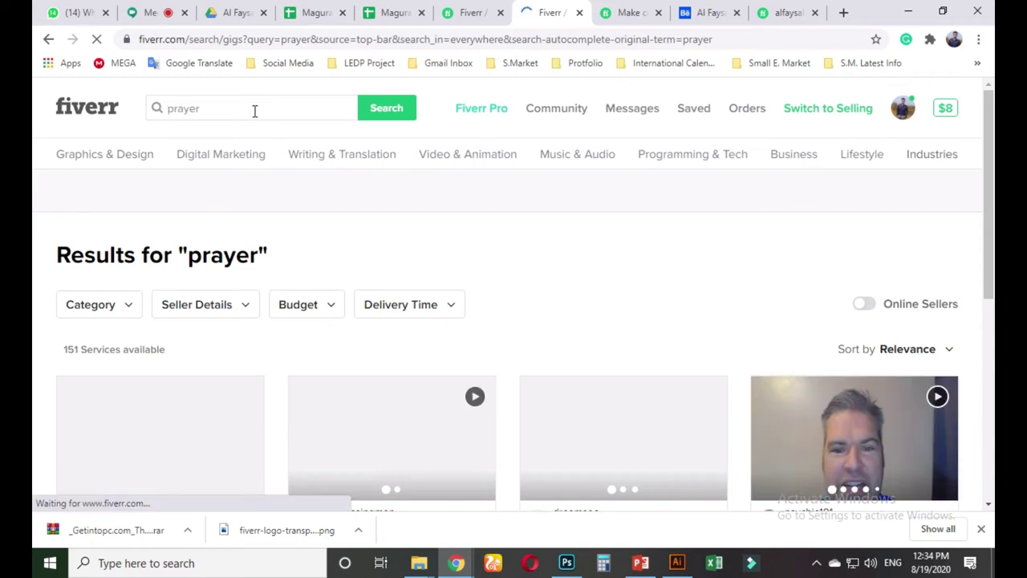
- Browse the prayer search results, comparing the gigs' titles, thumbnails, seller levels, ratings and starting prices
{"action": "scroll", "coordinate": [293, 214], "scroll_direction": "down", "scroll_amount": 2}
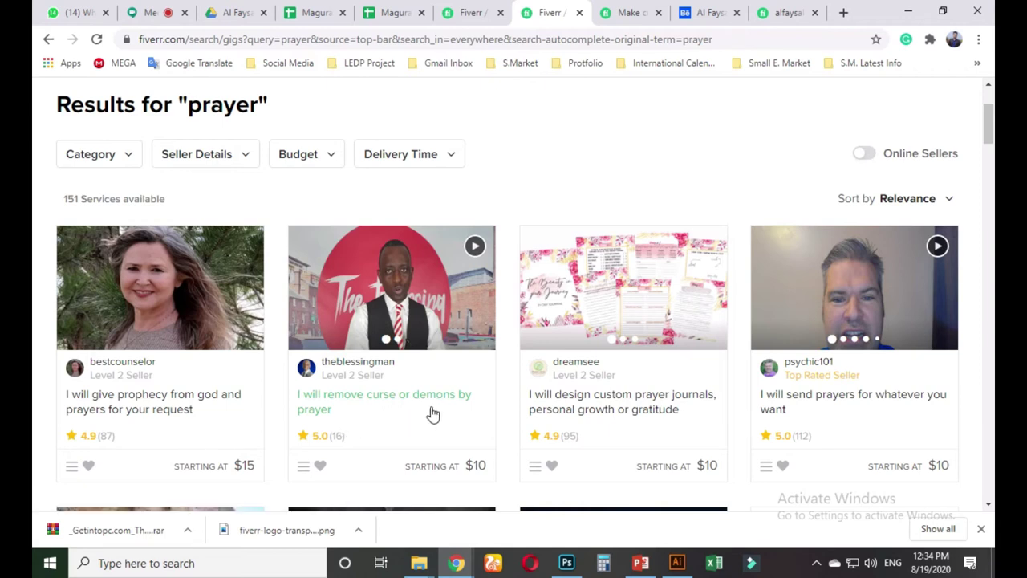
{"action": "scroll", "coordinate": [427, 414], "scroll_direction": "down", "scroll_amount": 1}
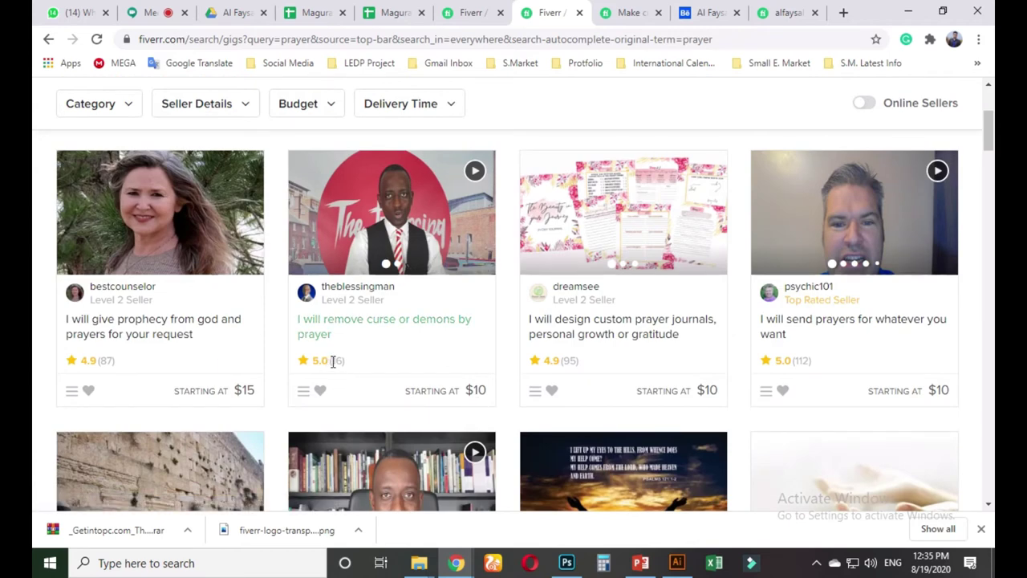
{"action": "scroll", "coordinate": [357, 397], "scroll_direction": "down", "scroll_amount": 2}
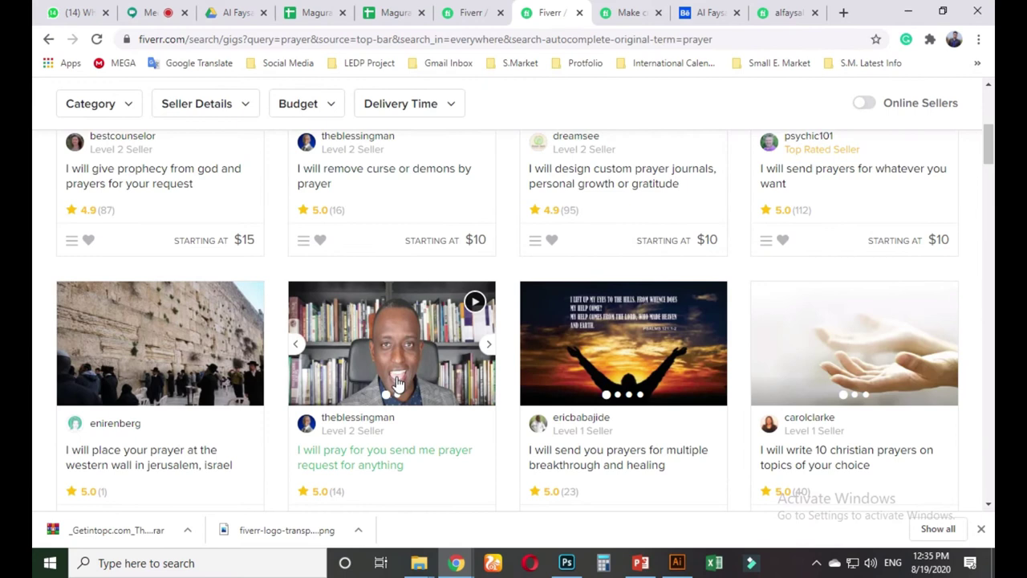
{"action": "scroll", "coordinate": [392, 387], "scroll_direction": "up", "scroll_amount": 2}
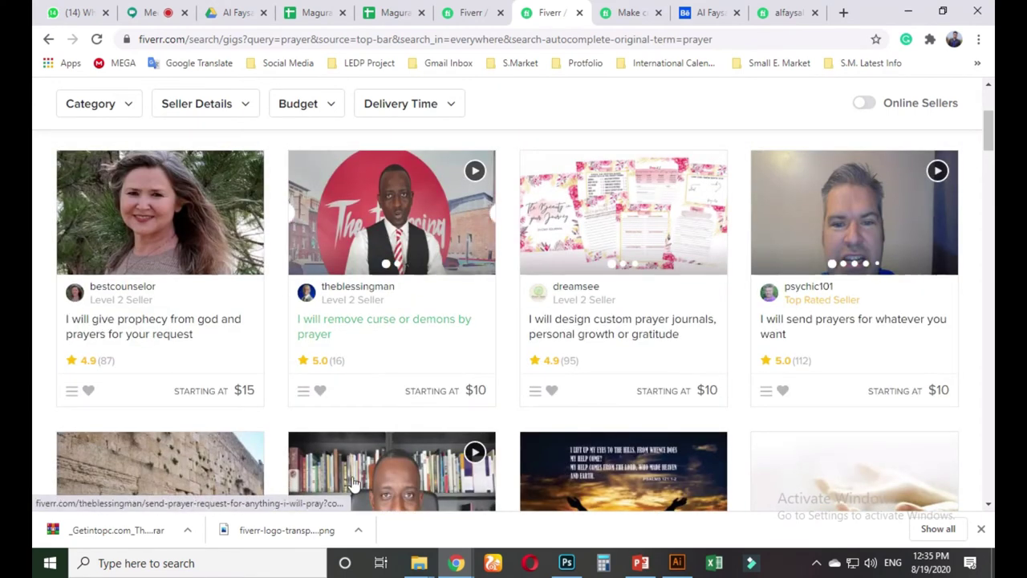
{"action": "scroll", "coordinate": [353, 482], "scroll_direction": "down", "scroll_amount": 2}
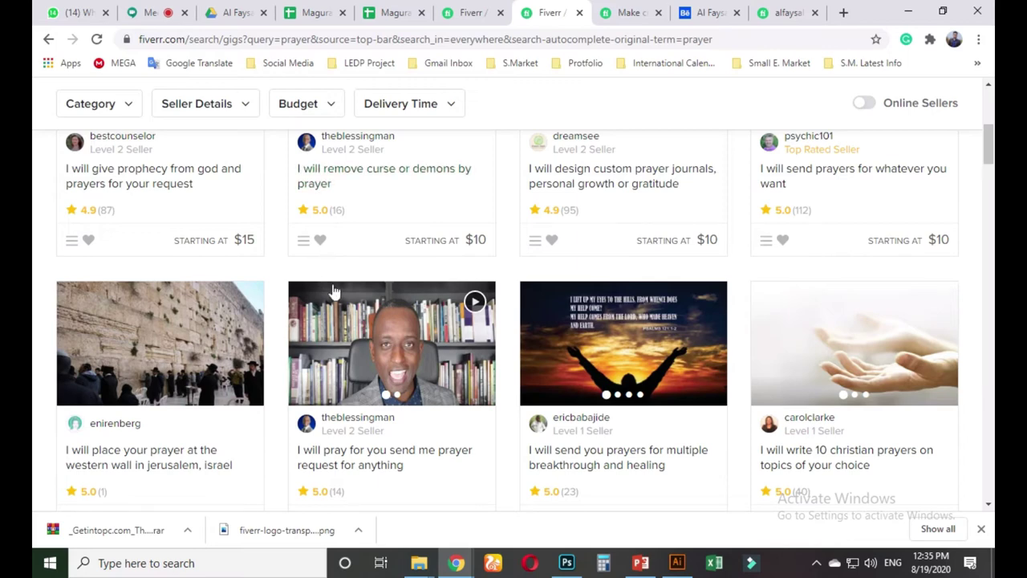
{"action": "scroll", "coordinate": [378, 400], "scroll_direction": "down", "scroll_amount": 2}
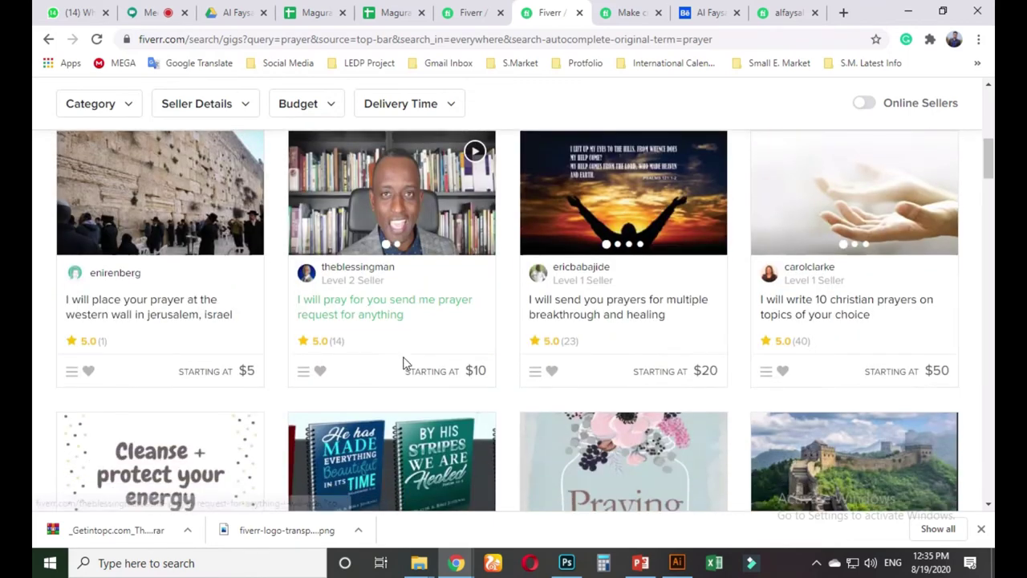
{"action": "scroll", "coordinate": [404, 363], "scroll_direction": "down", "scroll_amount": 2}
{"action": "scroll", "coordinate": [404, 362], "scroll_direction": "up", "scroll_amount": 4}
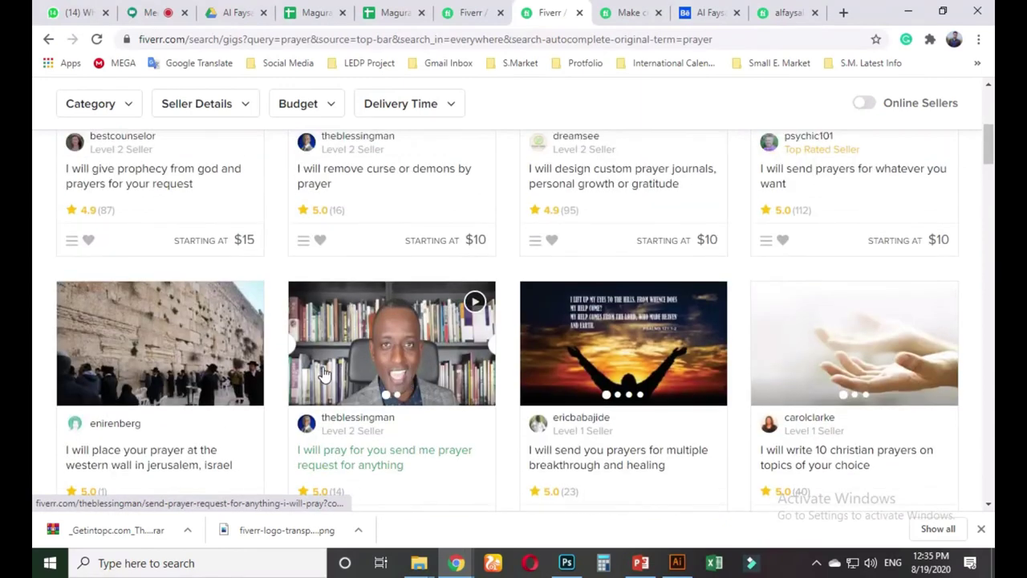
{"action": "scroll", "coordinate": [698, 369], "scroll_direction": "up", "scroll_amount": 3}
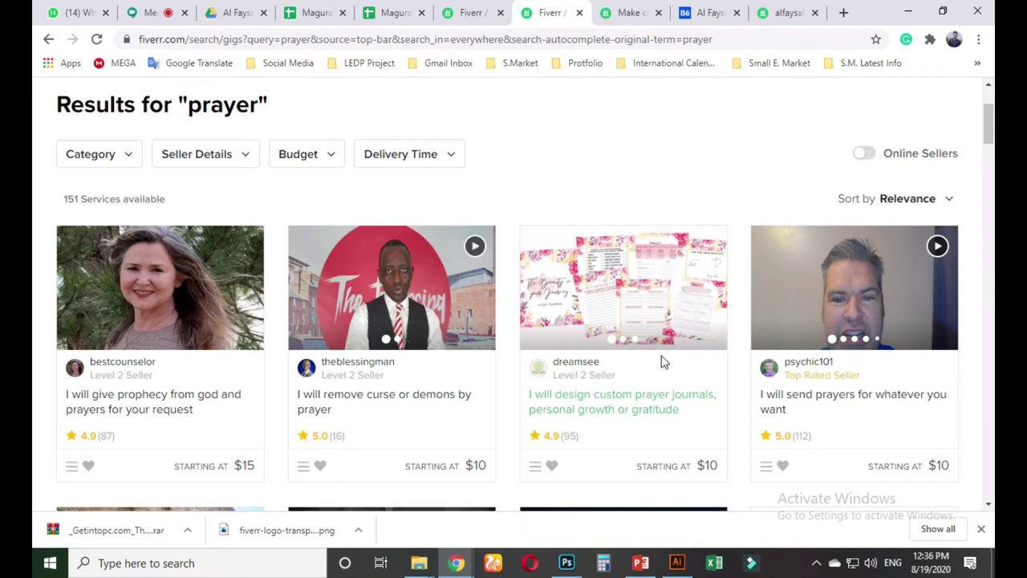
{"action": "scroll", "coordinate": [530, 340], "scroll_direction": "down", "scroll_amount": 5}
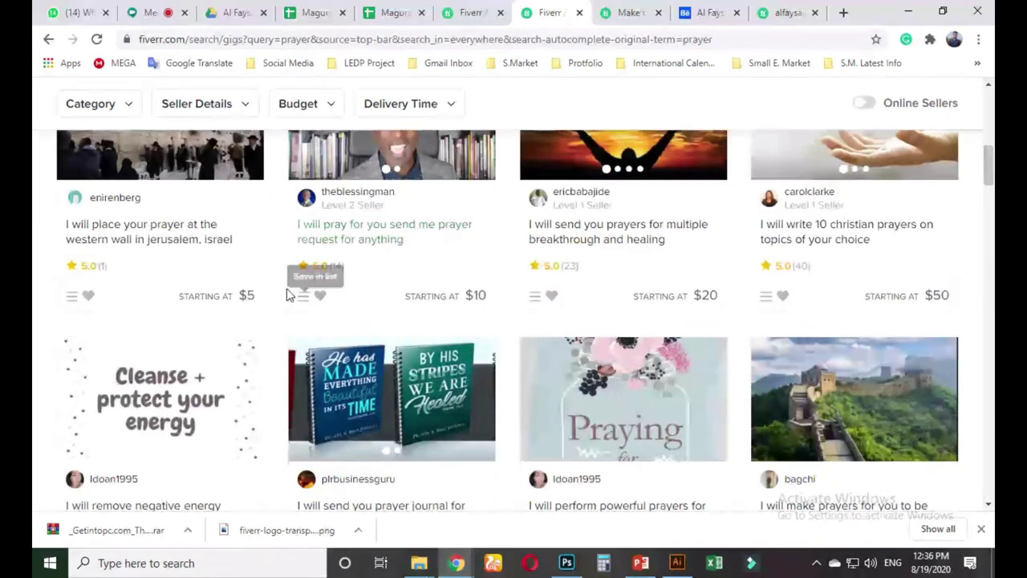
{"action": "scroll", "coordinate": [406, 321], "scroll_direction": "up", "scroll_amount": 5}
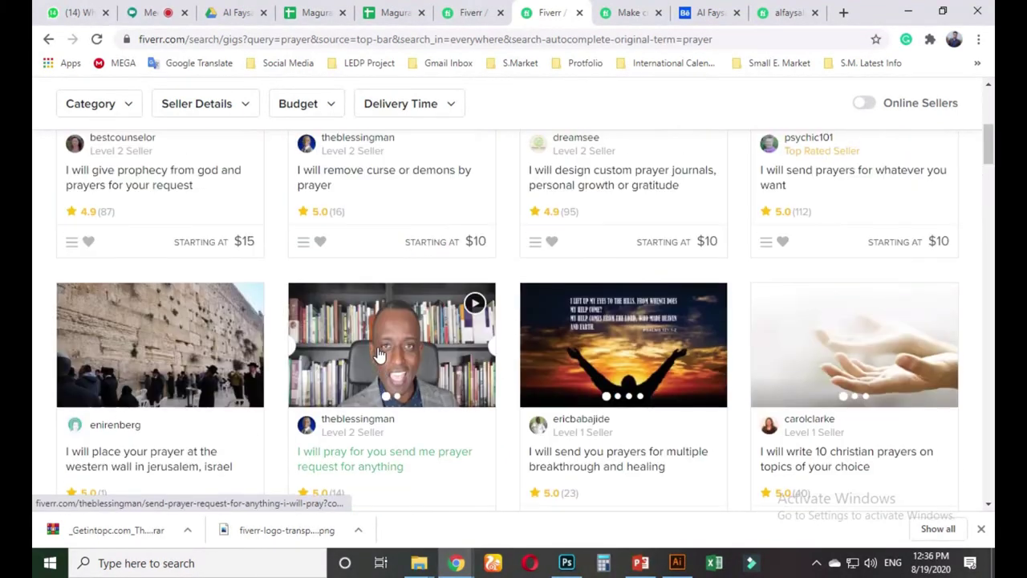
- Open the "I will remove curse or demons by prayer" gig and read its About This Gig description
{"action": "left_click", "coordinate": [403, 313]}
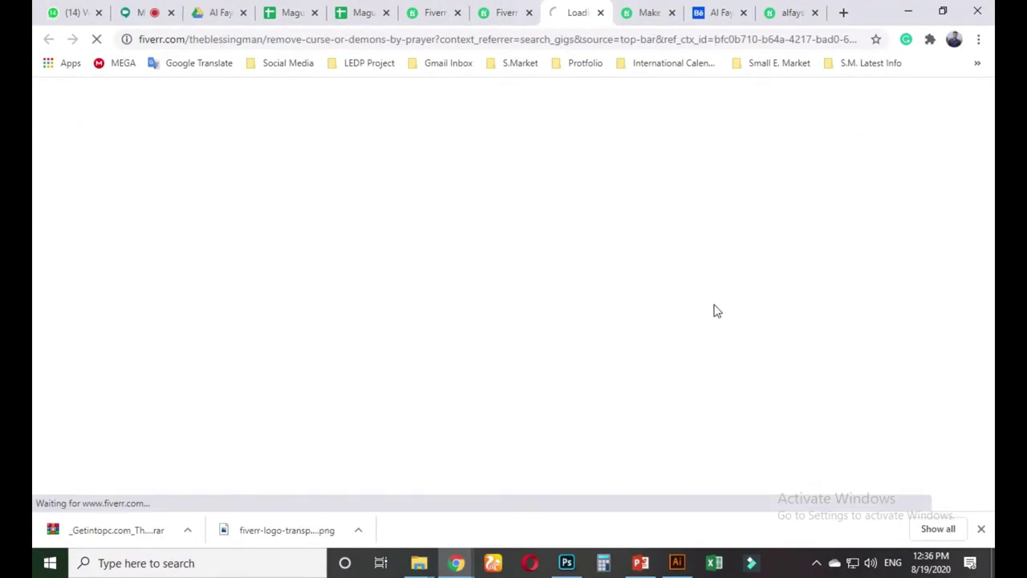
{"action": "scroll", "coordinate": [492, 317], "scroll_direction": "down", "scroll_amount": 3}
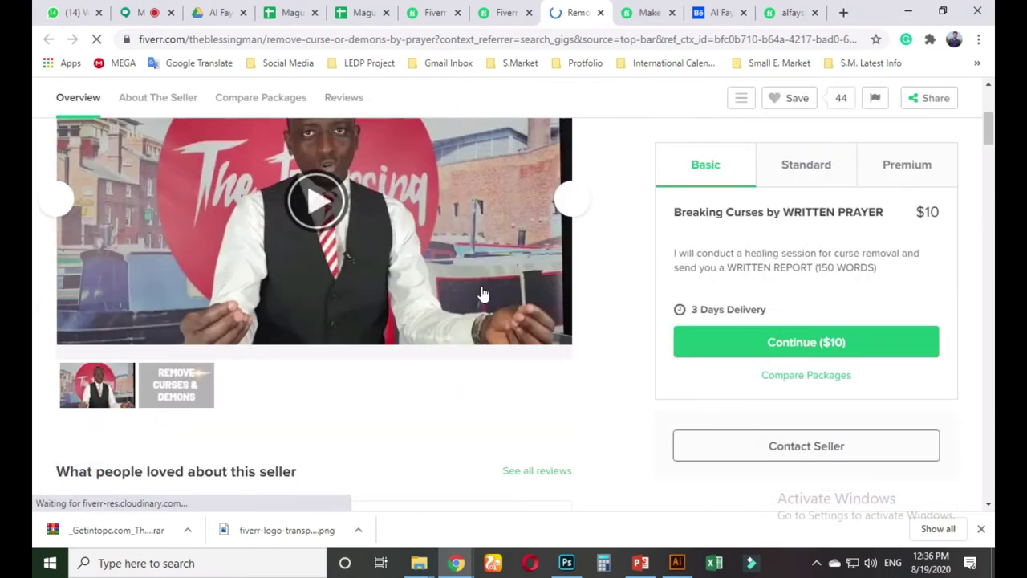
{"action": "scroll", "coordinate": [450, 297], "scroll_direction": "down", "scroll_amount": 3}
{"action": "scroll", "coordinate": [214, 340], "scroll_direction": "down", "scroll_amount": 1}
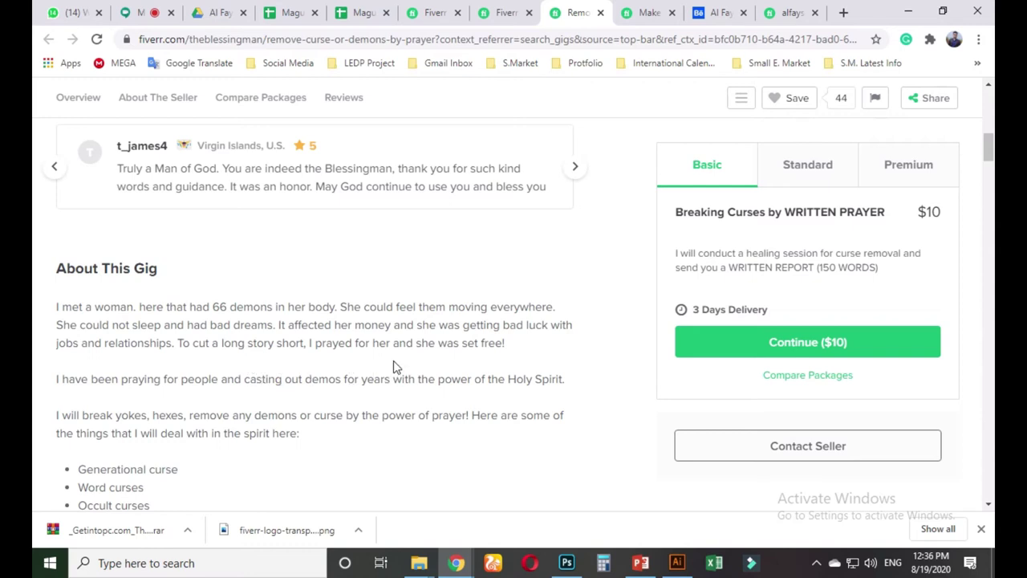
{"action": "scroll", "coordinate": [449, 374], "scroll_direction": "down", "scroll_amount": 1}
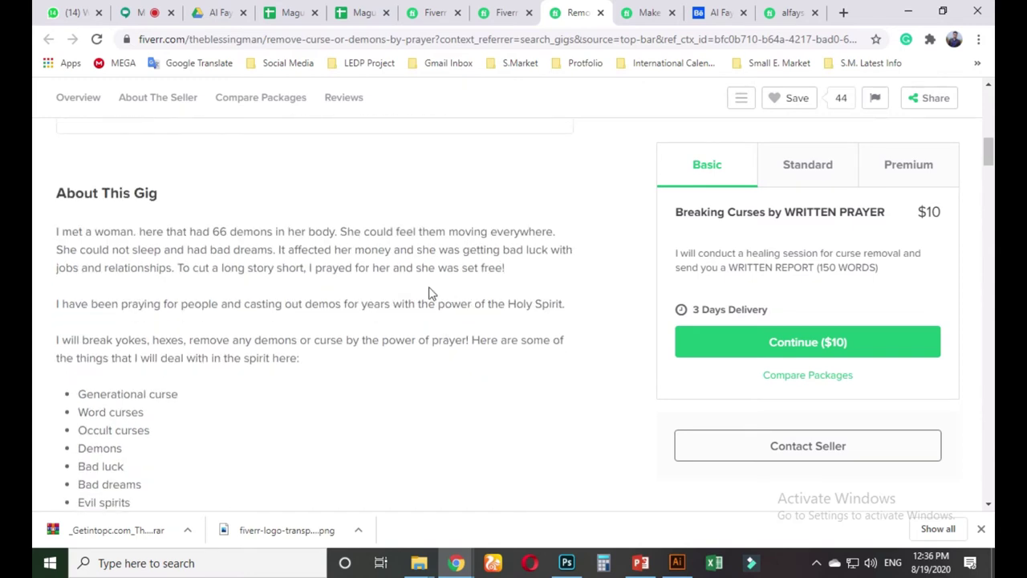
{"action": "left_click_drag", "start_coordinate": [310, 267], "coordinate": [507, 270]}
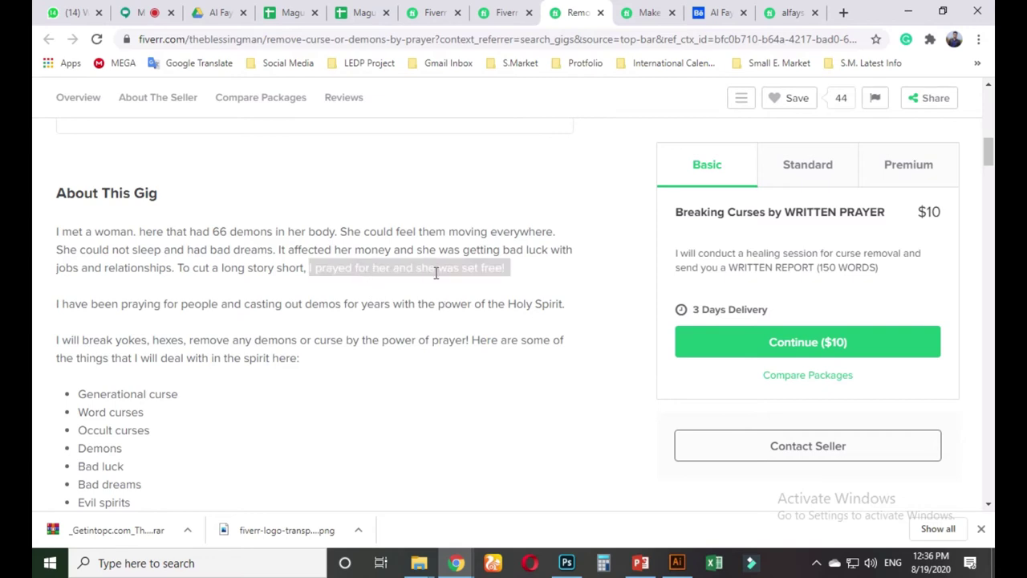
{"action": "left_click", "coordinate": [410, 273]}
{"action": "scroll", "coordinate": [216, 341], "scroll_direction": "down", "scroll_amount": 2}
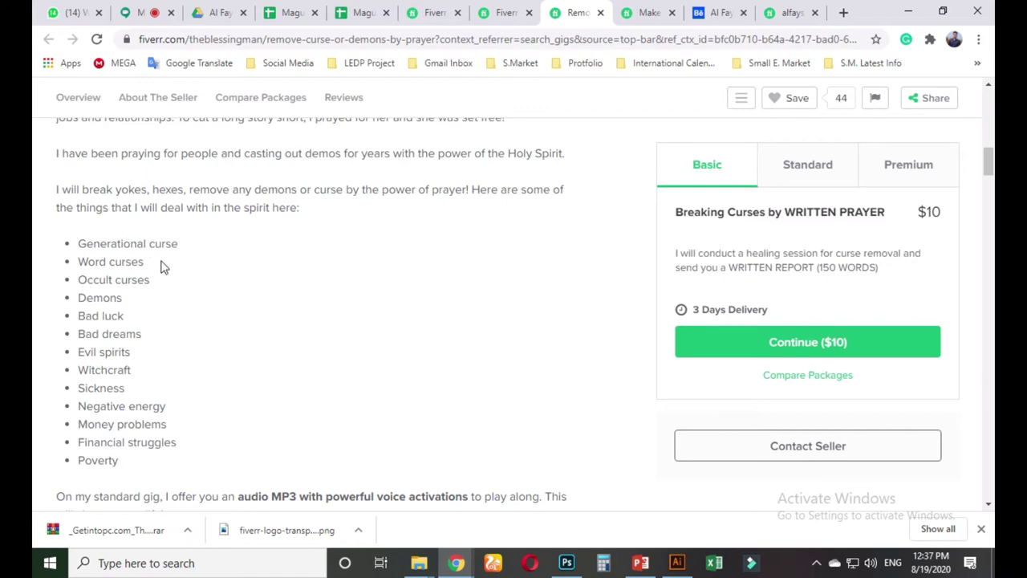
{"action": "scroll", "coordinate": [113, 353], "scroll_direction": "down", "scroll_amount": 3}
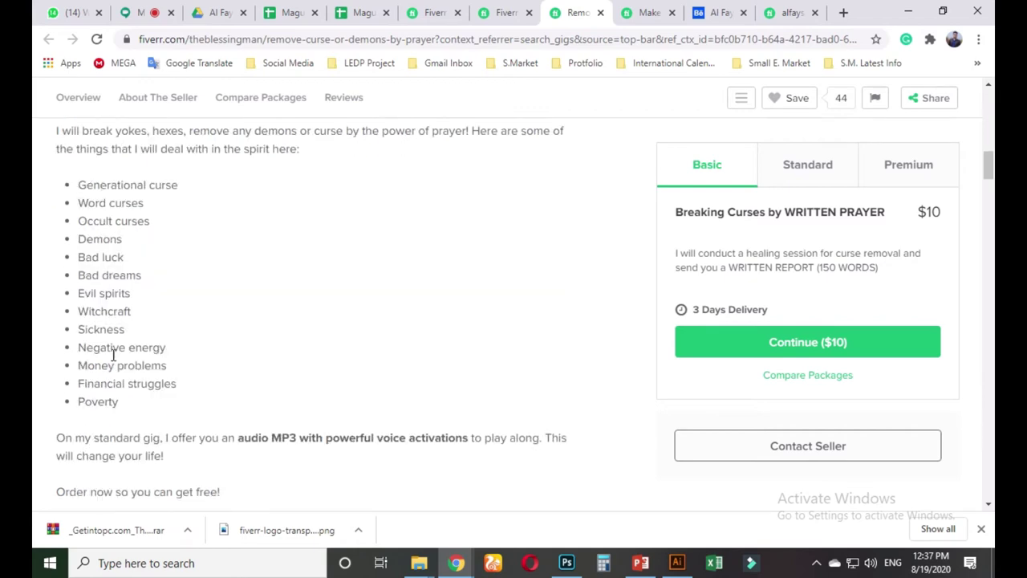
{"action": "scroll", "coordinate": [97, 286], "scroll_direction": "up", "scroll_amount": 1}
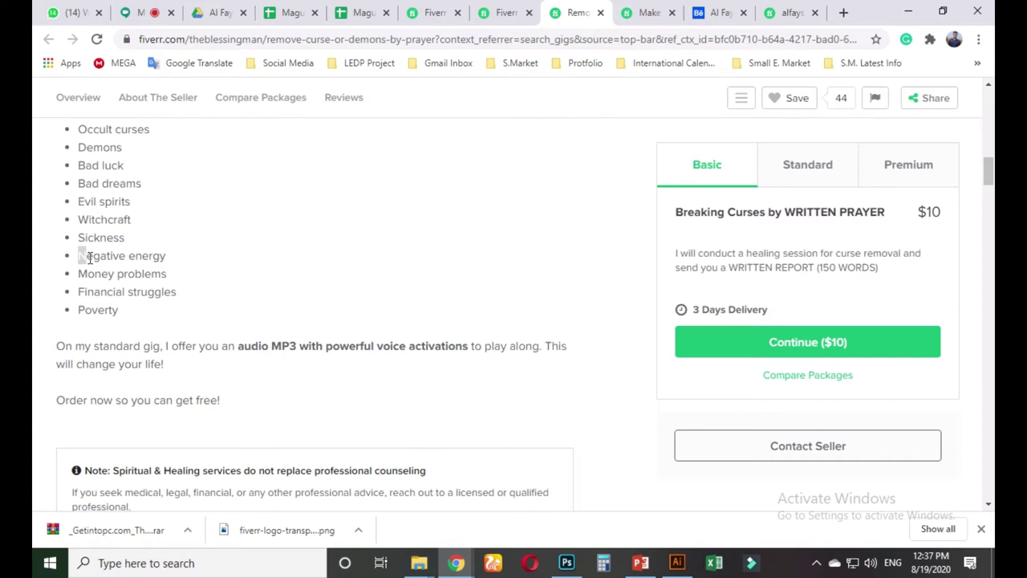
{"action": "scroll", "coordinate": [90, 293], "scroll_direction": "up", "scroll_amount": 1}
{"action": "scroll", "coordinate": [89, 289], "scroll_direction": "down", "scroll_amount": 2}
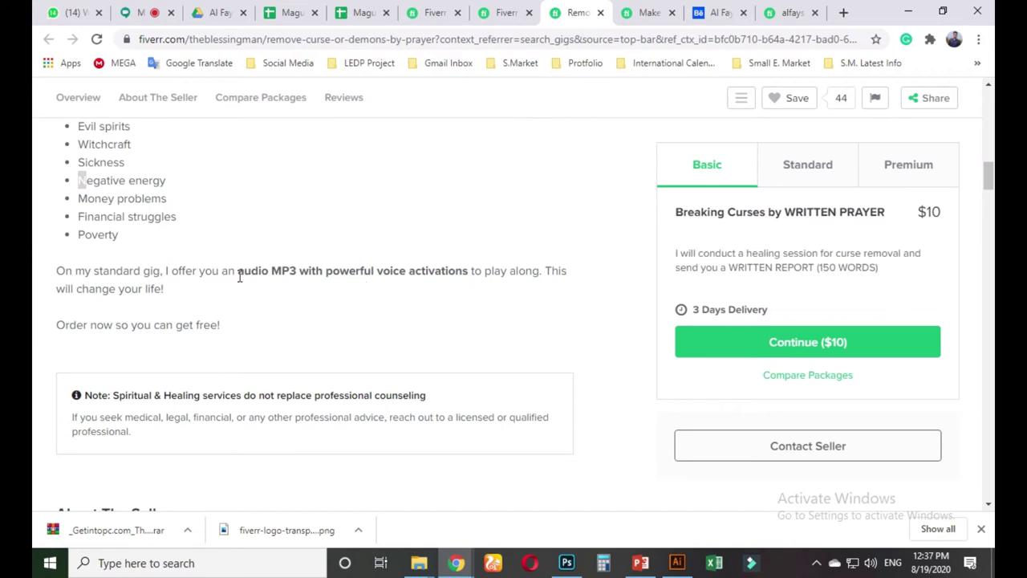
- Examine the prayer gig's comparison of Basic, Standard and Premium packages, including their prices and delivery times
{"action": "scroll", "coordinate": [258, 359], "scroll_direction": "down", "scroll_amount": 4}
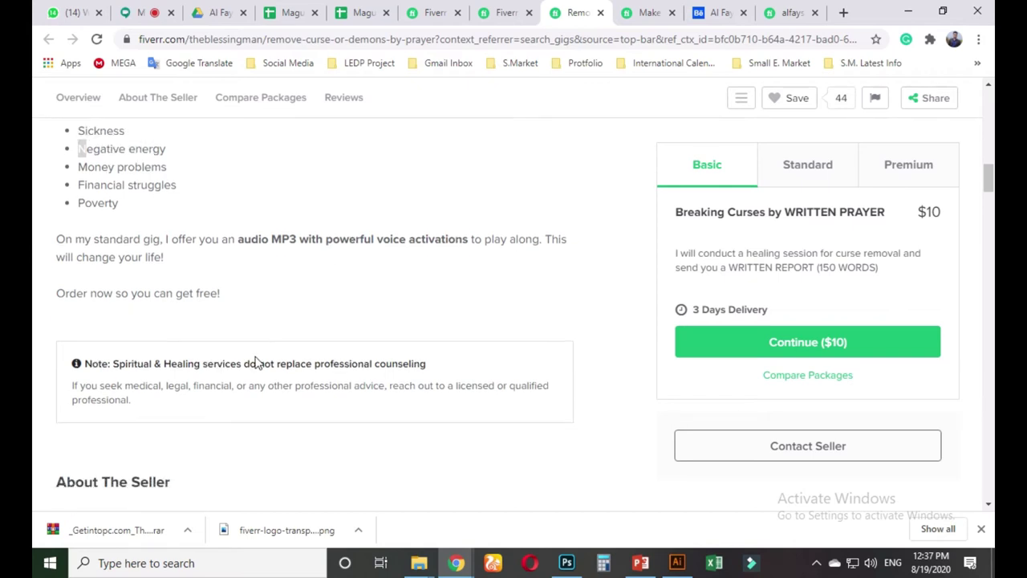
{"action": "scroll", "coordinate": [258, 359], "scroll_direction": "down", "scroll_amount": 8}
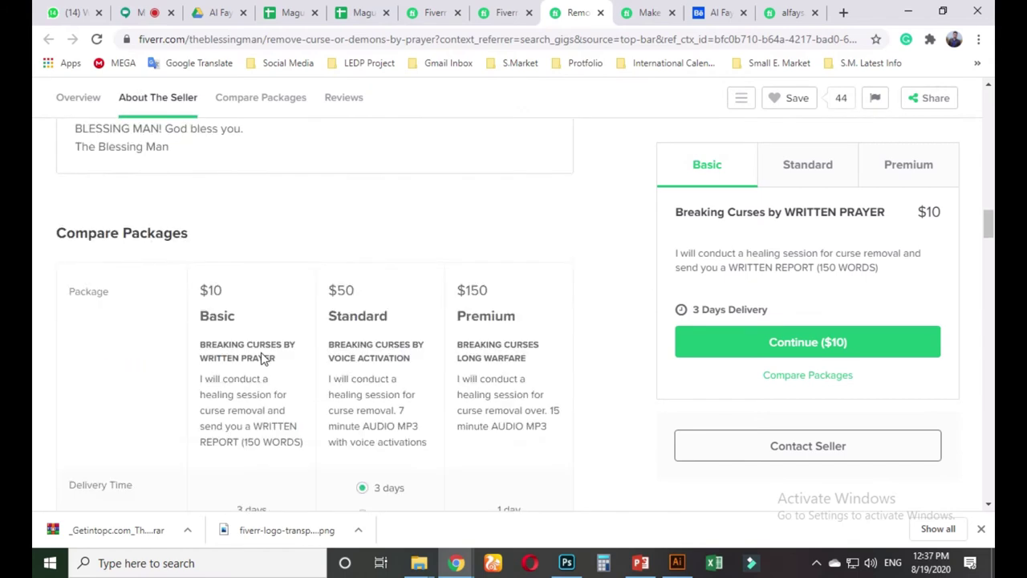
{"action": "scroll", "coordinate": [262, 357], "scroll_direction": "up", "scroll_amount": 1}
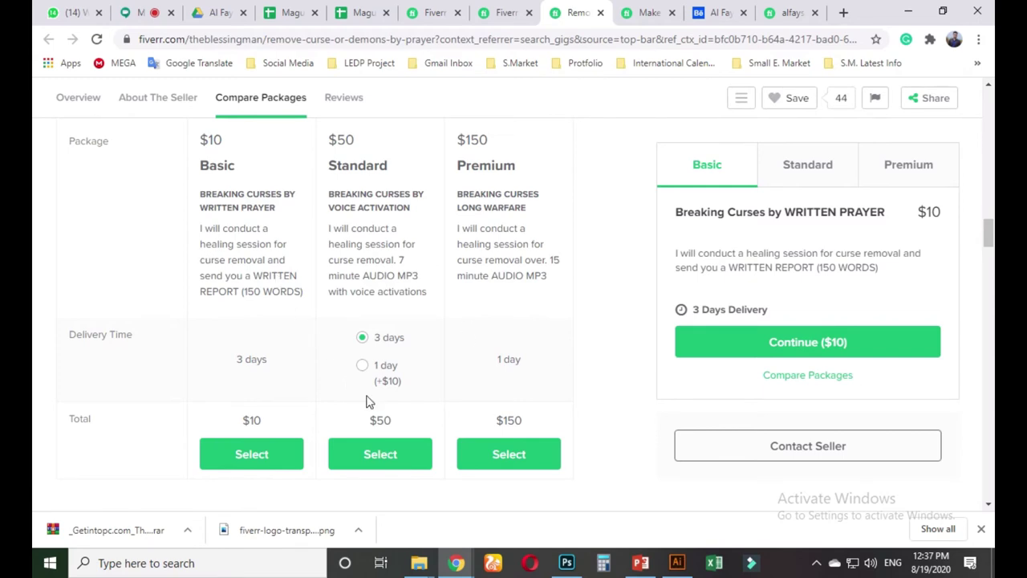
{"action": "scroll", "coordinate": [373, 393], "scroll_direction": "down", "scroll_amount": 2}
{"action": "scroll", "coordinate": [415, 373], "scroll_direction": "down", "scroll_amount": 2}
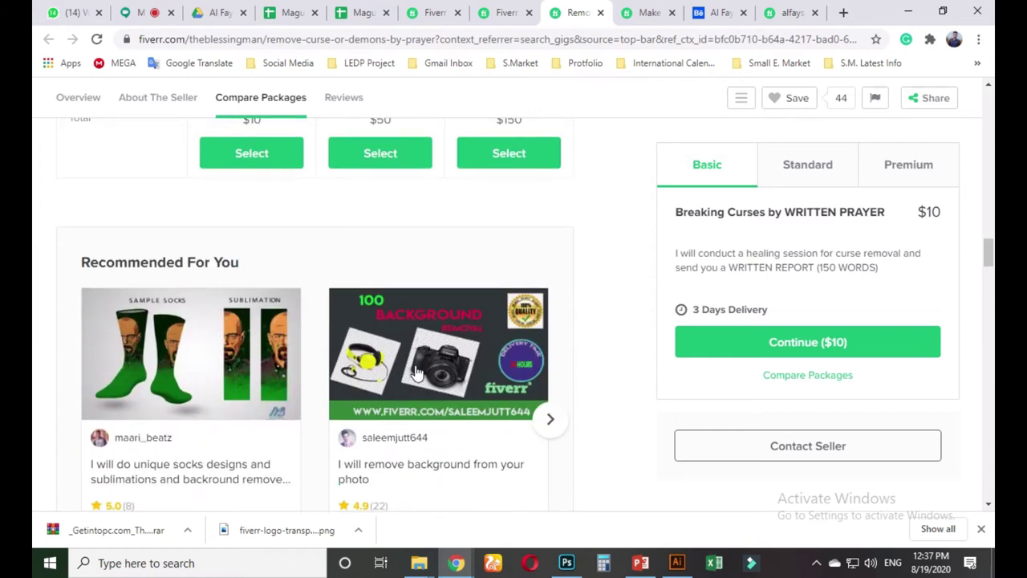
- Read the prayer gig's FAQ questions, buyer reviews and seller responses, and return to its seller and package information
{"action": "scroll", "coordinate": [454, 408], "scroll_direction": "down", "scroll_amount": 15}
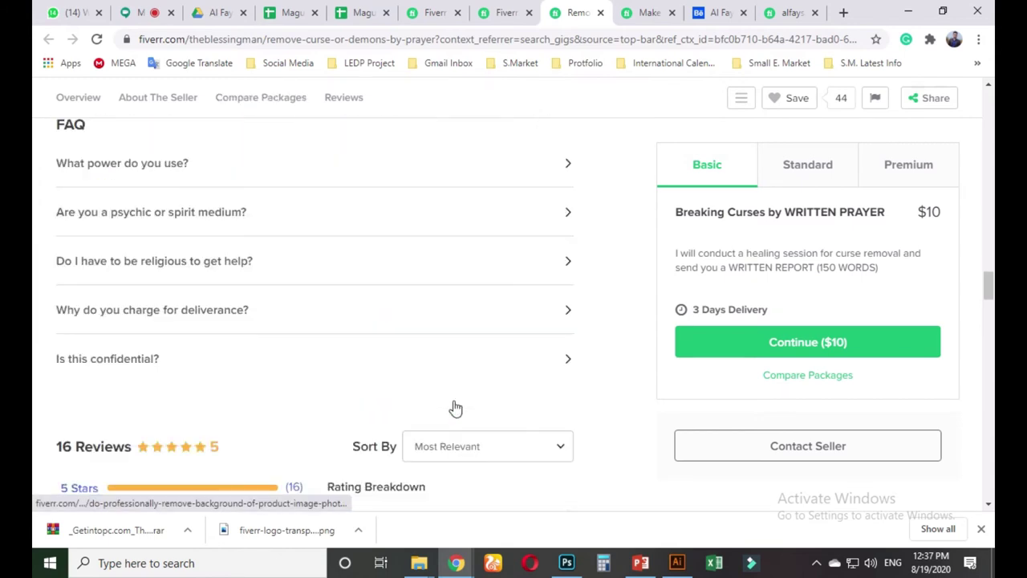
{"action": "scroll", "coordinate": [393, 394], "scroll_direction": "up", "scroll_amount": 2}
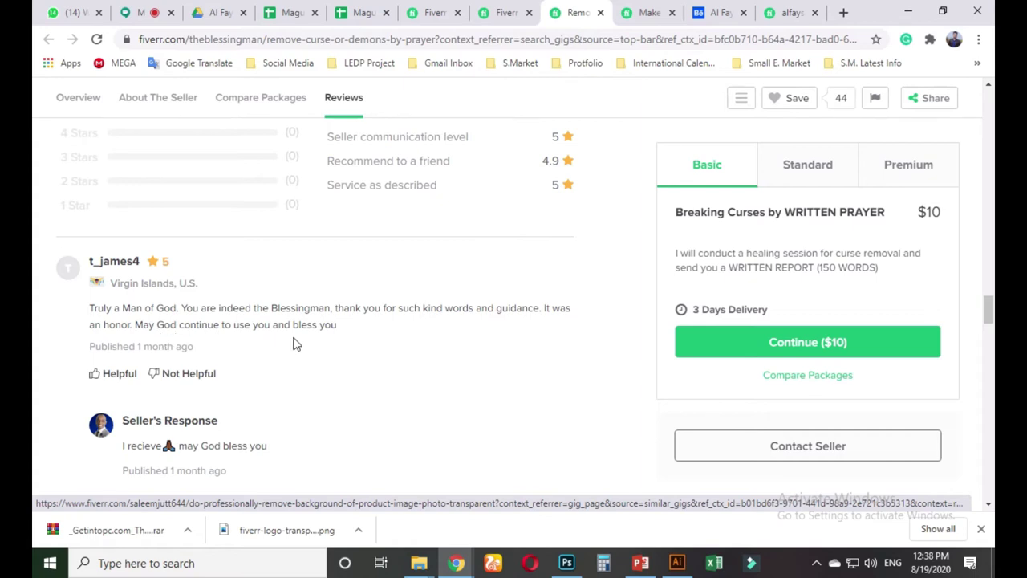
{"action": "scroll", "coordinate": [210, 368], "scroll_direction": "down", "scroll_amount": 2}
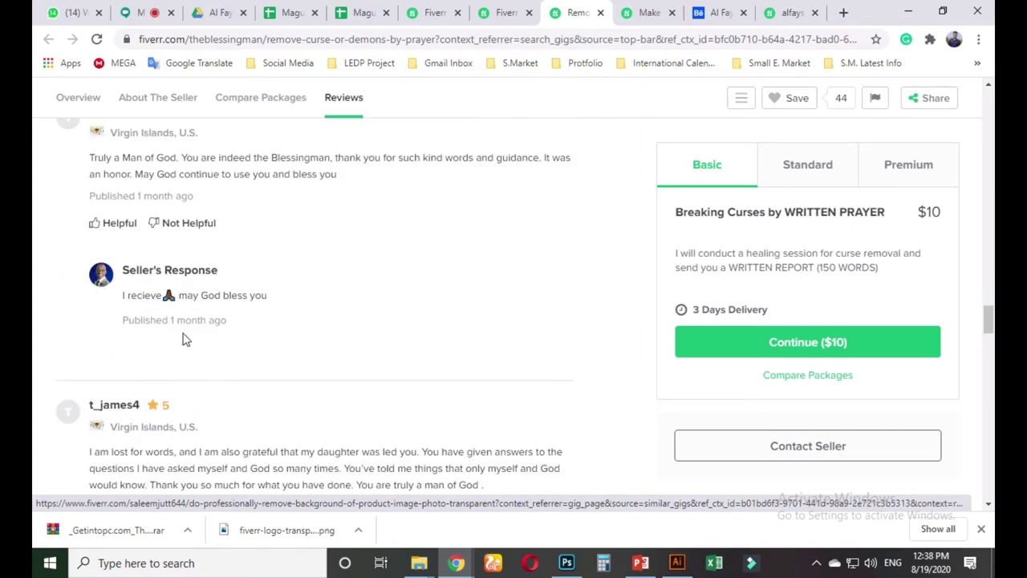
{"action": "scroll", "coordinate": [128, 319], "scroll_direction": "down", "scroll_amount": 3}
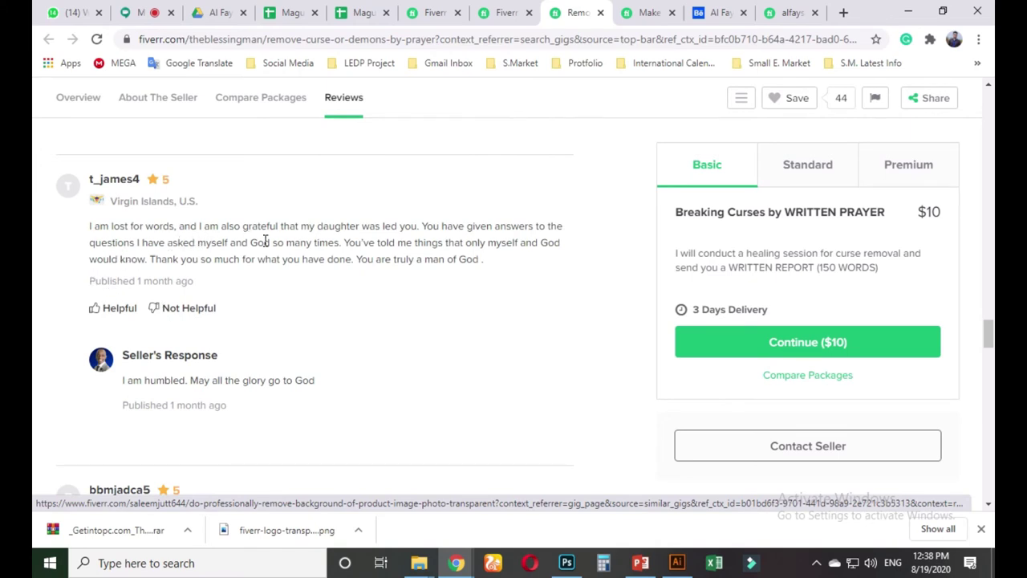
{"action": "scroll", "coordinate": [310, 406], "scroll_direction": "down", "scroll_amount": 3}
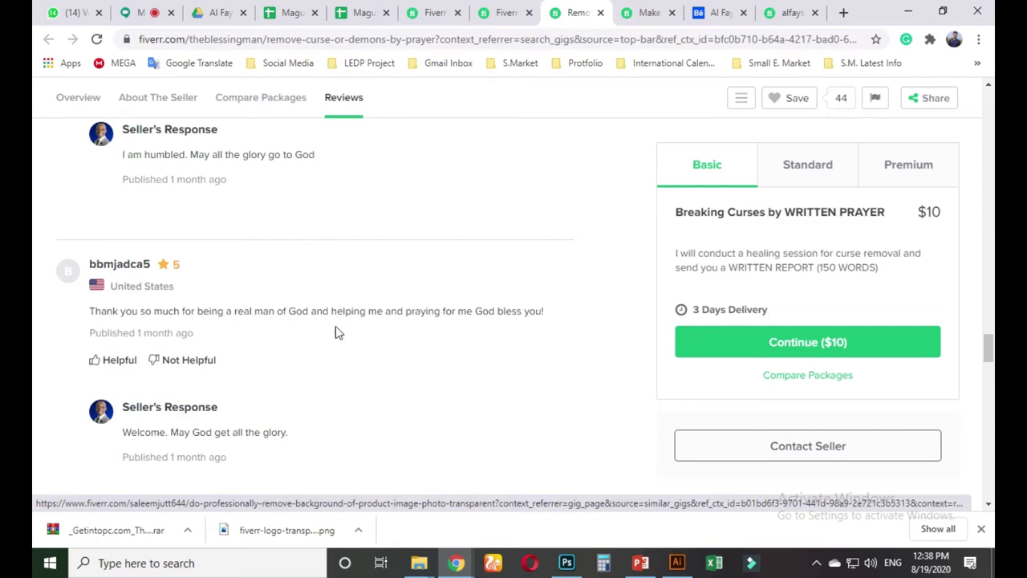
{"action": "scroll", "coordinate": [372, 394], "scroll_direction": "up", "scroll_amount": 8}
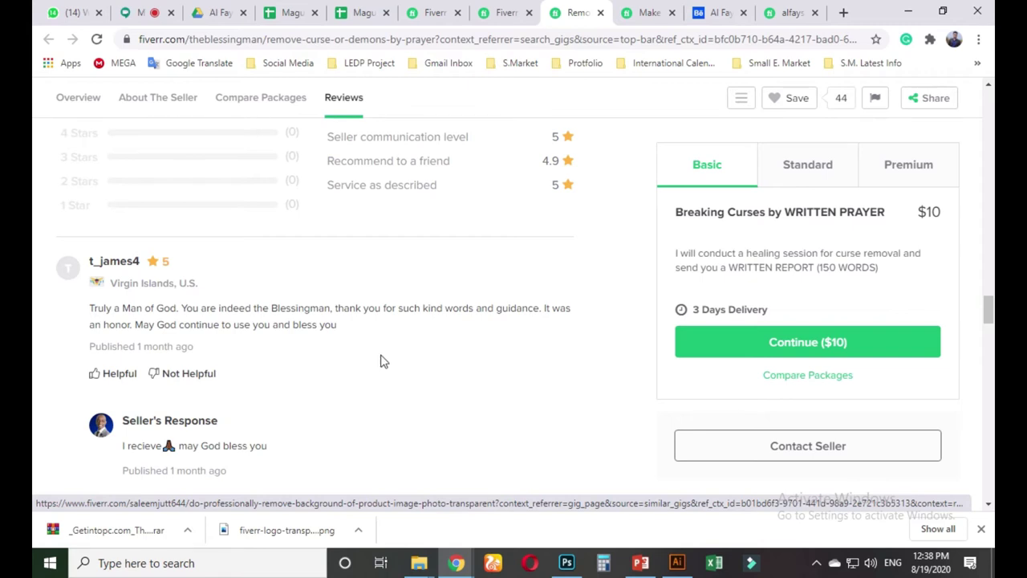
{"action": "scroll", "coordinate": [381, 360], "scroll_direction": "up", "scroll_amount": 6}
{"action": "scroll", "coordinate": [684, 273], "scroll_direction": "up", "scroll_amount": 15}
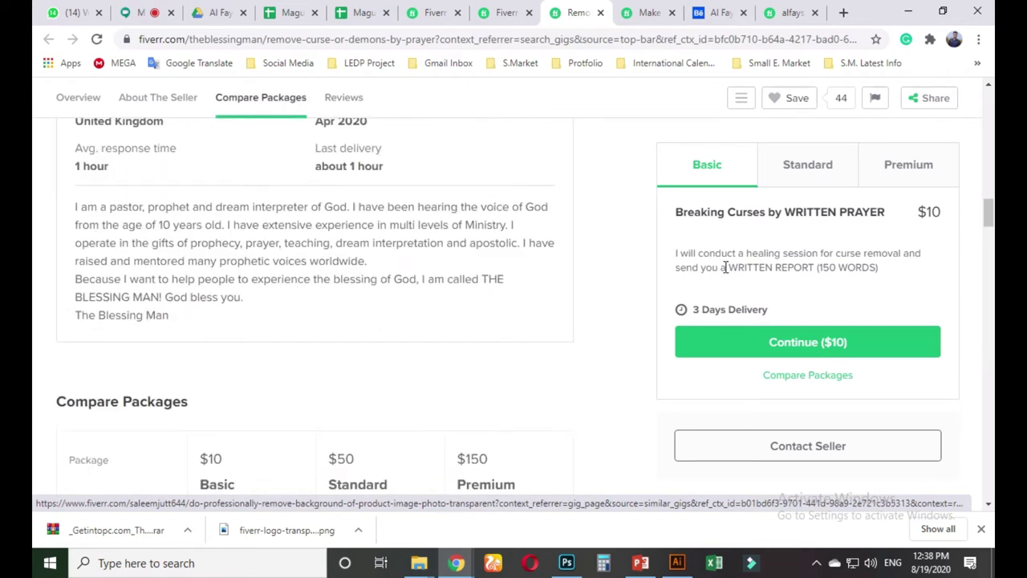
- Search Fiverr services for "electrical" using the matching search suggestion
{"action": "scroll", "coordinate": [366, 281], "scroll_direction": "up", "scroll_amount": 5}
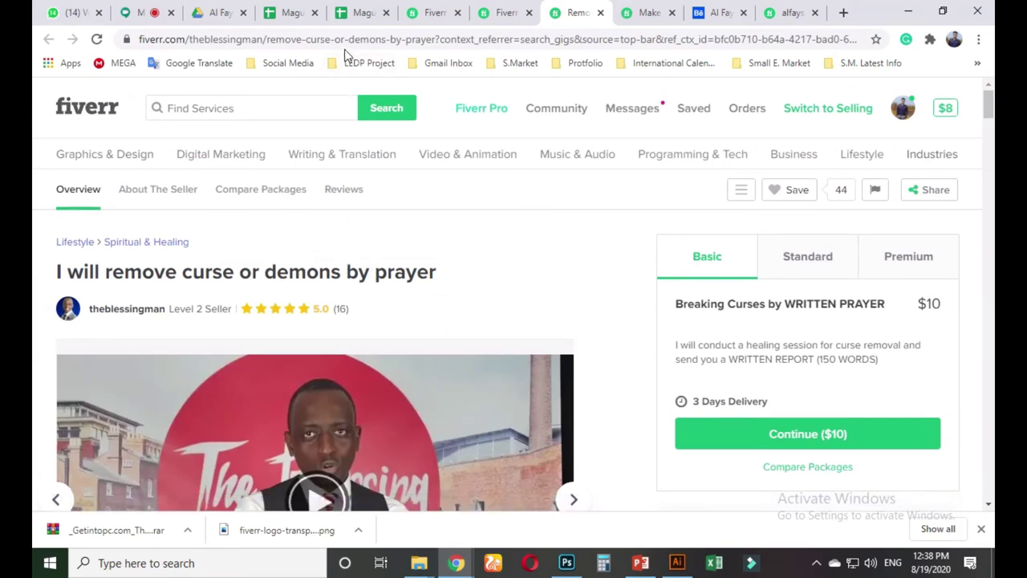
{"action": "left_click", "coordinate": [235, 107]}
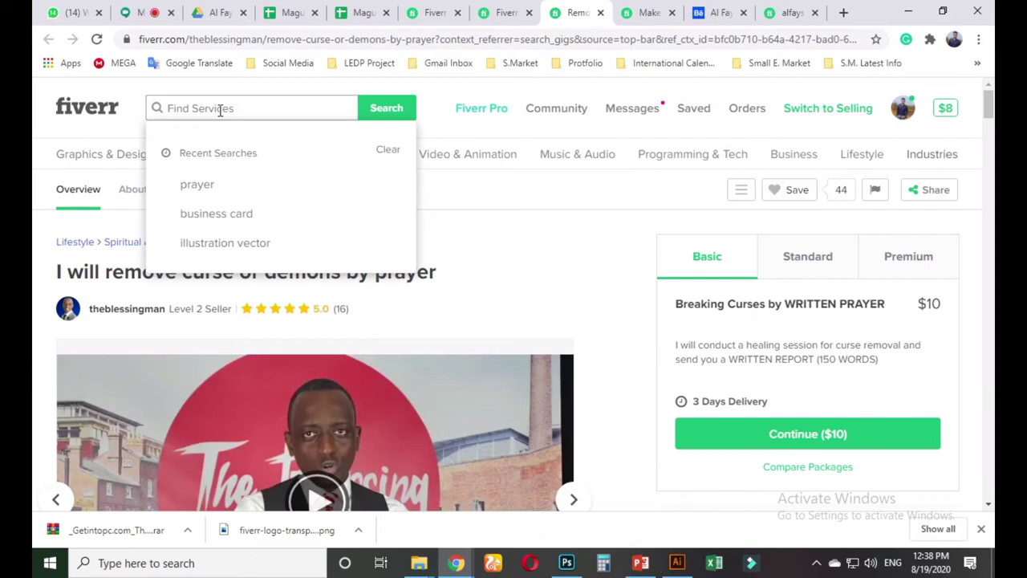
{"action": "type", "text": "elect"}
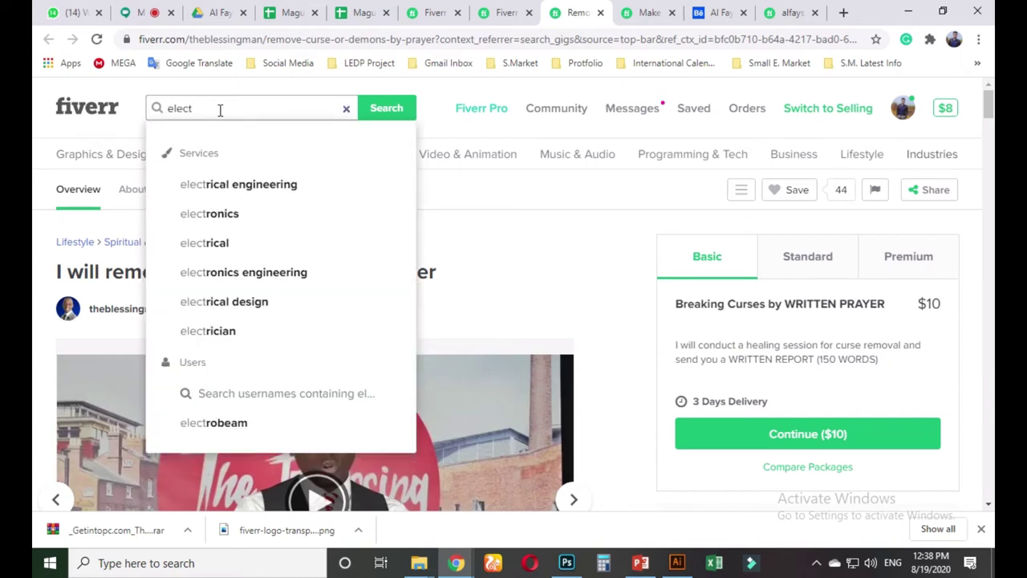
{"action": "left_click", "coordinate": [227, 244]}
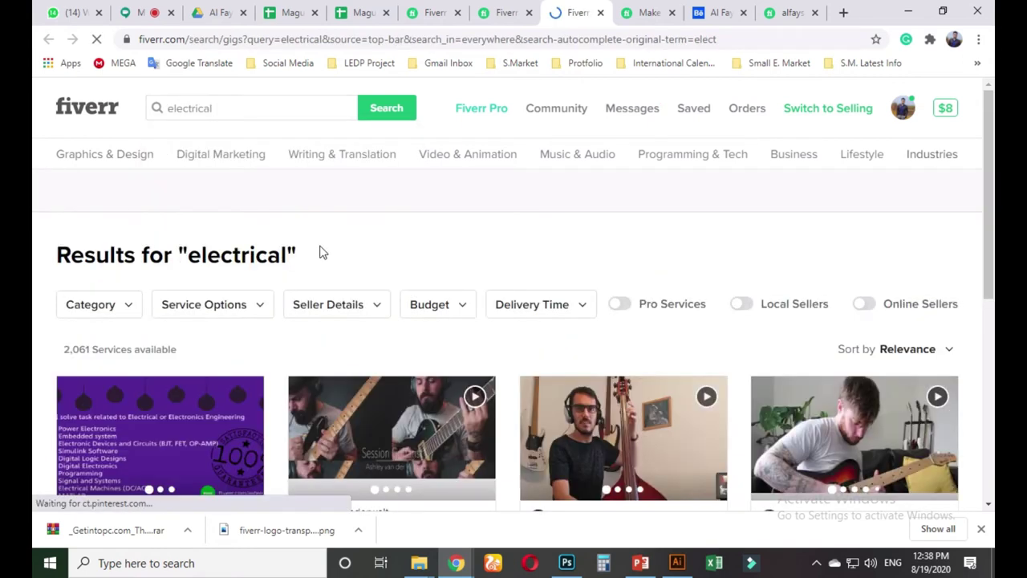
- Browse the electrical search results, comparing the gigs' titles, thumbnails, seller levels, ratings and starting prices
{"action": "scroll", "coordinate": [316, 257], "scroll_direction": "down", "scroll_amount": 2}
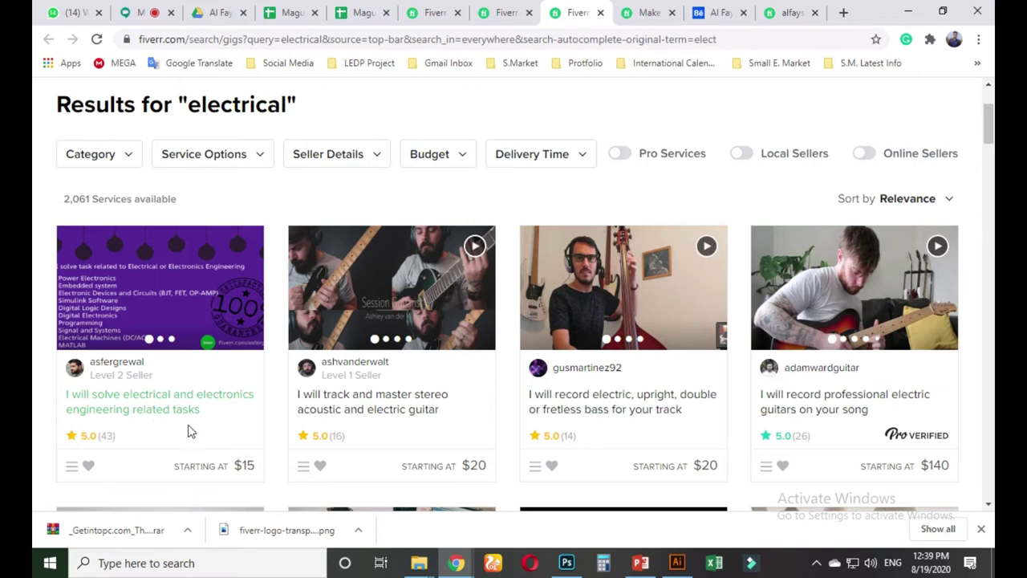
{"action": "scroll", "coordinate": [312, 409], "scroll_direction": "down", "scroll_amount": 2}
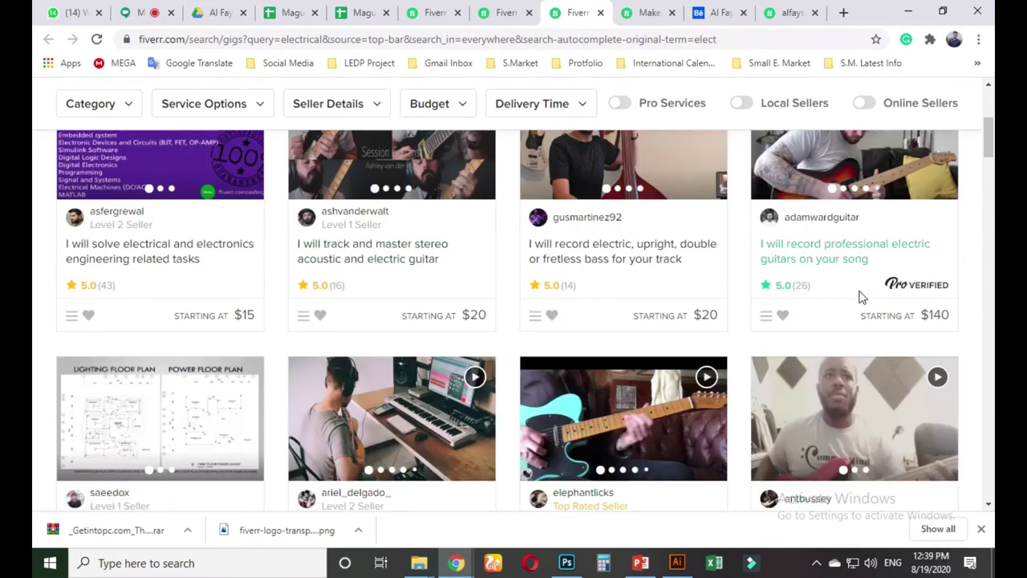
{"action": "scroll", "coordinate": [855, 313], "scroll_direction": "up", "scroll_amount": 1}
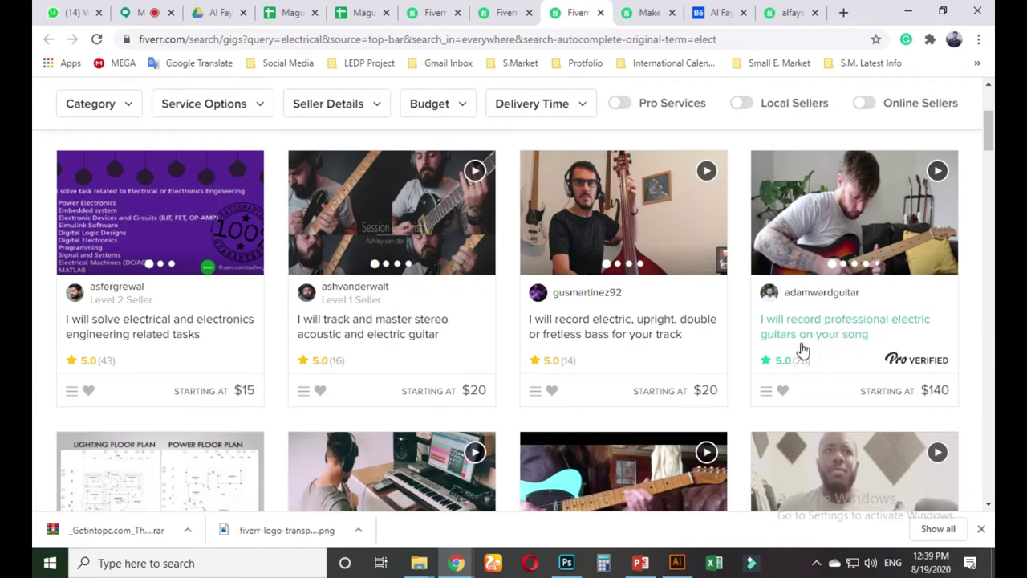
{"action": "scroll", "coordinate": [776, 337], "scroll_direction": "down", "scroll_amount": 2}
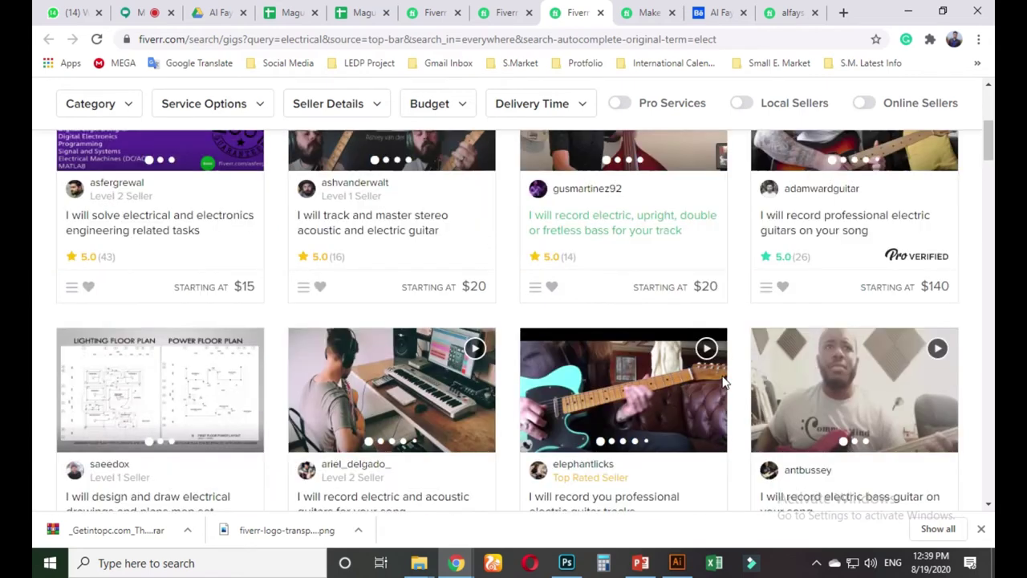
{"action": "scroll", "coordinate": [723, 383], "scroll_direction": "down", "scroll_amount": 1}
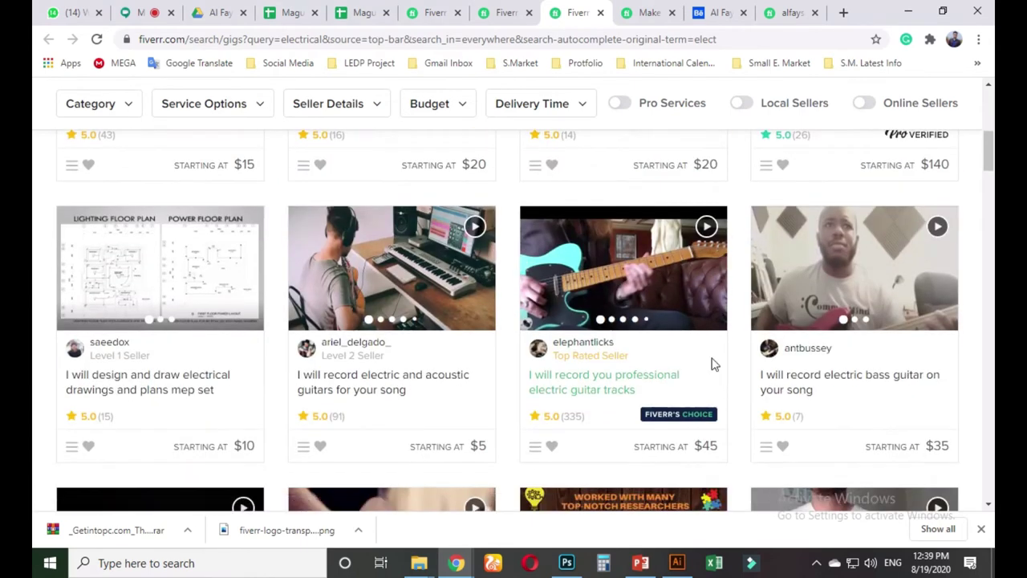
{"action": "scroll", "coordinate": [698, 363], "scroll_direction": "up", "scroll_amount": 2}
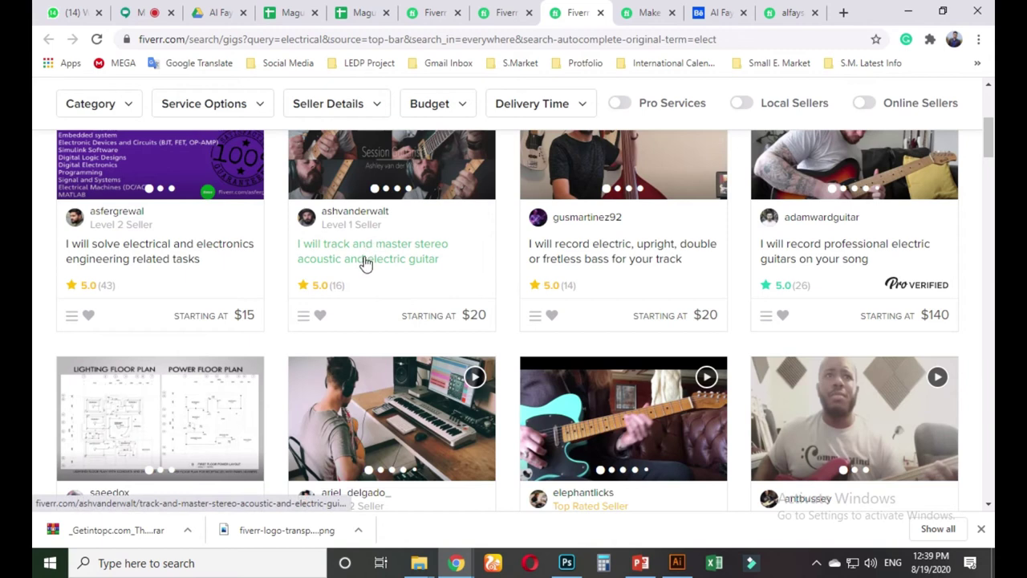
{"action": "scroll", "coordinate": [377, 289], "scroll_direction": "down", "scroll_amount": 2}
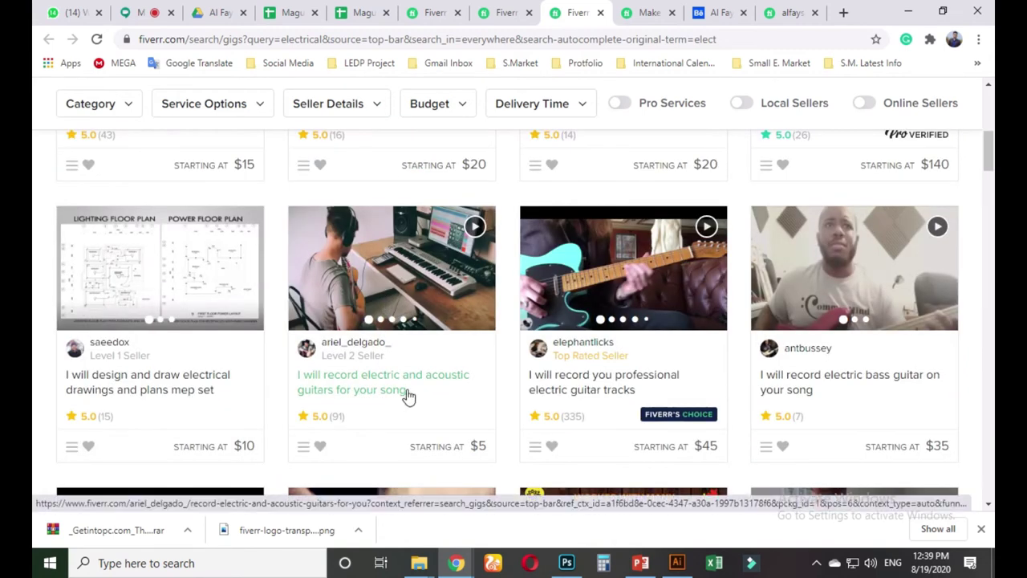
{"action": "scroll", "coordinate": [406, 392], "scroll_direction": "down", "scroll_amount": 3}
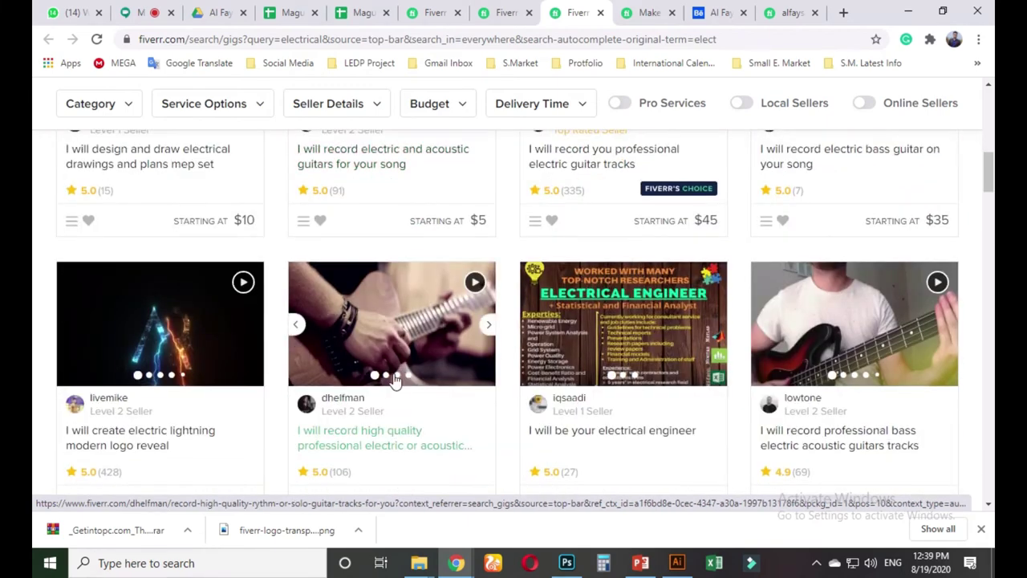
{"action": "scroll", "coordinate": [385, 397], "scroll_direction": "down", "scroll_amount": 6}
{"action": "scroll", "coordinate": [368, 406], "scroll_direction": "down", "scroll_amount": 3}
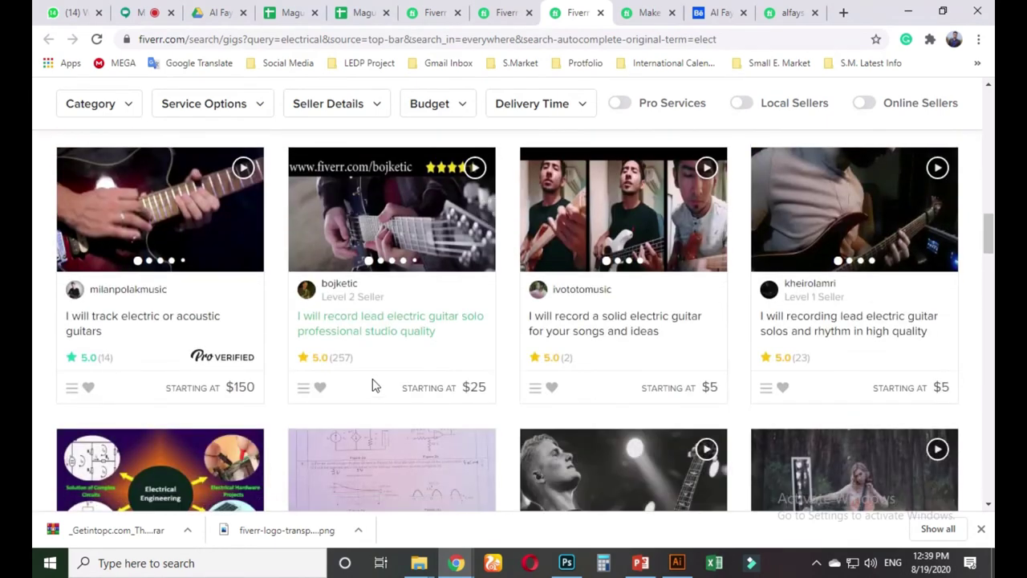
{"action": "scroll", "coordinate": [433, 321], "scroll_direction": "up", "scroll_amount": 12}
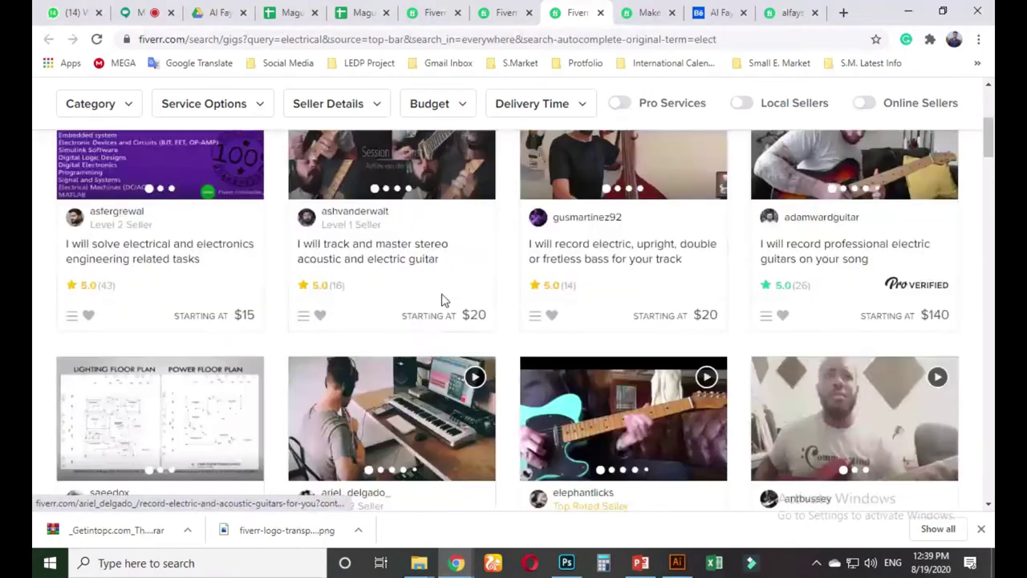
{"action": "mouse_move", "coordinate": [557, 164]}
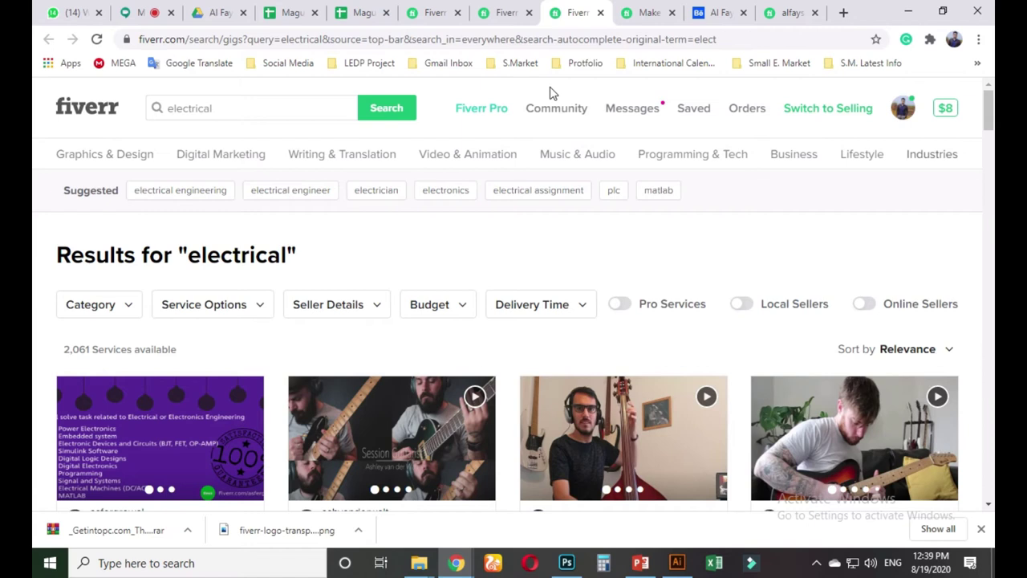
- Clear the "electrical" search term and check the Google Meet call
{"action": "left_click", "coordinate": [240, 107]}
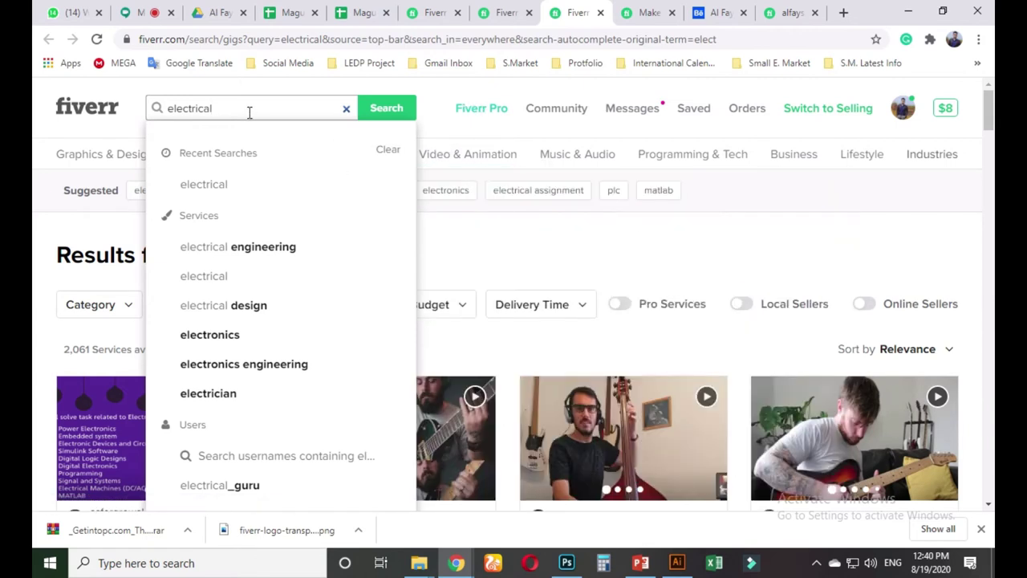
{"action": "left_click", "coordinate": [346, 109]}
{"action": "left_click", "coordinate": [141, 13]}
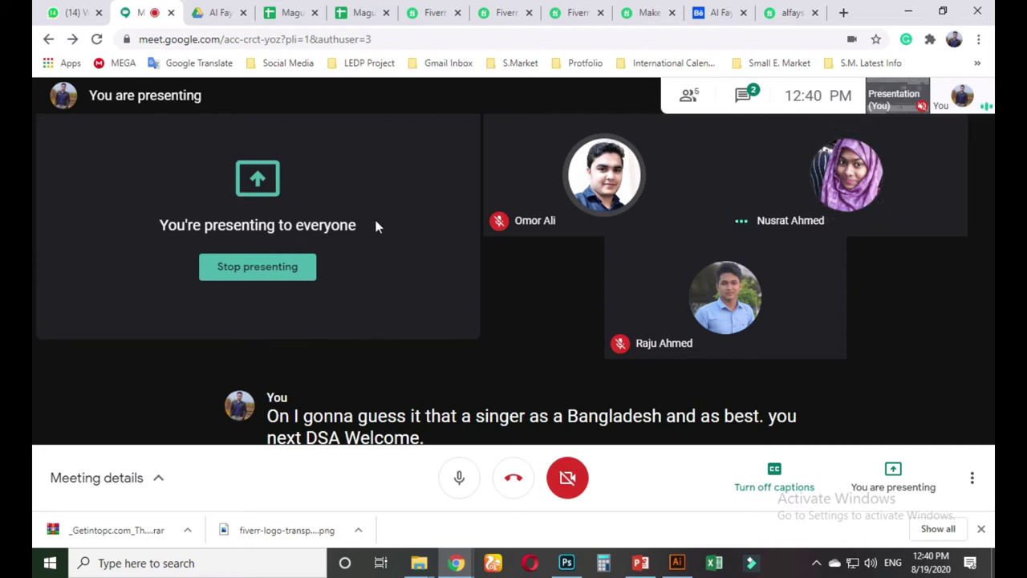
- Return to the prayer search results and replace the query with a search for "game"
{"action": "left_click", "coordinate": [789, 12]}
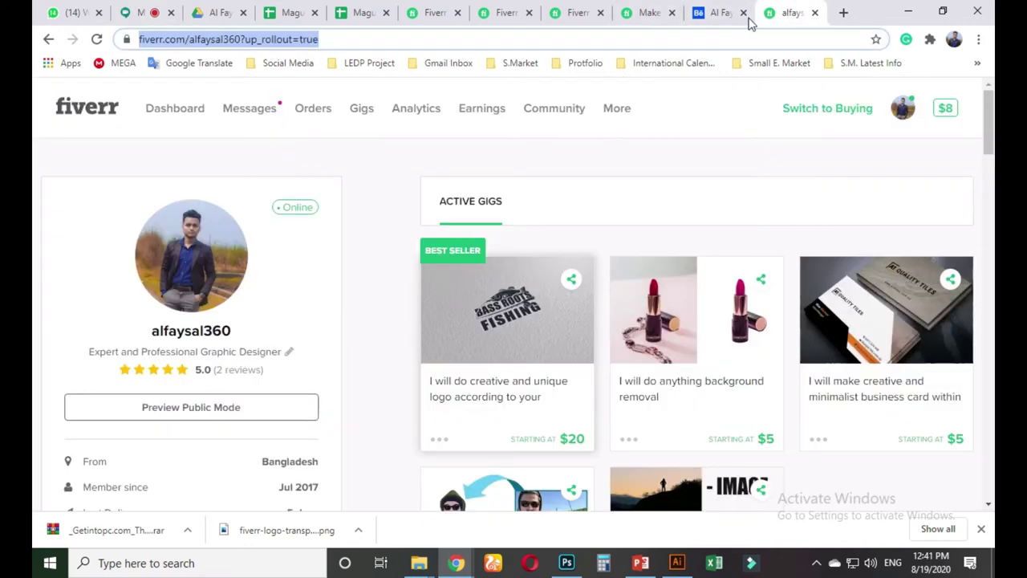
{"action": "left_click", "coordinate": [504, 13]}
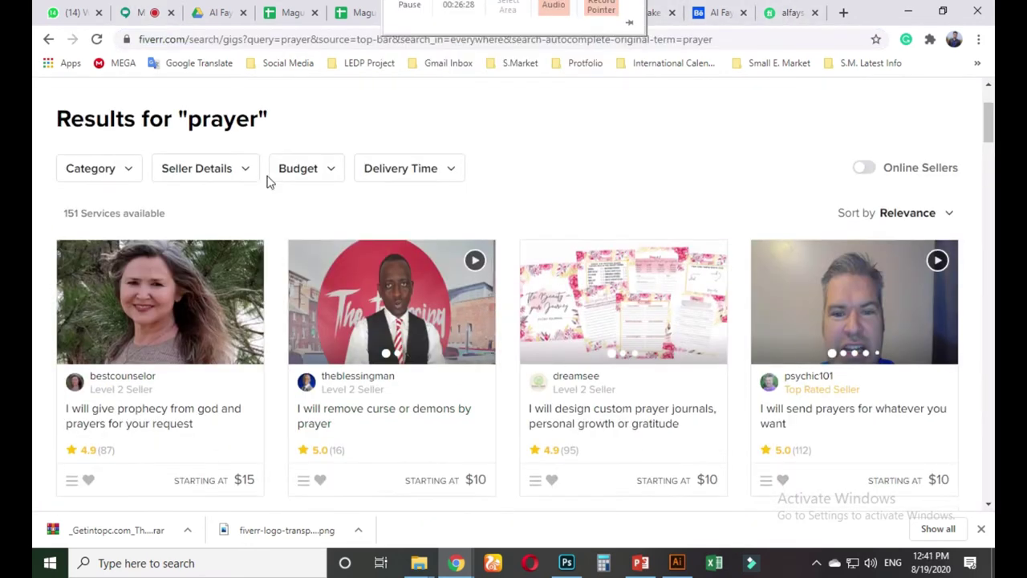
{"action": "scroll", "coordinate": [254, 177], "scroll_direction": "up", "scroll_amount": 2}
{"action": "left_click", "coordinate": [237, 116]}
{"action": "double_click", "coordinate": [237, 116]}
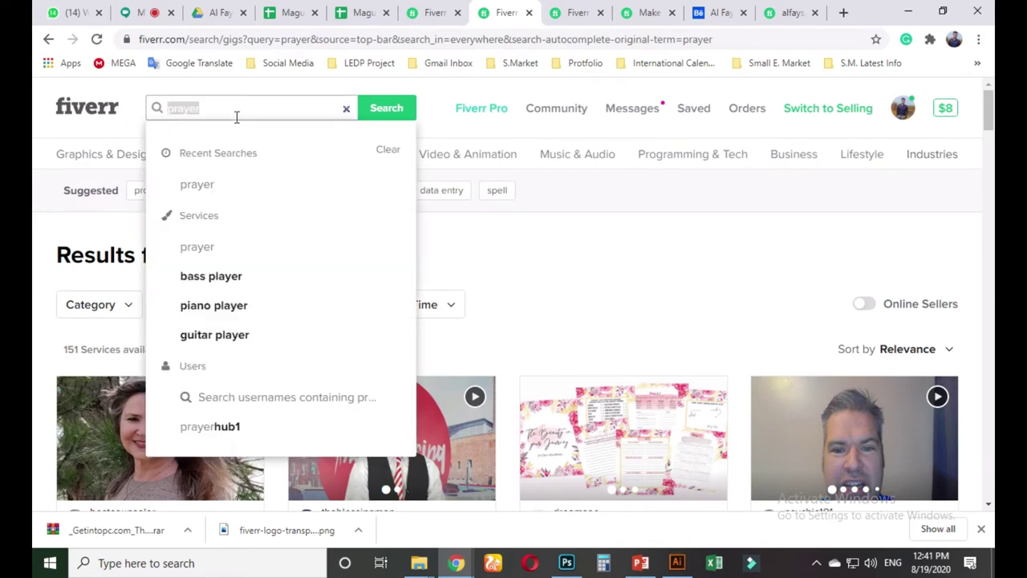
{"action": "type", "text": "game"}
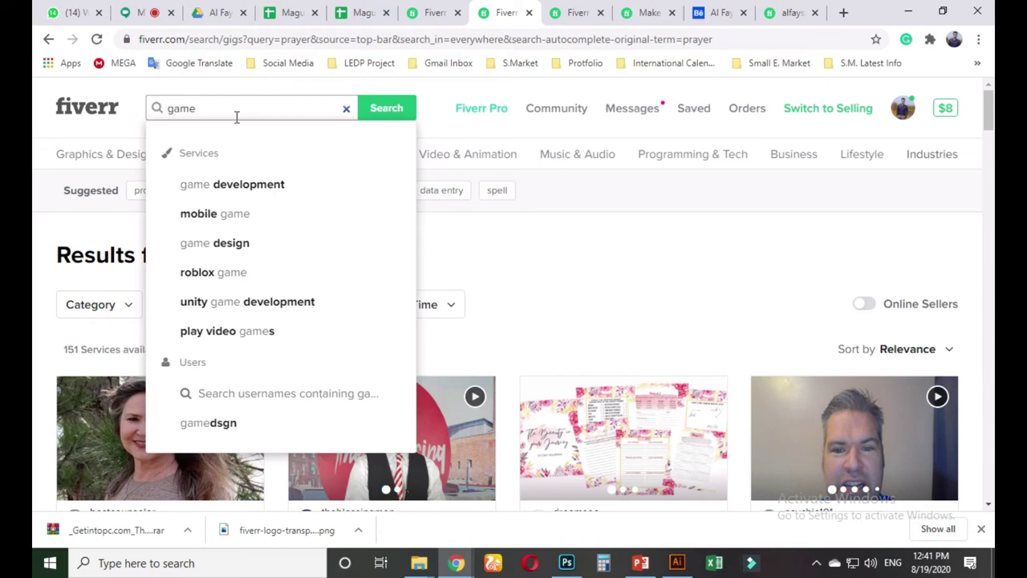
{"action": "key", "text": "Return"}
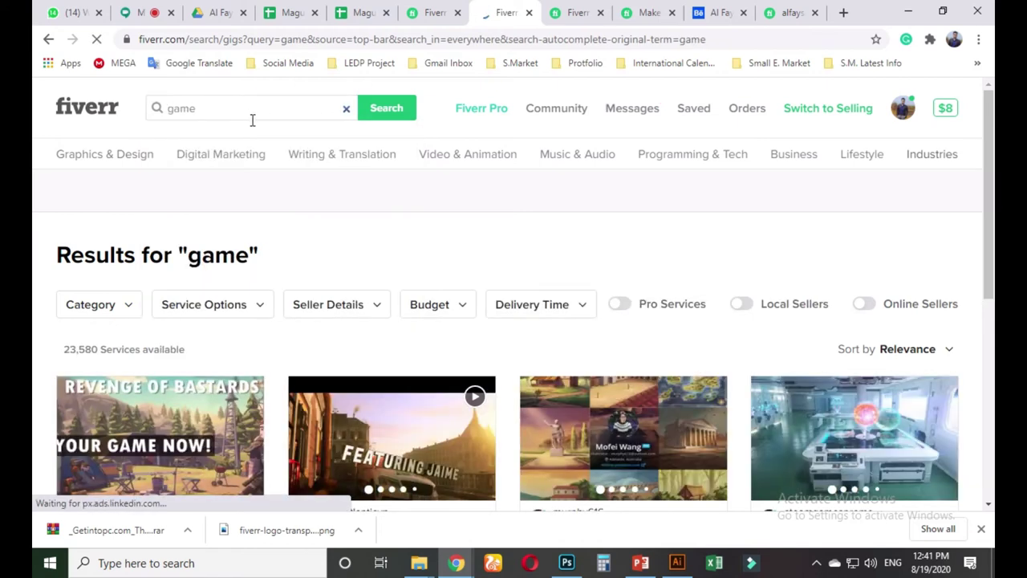
- Browse the game search results, comparing the gigs' services, sellers, ratings and starting prices
{"action": "scroll", "coordinate": [250, 120], "scroll_direction": "down", "scroll_amount": 1}
{"action": "scroll", "coordinate": [250, 120], "scroll_direction": "down", "scroll_amount": 2}
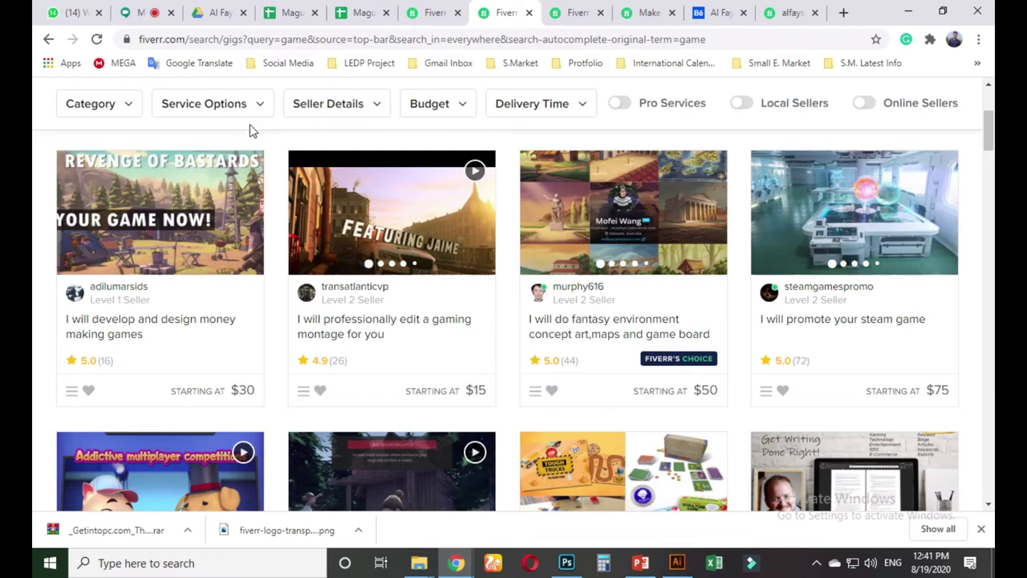
{"action": "scroll", "coordinate": [250, 126], "scroll_direction": "down", "scroll_amount": 1}
{"action": "scroll", "coordinate": [250, 128], "scroll_direction": "down", "scroll_amount": 5}
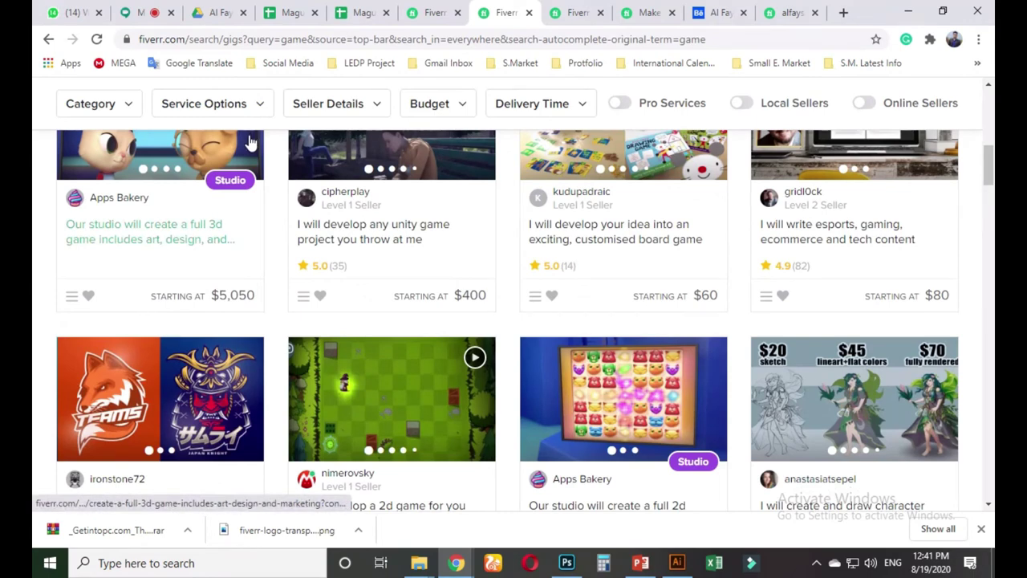
{"action": "scroll", "coordinate": [377, 254], "scroll_direction": "up", "scroll_amount": 7}
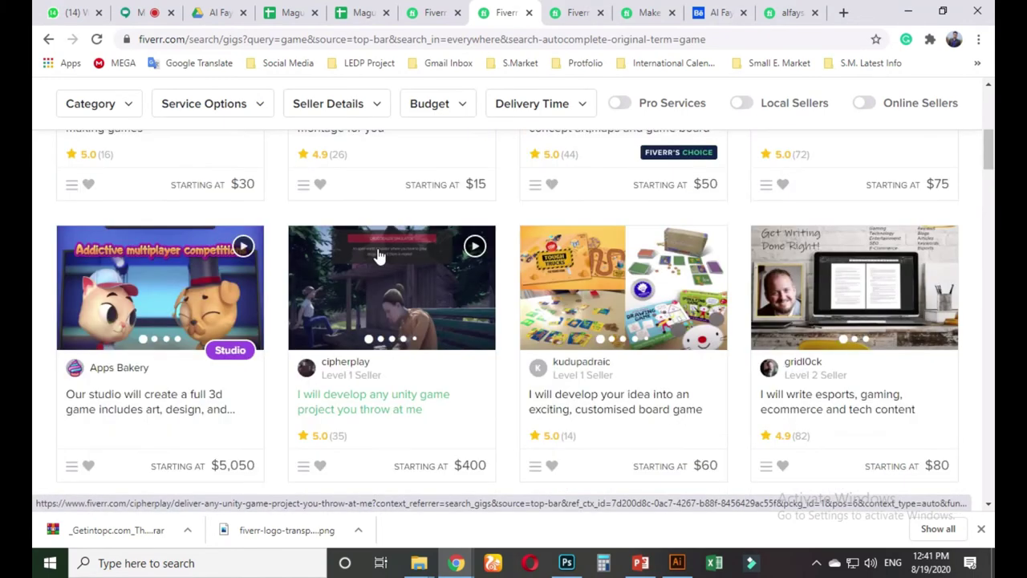
{"action": "scroll", "coordinate": [377, 254], "scroll_direction": "up", "scroll_amount": 1}
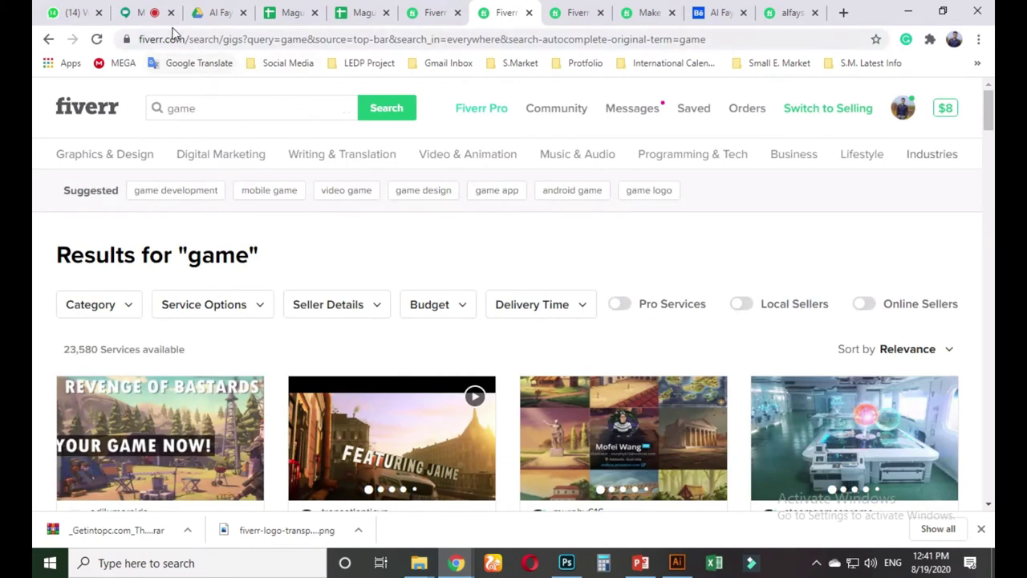
- Switch to the Google Meet call and stop presenting the screen
{"action": "left_click", "coordinate": [145, 18]}
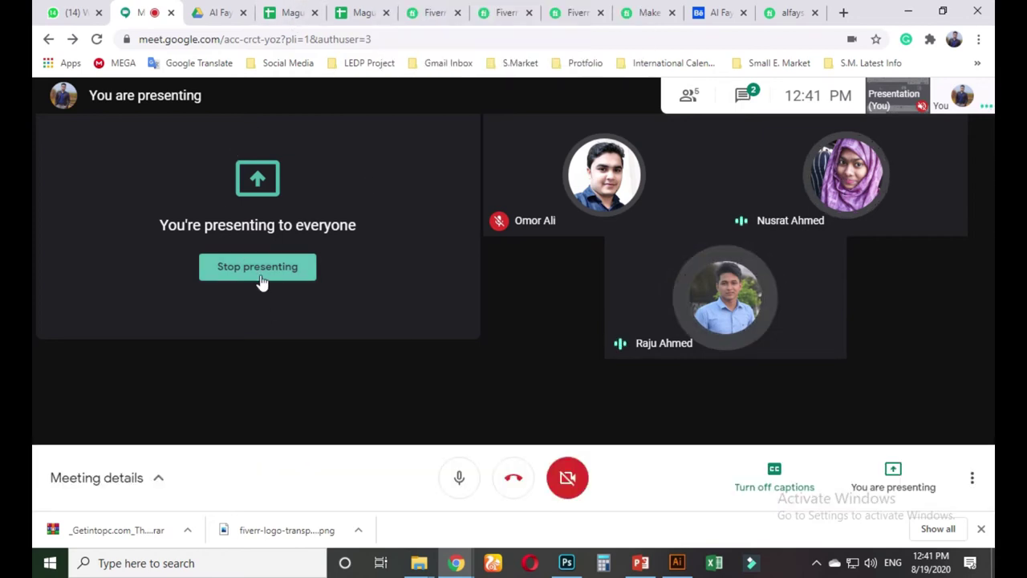
{"action": "left_click", "coordinate": [259, 279]}
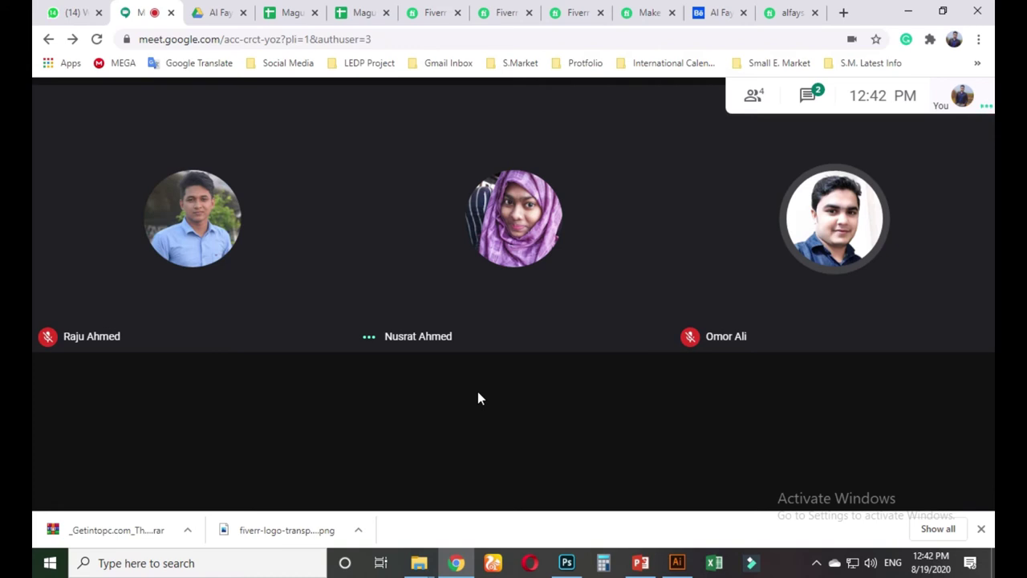
{"action": "mouse_move", "coordinate": [419, 8]}
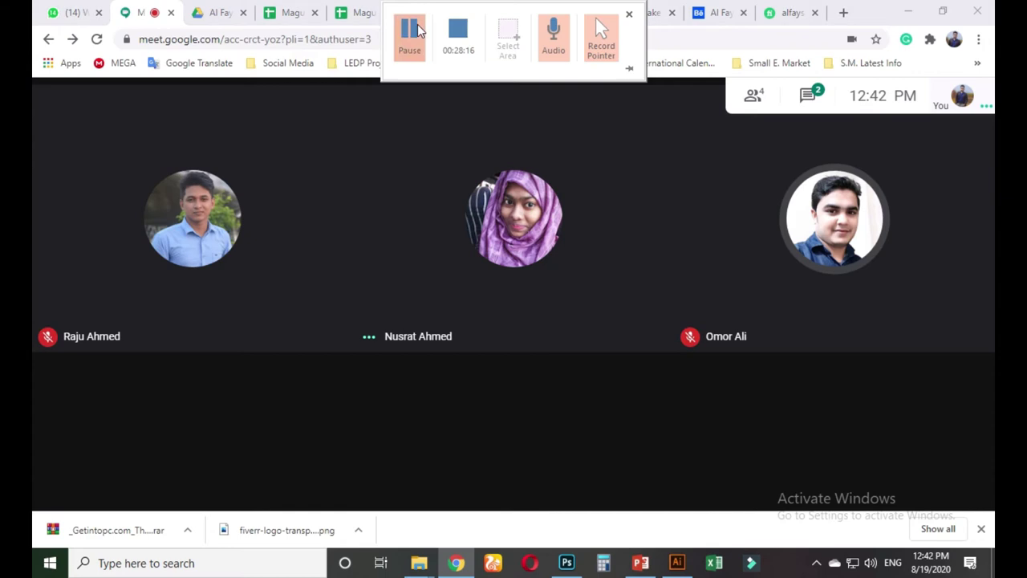
{"action": "left_click", "coordinate": [419, 30]}
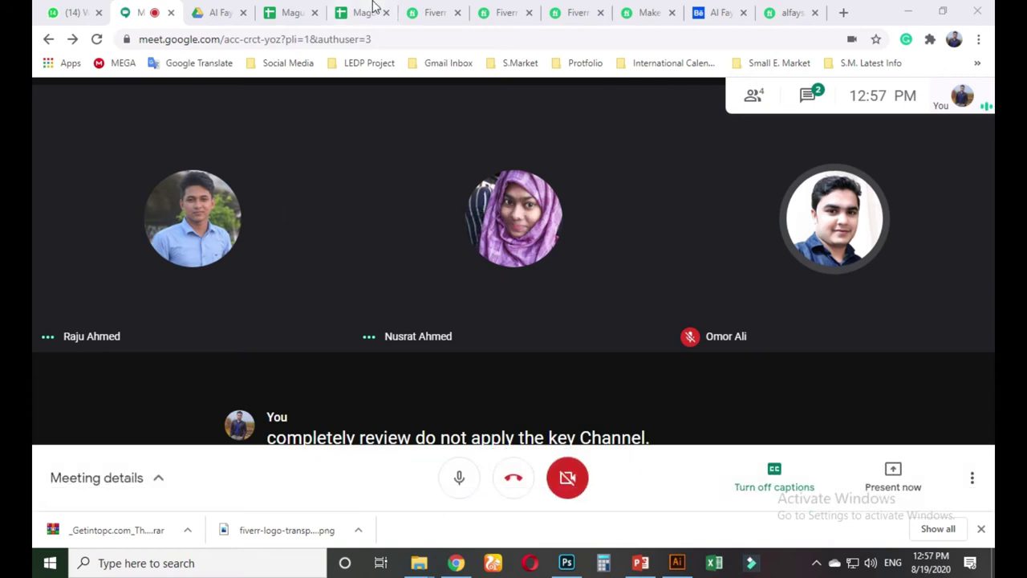
{"action": "mouse_move", "coordinate": [408, 20]}
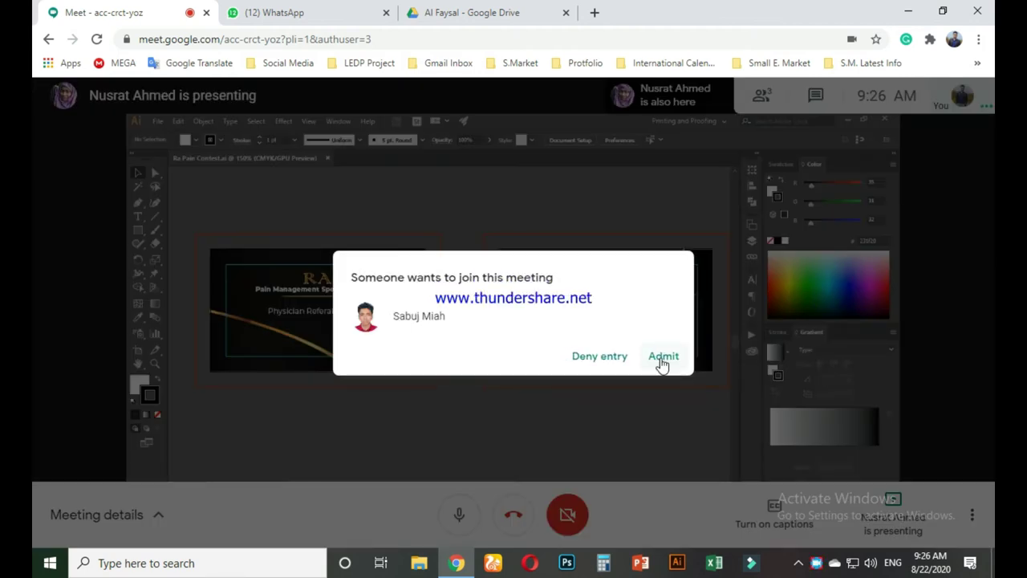
- Admit the waiting participant to the Google Meet meeting
{"action": "left_click", "coordinate": [663, 357]}
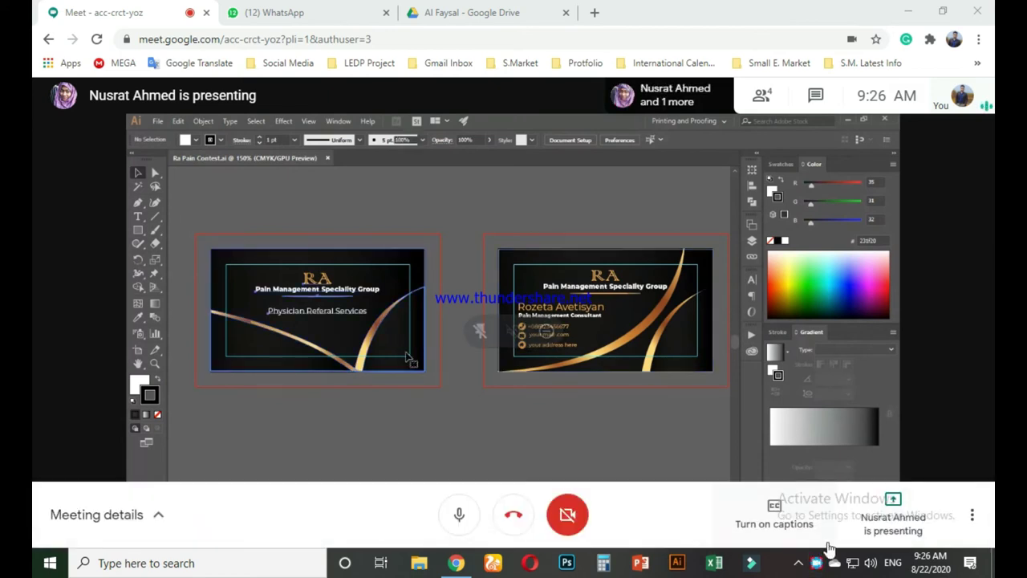
{"action": "left_click", "coordinate": [816, 566]}
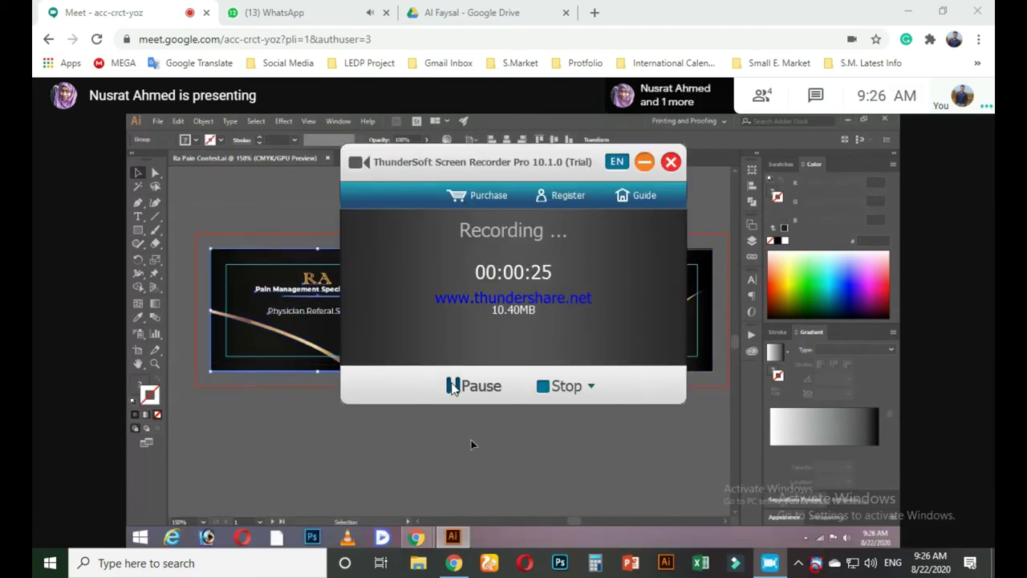
{"action": "left_click_drag", "start_coordinate": [453, 390], "coordinate": [587, 421]}
{"action": "left_click", "coordinate": [777, 195]}
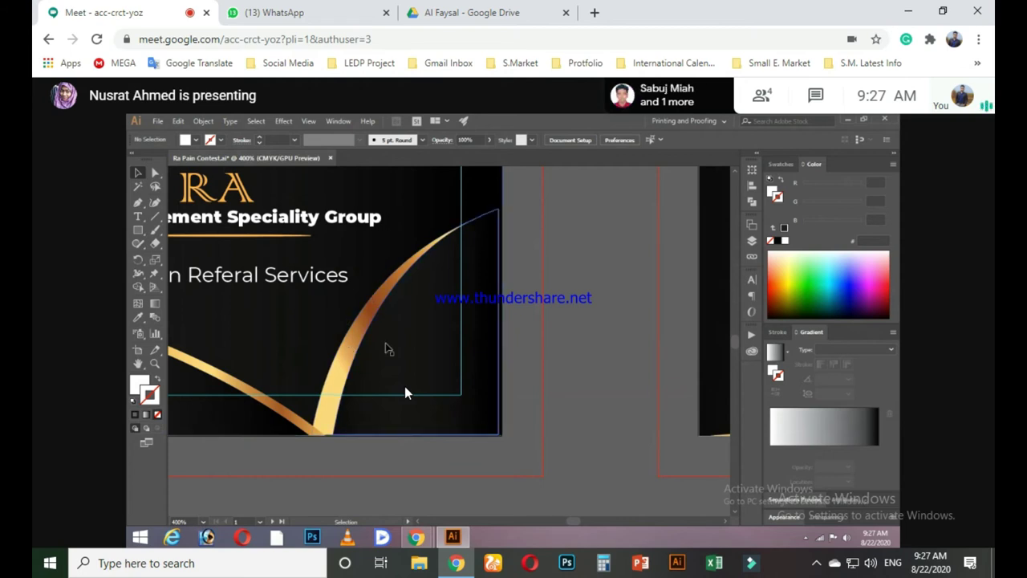
{"action": "mouse_move", "coordinate": [444, 396]}
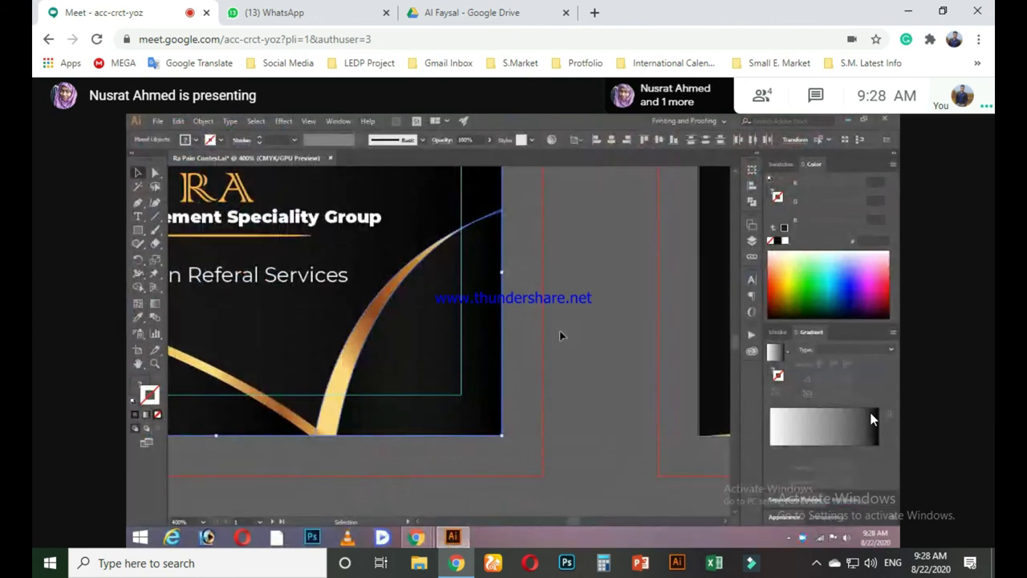
{"action": "mouse_move", "coordinate": [562, 335]}
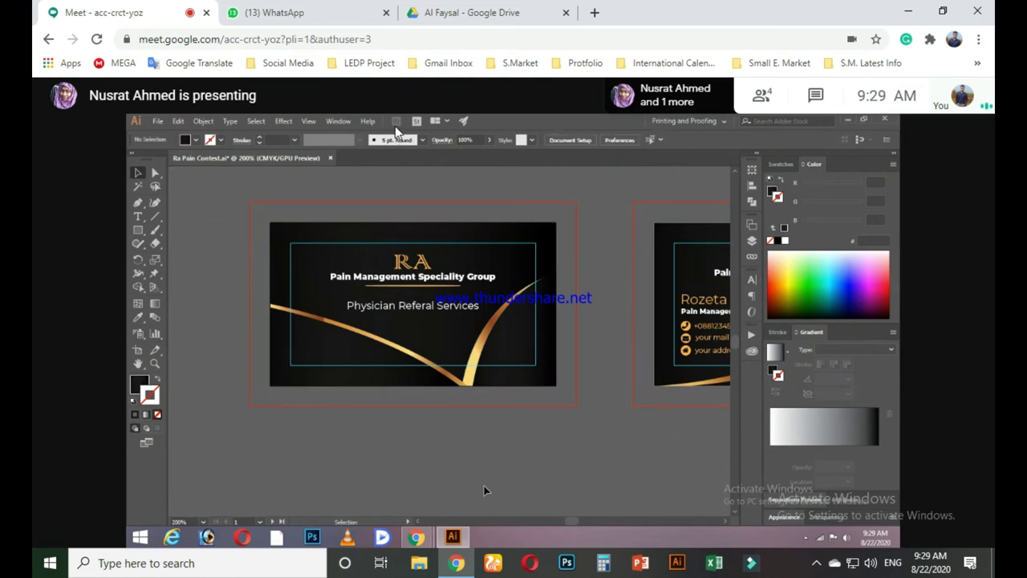
{"action": "mouse_move", "coordinate": [441, 303]}
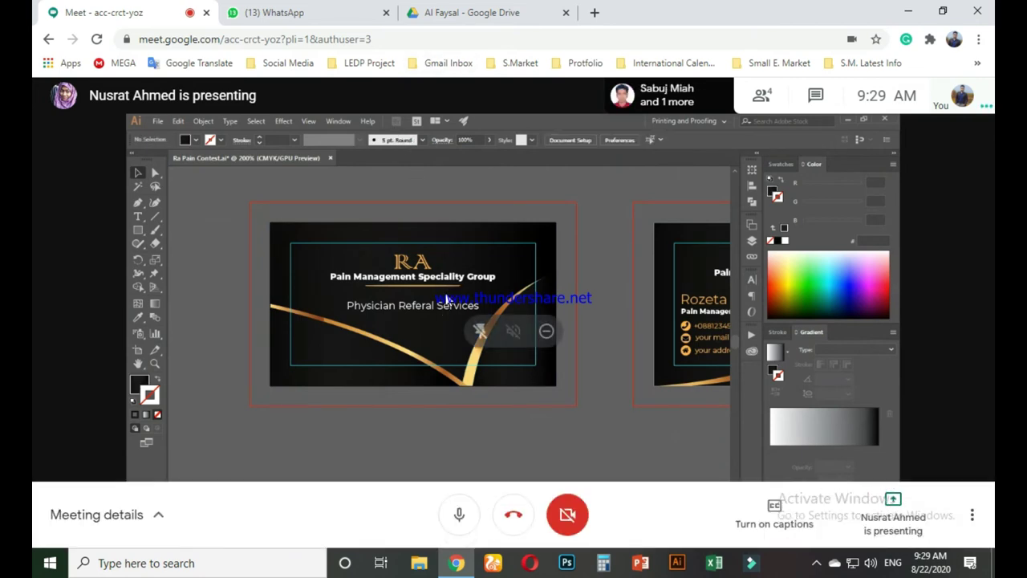
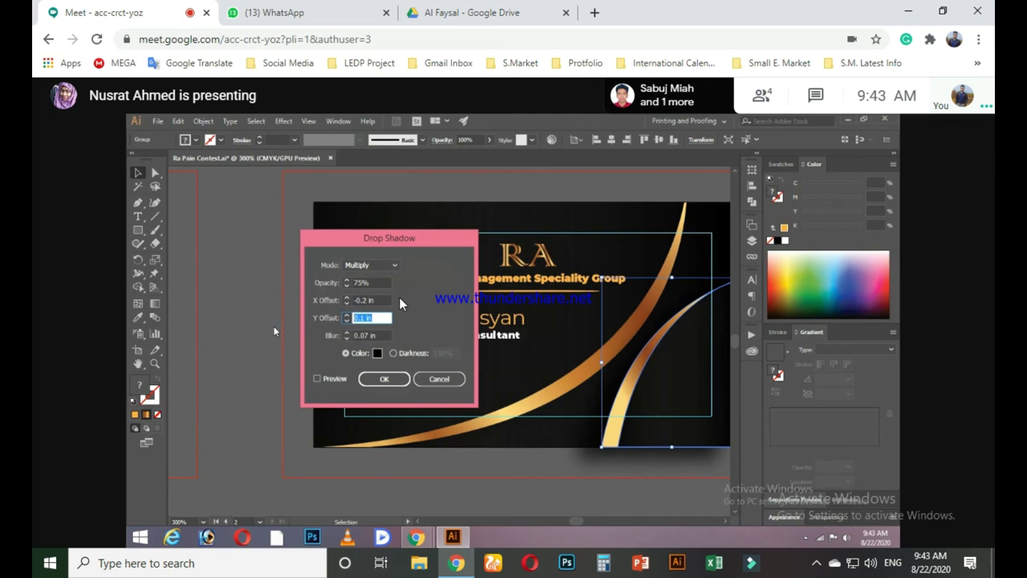
{"action": "type", "text": "0"}
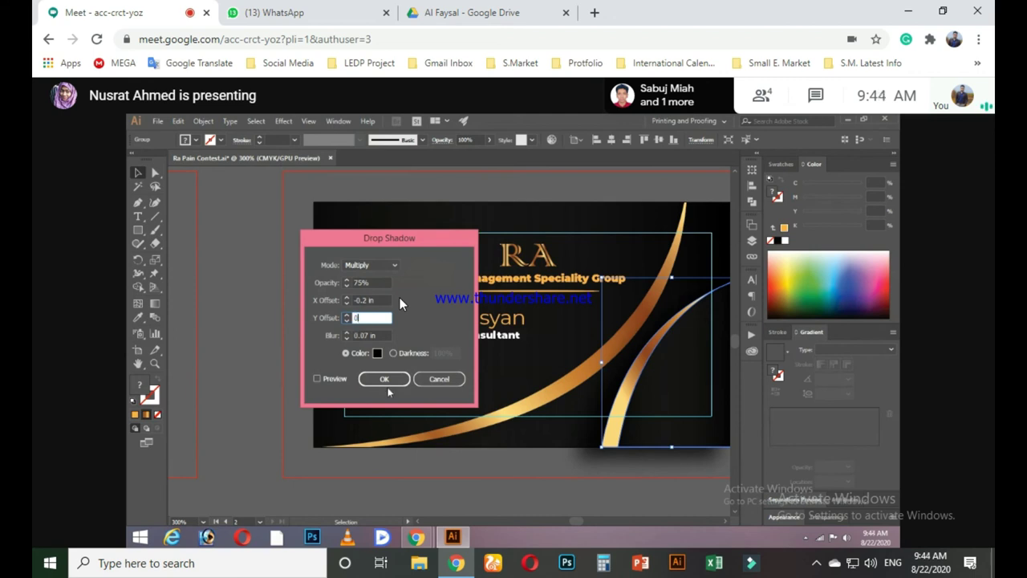
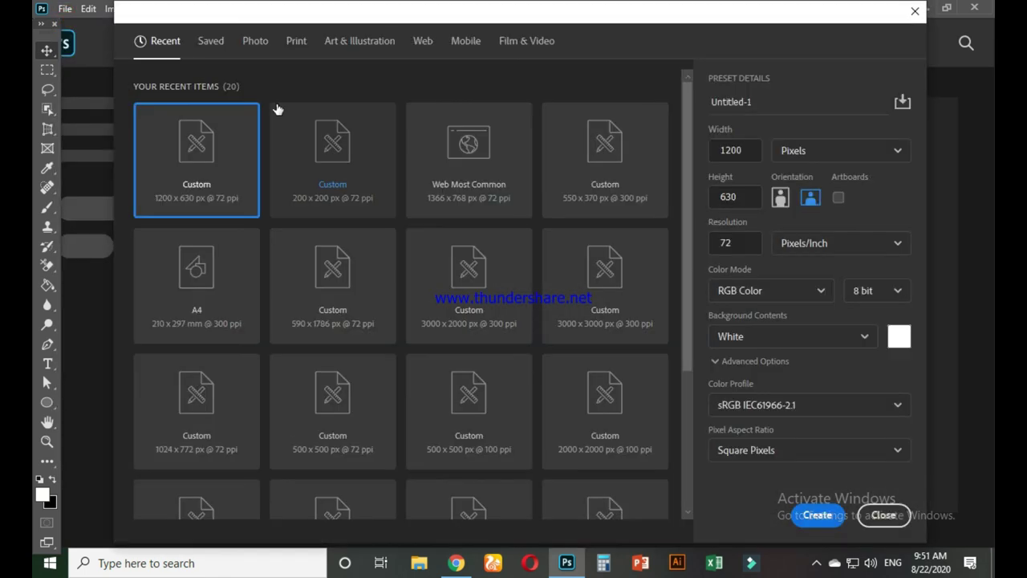
{"action": "left_click", "coordinate": [423, 42]}
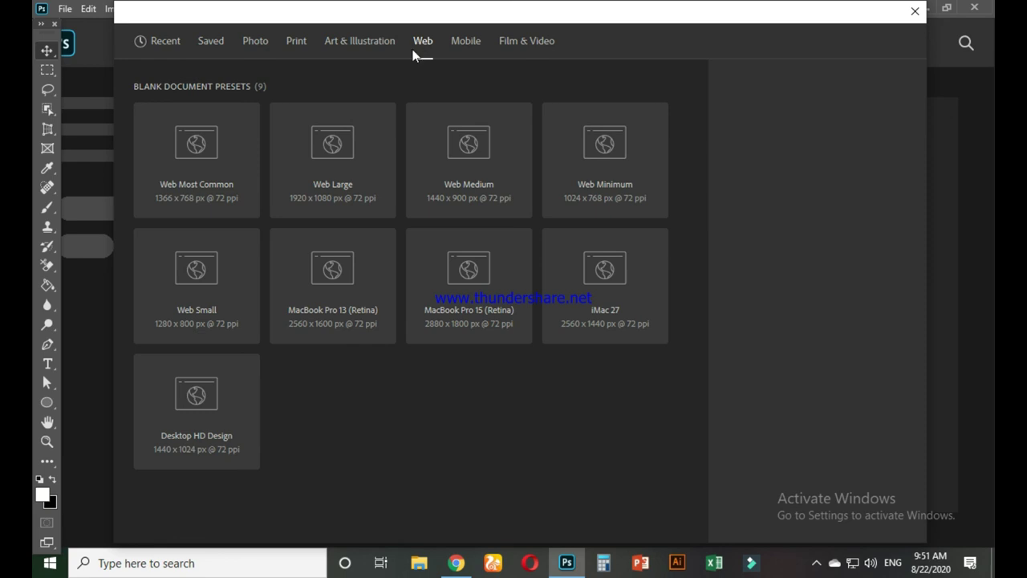
{"action": "left_click", "coordinate": [920, 23]}
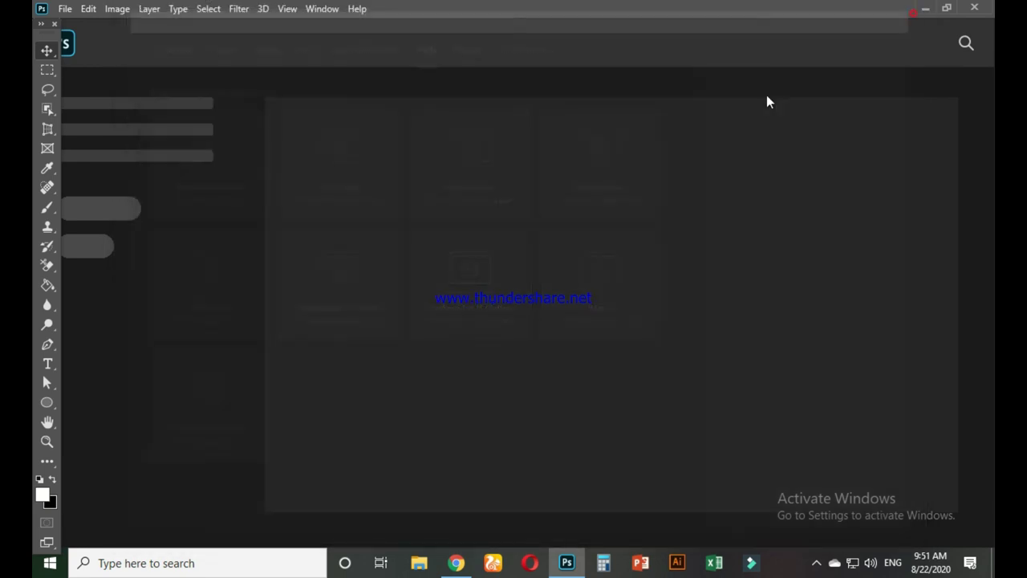
- Switch to the Google Meet call, take over as main presenter by sharing the screen, and hide the sharing notice
{"action": "left_click", "coordinate": [457, 561]}
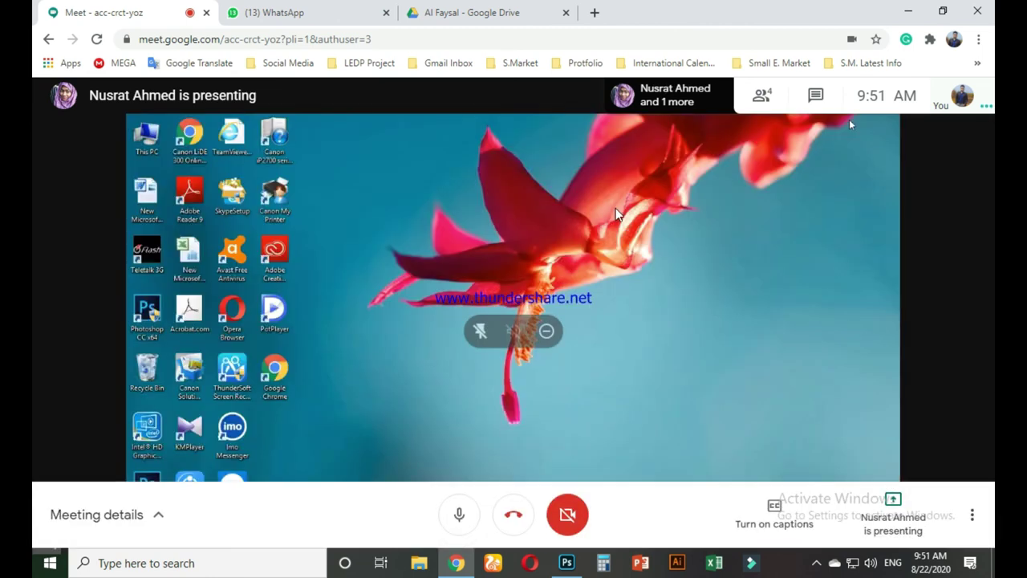
{"action": "left_click", "coordinate": [907, 509]}
{"action": "left_click", "coordinate": [883, 384]}
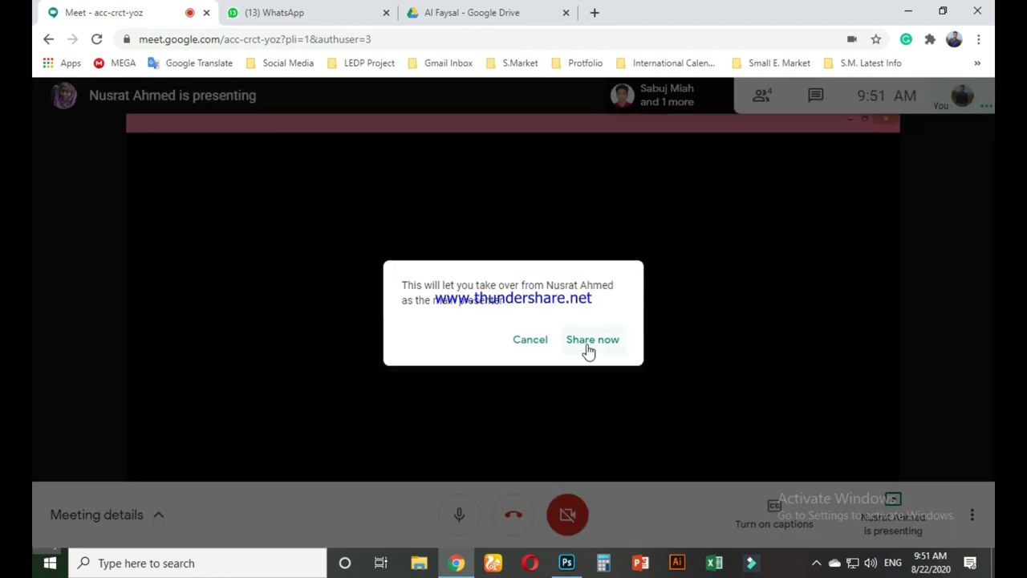
{"action": "left_click", "coordinate": [587, 347]}
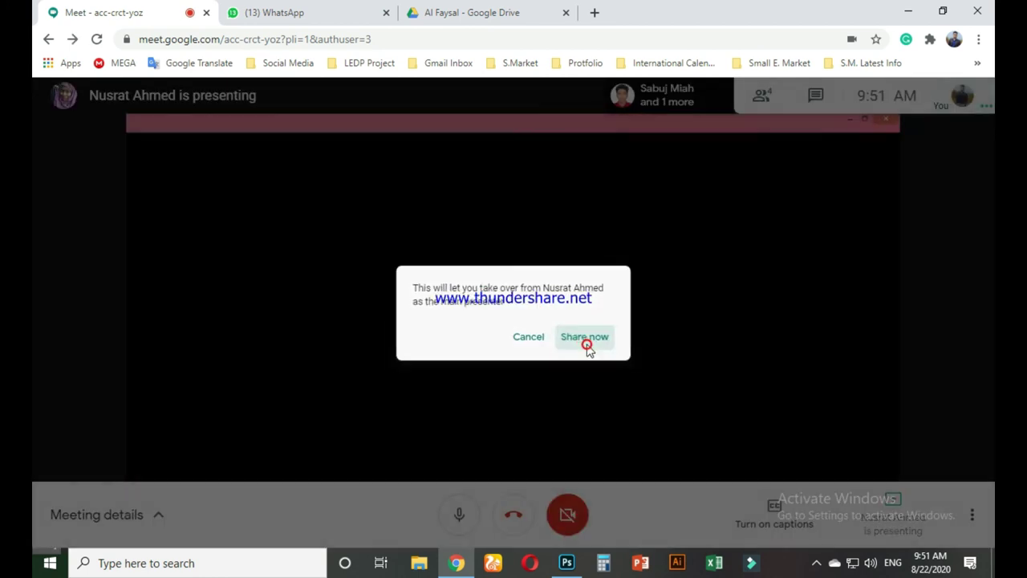
{"action": "left_click", "coordinate": [642, 363]}
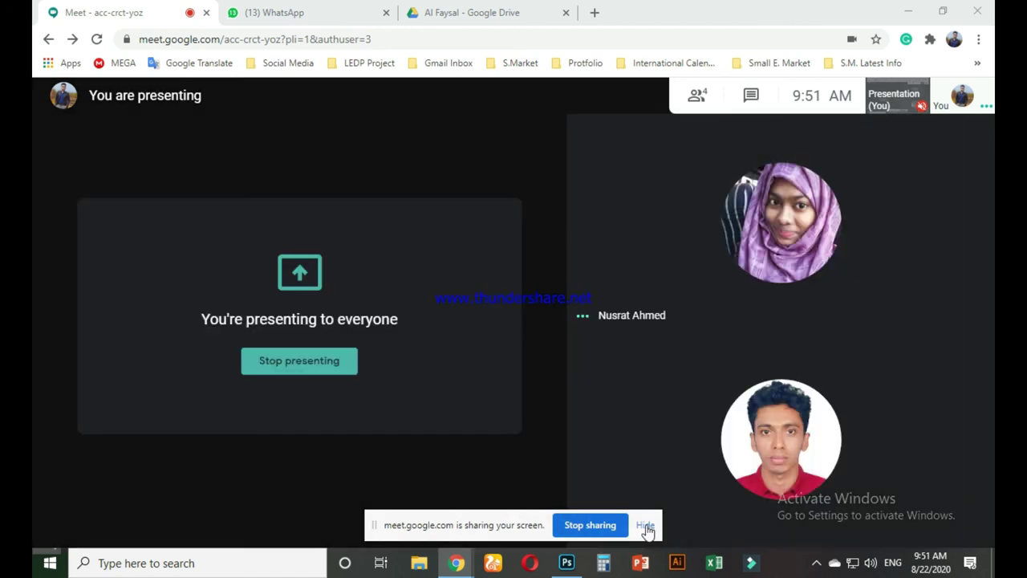
{"action": "left_click", "coordinate": [647, 525]}
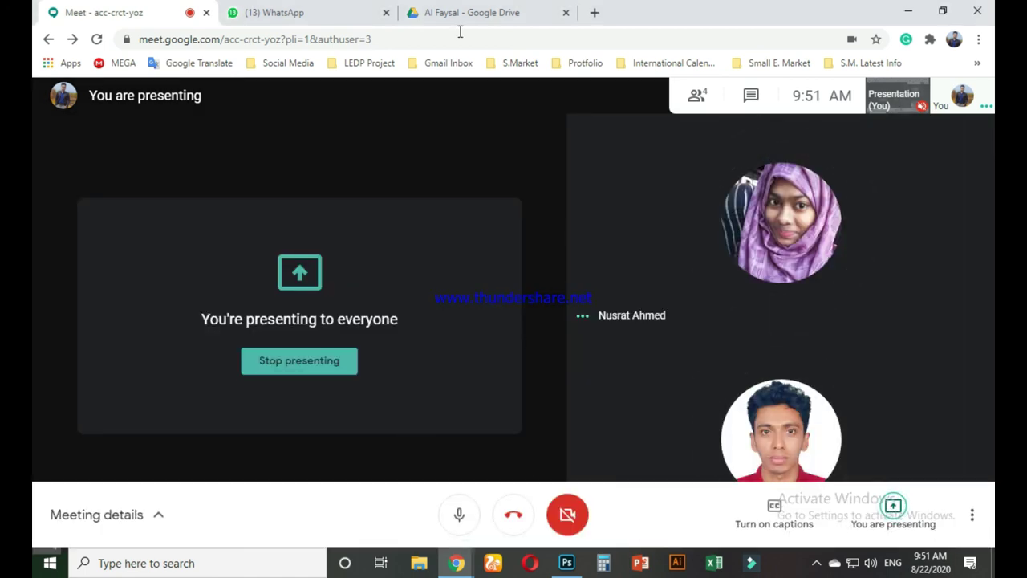
{"action": "left_click", "coordinate": [496, 8]}
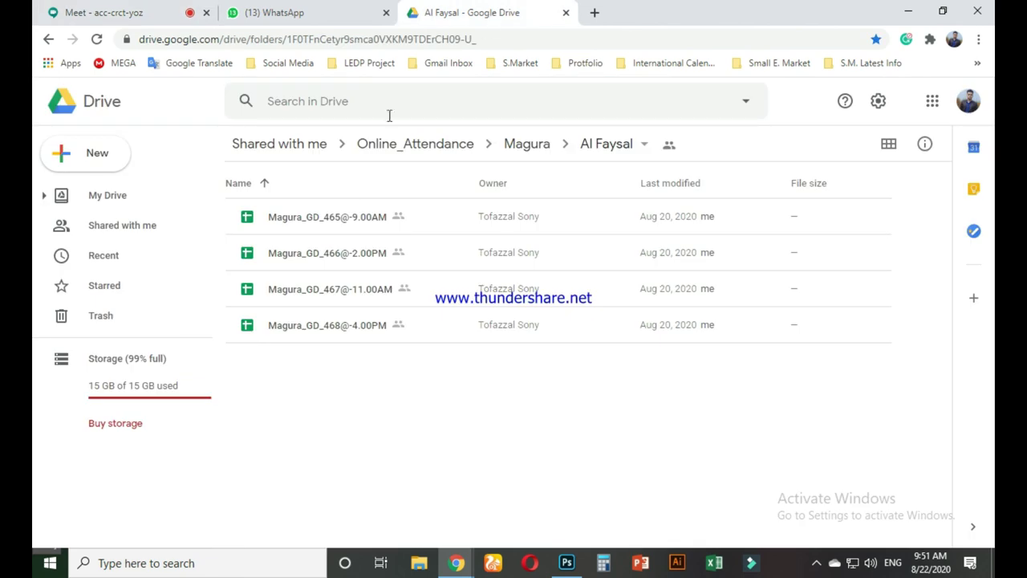
{"action": "double_click", "coordinate": [347, 218]}
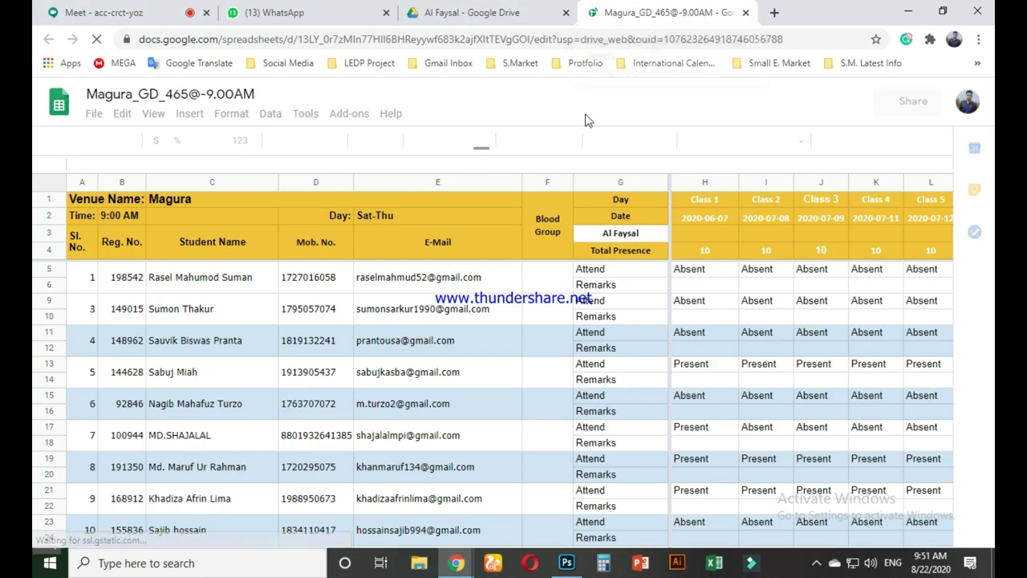
{"action": "left_click", "coordinate": [723, 207]}
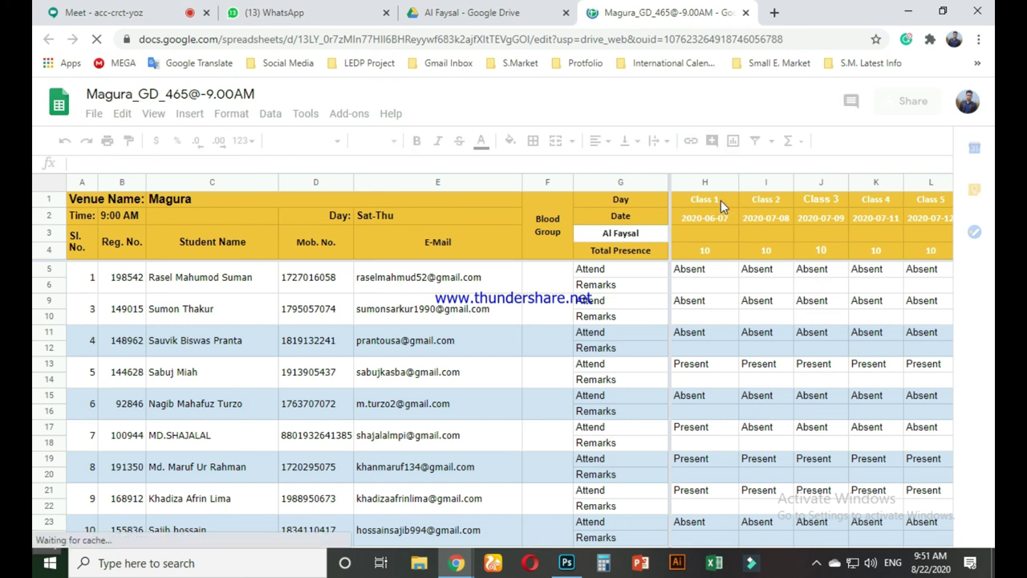
{"action": "left_click", "coordinate": [721, 201]}
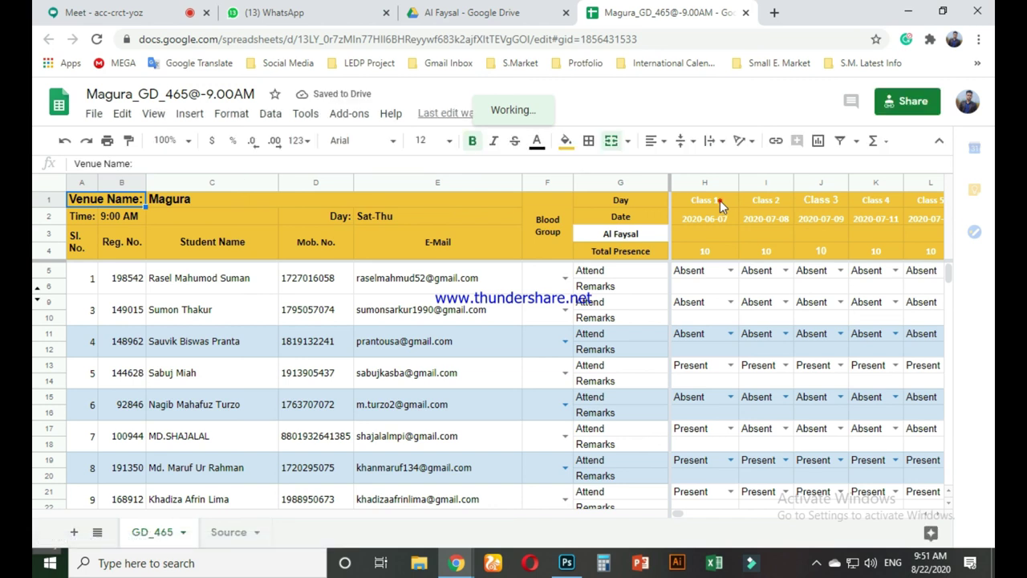
- Set the date of the Class 36 column to 2020-08-22
{"action": "left_click", "coordinate": [720, 200]}
{"action": "key", "text": "Right"}
{"action": "key", "text": "Right"}
{"action": "key", "text": "Right"}
{"action": "key", "text": "Right"}
{"action": "key", "text": "Right"}
{"action": "key", "text": "Right"}
{"action": "key", "text": "Right"}
{"action": "key", "text": "Right"}
{"action": "key", "text": "Right"}
{"action": "key", "text": "Right"}
{"action": "key", "text": "Right"}
{"action": "key", "text": "Right"}
{"action": "key", "text": "Right"}
{"action": "key", "text": "Right"}
{"action": "key", "text": "Right"}
{"action": "key", "text": "Right"}
{"action": "key", "text": "Right"}
{"action": "key", "text": "Right"}
{"action": "key", "text": "Right"}
{"action": "key", "text": "Right"}
{"action": "key", "text": "Right"}
{"action": "key", "text": "Right"}
{"action": "key", "text": "Right"}
{"action": "key", "text": "Right"}
{"action": "key", "text": "Right"}
{"action": "key", "text": "Right"}
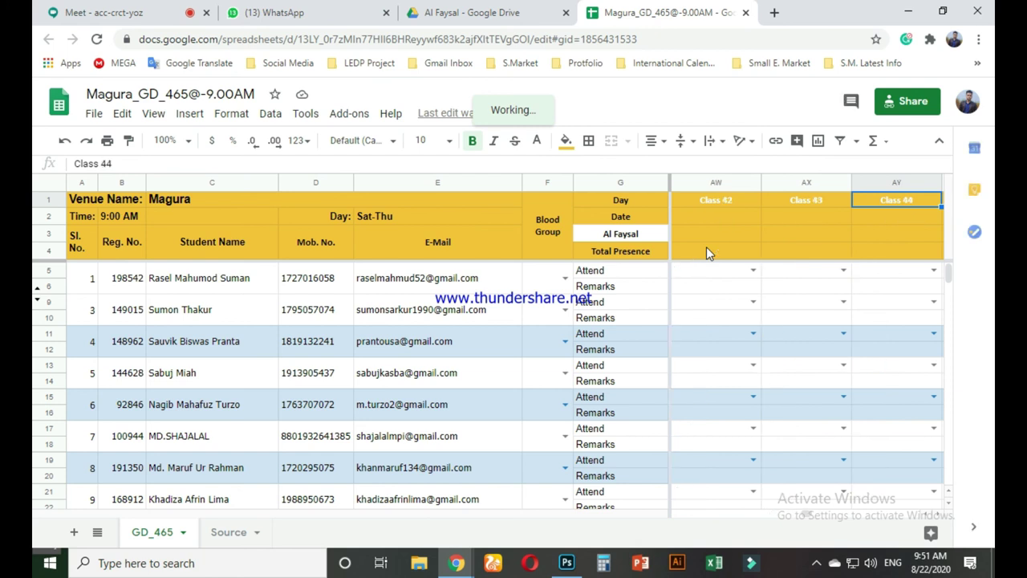
{"action": "key", "text": "Left"}
{"action": "key", "text": "Left"}
{"action": "key", "text": "Left"}
{"action": "key", "text": "Left"}
{"action": "key", "text": "Left"}
{"action": "key", "text": "Right"}
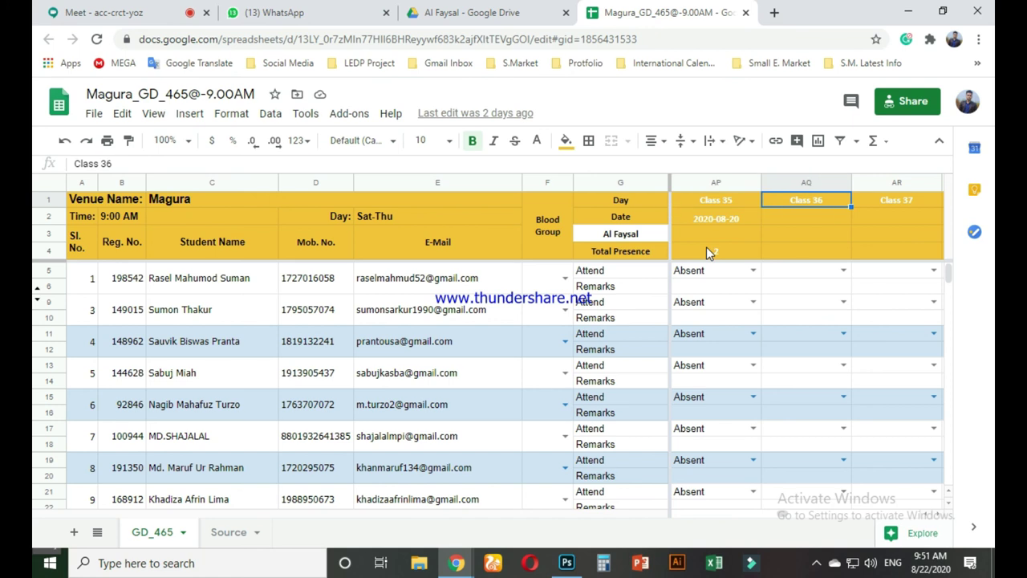
{"action": "double_click", "coordinate": [778, 220]}
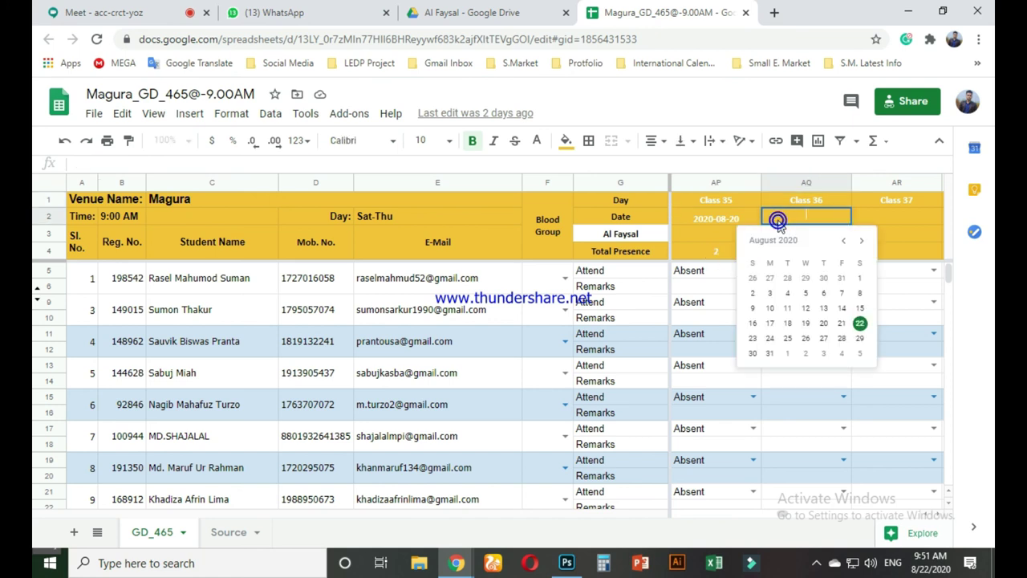
{"action": "left_click", "coordinate": [859, 325]}
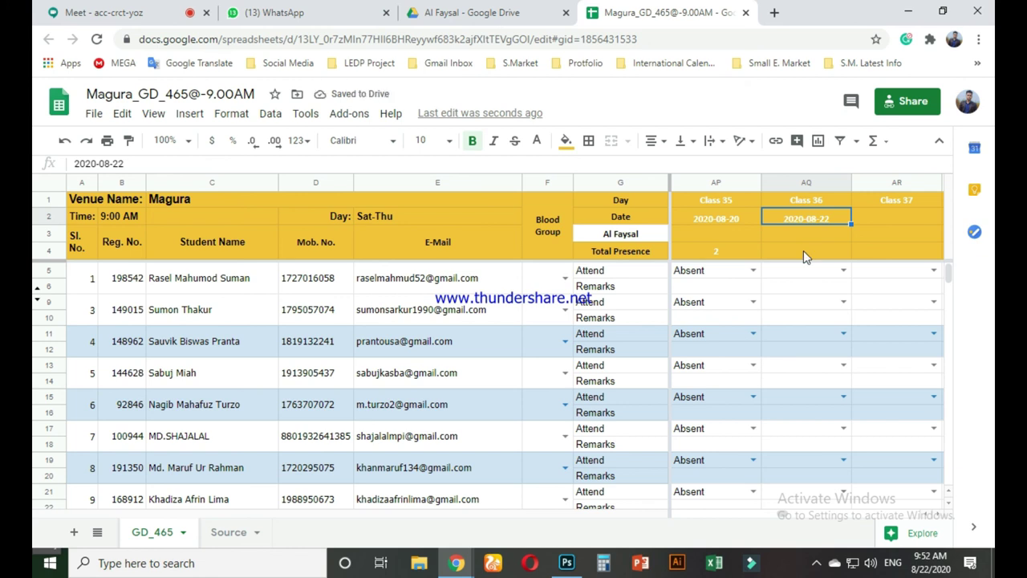
- Enter 1 as the total presence for Class 36
{"action": "left_click", "coordinate": [803, 251]}
{"action": "type", "text": "1"}
{"action": "key", "text": "Return"}
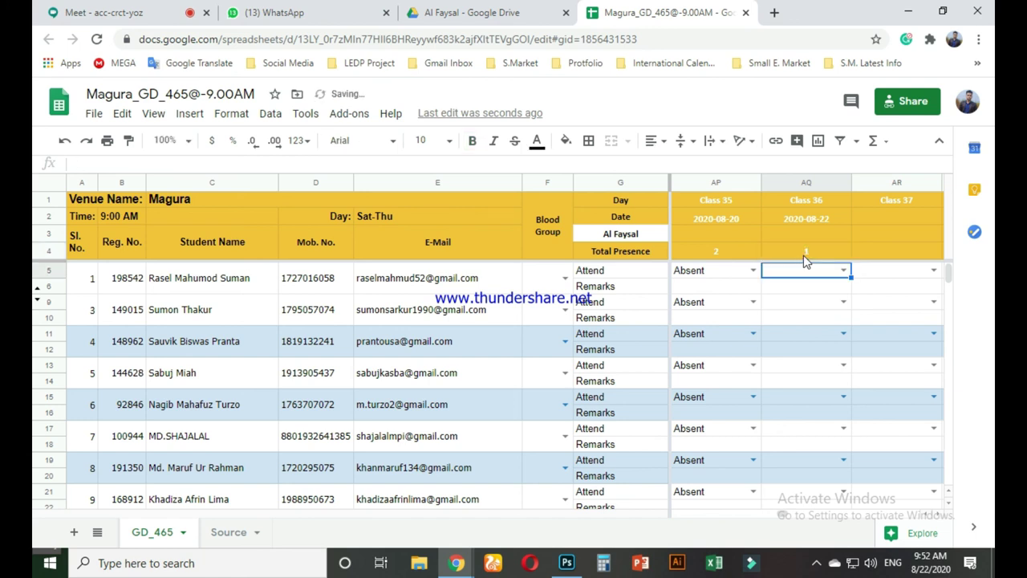
- Mark the students with serial numbers 1, 3 and 4 as Absent for Class 36
{"action": "key", "text": "Return"}
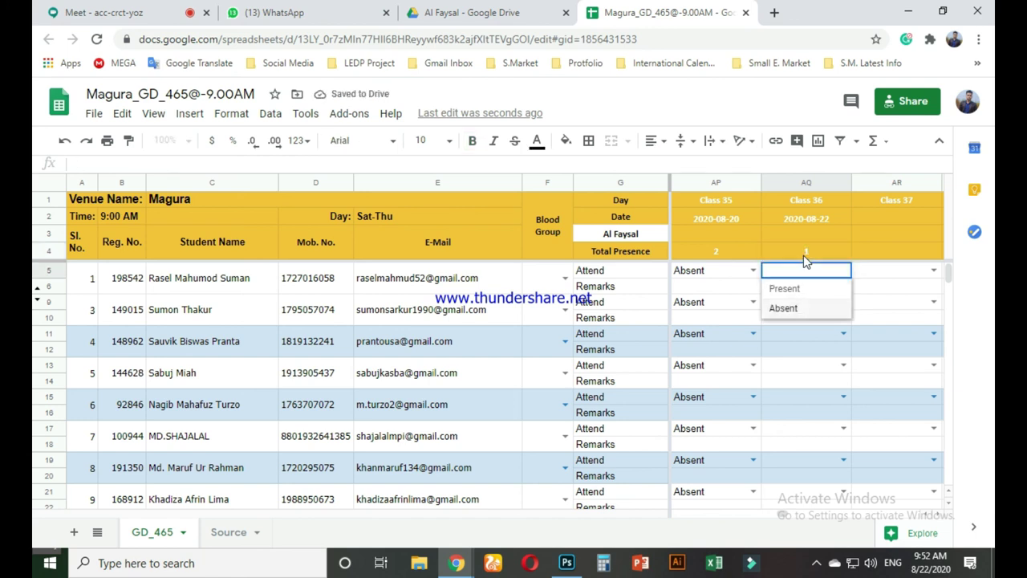
{"action": "key", "text": "Return"}
{"action": "key", "text": "Down"}
{"action": "key", "text": "Return"}
{"action": "key", "text": "Down"}
{"action": "key", "text": "Down"}
{"action": "key", "text": "Return"}
{"action": "key", "text": "Down"}
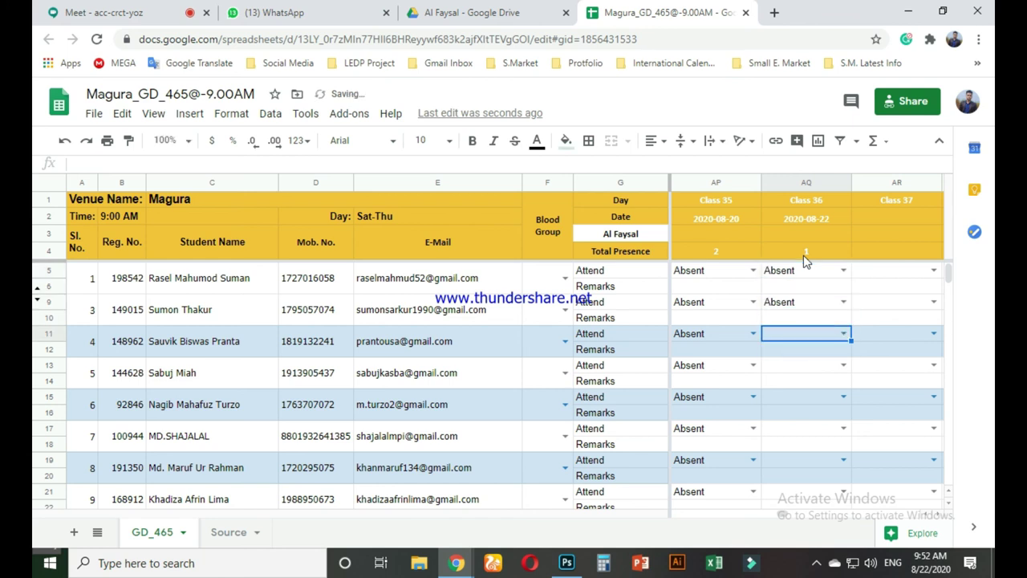
{"action": "key", "text": "Return"}
{"action": "key", "text": "Down"}
{"action": "key", "text": "Down"}
{"action": "key", "text": "Return"}
- Mark the student with serial number 5 as Present for Class 36
{"action": "key", "text": "Down"}
{"action": "key", "text": "Down"}
{"action": "key", "text": "Return"}
{"action": "key", "text": "Down"}
{"action": "key", "text": "Return"}
{"action": "key", "text": "Down"}
{"action": "key", "text": "Up"}
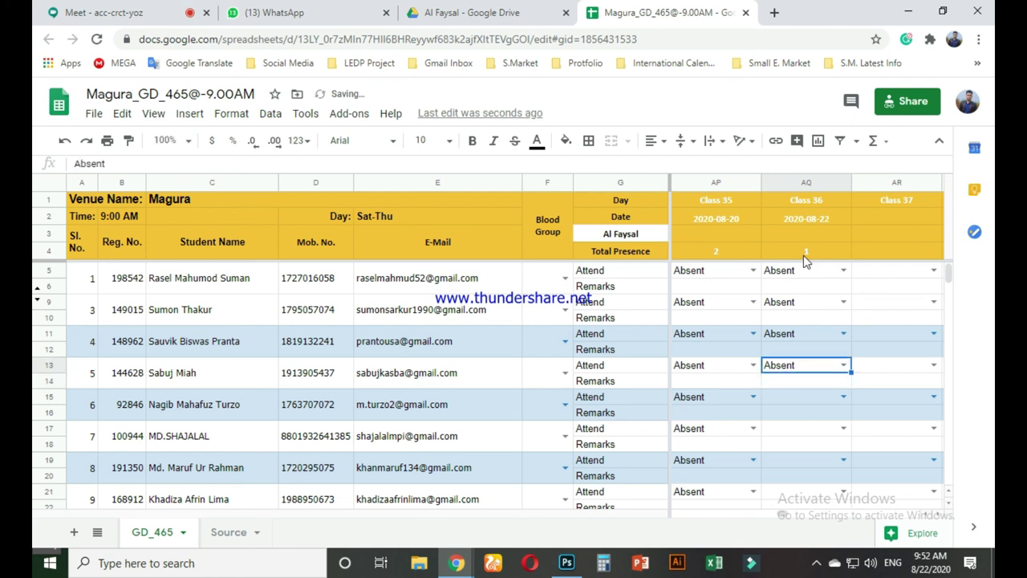
{"action": "key", "text": "Return"}
{"action": "key", "text": "Down"}
{"action": "key", "text": "Down"}
{"action": "key", "text": "Return"}
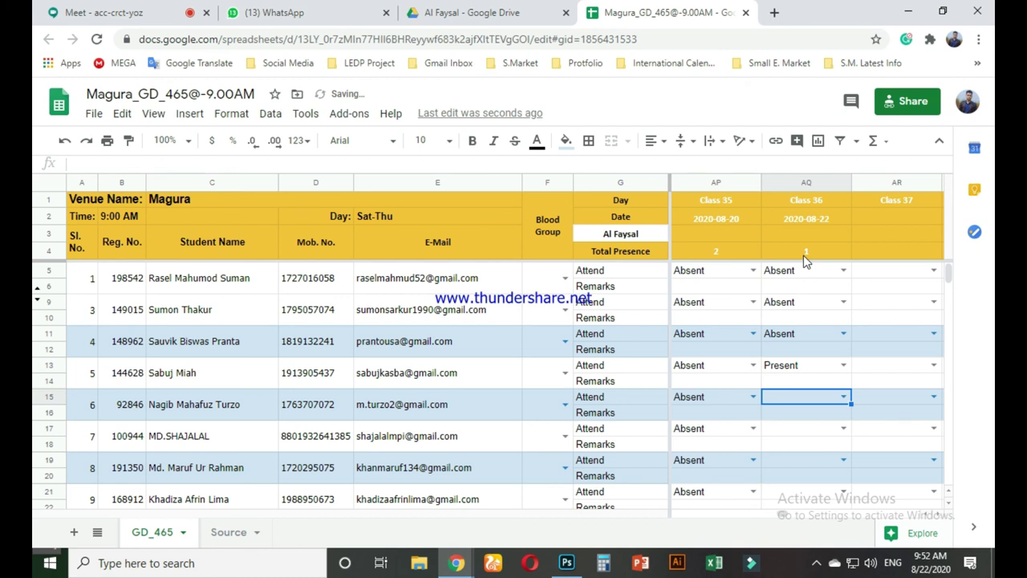
- Mark the student with serial number 6 as Present for Class 36
{"action": "key", "text": "Return"}
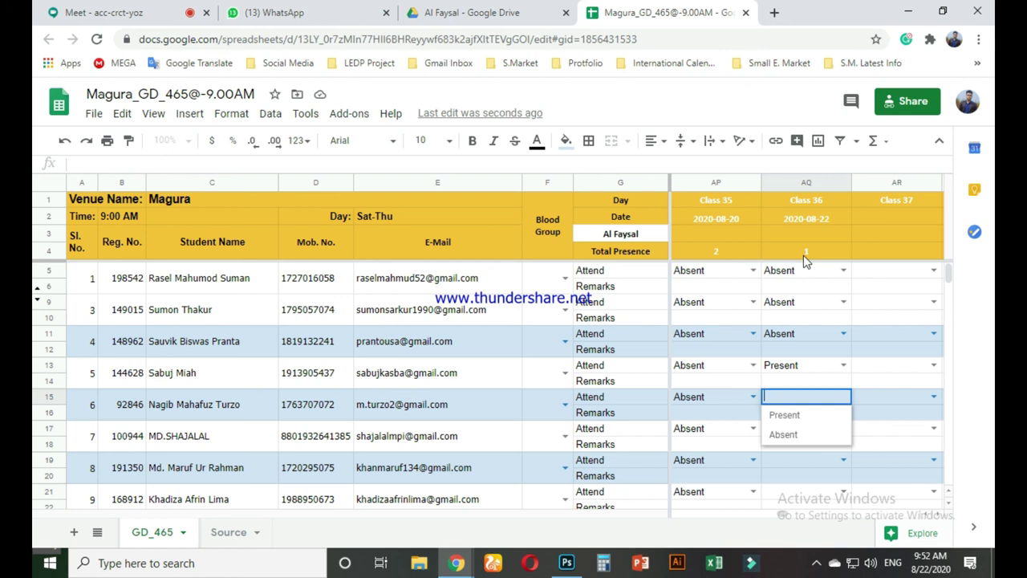
{"action": "key", "text": "Return"}
{"action": "key", "text": "Up"}
{"action": "key", "text": "Return"}
{"action": "key", "text": "Down"}
{"action": "key", "text": "Down"}
{"action": "key", "text": "Up"}
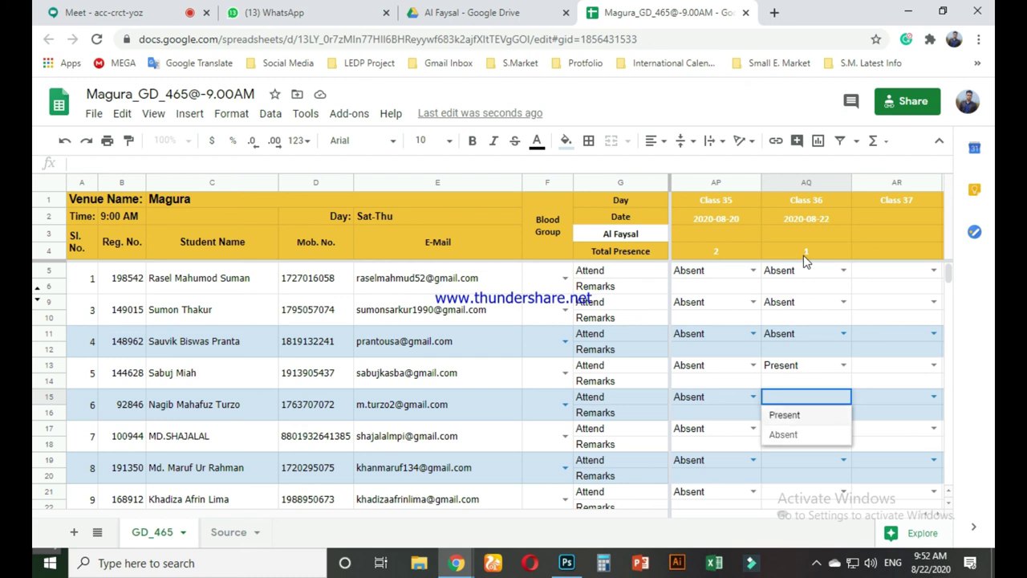
{"action": "key", "text": "Return"}
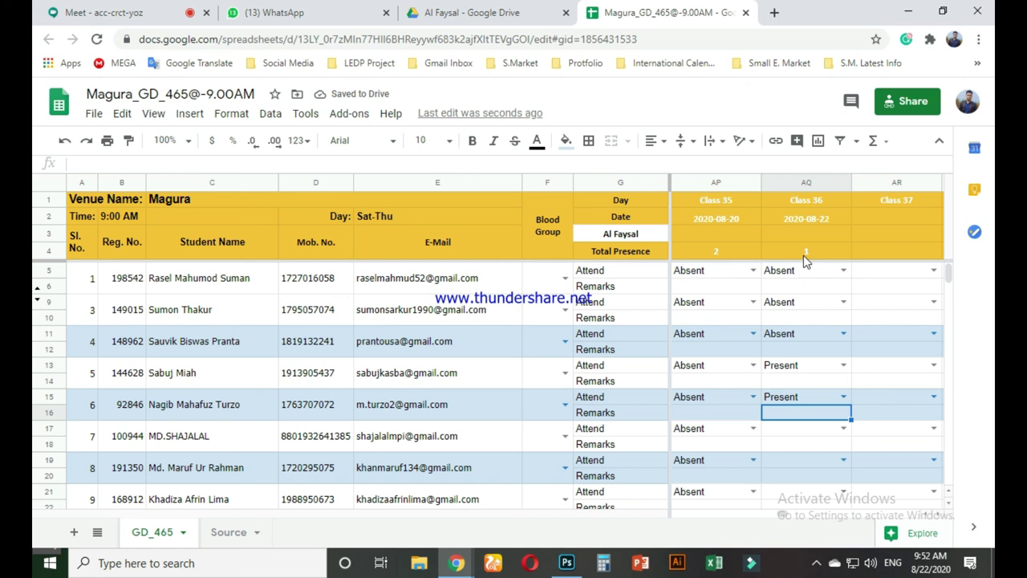
- Mark the student with serial number 7 as Absent for Class 36
{"action": "key", "text": "Down"}
{"action": "key", "text": "Down"}
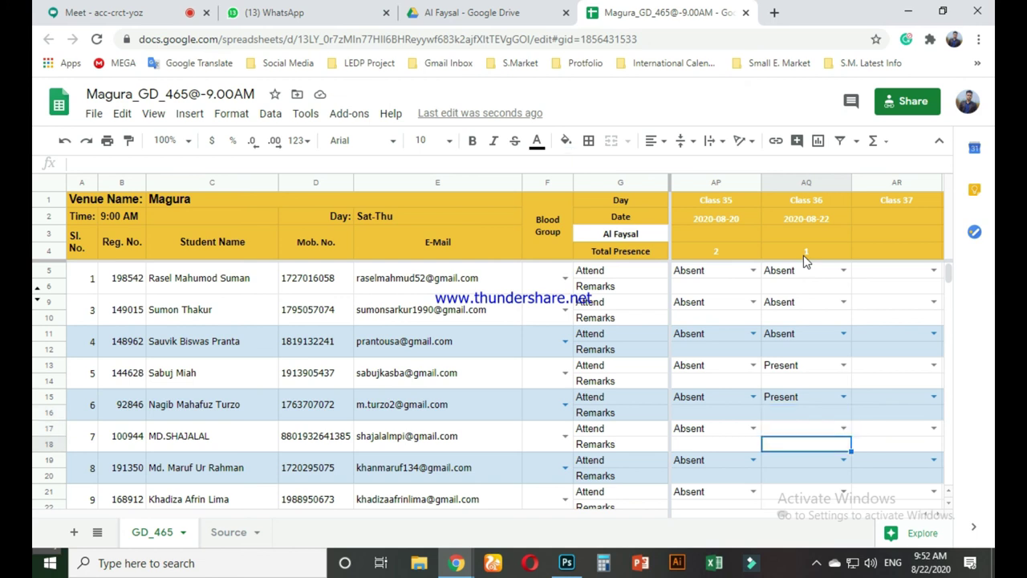
{"action": "key", "text": "Up"}
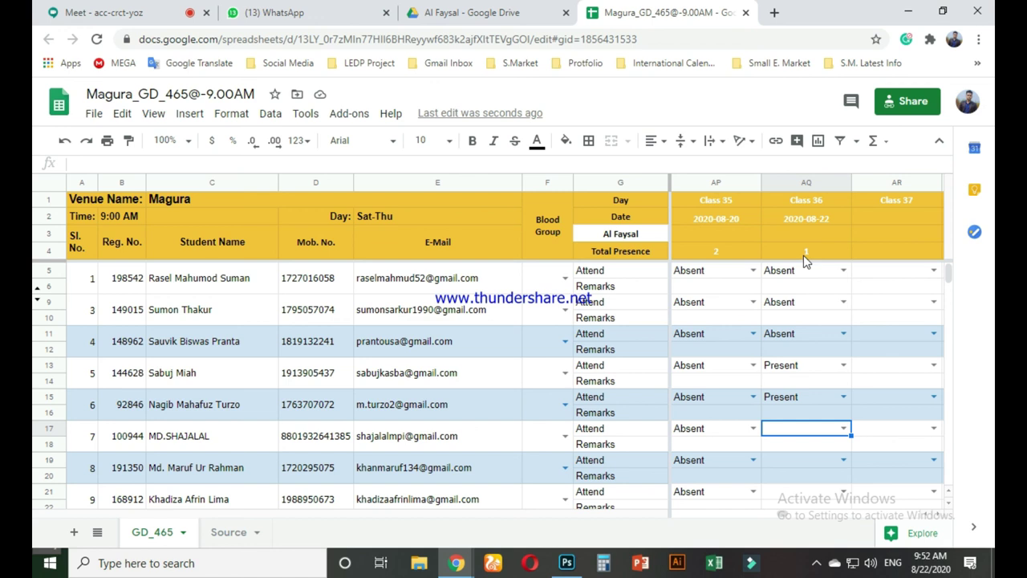
{"action": "key", "text": "Return"}
{"action": "key", "text": "Down"}
{"action": "key", "text": "Return"}
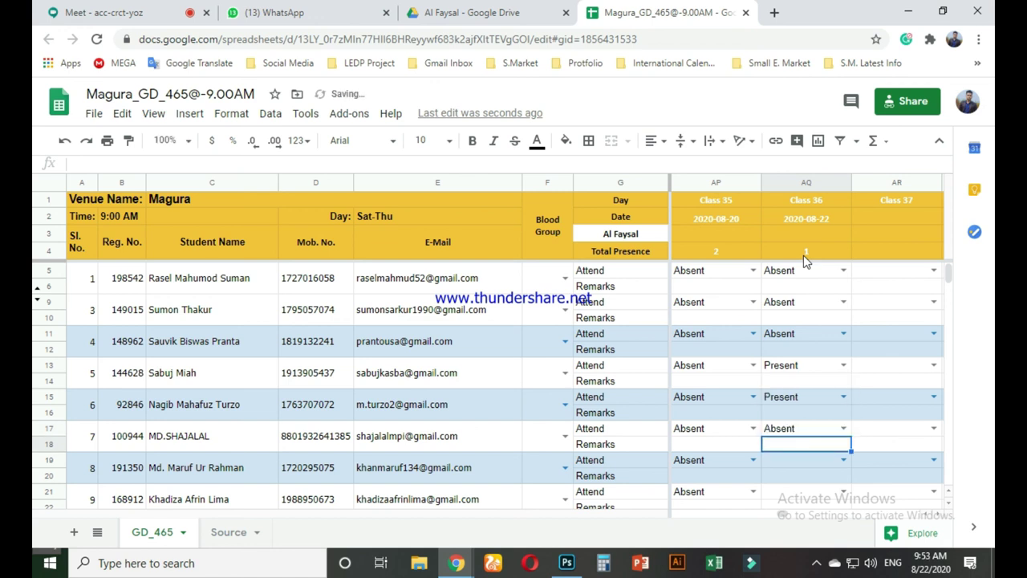
- Mark the students with serial numbers 8, 9 and 10 as Absent for Class 36
{"action": "key", "text": "Down"}
{"action": "key", "text": "Return"}
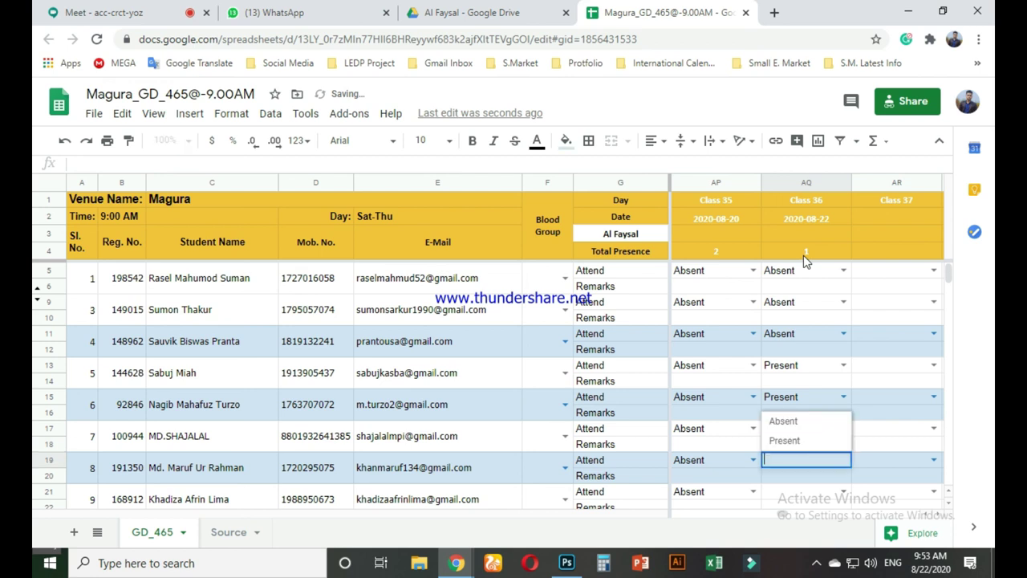
{"action": "key", "text": "Return"}
{"action": "key", "text": "Return"}
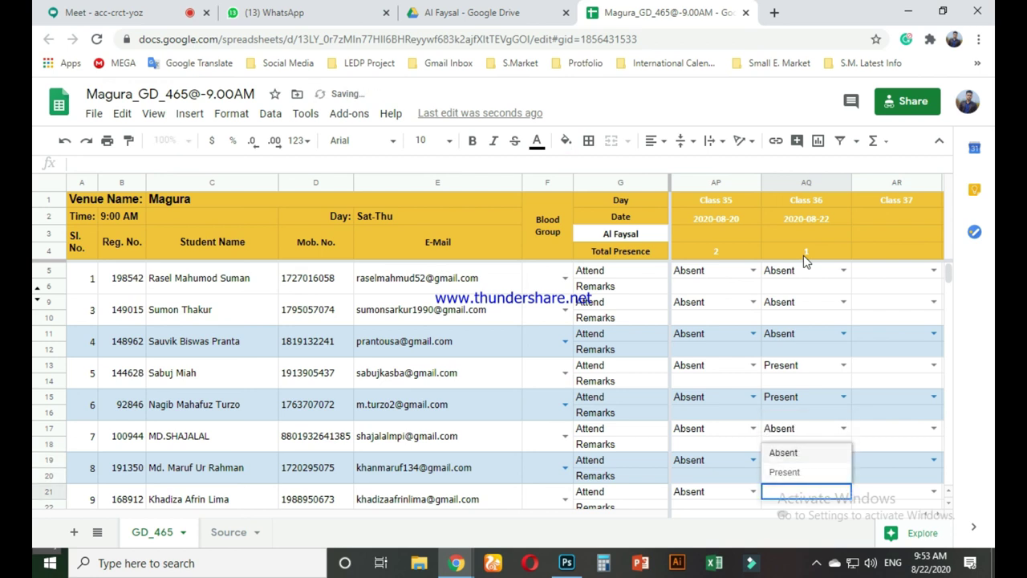
{"action": "key", "text": "Return"}
{"action": "key", "text": "Return"}
{"action": "key", "text": "Return"}
{"action": "key", "text": "Return"}
{"action": "key", "text": "Return"}
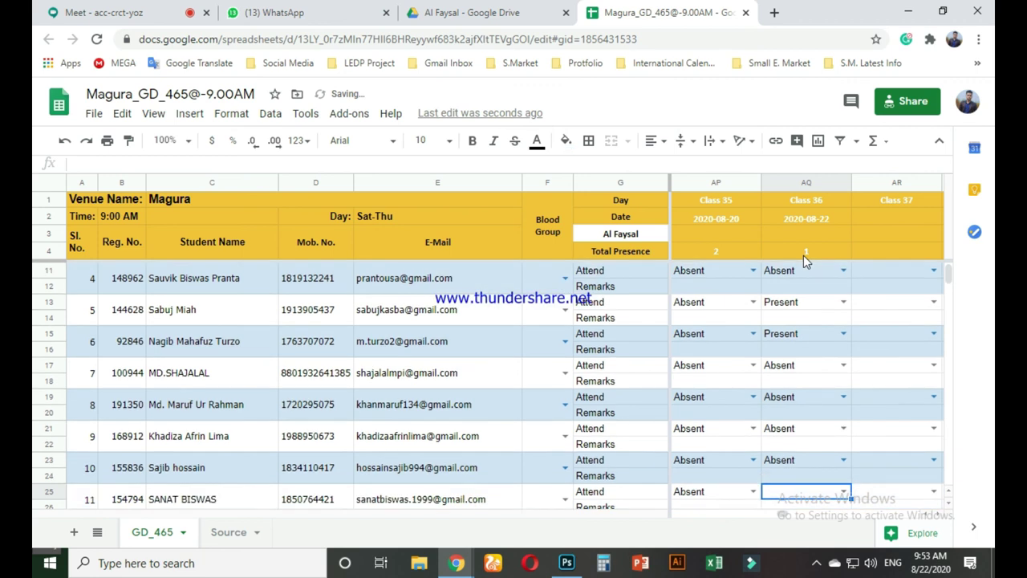
- Mark the students with serial numbers 11 and 12 as Absent for Class 36
{"action": "key", "text": "Return"}
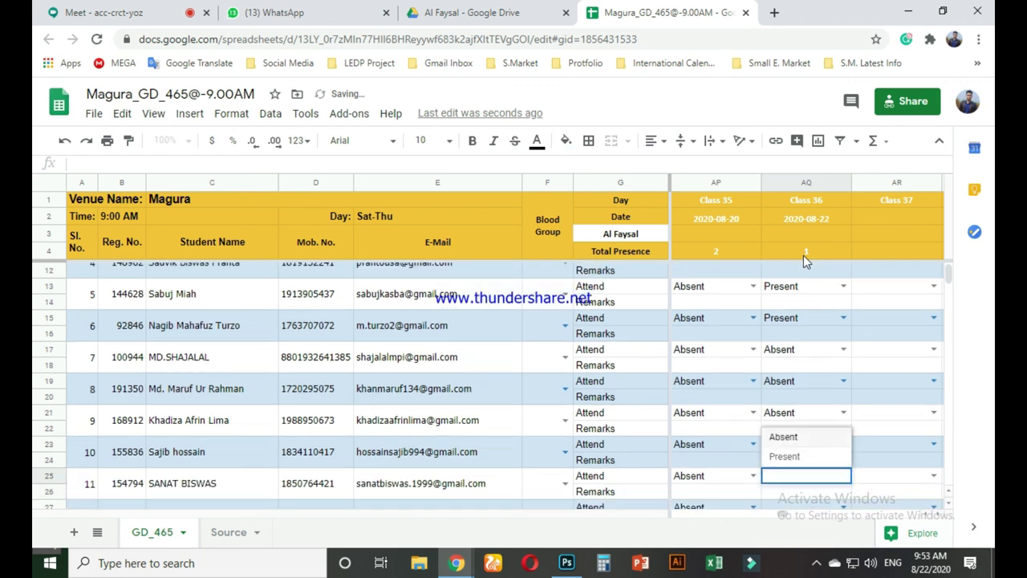
{"action": "key", "text": "Return"}
{"action": "key", "text": "Return"}
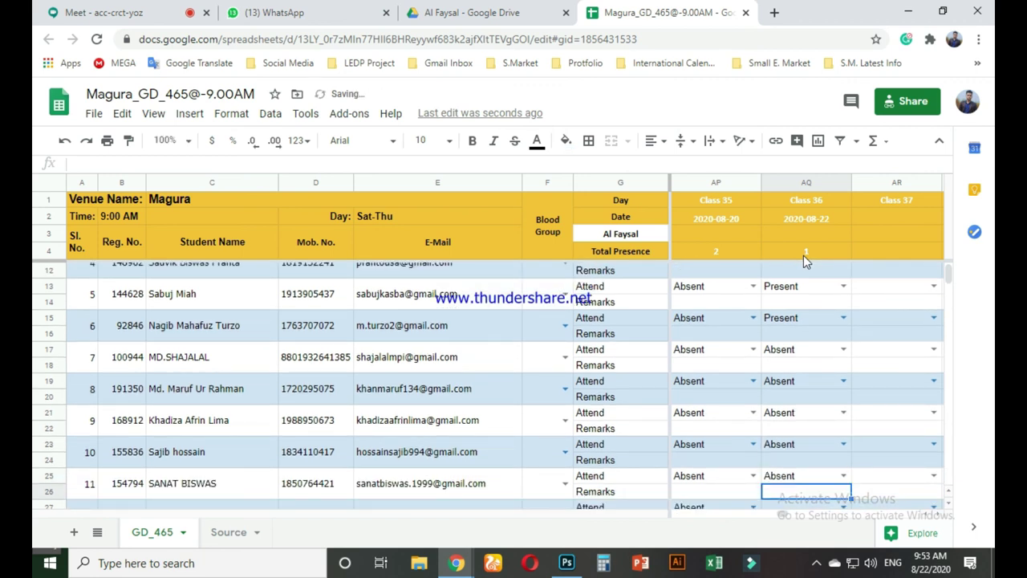
{"action": "key", "text": "Return"}
{"action": "key", "text": "Return"}
{"action": "key", "text": "Up"}
{"action": "key", "text": "Up"}
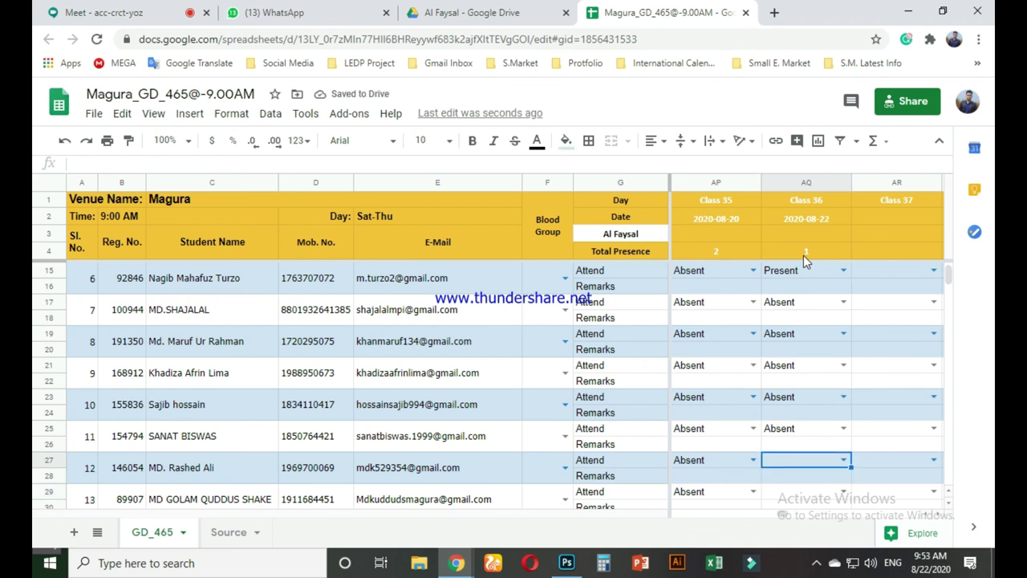
{"action": "key", "text": "Return"}
{"action": "key", "text": "Down"}
{"action": "key", "text": "Return"}
- Mark the students with serial numbers 13 and 14 as Absent for Class 36
{"action": "key", "text": "Down"}
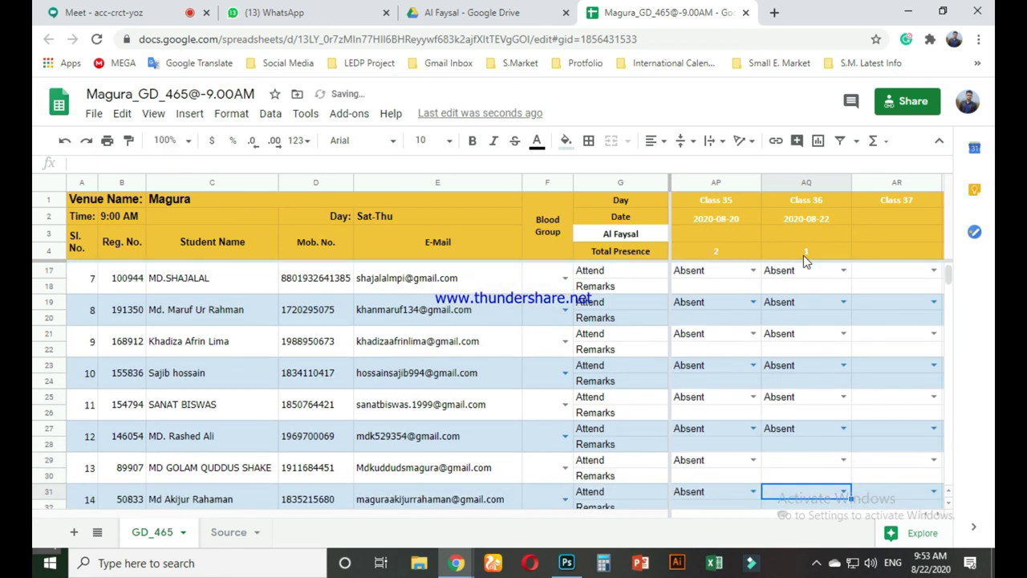
{"action": "key", "text": "Up"}
{"action": "key", "text": "Return"}
{"action": "key", "text": "Return"}
{"action": "key", "text": "Return"}
{"action": "key", "text": "Down"}
{"action": "key", "text": "Return"}
- Mark the students with serial numbers 15 and 16 as Absent for Class 36
{"action": "key", "text": "Return"}
{"action": "key", "text": "Down"}
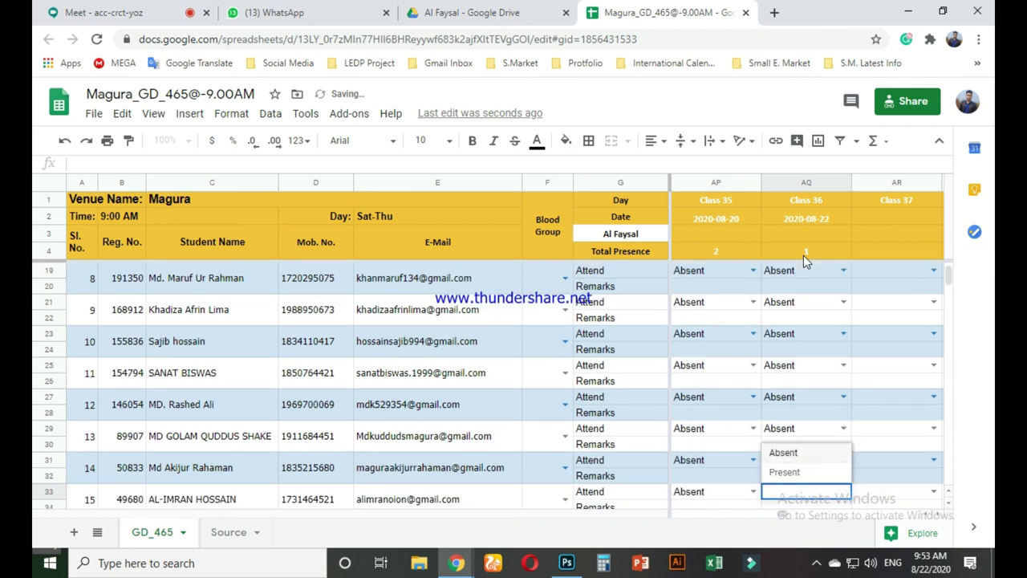
{"action": "key", "text": "Return"}
{"action": "key", "text": "Return"}
{"action": "key", "text": "Return"}
{"action": "key", "text": "Down"}
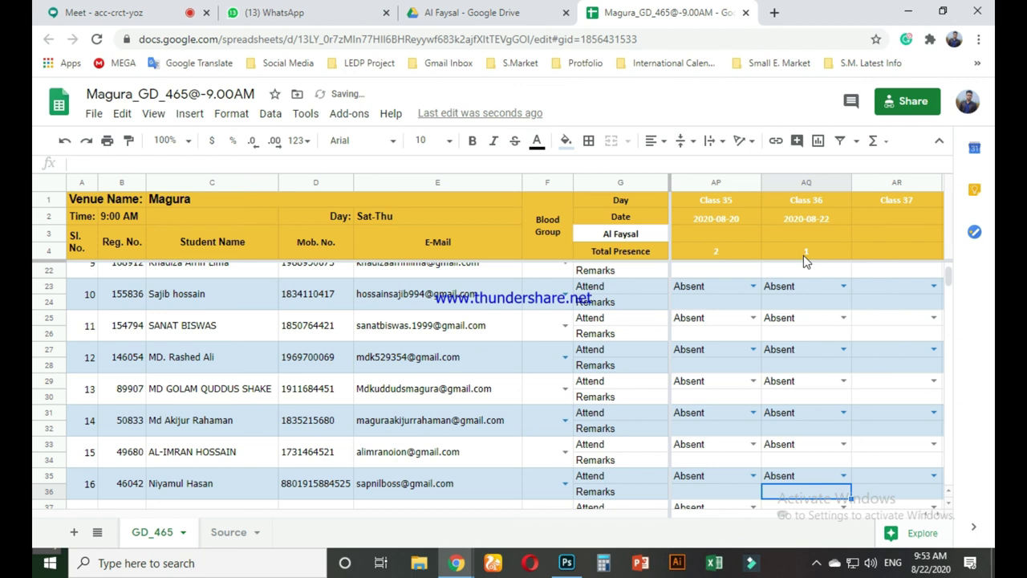
- Mark the students with serial numbers 17, 18 and 19 as Absent for Class 36
{"action": "key", "text": "Down"}
{"action": "key", "text": "Return"}
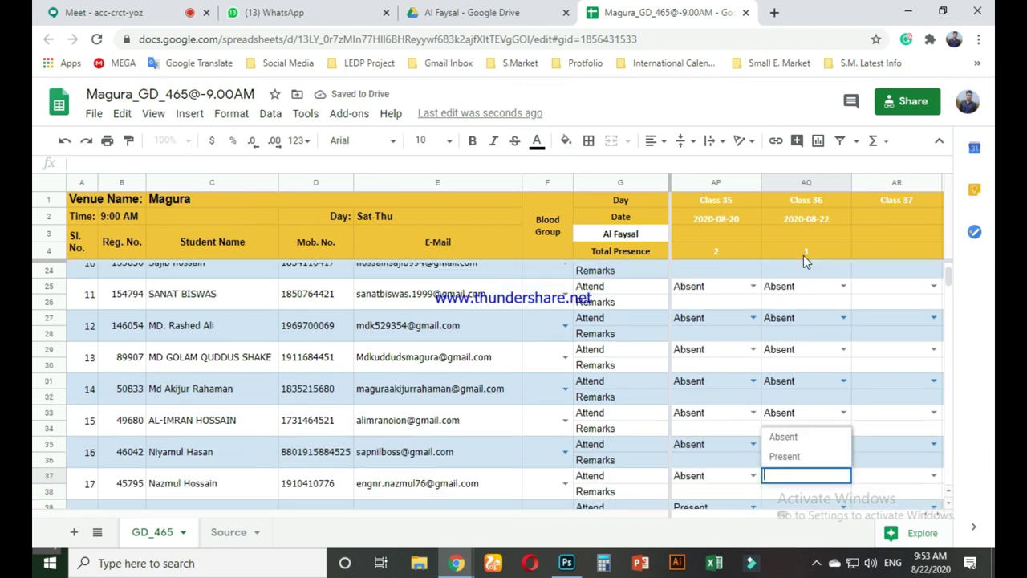
{"action": "key", "text": "Return"}
{"action": "key", "text": "Down"}
{"action": "key", "text": "Return"}
{"action": "key", "text": "Return"}
{"action": "key", "text": "Down"}
{"action": "key", "text": "Return"}
{"action": "key", "text": "Return"}
{"action": "key", "text": "Down"}
{"action": "key", "text": "Return"}
- Mark the students with serial numbers 20 and 21 as Absent for Class 36
{"action": "key", "text": "Return"}
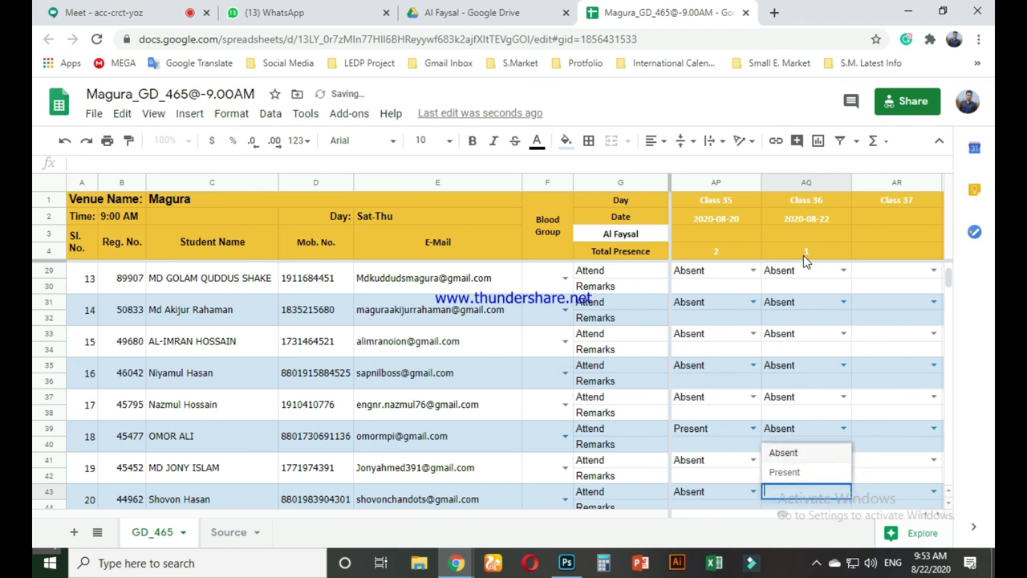
{"action": "key", "text": "Down"}
{"action": "key", "text": "Return"}
{"action": "key", "text": "Return"}
{"action": "key", "text": "Down"}
- Mark the students with serial numbers 22 and 23 as Absent for Class 36
{"action": "key", "text": "Return"}
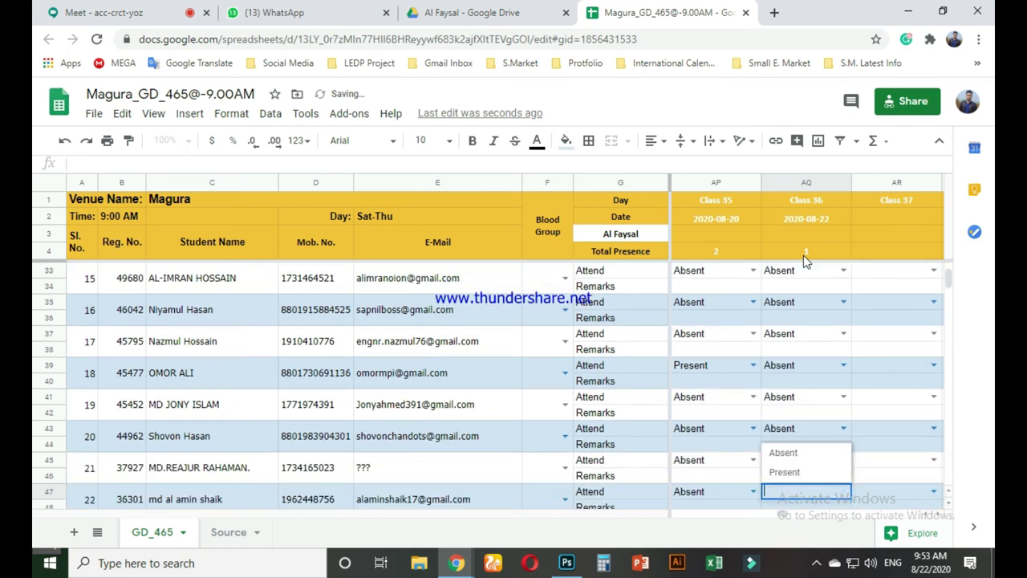
{"action": "key", "text": "Return"}
{"action": "key", "text": "Down"}
{"action": "key", "text": "Return"}
{"action": "key", "text": "Down"}
{"action": "key", "text": "Return"}
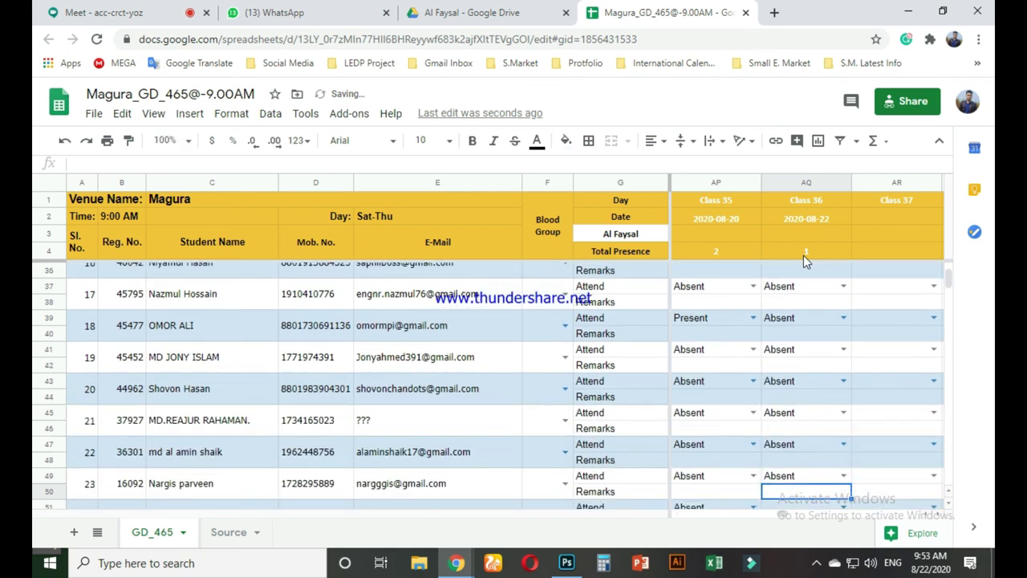
- Mark the students with serial numbers 24 and 25 as Absent for Class 36
{"action": "key", "text": "Return"}
{"action": "key", "text": "Down"}
{"action": "key", "text": "Return"}
{"action": "key", "text": "Return"}
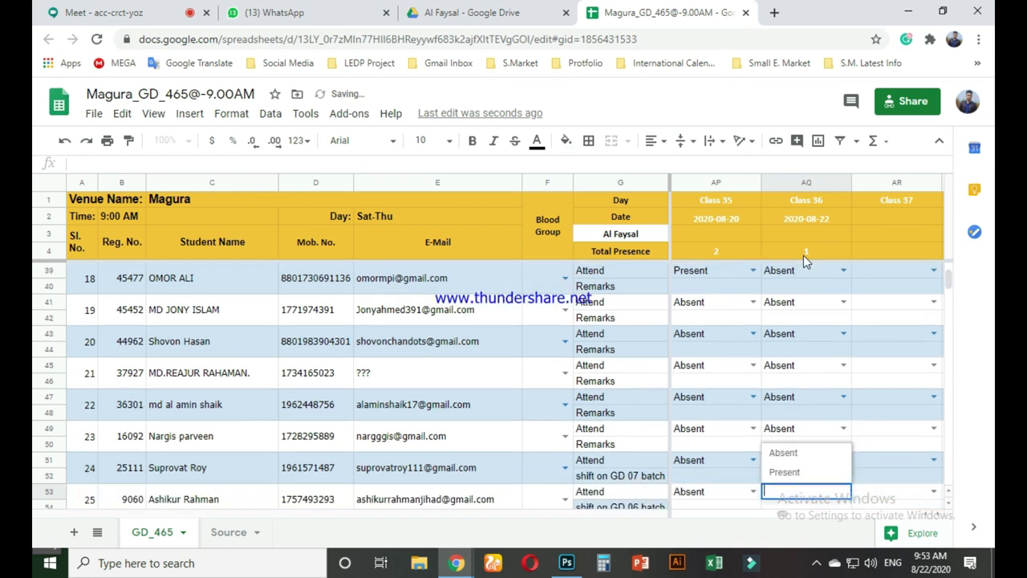
{"action": "key", "text": "Return"}
{"action": "key", "text": "Down"}
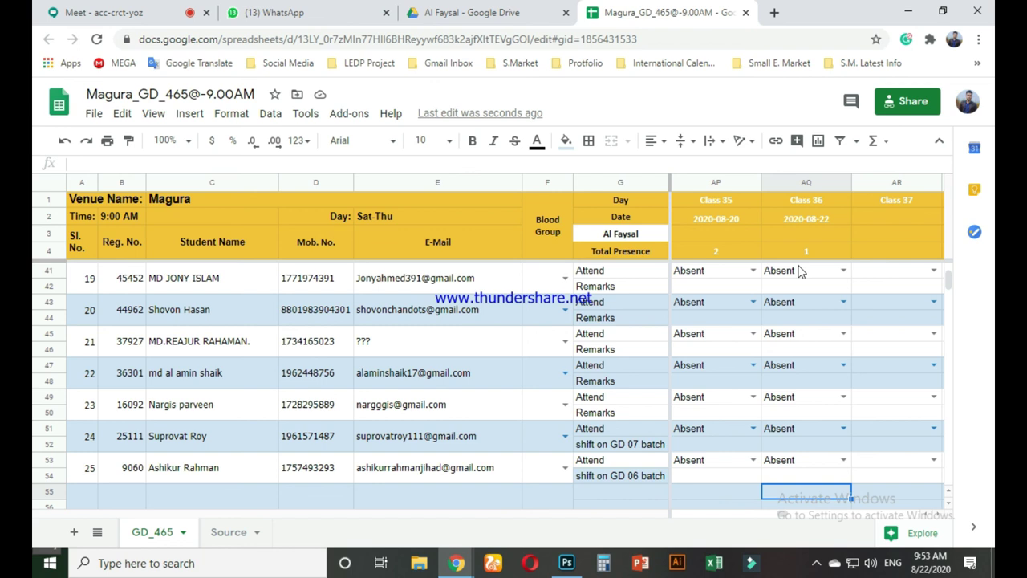
- Review the Class 36 attendance entries and check them against the total presence value
{"action": "left_click", "coordinate": [800, 273]}
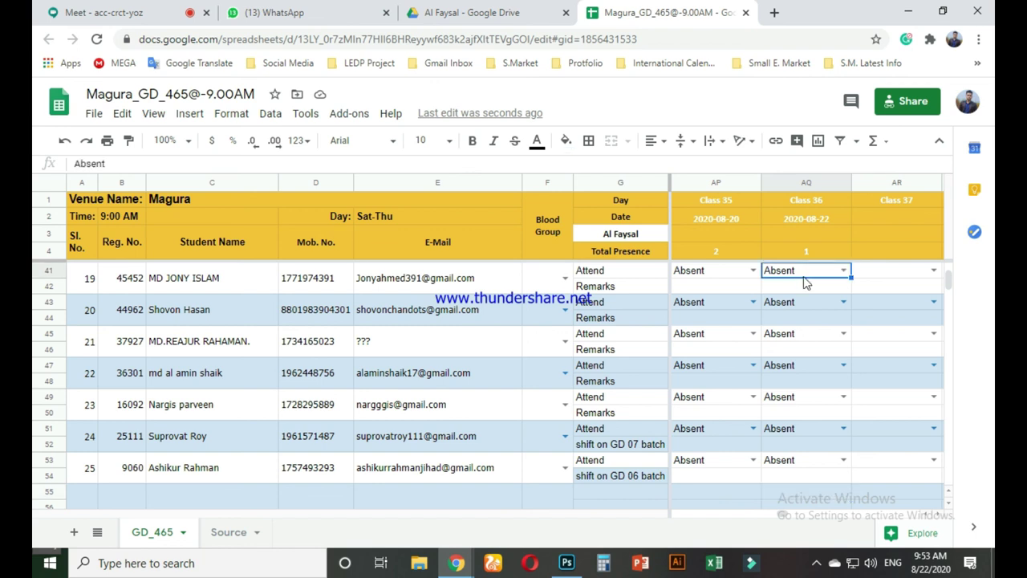
{"action": "scroll", "coordinate": [826, 305], "scroll_direction": "up", "scroll_amount": 10}
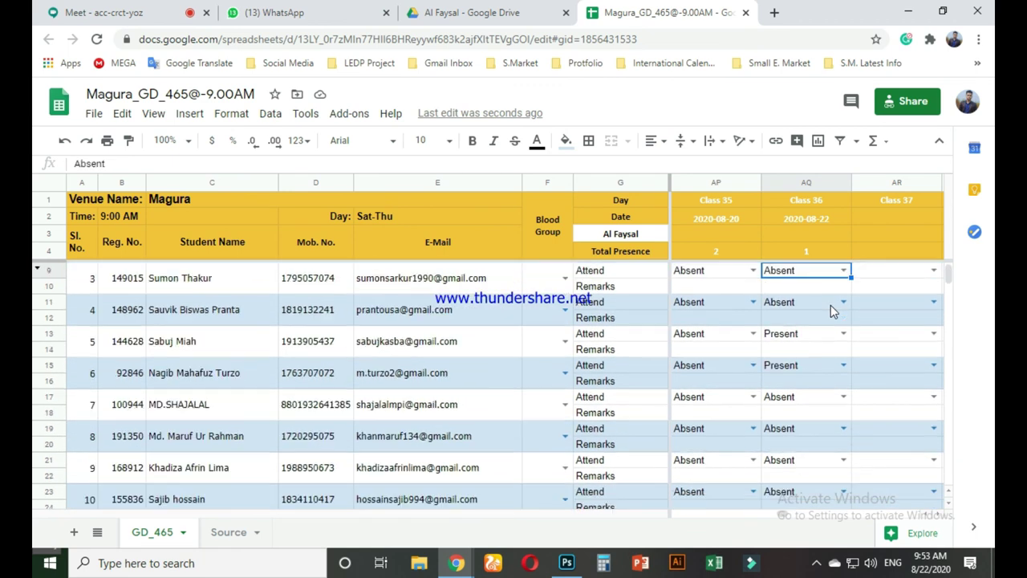
{"action": "key", "text": "Up"}
{"action": "key", "text": "Up"}
{"action": "key", "text": "Up"}
{"action": "key", "text": "Up"}
{"action": "key", "text": "Up"}
{"action": "key", "text": "Up"}
{"action": "key", "text": "Down"}
{"action": "key", "text": "Down"}
{"action": "key", "text": "Down"}
{"action": "key", "text": "Down"}
{"action": "key", "text": "Down"}
{"action": "key", "text": "Down"}
{"action": "key", "text": "Down"}
{"action": "key", "text": "Down"}
{"action": "key", "text": "Up"}
{"action": "key", "text": "Up"}
{"action": "key", "text": "Up"}
{"action": "key", "text": "Up"}
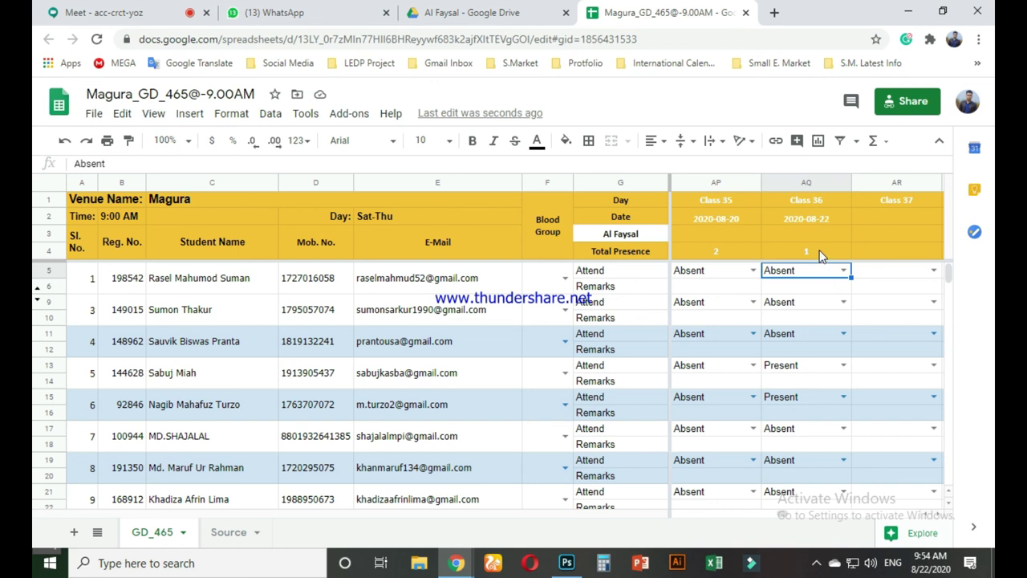
{"action": "left_click", "coordinate": [820, 250]}
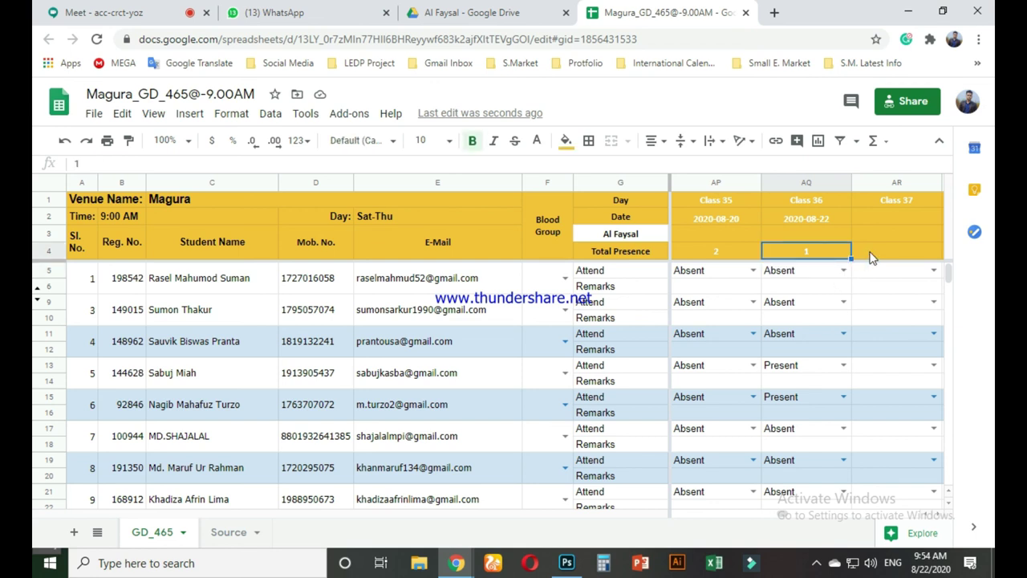
{"action": "left_click", "coordinate": [473, 13]}
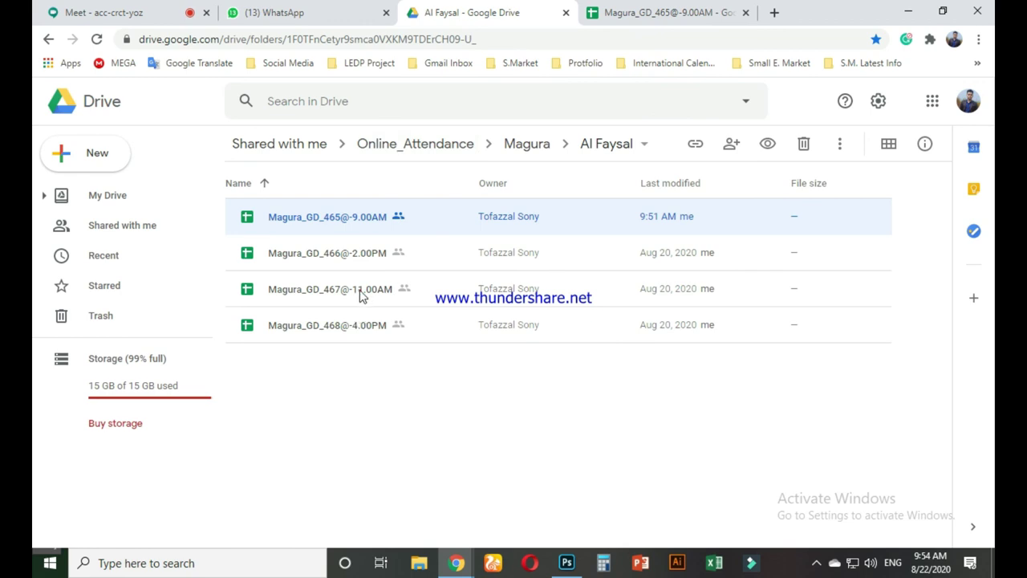
{"action": "double_click", "coordinate": [360, 295]}
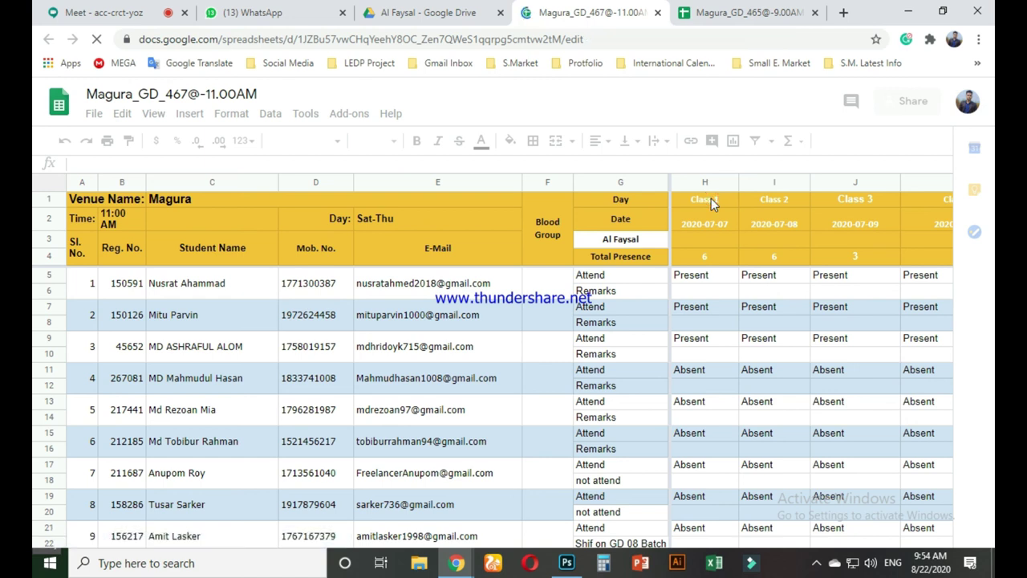
{"action": "left_click", "coordinate": [711, 198]}
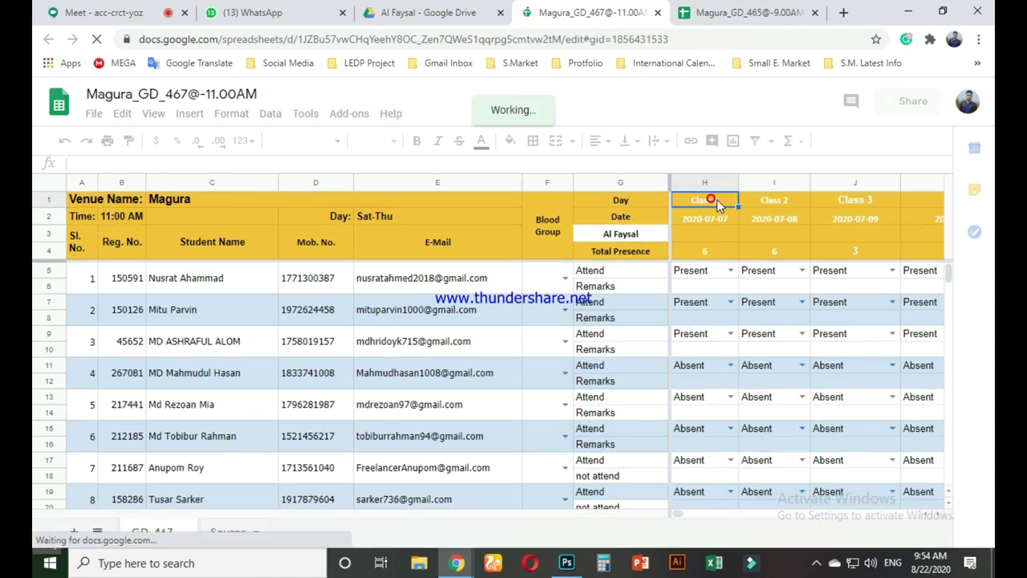
{"action": "key", "text": "Right"}
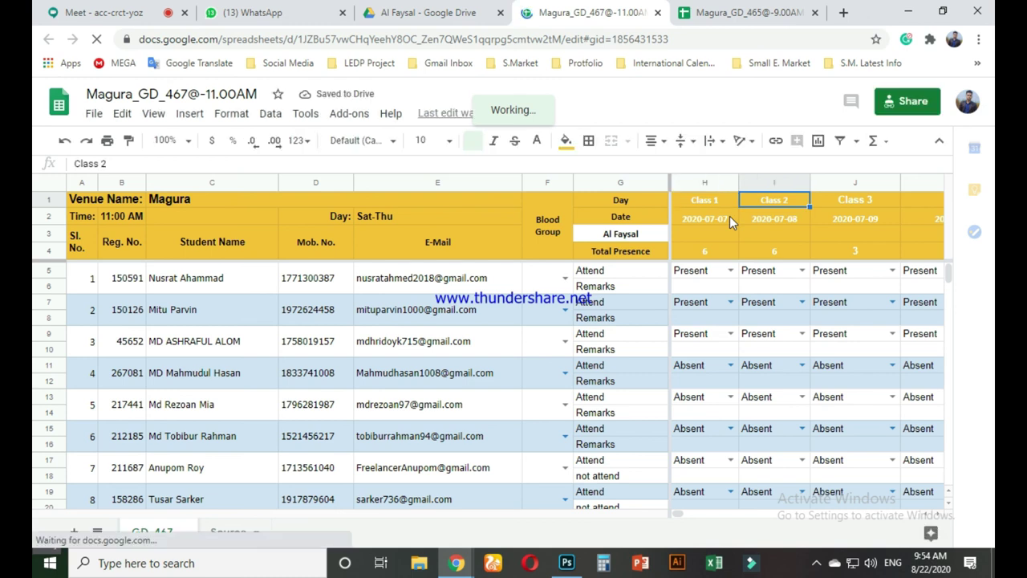
{"action": "key", "text": "Right"}
{"action": "key", "text": "Right"}
{"action": "key", "text": "Right"}
{"action": "key", "text": "Right"}
{"action": "key", "text": "Right"}
{"action": "key", "text": "Right"}
{"action": "key", "text": "Right"}
{"action": "key", "text": "Right"}
{"action": "key", "text": "Right"}
{"action": "key", "text": "Right"}
{"action": "key", "text": "Right"}
{"action": "key", "text": "Right"}
{"action": "key", "text": "Right"}
{"action": "key", "text": "Right"}
{"action": "key", "text": "Right"}
{"action": "key", "text": "Right"}
{"action": "key", "text": "Right"}
{"action": "key", "text": "Right"}
{"action": "key", "text": "Right"}
{"action": "key", "text": "Right"}
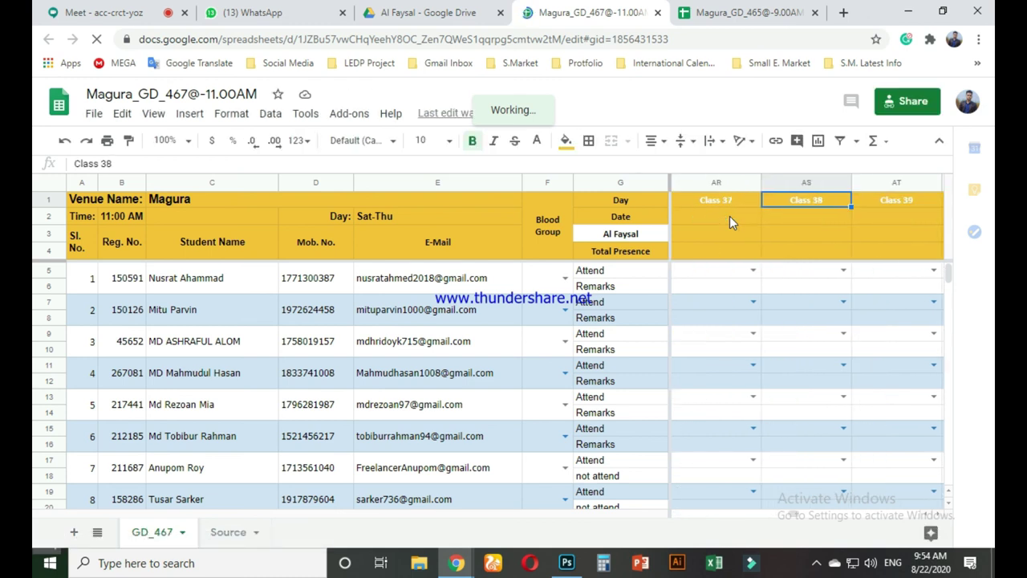
{"action": "key", "text": "Right"}
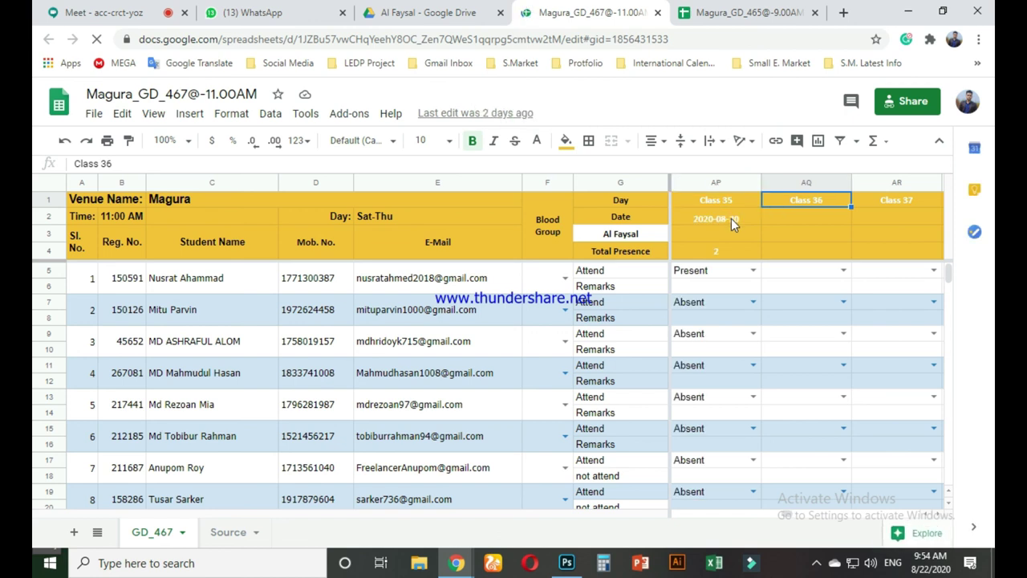
- Set the Class 36 date to 2020-08-22 and its total presence to 1 in the GD_467 sheet
{"action": "double_click", "coordinate": [783, 213]}
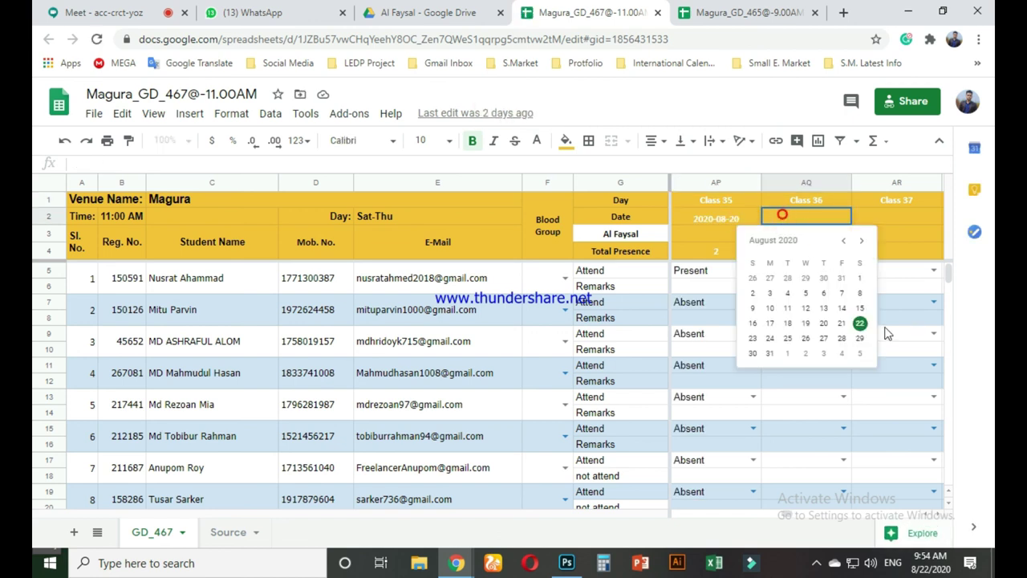
{"action": "left_click", "coordinate": [860, 322]}
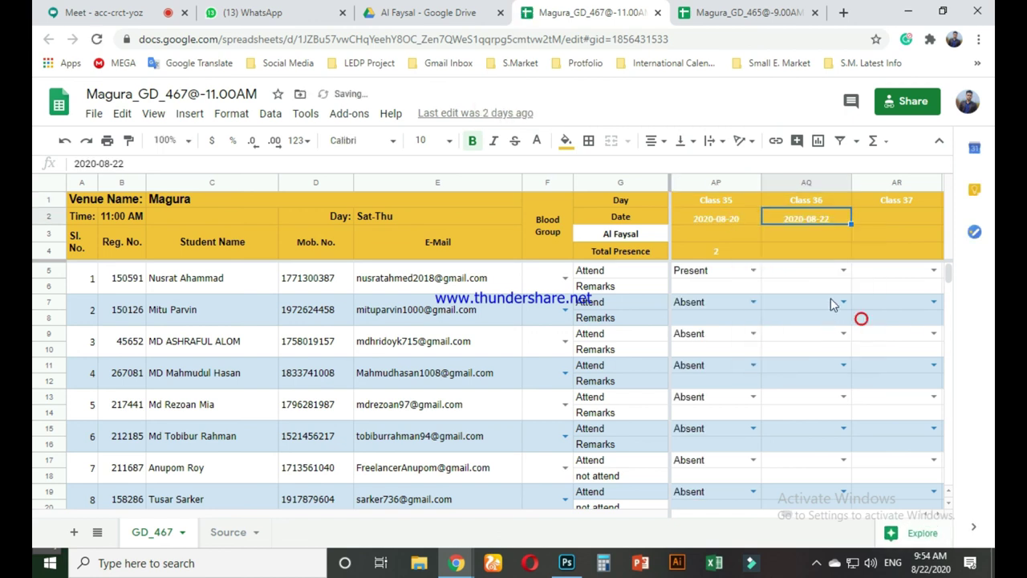
{"action": "double_click", "coordinate": [820, 252]}
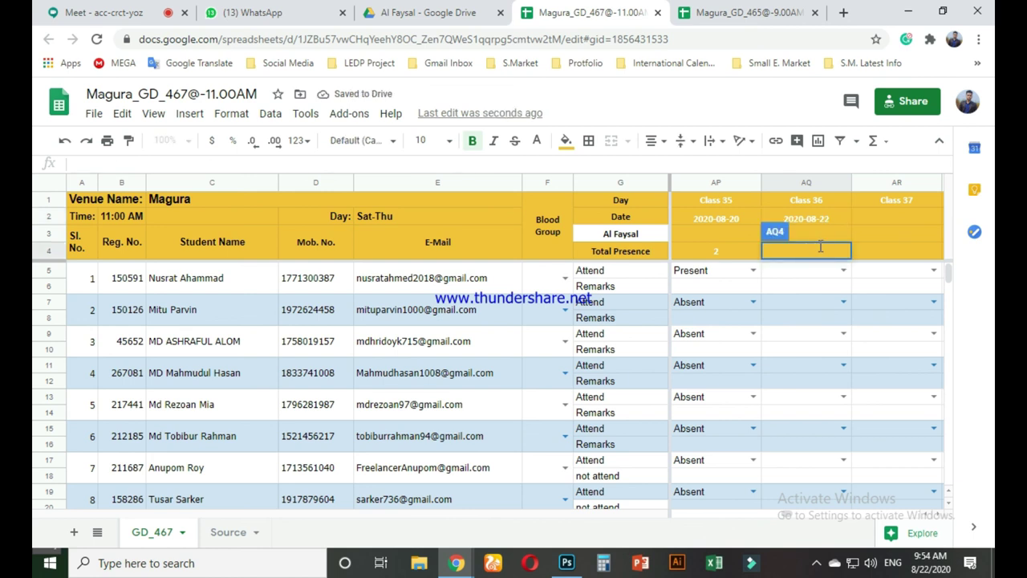
{"action": "key", "text": "Return"}
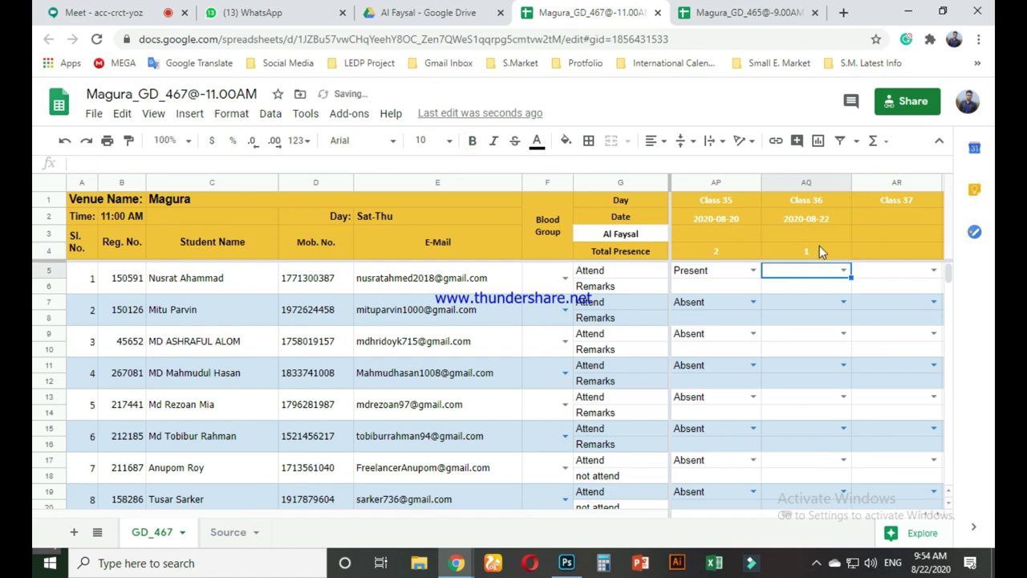
- Mark the student with serial number 1 as Present for Class 36 in the GD_467 sheet
{"action": "key", "text": "Return"}
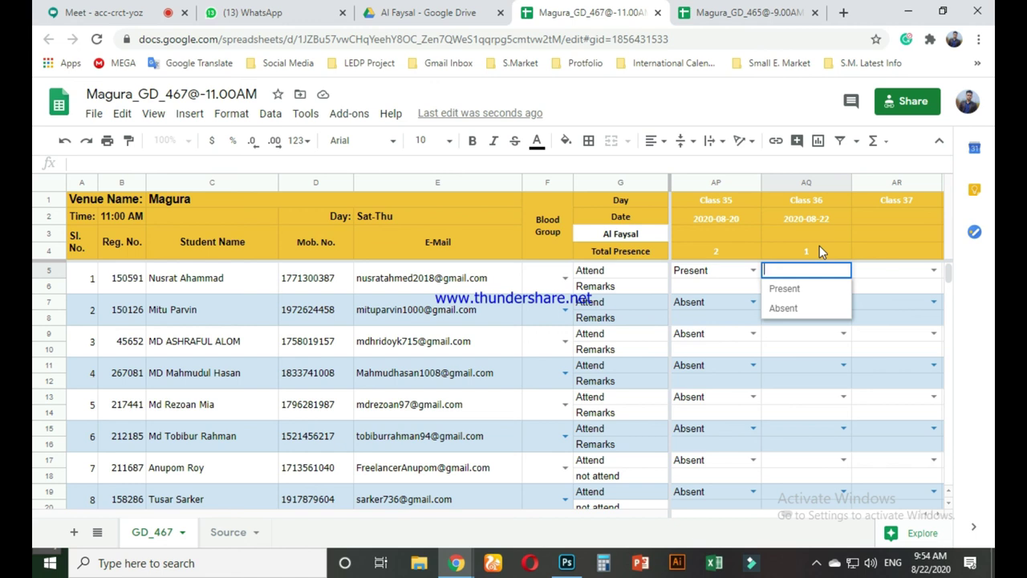
{"action": "key", "text": "Down"}
{"action": "key", "text": "Return"}
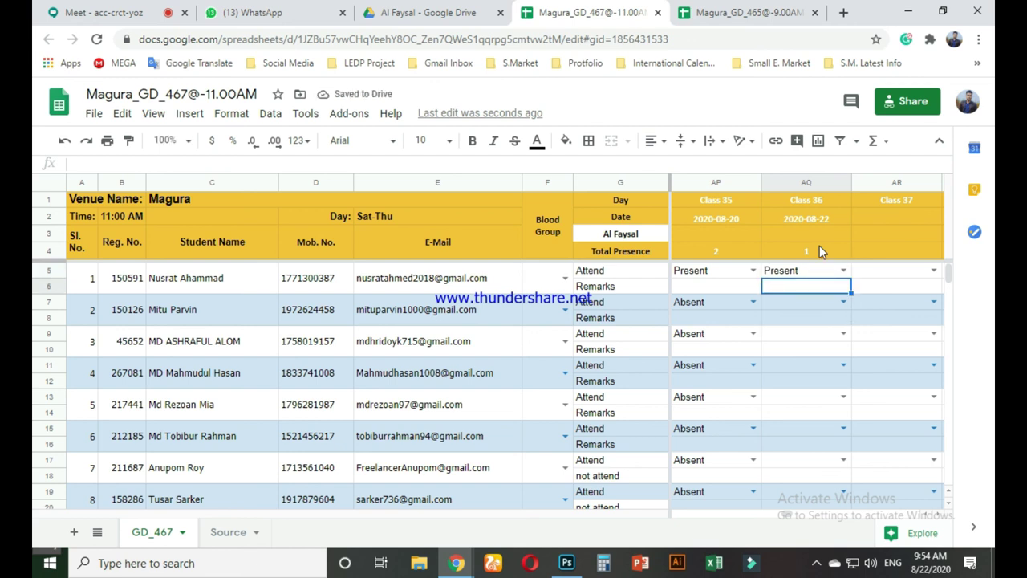
{"action": "key", "text": "Down"}
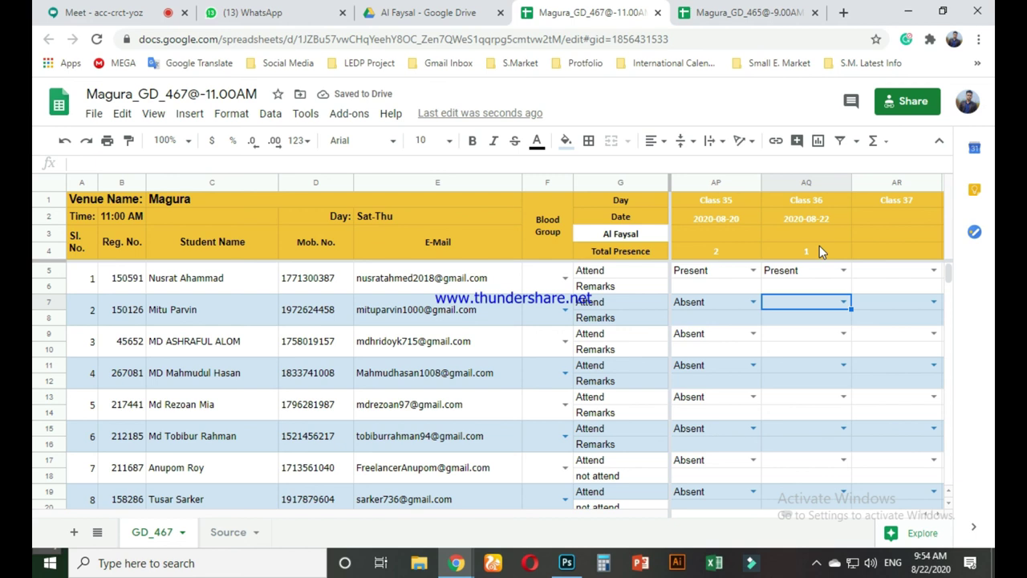
- Mark the students with serial numbers 2 to 25 as Absent for Class 36 in the GD_467 sheet
{"action": "key", "text": "Return"}
{"action": "key", "text": "Down"}
{"action": "key", "text": "Down"}
{"action": "key", "text": "Return"}
{"action": "key", "text": "Down"}
{"action": "key", "text": "Return"}
{"action": "key", "text": "Down"}
{"action": "key", "text": "Down"}
{"action": "key", "text": "Return"}
{"action": "key", "text": "Return"}
{"action": "key", "text": "Down"}
{"action": "key", "text": "Down"}
{"action": "key", "text": "Return"}
{"action": "key", "text": "Return"}
{"action": "key", "text": "Down"}
{"action": "key", "text": "Down"}
{"action": "key", "text": "Return"}
{"action": "key", "text": "Down"}
{"action": "key", "text": "Return"}
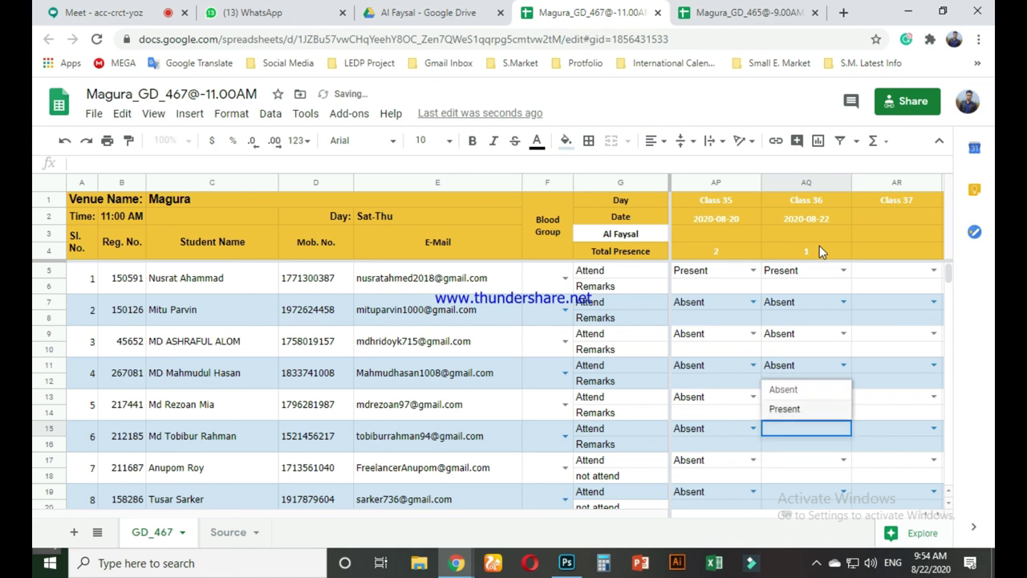
{"action": "key", "text": "Down"}
{"action": "key", "text": "Down"}
{"action": "key", "text": "Return"}
{"action": "key", "text": "Down"}
{"action": "key", "text": "Return"}
{"action": "key", "text": "Down"}
{"action": "key", "text": "Down"}
{"action": "key", "text": "Return"}
{"action": "key", "text": "Down"}
{"action": "key", "text": "Return"}
{"action": "key", "text": "Down"}
{"action": "key", "text": "Down"}
{"action": "key", "text": "Return"}
{"action": "key", "text": "Down"}
{"action": "key", "text": "Return"}
{"action": "key", "text": "Down"}
{"action": "key", "text": "Down"}
{"action": "key", "text": "Return"}
{"action": "key", "text": "Down"}
{"action": "key", "text": "Return"}
{"action": "key", "text": "Down"}
{"action": "key", "text": "Down"}
{"action": "key", "text": "Return"}
{"action": "key", "text": "Down"}
{"action": "key", "text": "Return"}
{"action": "key", "text": "Down"}
{"action": "key", "text": "Down"}
{"action": "key", "text": "Return"}
{"action": "key", "text": "Down"}
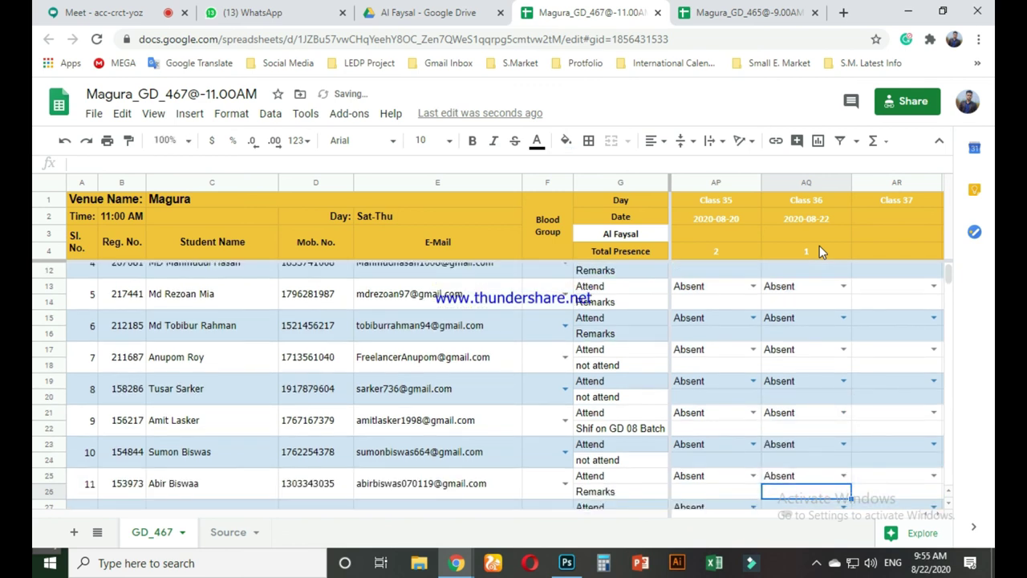
{"action": "key", "text": "Down"}
{"action": "key", "text": "Return"}
{"action": "key", "text": "Down"}
{"action": "key", "text": "Down"}
{"action": "key", "text": "Return"}
{"action": "key", "text": "Down"}
{"action": "key", "text": "Down"}
{"action": "key", "text": "Return"}
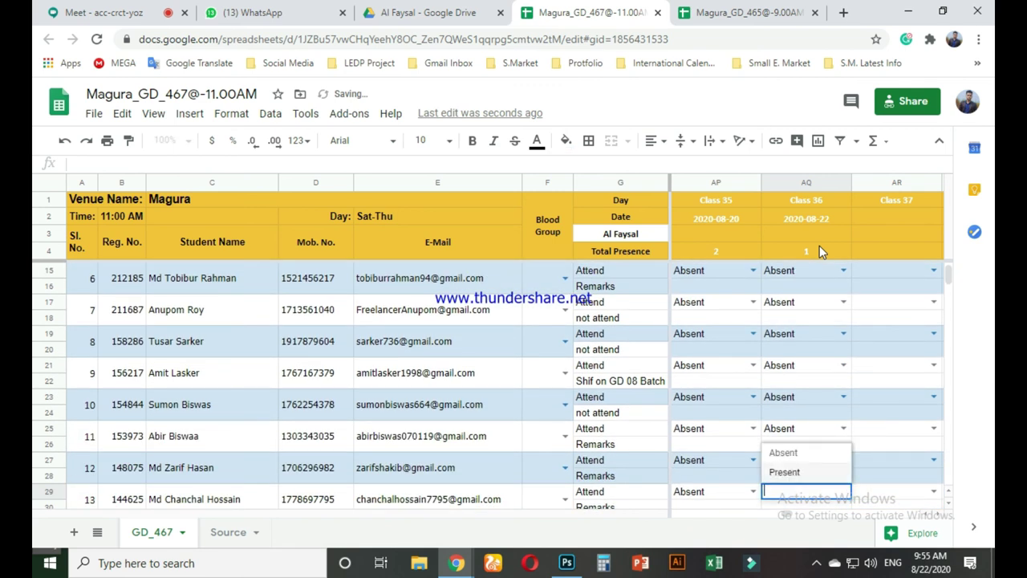
{"action": "key", "text": "Down"}
{"action": "key", "text": "Return"}
{"action": "key", "text": "Down"}
{"action": "key", "text": "Down"}
{"action": "key", "text": "Return"}
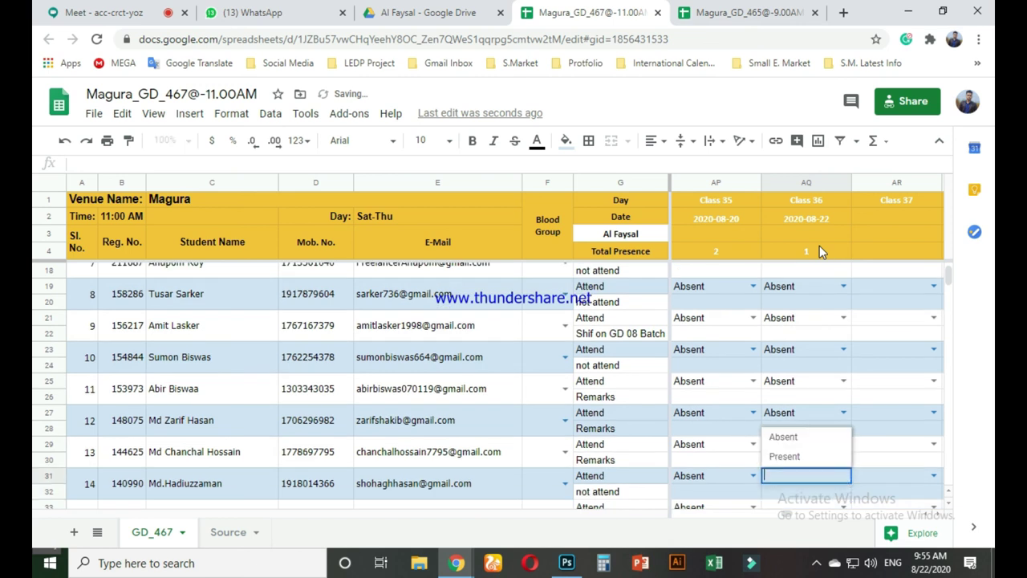
{"action": "key", "text": "Down"}
{"action": "key", "text": "Return"}
{"action": "key", "text": "Down"}
{"action": "key", "text": "Down"}
{"action": "key", "text": "Return"}
{"action": "key", "text": "Down"}
{"action": "key", "text": "Return"}
{"action": "key", "text": "Down"}
{"action": "key", "text": "Down"}
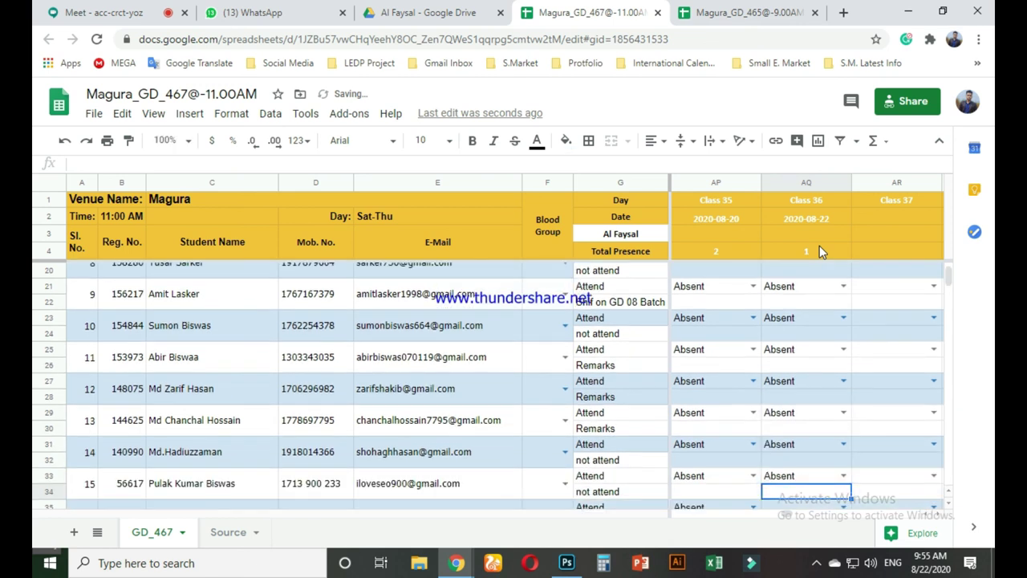
{"action": "key", "text": "Return"}
{"action": "key", "text": "Down"}
{"action": "key", "text": "Return"}
{"action": "key", "text": "Down"}
{"action": "key", "text": "Down"}
{"action": "key", "text": "Return"}
{"action": "key", "text": "Down"}
{"action": "key", "text": "Return"}
{"action": "key", "text": "Down"}
{"action": "key", "text": "Down"}
{"action": "key", "text": "Return"}
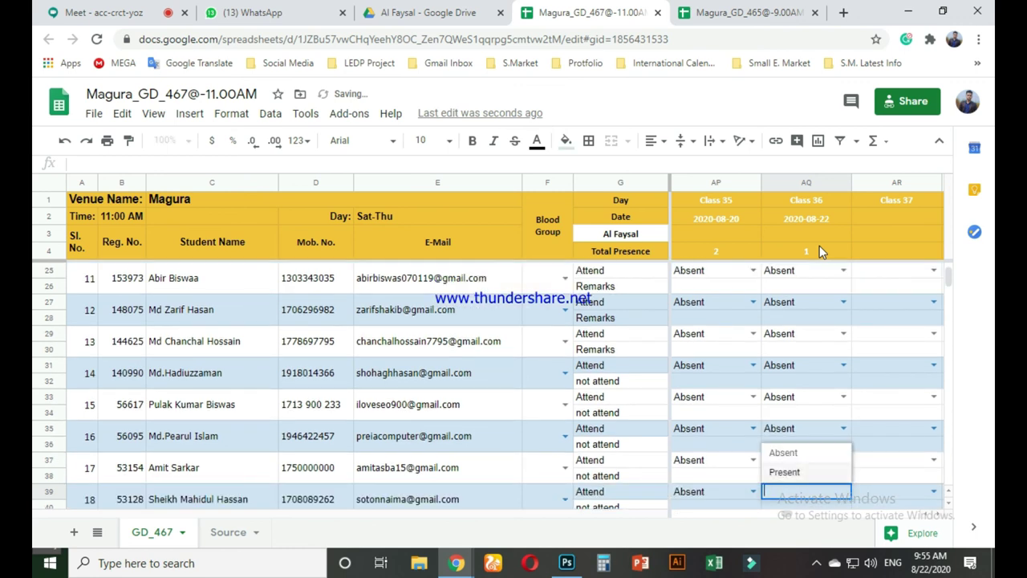
{"action": "key", "text": "Down"}
{"action": "key", "text": "Return"}
{"action": "key", "text": "Down"}
{"action": "key", "text": "Down"}
{"action": "key", "text": "Return"}
{"action": "key", "text": "Down"}
{"action": "key", "text": "Return"}
{"action": "key", "text": "Down"}
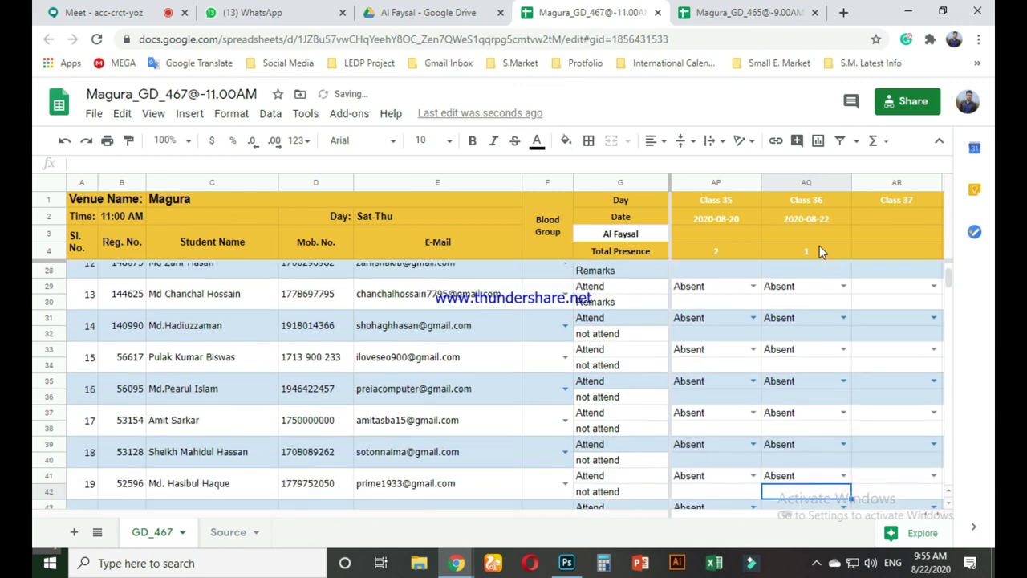
{"action": "key", "text": "Down"}
{"action": "key", "text": "Return"}
{"action": "key", "text": "Down"}
{"action": "key", "text": "Return"}
{"action": "key", "text": "Down"}
{"action": "key", "text": "Down"}
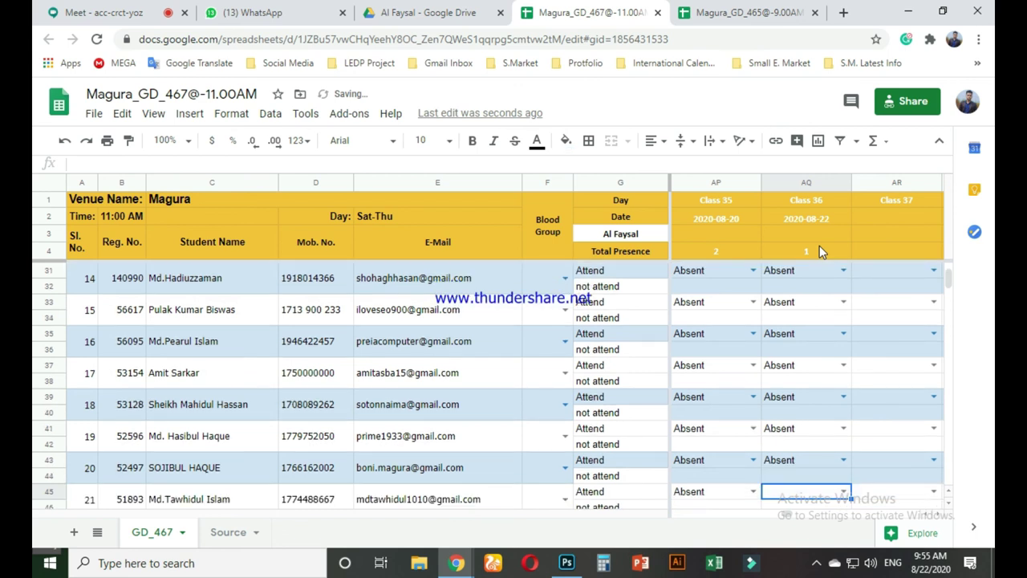
{"action": "key", "text": "Return"}
{"action": "key", "text": "Down"}
{"action": "key", "text": "Return"}
{"action": "key", "text": "Down"}
{"action": "key", "text": "Down"}
{"action": "key", "text": "Return"}
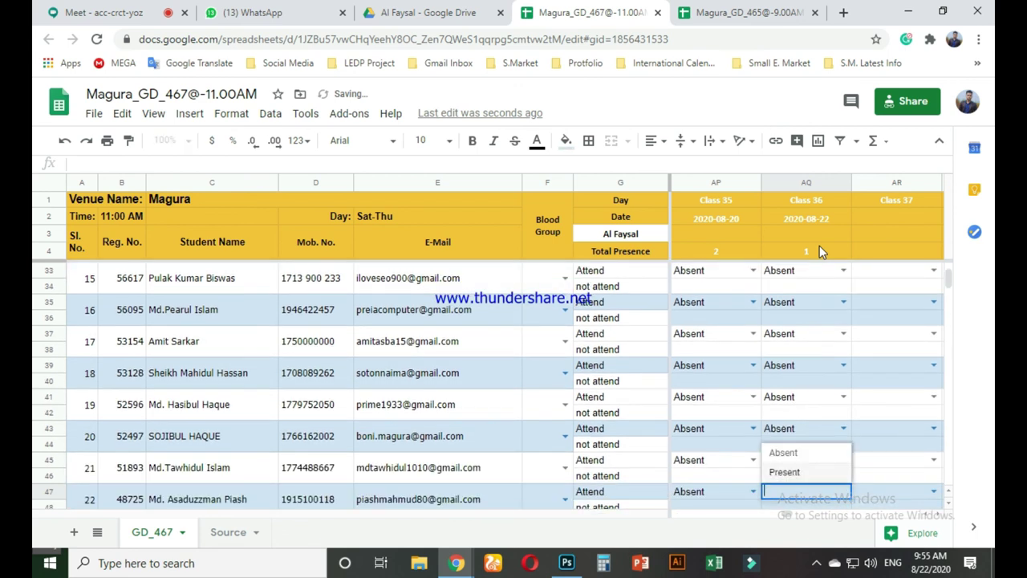
{"action": "key", "text": "Down"}
{"action": "key", "text": "Return"}
{"action": "key", "text": "Down"}
{"action": "key", "text": "Down"}
{"action": "key", "text": "Return"}
{"action": "key", "text": "Down"}
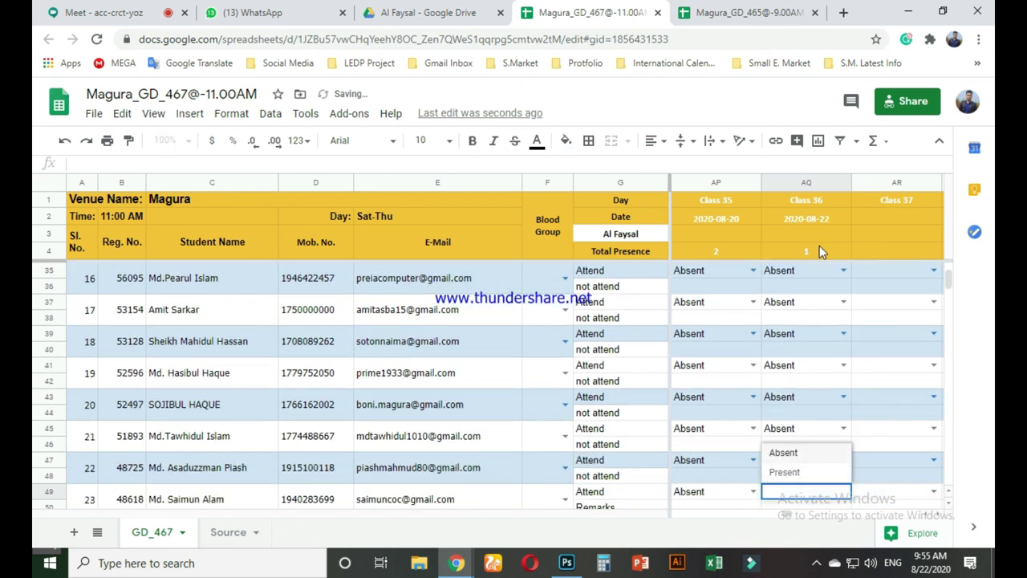
{"action": "key", "text": "Return"}
{"action": "key", "text": "Down"}
{"action": "key", "text": "Down"}
{"action": "key", "text": "Return"}
{"action": "key", "text": "Down"}
{"action": "key", "text": "Return"}
{"action": "key", "text": "Down"}
{"action": "key", "text": "Down"}
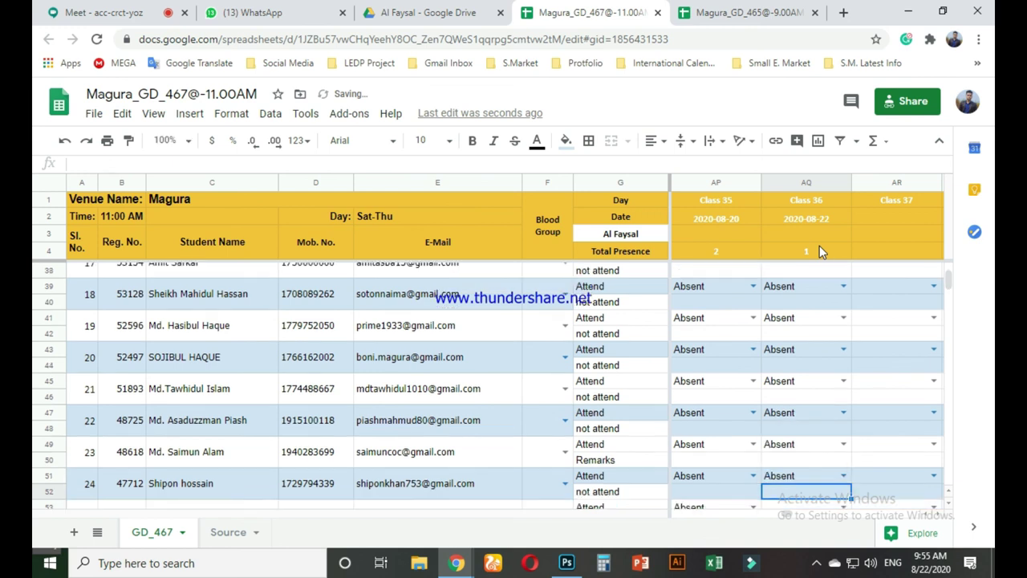
{"action": "key", "text": "Return"}
{"action": "key", "text": "Return"}
{"action": "key", "text": "Down"}
- Mark the student with serial number 26 as Absent for Class 36 in the GD_467 sheet
{"action": "key", "text": "Down"}
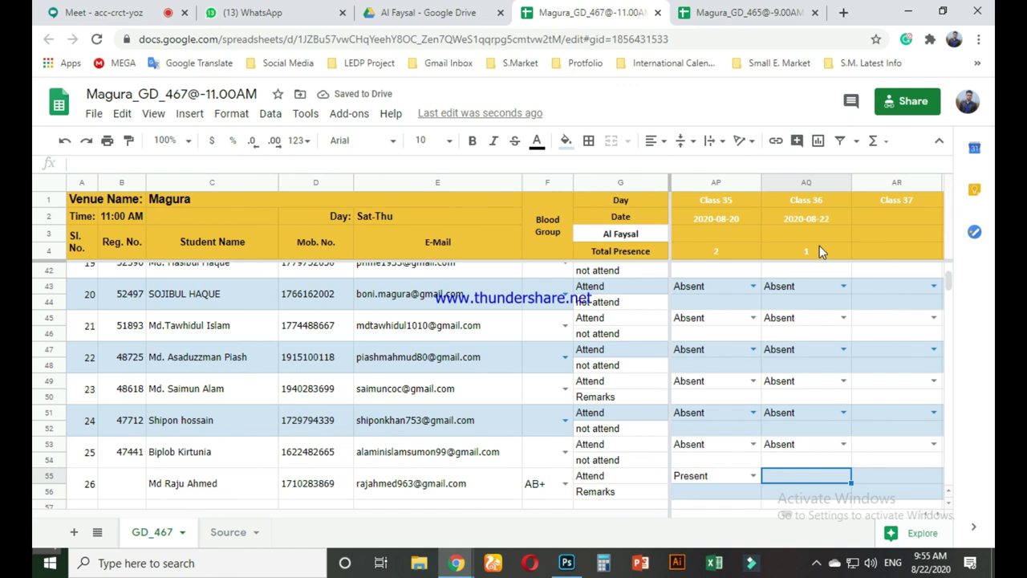
{"action": "key", "text": "Left"}
{"action": "key", "text": "ctrl+c"}
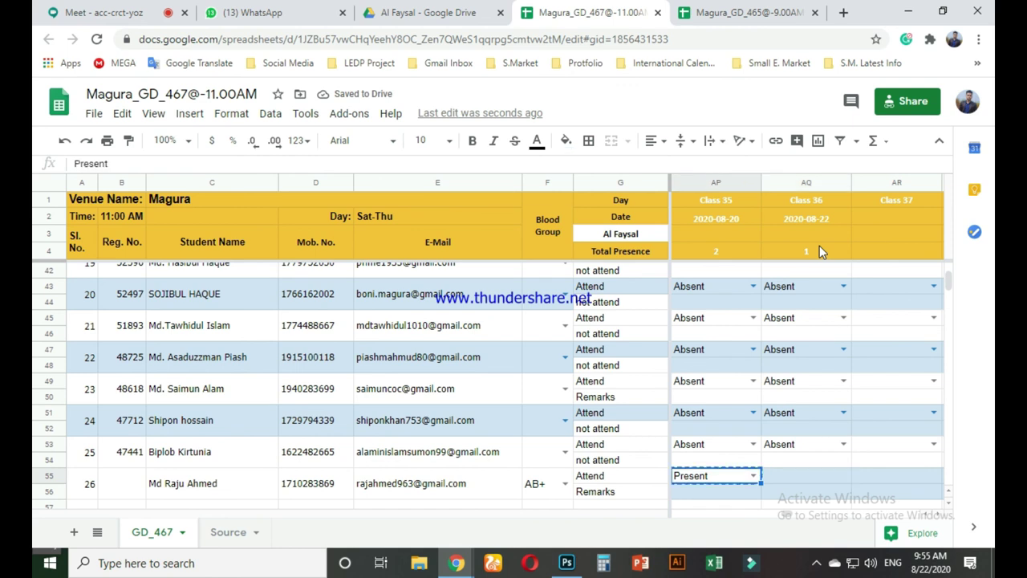
{"action": "key", "text": "Right"}
{"action": "key", "text": "ctrl+v"}
{"action": "key", "text": "Return"}
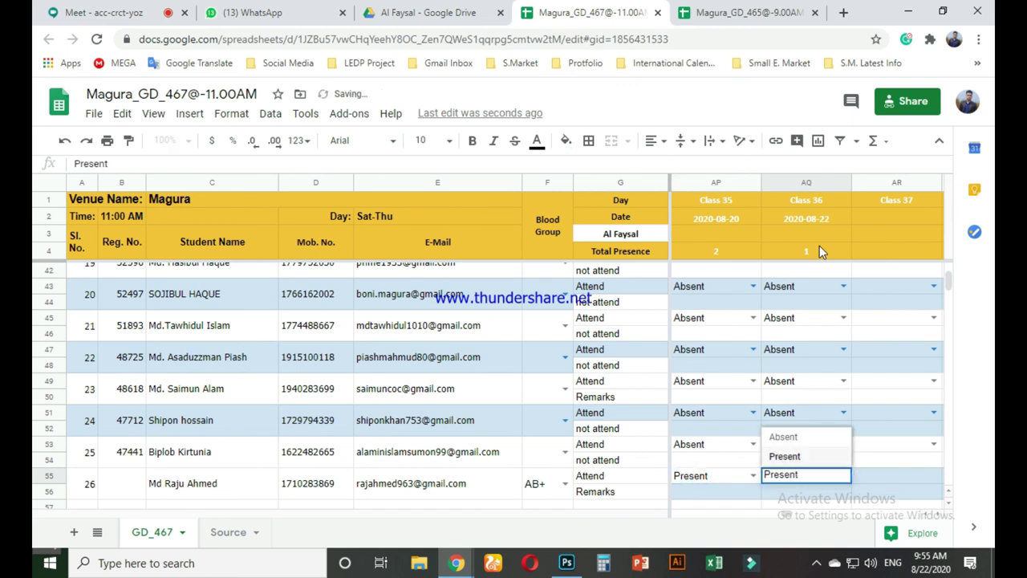
{"action": "key", "text": "Up"}
{"action": "key", "text": "Return"}
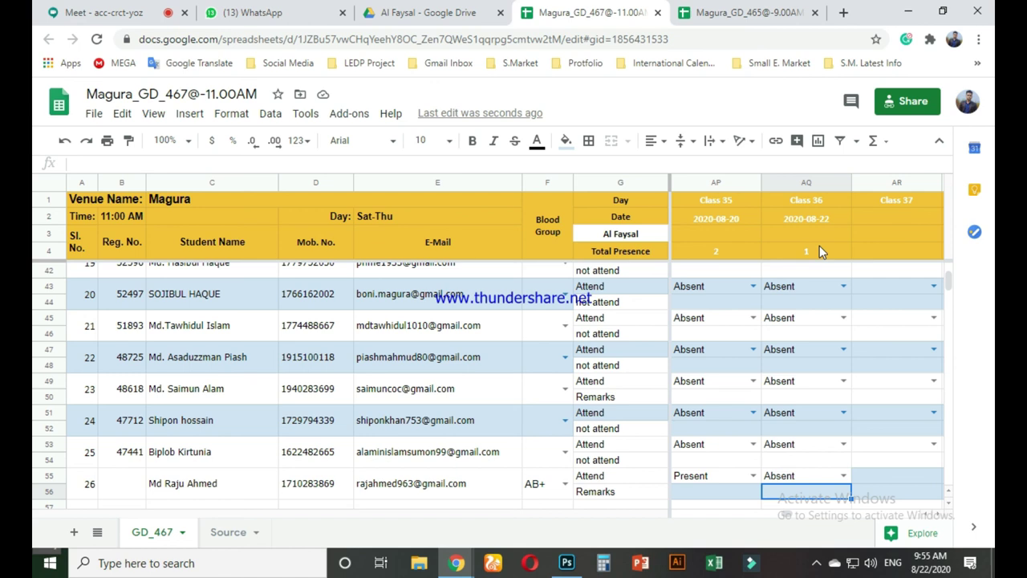
- Go back to the Google Meet call and turn on its captions
{"action": "left_click", "coordinate": [88, 12]}
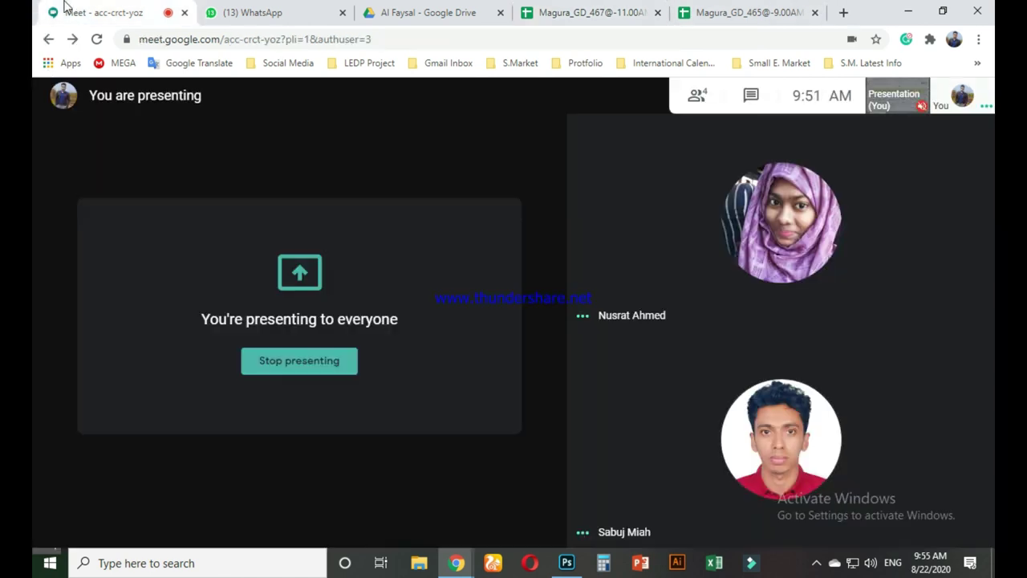
{"action": "left_click", "coordinate": [775, 512]}
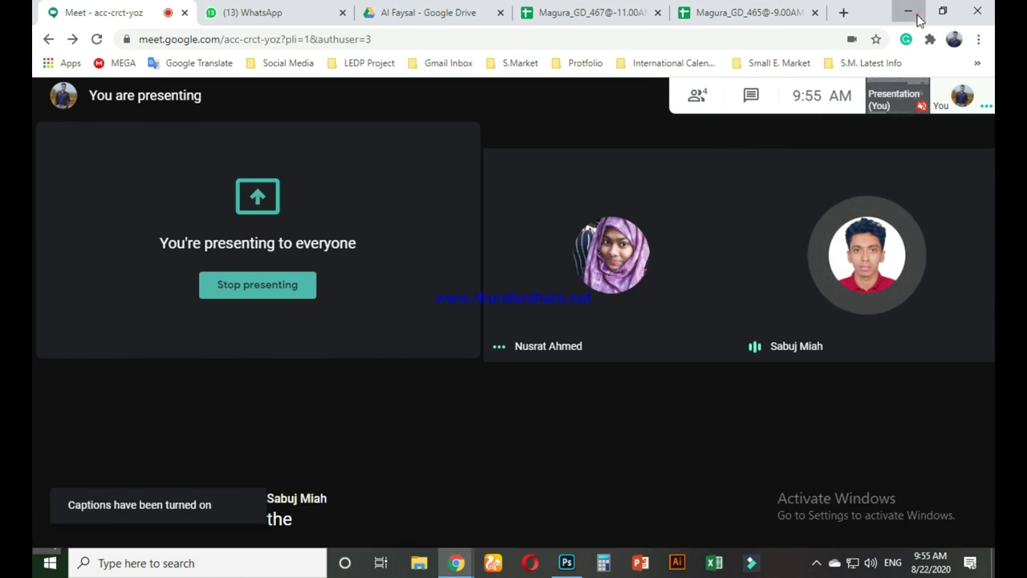
{"action": "left_click", "coordinate": [918, 16]}
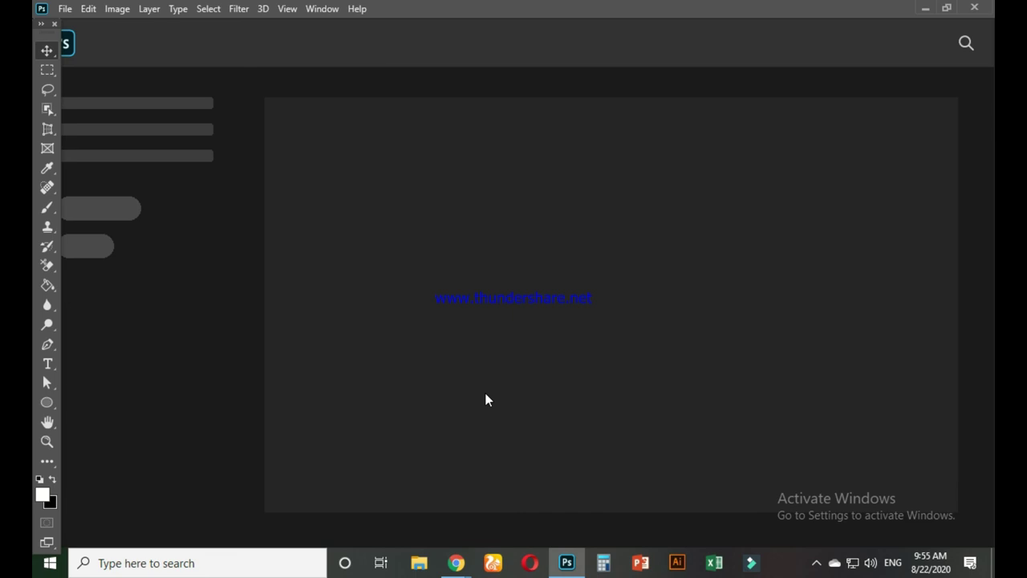
{"action": "mouse_move", "coordinate": [456, 562]}
{"action": "left_click", "coordinate": [418, 506]}
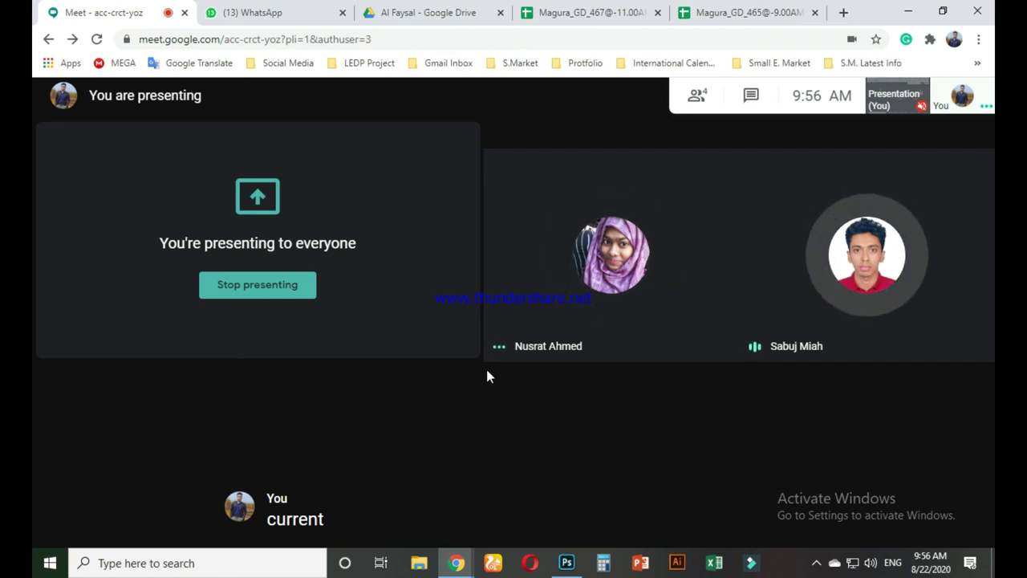
{"action": "mouse_move", "coordinate": [589, 278]}
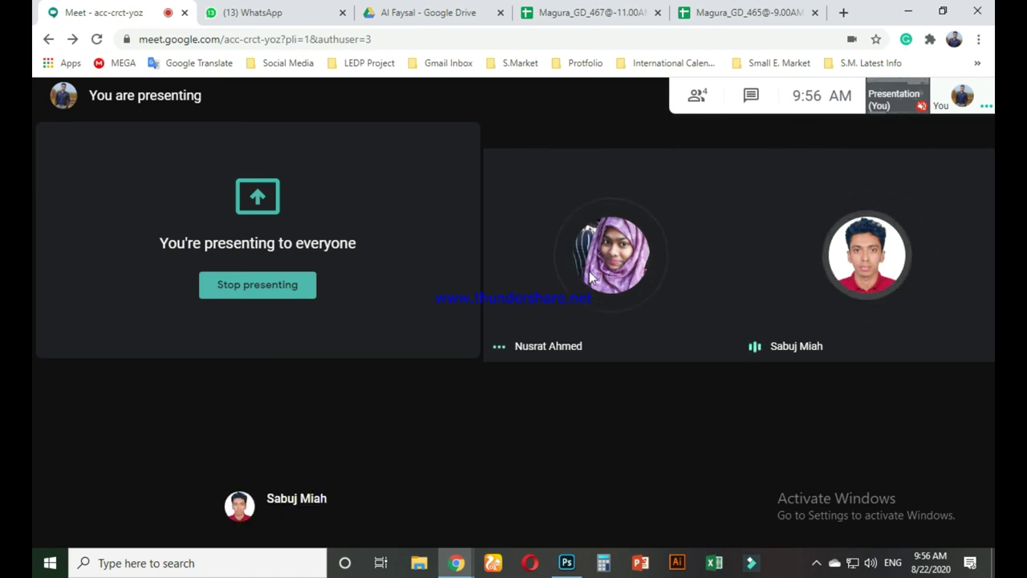
{"action": "mouse_move", "coordinate": [674, 275]}
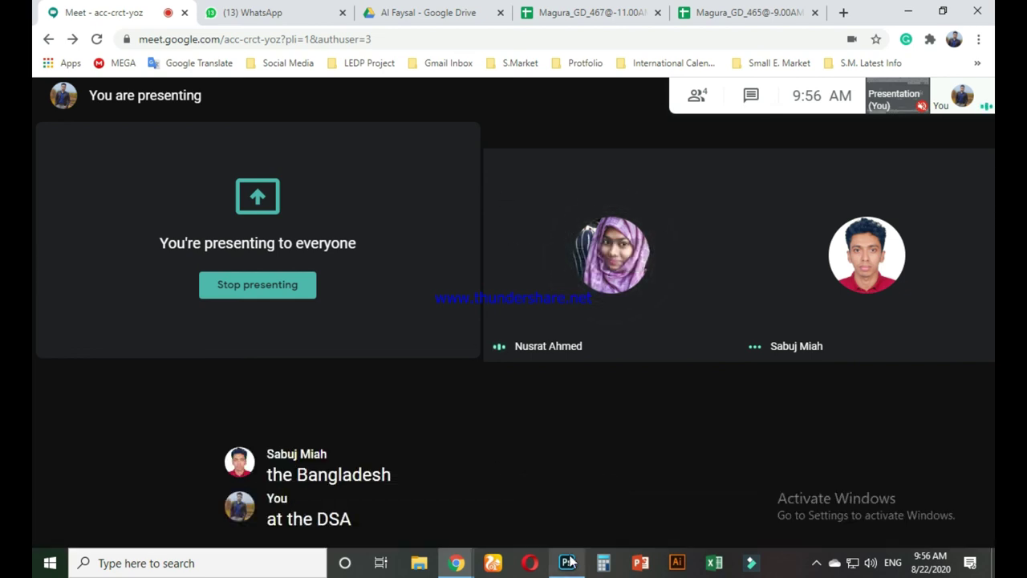
- Switch to Photoshop, start a new document and look through the Mobile blank document presets
{"action": "mouse_move", "coordinate": [566, 562]}
{"action": "left_click", "coordinate": [573, 527]}
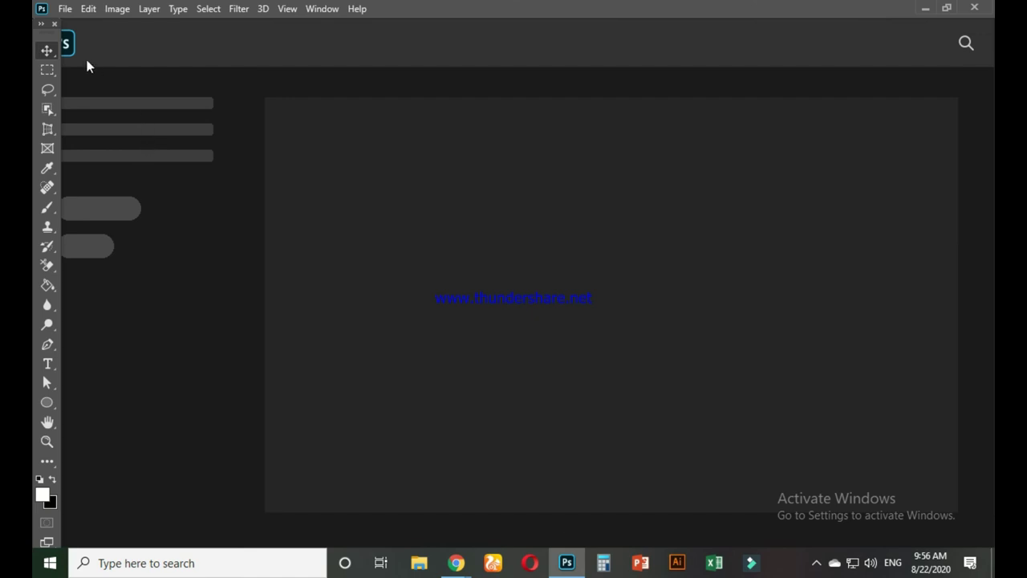
{"action": "left_click", "coordinate": [65, 9]}
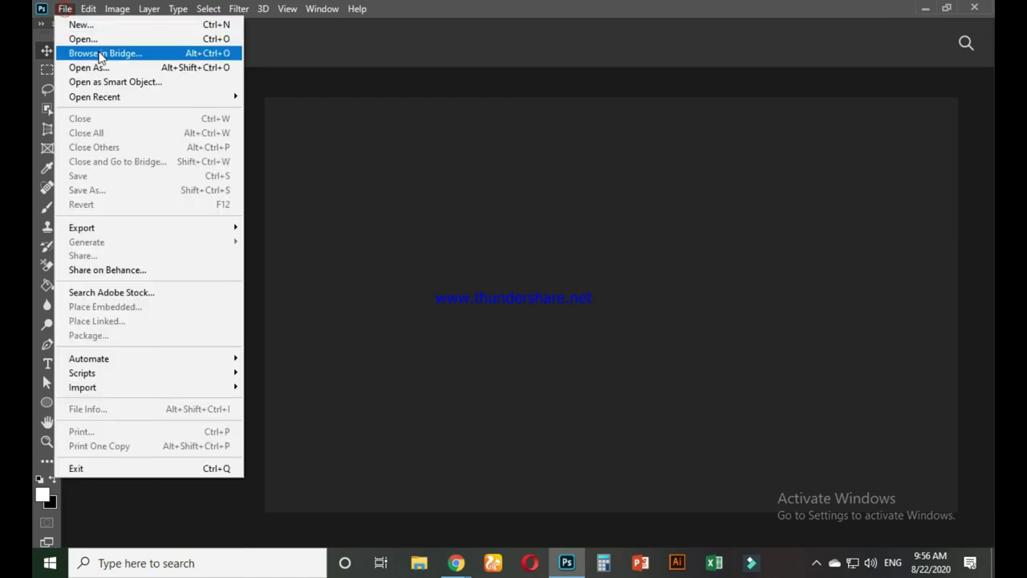
{"action": "left_click", "coordinate": [91, 29]}
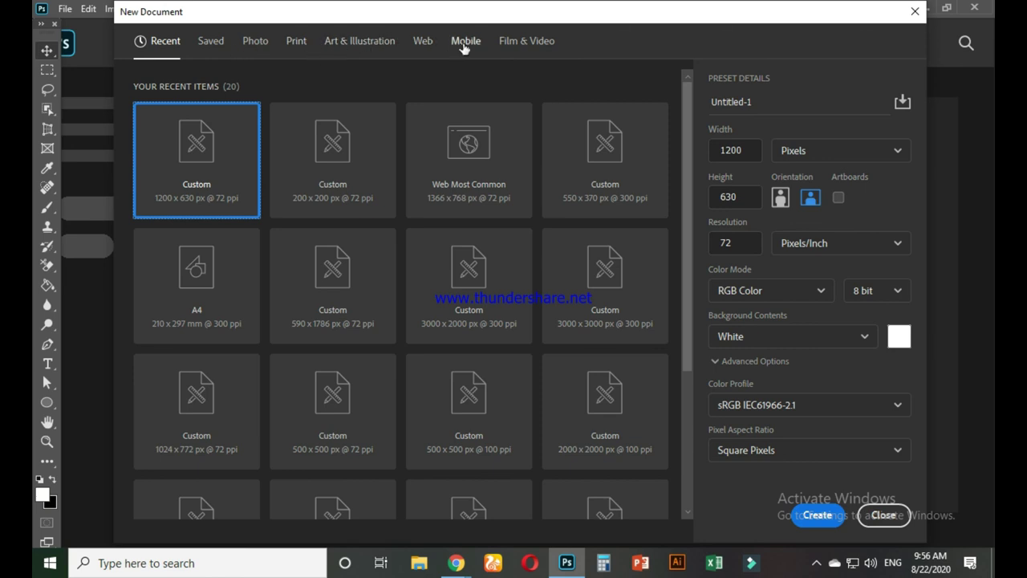
{"action": "left_click", "coordinate": [423, 42]}
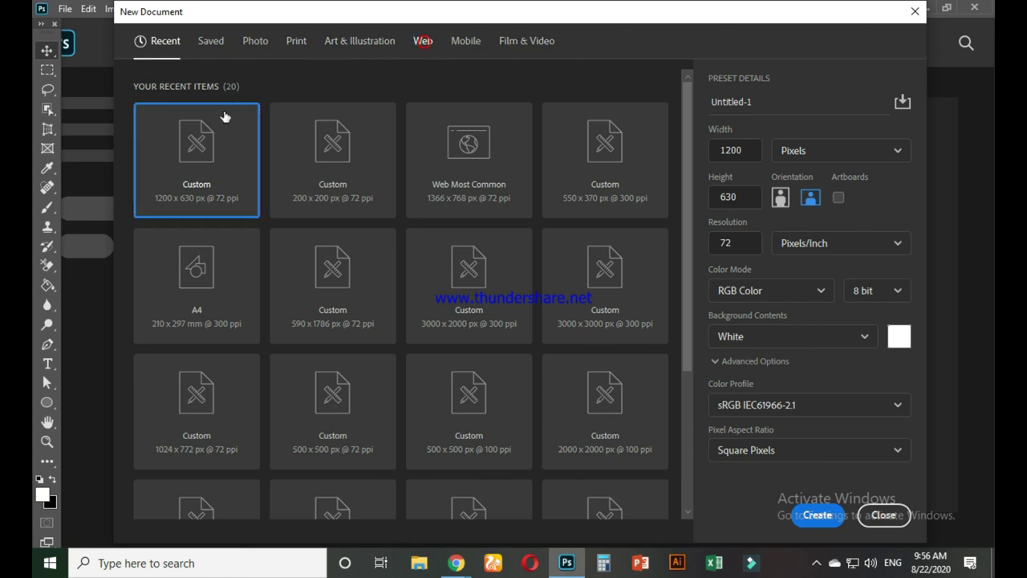
{"action": "left_click", "coordinate": [463, 45]}
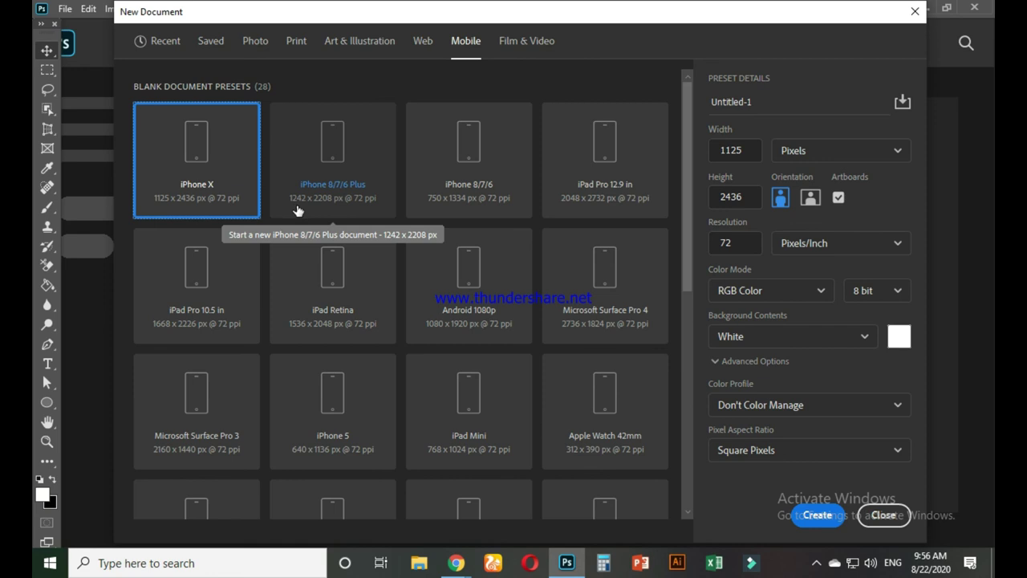
{"action": "scroll", "coordinate": [358, 197], "scroll_direction": "down", "scroll_amount": 3}
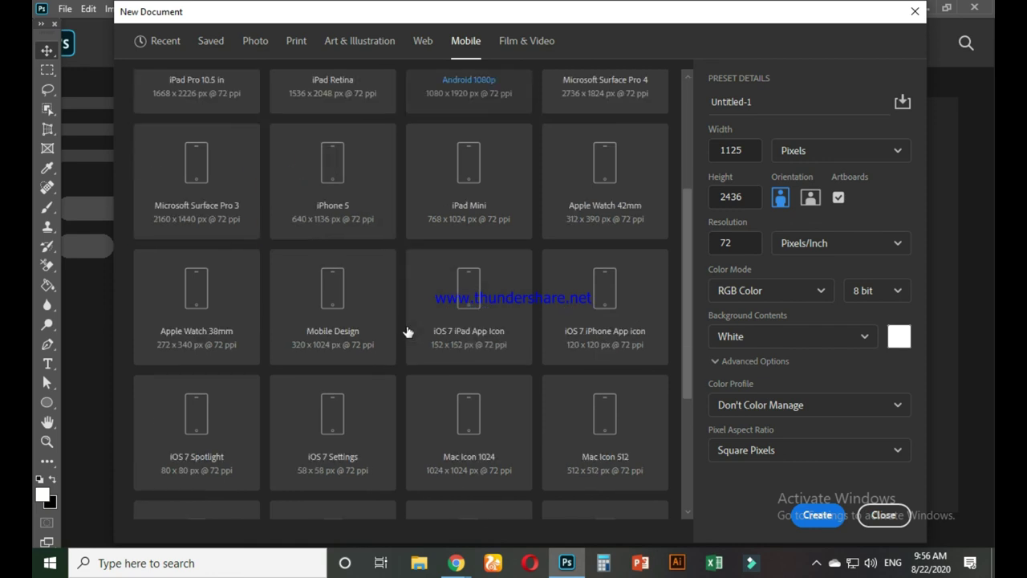
{"action": "scroll", "coordinate": [396, 313], "scroll_direction": "up", "scroll_amount": 2}
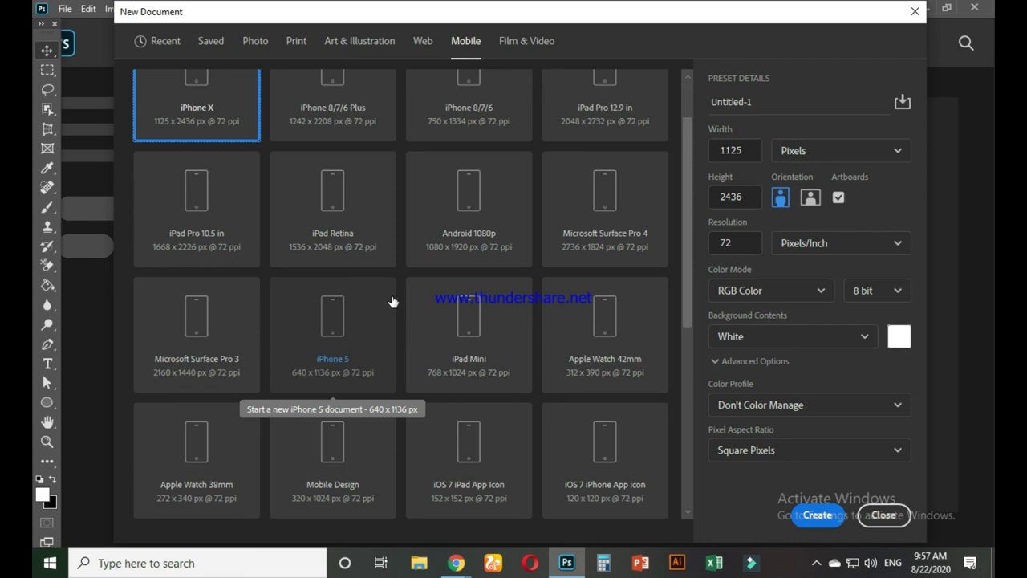
{"action": "scroll", "coordinate": [396, 309], "scroll_direction": "up", "scroll_amount": 1}
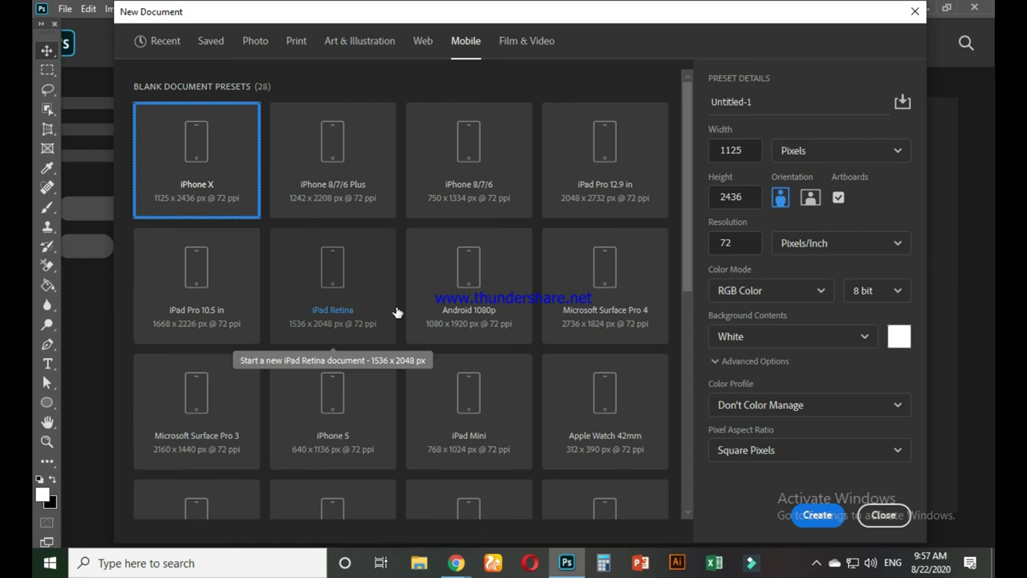
- Create a 1366 x 768 px document at 72 ppi from the Web Most Common preset
{"action": "left_click", "coordinate": [423, 40]}
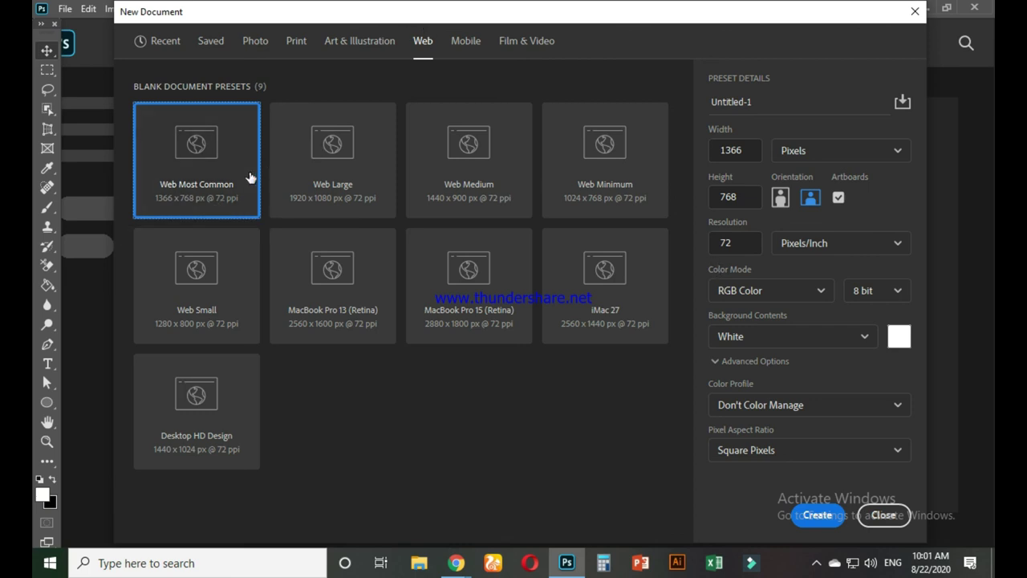
{"action": "left_click", "coordinate": [817, 515]}
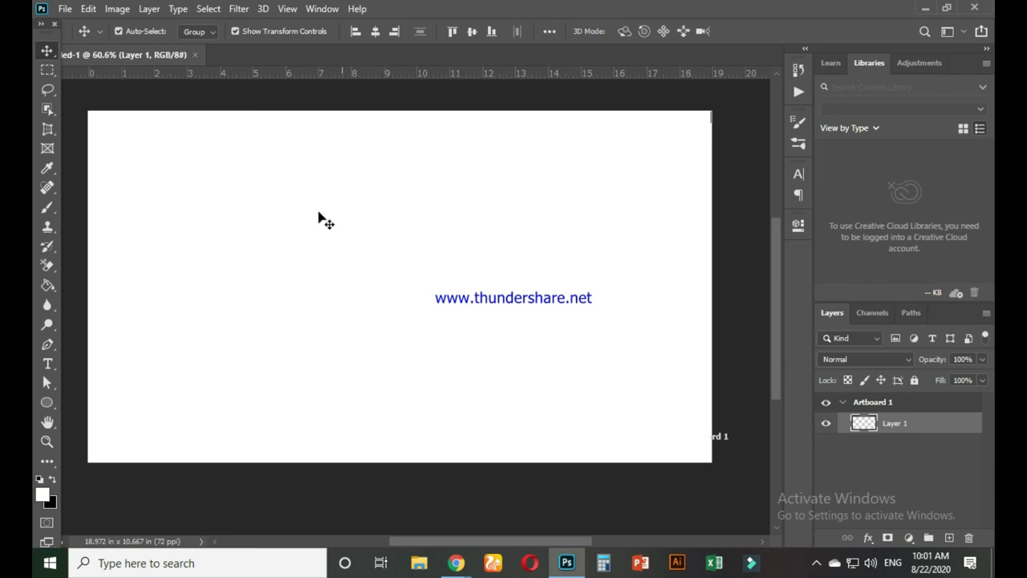
- Switch to Chrome, view the GD_465 attendance sheet and open a new blank tab
{"action": "mouse_move", "coordinate": [456, 562]}
{"action": "left_click", "coordinate": [406, 487]}
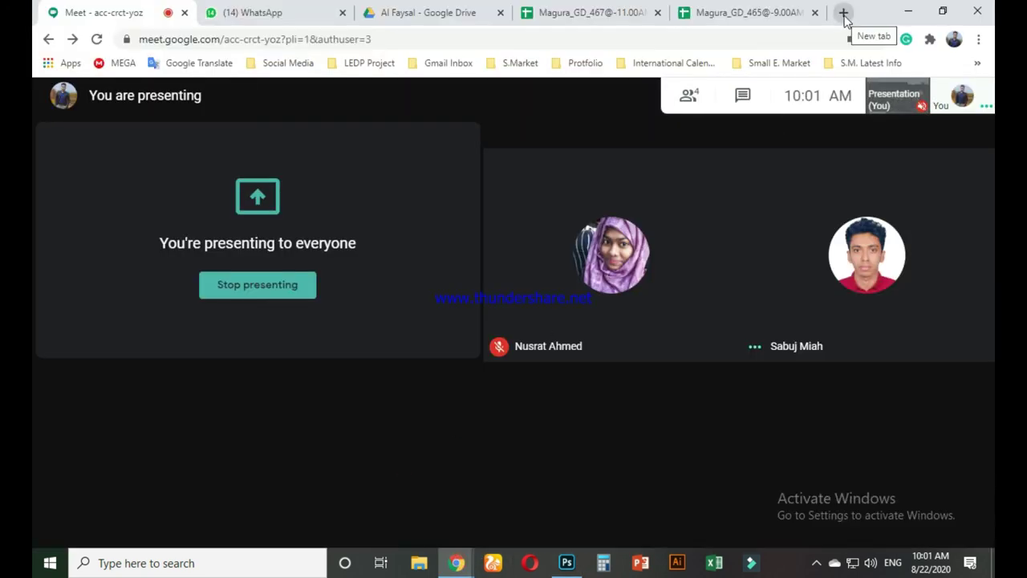
{"action": "left_click", "coordinate": [771, 12]}
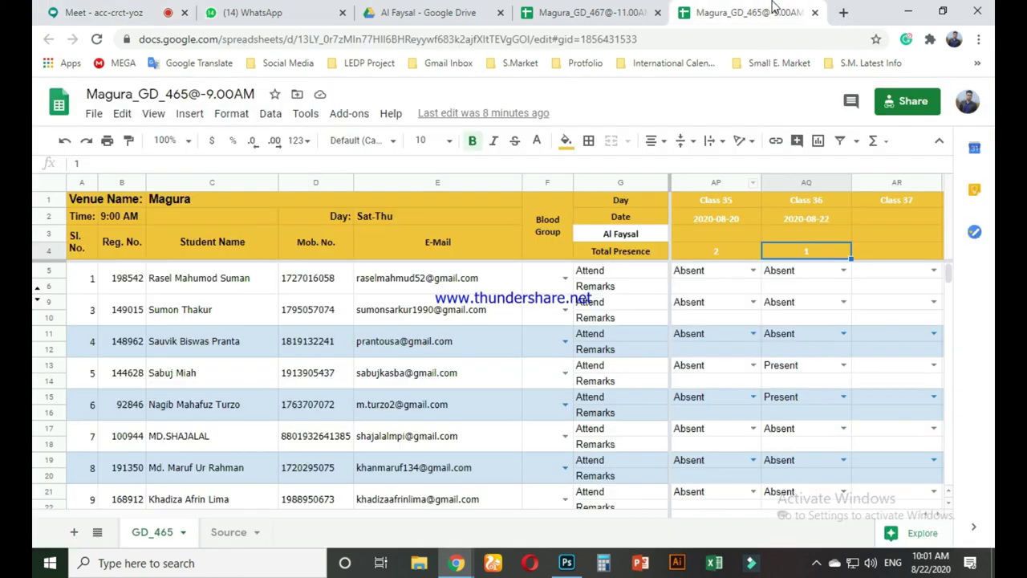
{"action": "left_click", "coordinate": [843, 13]}
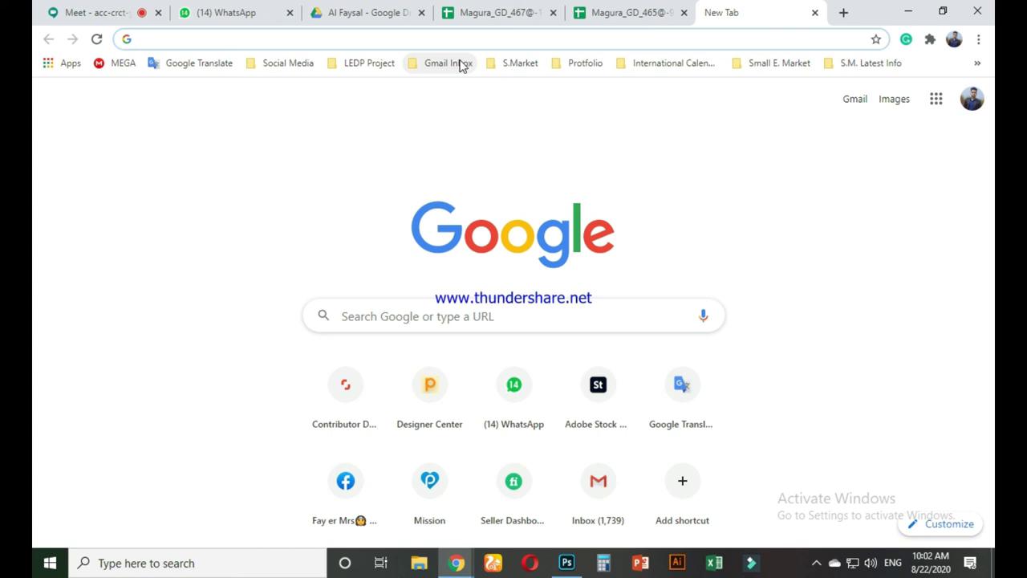
- Return to the Google Meet call and show the hidden Windows system tray icons
{"action": "left_click", "coordinate": [95, 12]}
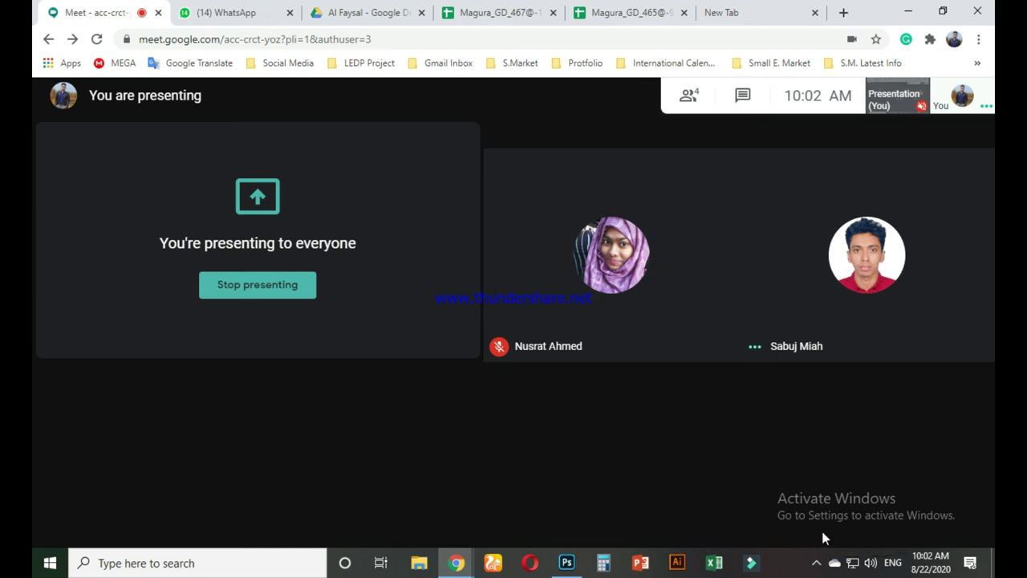
{"action": "mouse_move", "coordinate": [768, 499]}
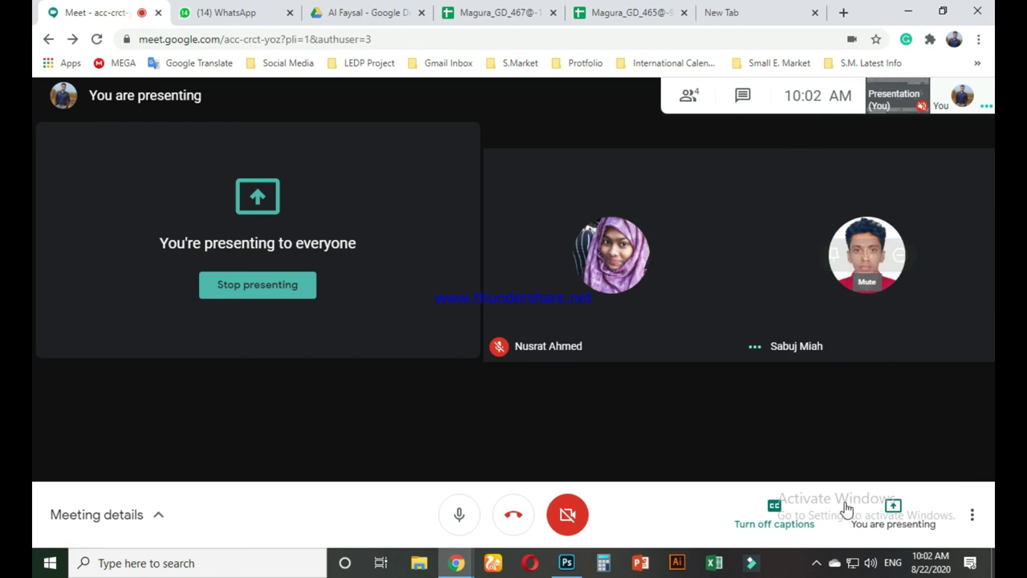
{"action": "left_click", "coordinate": [816, 564]}
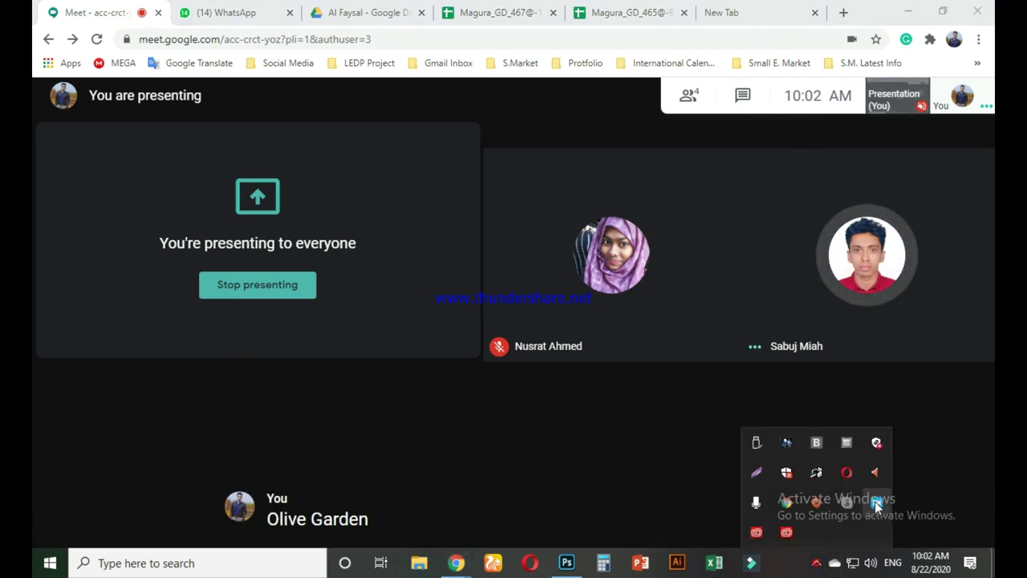